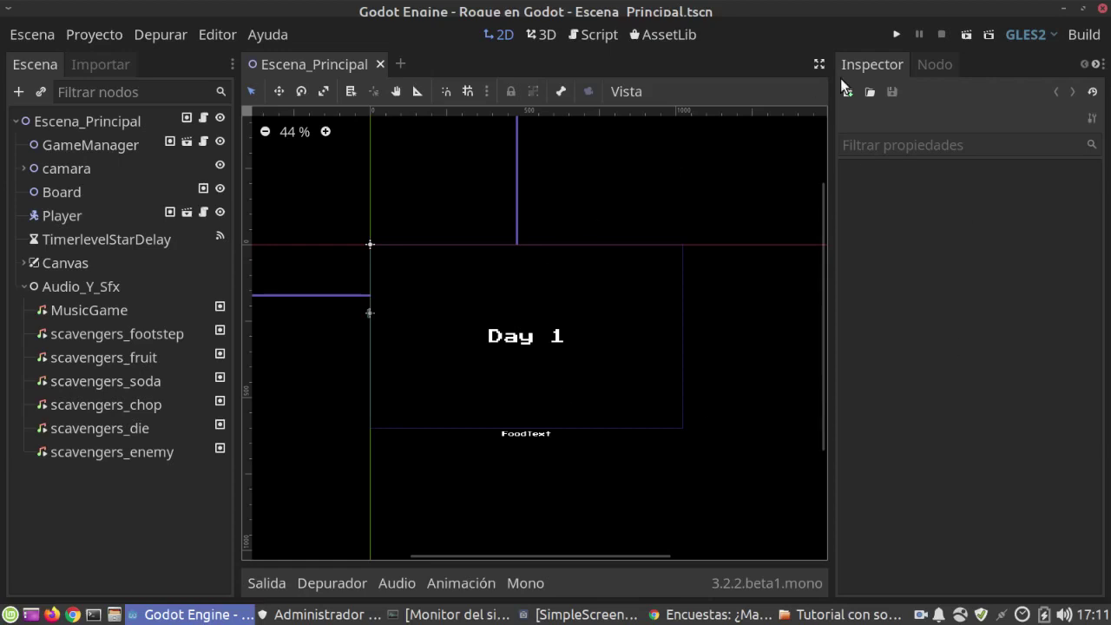
Run the Rogue en Godot project so its Day 1 title screen appears
click(896, 34)
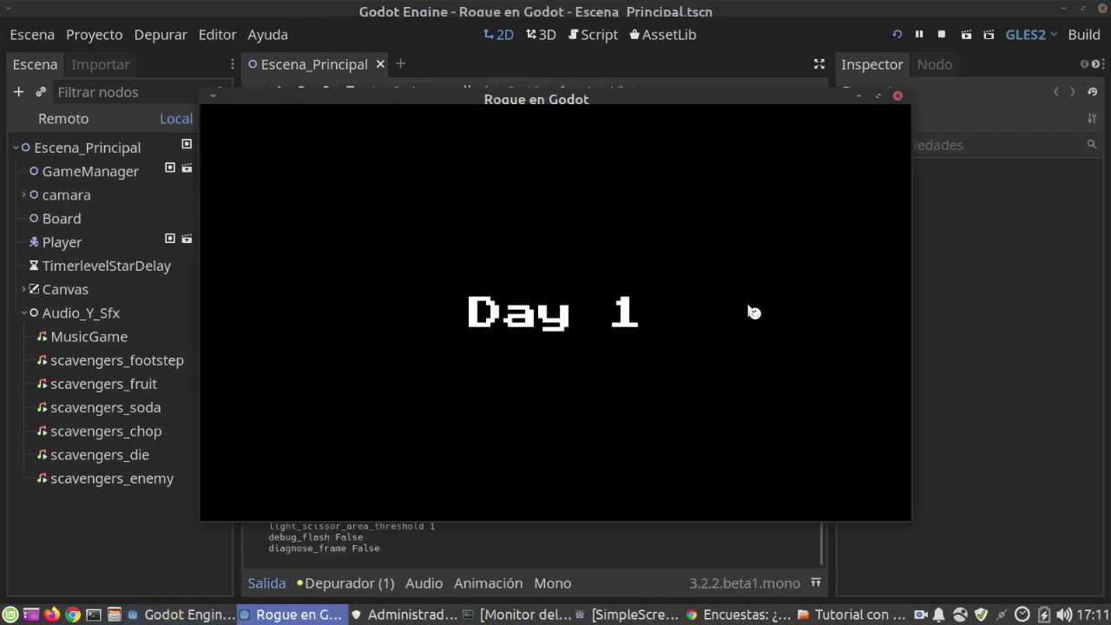
Guide the player through the first level, collecting items and breaking the wall to the exit
key(Right)
key(Up)
key(Up)
key(Up)
key(Up)
key(Right)
key(Right)
key(Up)
key(Right)
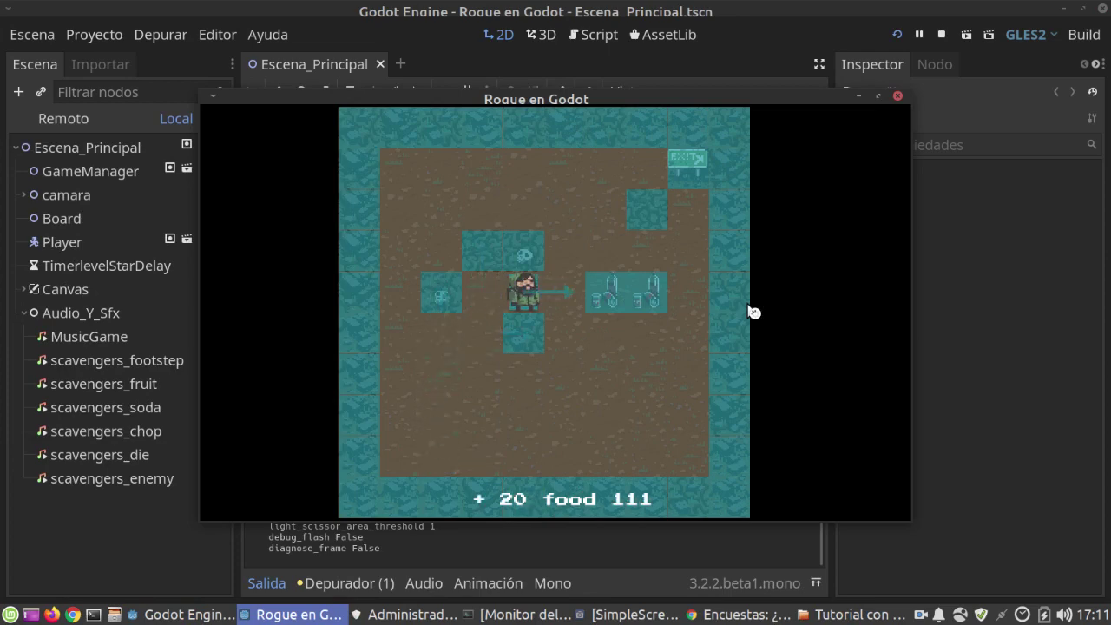
key(Right)
key(Right)
key(Right)
key(Up)
key(Up)
key(Up)
key(Up)
key(Up)
key(Up)
key(Up)
key(Right)
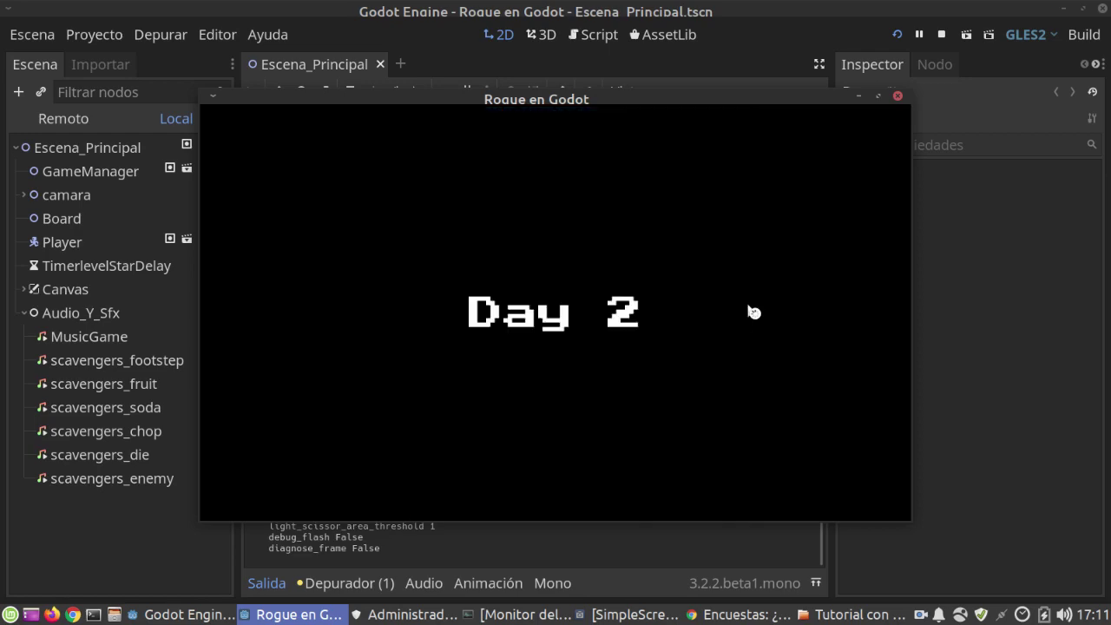
Walk the bottom row, grab the food and step onto the next level's exit
key(Right)
key(Right)
key(Right)
key(Right)
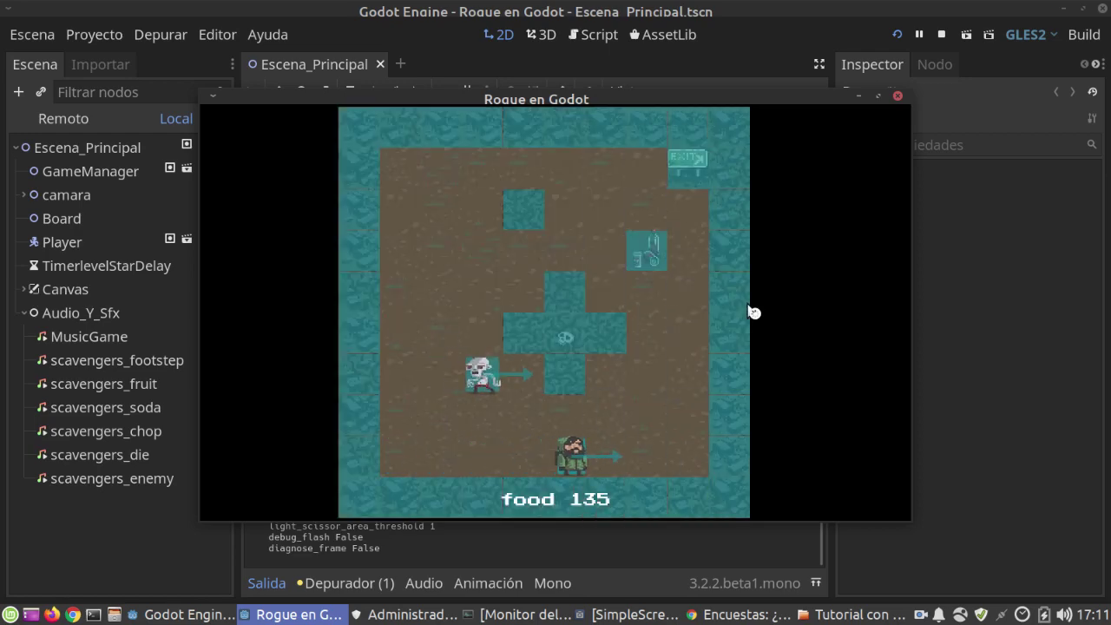
key(Right)
key(Right)
key(Up)
key(Up)
key(Up)
key(Up)
key(Up)
key(Left)
key(Left)
key(Left)
key(Left)
key(Left)
key(Right)
key(Right)
key(Right)
key(Right)
key(Right)
key(Down)
key(Down)
key(Down)
key(Left)
key(Up)
key(Up)
key(Up)
key(Up)
key(Up)
Break through a wall, pick up the soda and fruit, and finish the following level
key(Up)
key(Up)
key(Up)
key(Right)
key(Right)
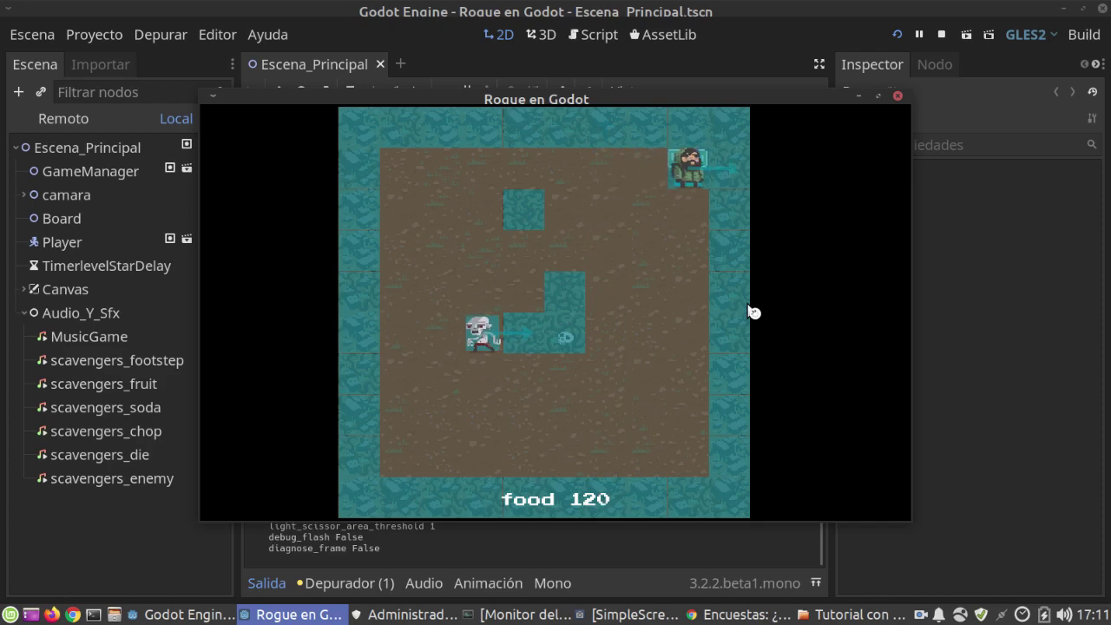
key(Right)
key(Right)
key(Right)
key(Right)
key(Right)
key(Right)
key(Up)
key(Up)
key(Up)
key(Up)
key(Left)
key(Left)
key(Down)
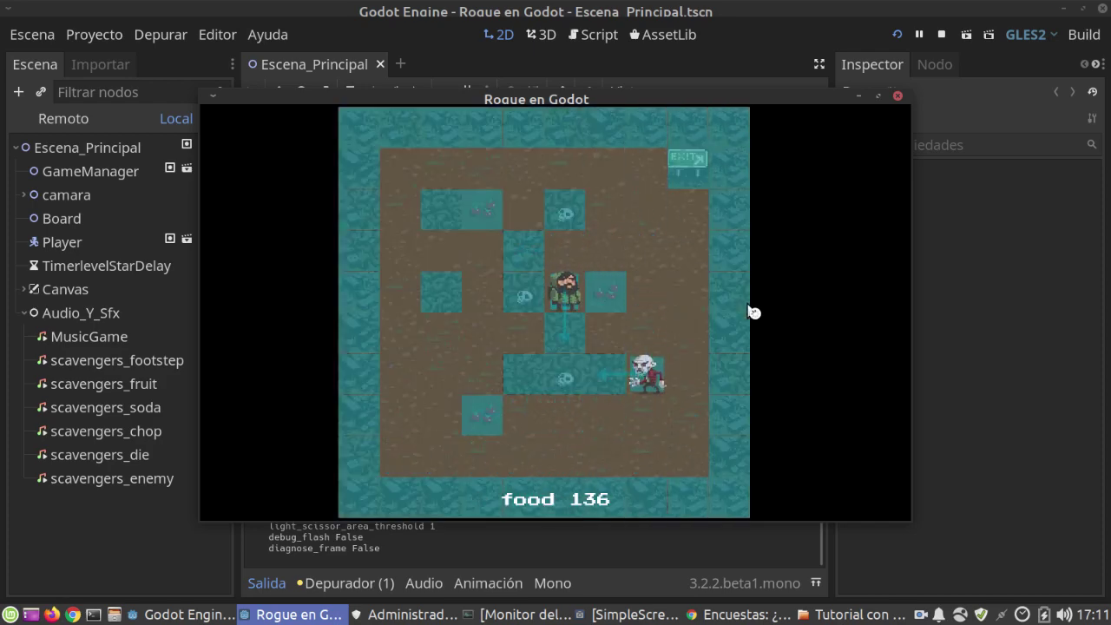
key(Right)
key(Up)
key(Up)
key(Up)
key(Right)
key(Right)
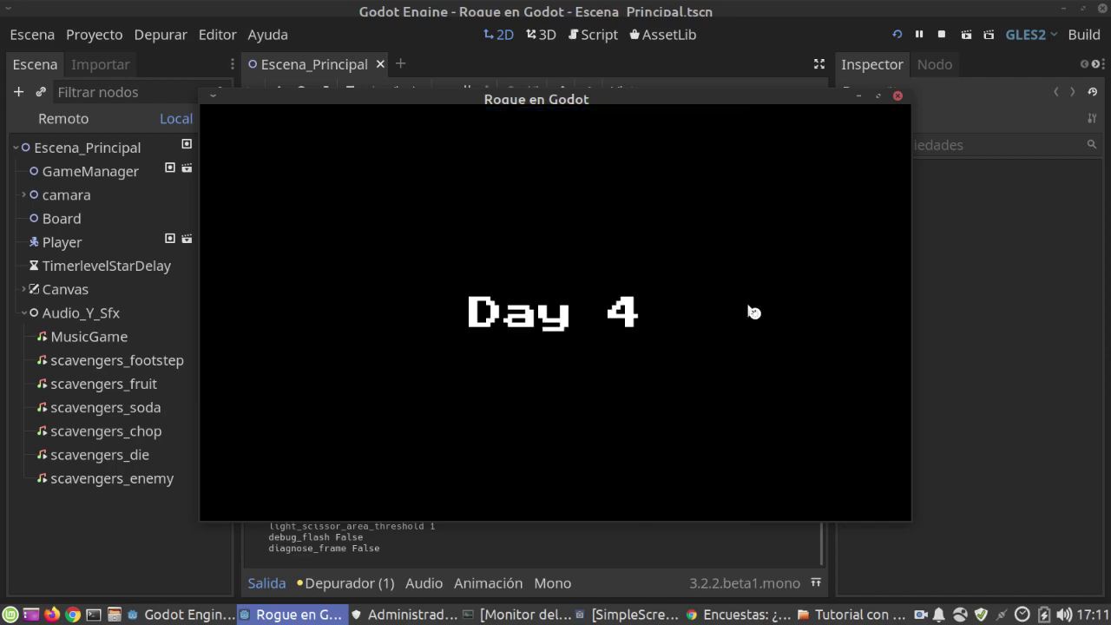
key(Right)
Cross the next level's bottom row and climb to its exit tile
key(Right)
key(Right)
key(Right)
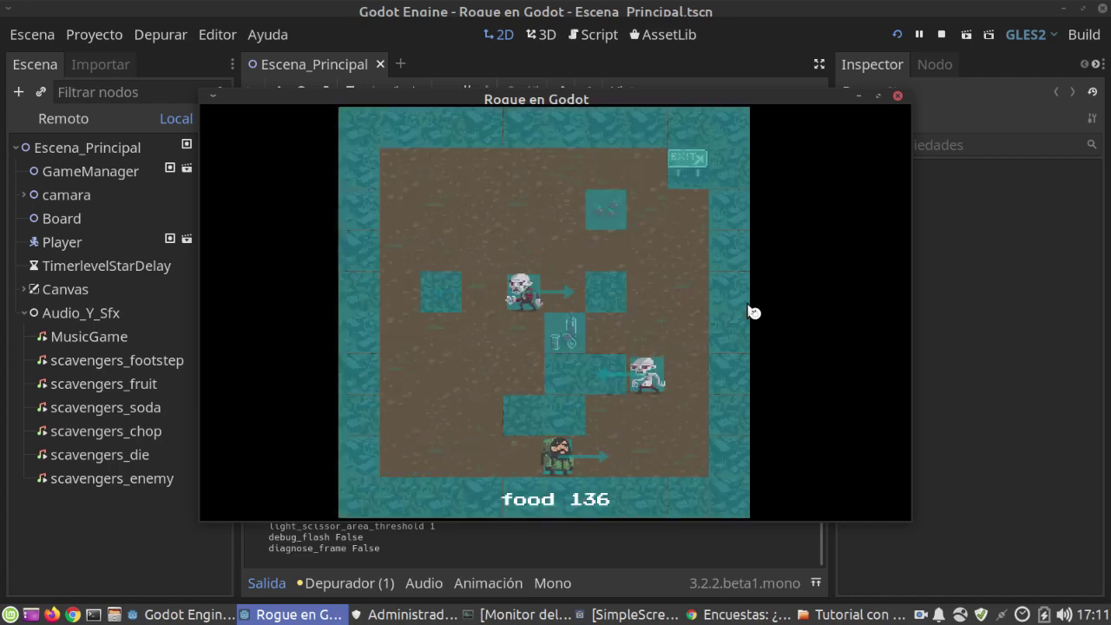
key(Right)
key(Right)
key(Left)
key(Left)
key(Left)
key(Left)
key(Left)
key(Up)
key(Up)
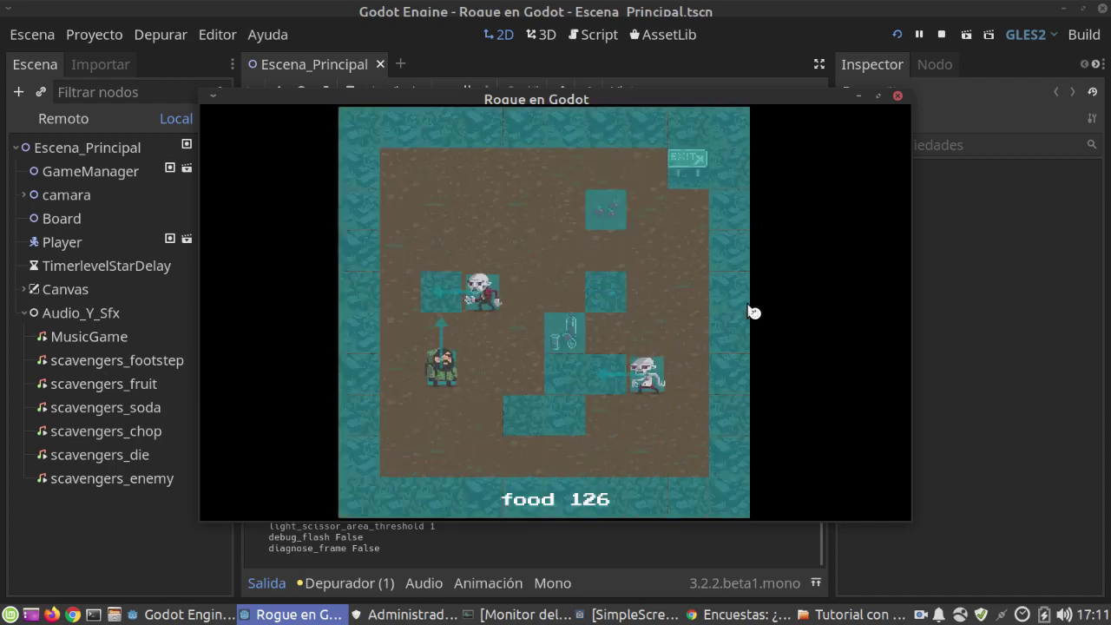
key(Up)
key(Right)
key(Right)
key(Right)
key(Right)
key(Right)
key(Right)
key(Up)
key(Up)
key(Up)
key(Up)
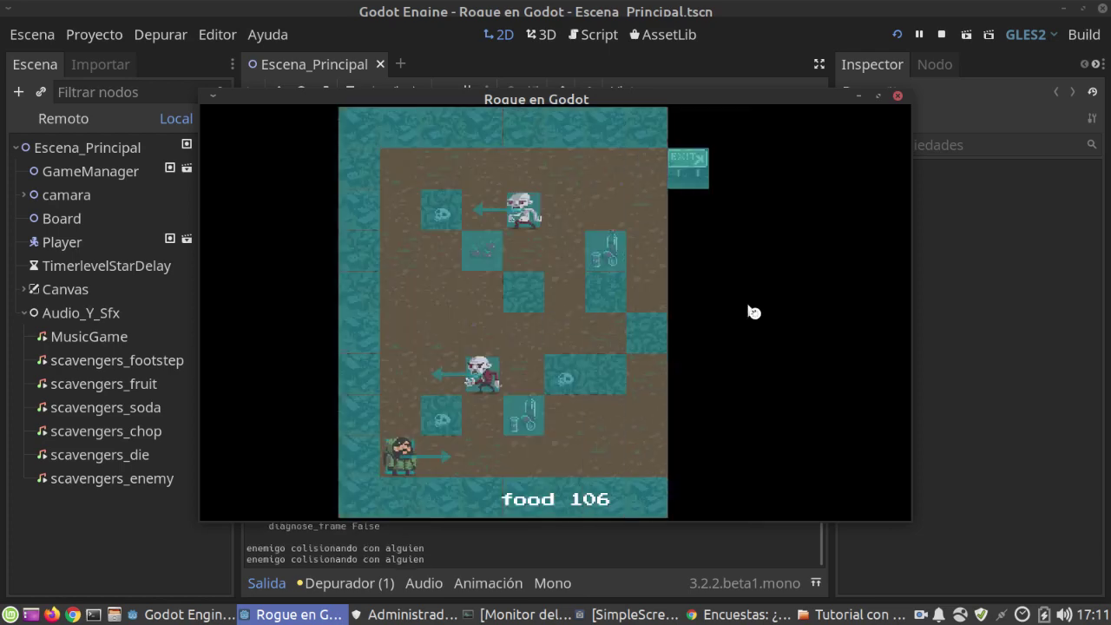
Gather the food on the next level's left side and follow the top row to the exit
key(Right)
key(Right)
key(Right)
key(Up)
key(Right)
key(Right)
key(Right)
key(Right)
key(Up)
key(Up)
key(Up)
key(Up)
key(Left)
key(Left)
key(Left)
key(Up)
key(Left)
key(Left)
key(Down)
key(Left)
key(Up)
key(Up)
key(Right)
key(Right)
key(Right)
key(Right)
key(Right)
key(Right)
key(Right)
key(Right)
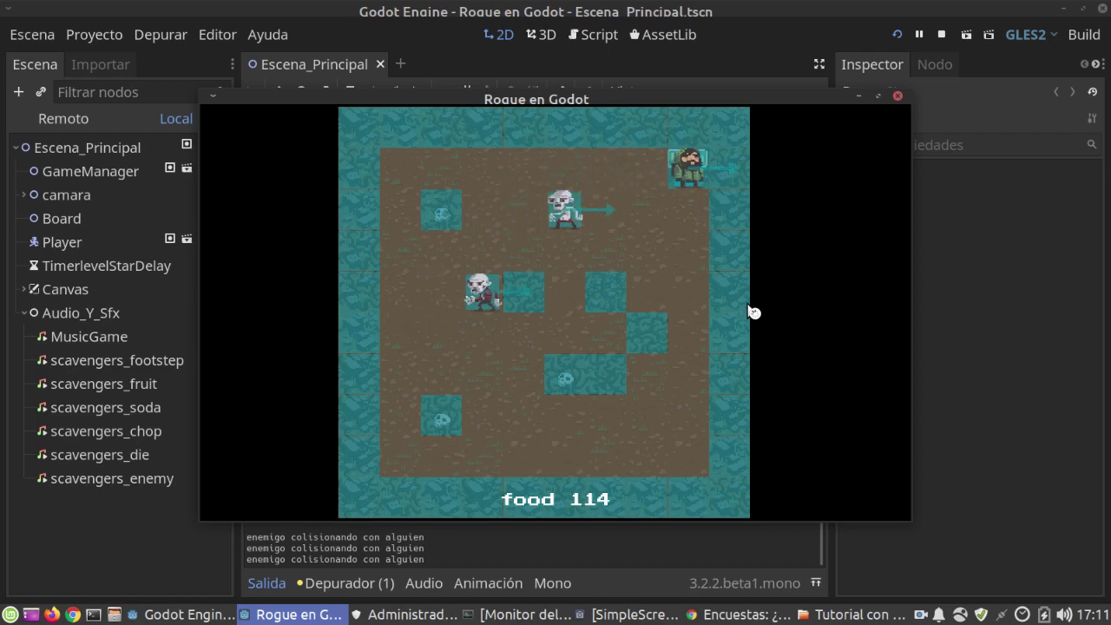
key(Right)
key(Right)
key(Right)
key(Right)
key(Right)
key(Right)
key(Right)
key(Up)
key(Up)
key(Up)
key(Up)
key(Up)
key(Up)
key(Up)
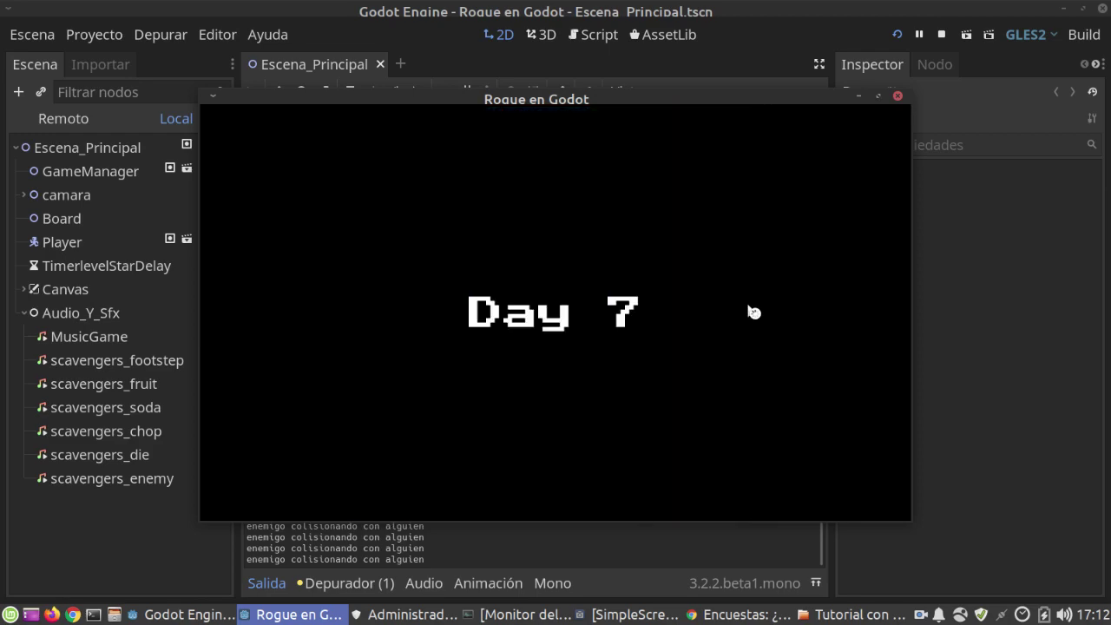
Collect the food on the next level and walk onto its exit
key(Right)
key(Right)
key(Right)
key(Right)
key(Right)
key(Right)
key(Right)
key(Up)
key(Up)
key(Right)
key(Up)
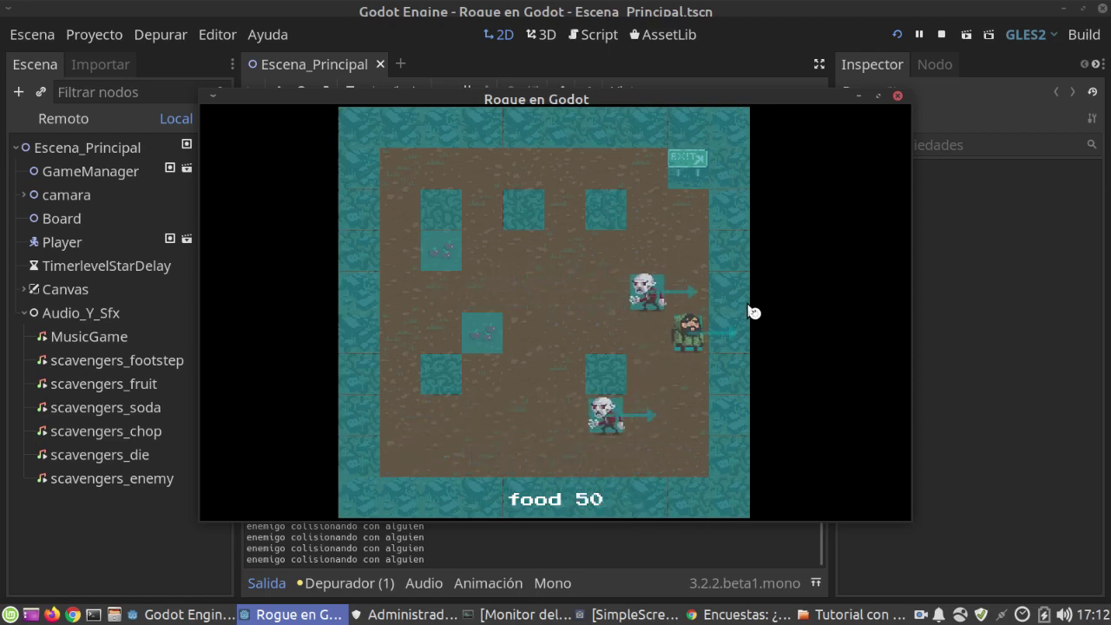
key(Left)
key(Left)
key(Left)
key(Left)
key(Left)
key(Left)
key(Up)
key(Up)
key(Right)
key(Up)
key(Up)
key(Right)
key(Right)
key(Right)
key(Right)
key(Right)
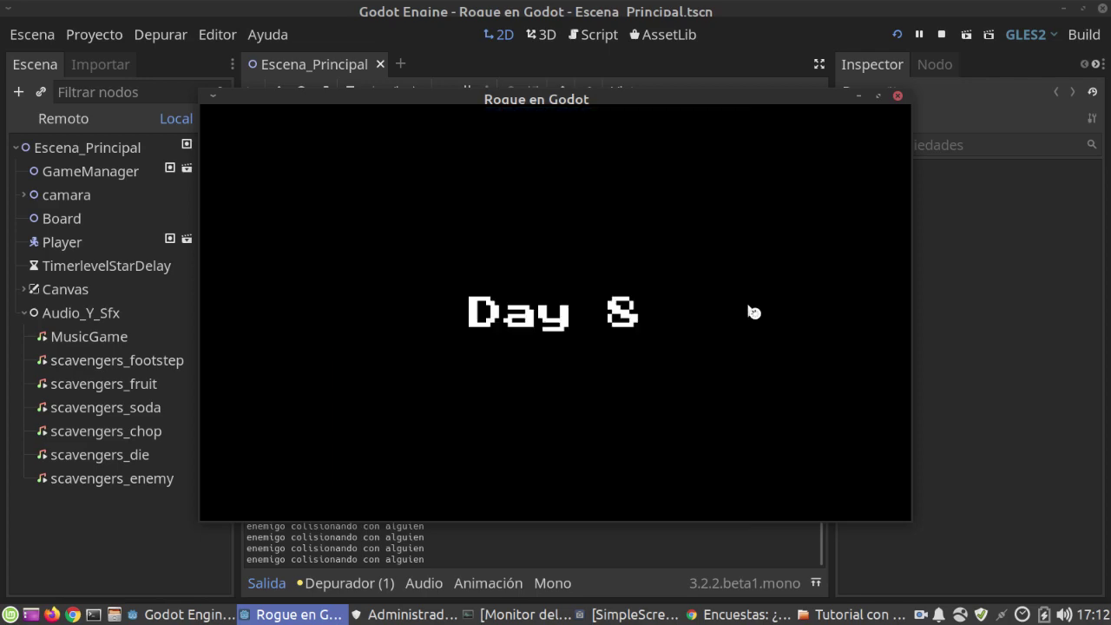
Keep moving until food runs out and 'After 9 Days you starved' appears, then close the game
key(Right)
key(Right)
key(Right)
key(Right)
key(Right)
key(Up)
key(Up)
key(Up)
key(Up)
key(Left)
key(Left)
key(Right)
key(Right)
key(Right)
key(Right)
key(Up)
key(Up)
key(Up)
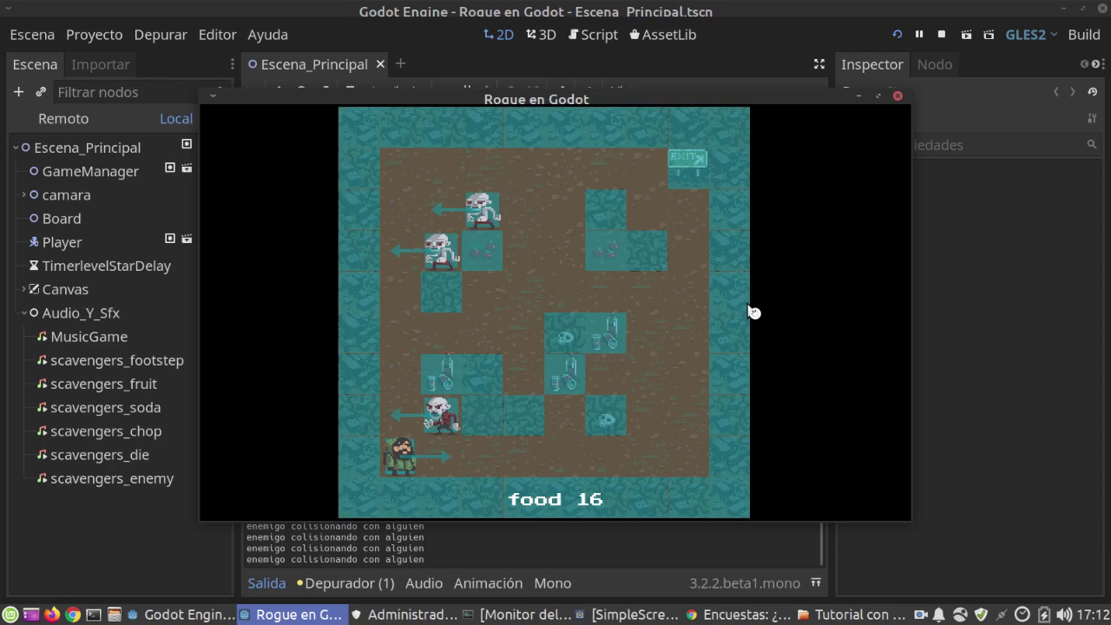
key(Right)
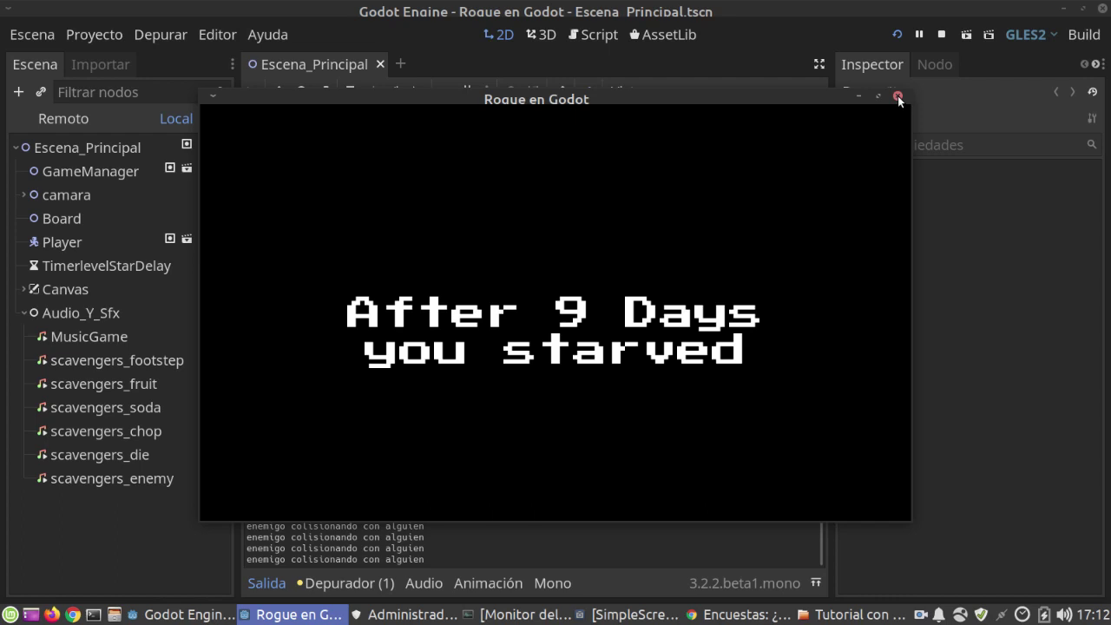
click(898, 98)
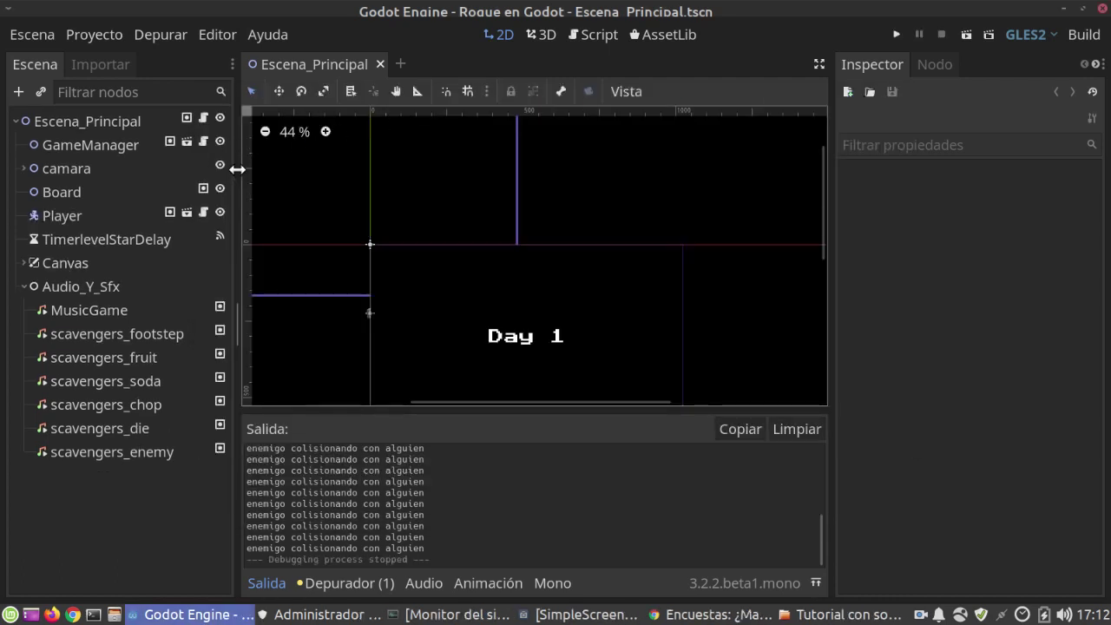
Widen the scene tree, collapse Audio_Y_Sfx and select the Escena_Principal root
drag(237, 169, 328, 174)
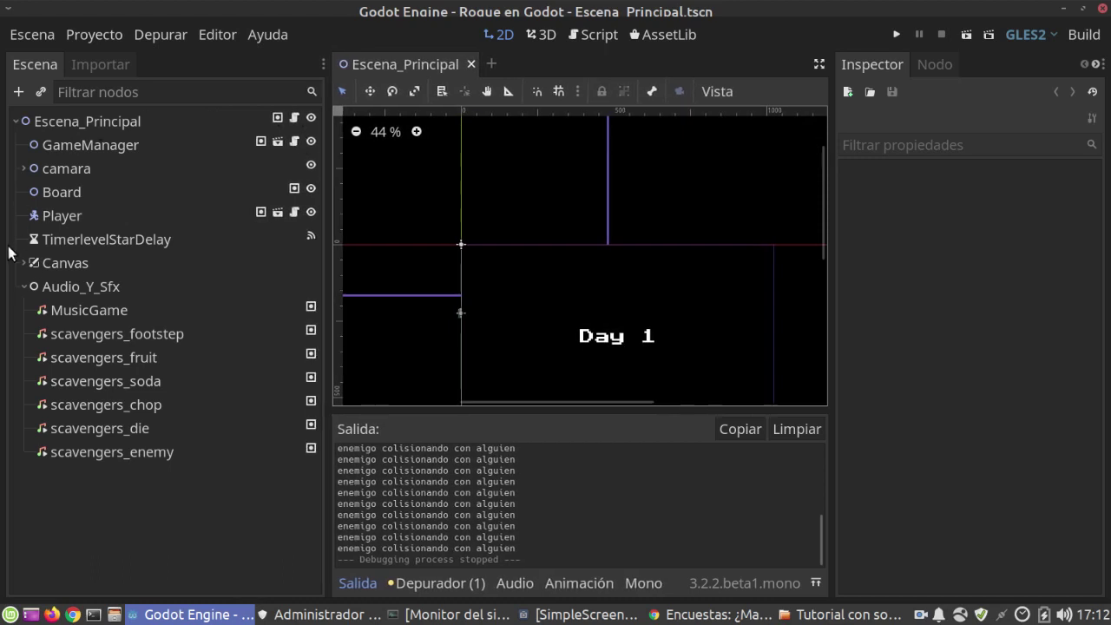
click(24, 287)
click(126, 117)
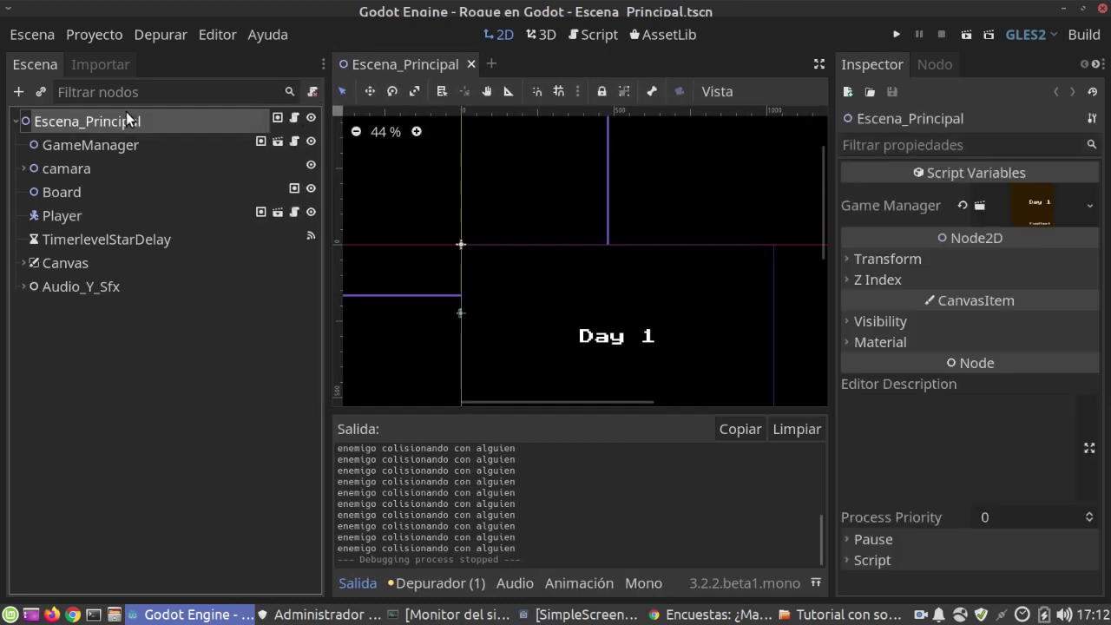
Search 'timer' in the add-node dialog, create the Timer node and start renaming it
key(ctrl+a)
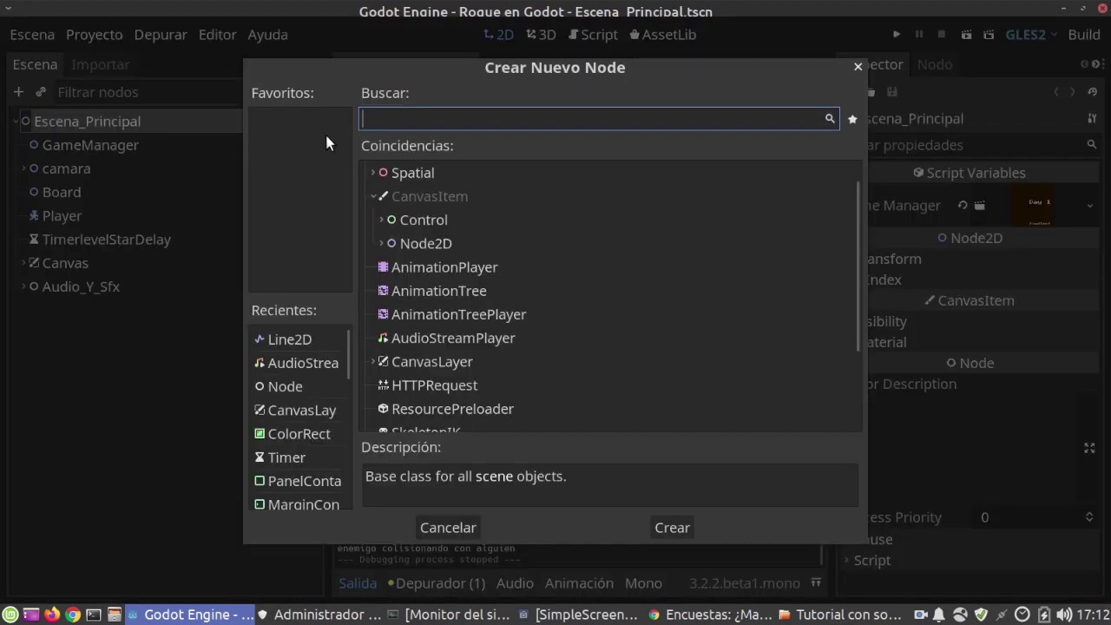
text(tiemr)
double_click(408, 119)
key(BackSpace)
text(timer)
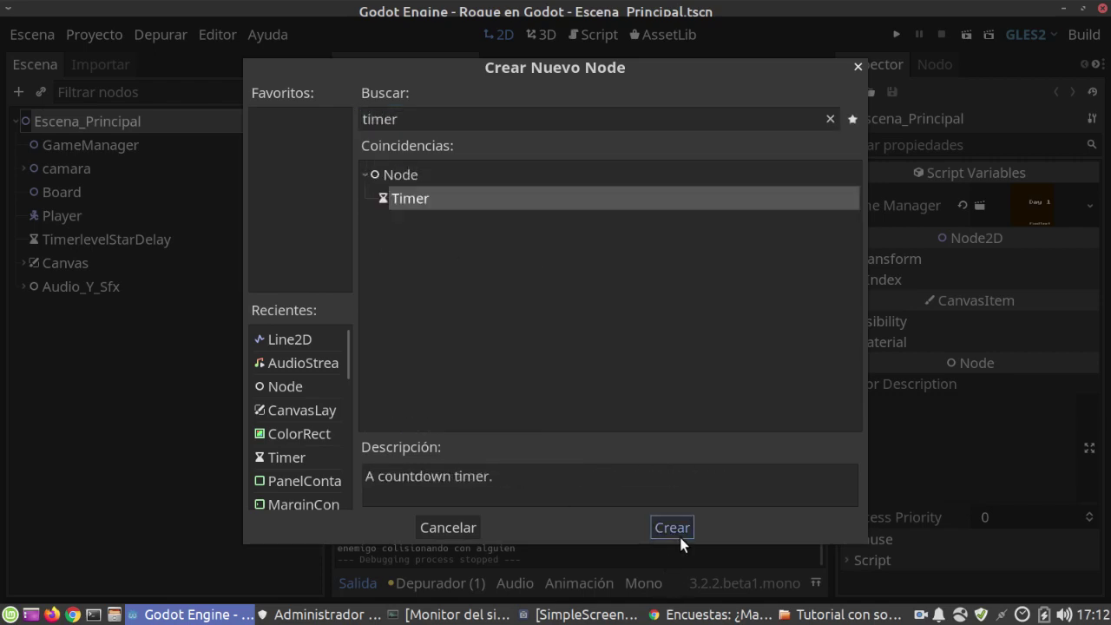
click(678, 531)
double_click(74, 308)
click(103, 310)
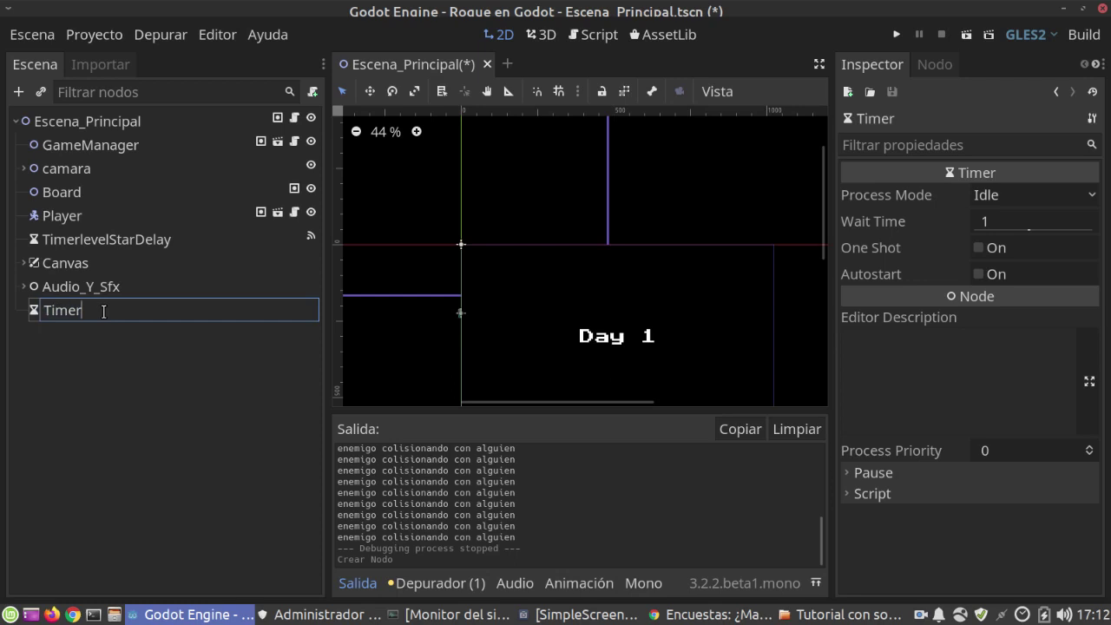
Name the timer TimerReiniciarJuego, leaving it at its original position in the tree
text(ReiniciarJuego)
key(Return)
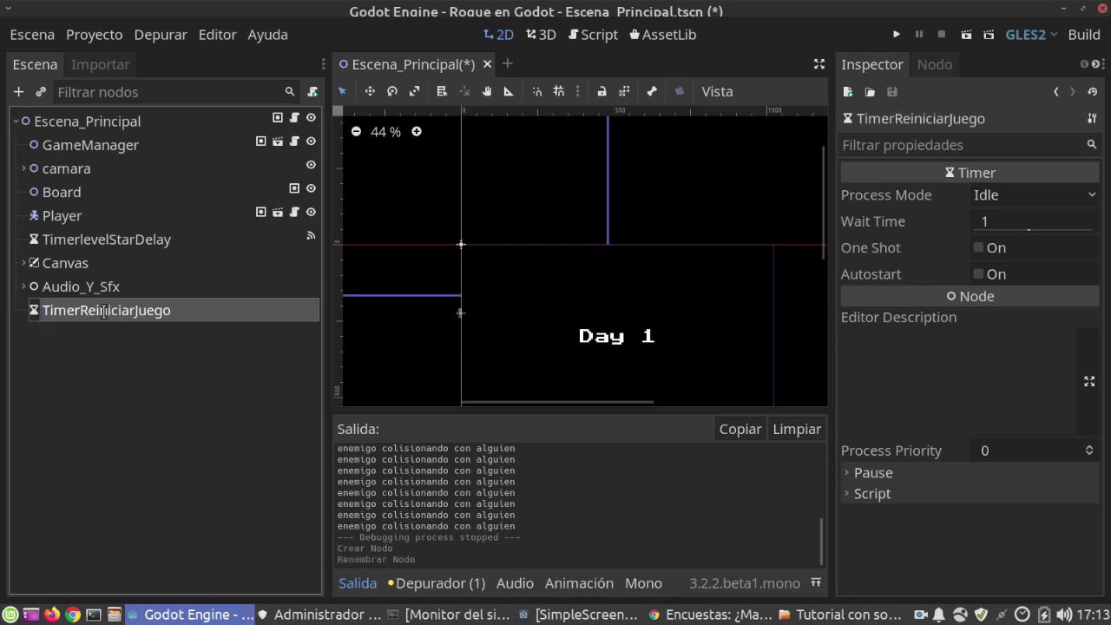
drag(39, 320, 48, 303)
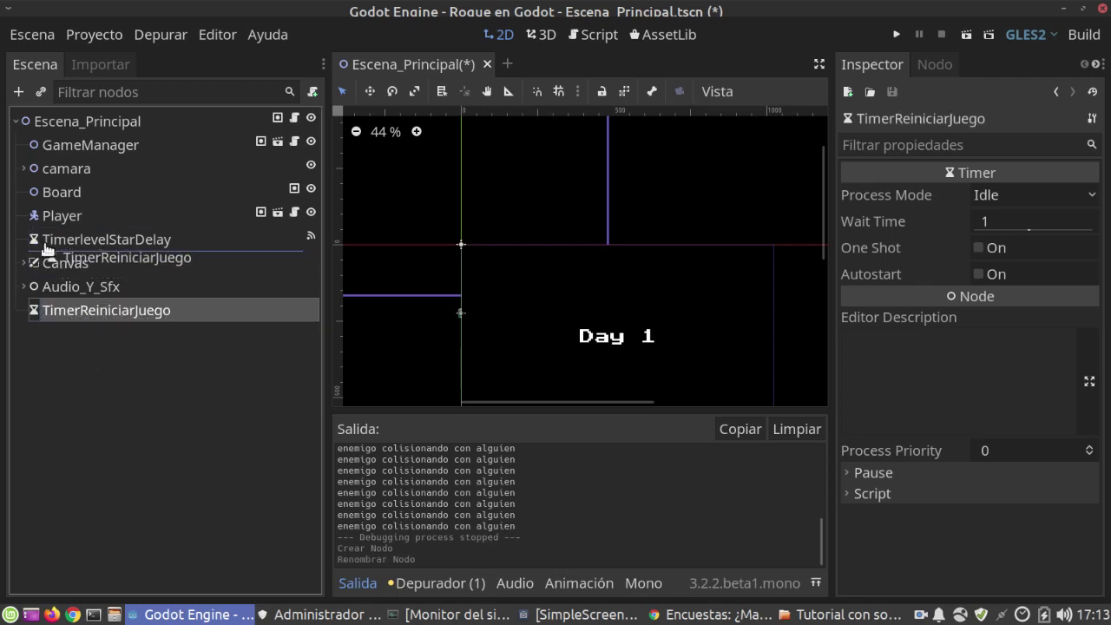
drag(48, 304, 49, 313)
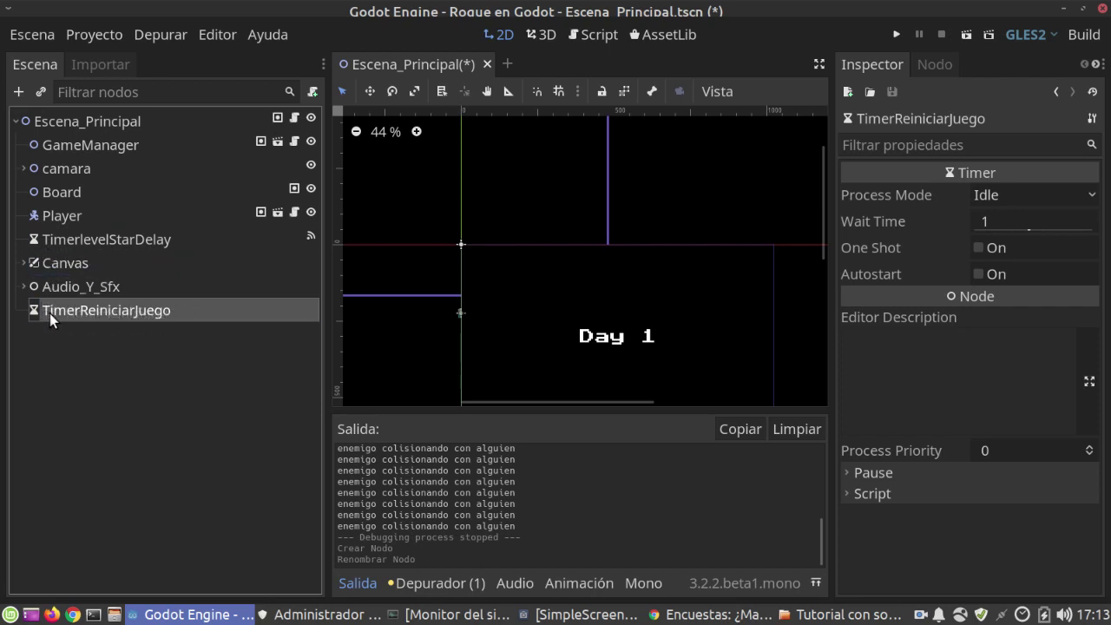
Open the GameManager script attached to the scene in Visual Studio Code
click(296, 121)
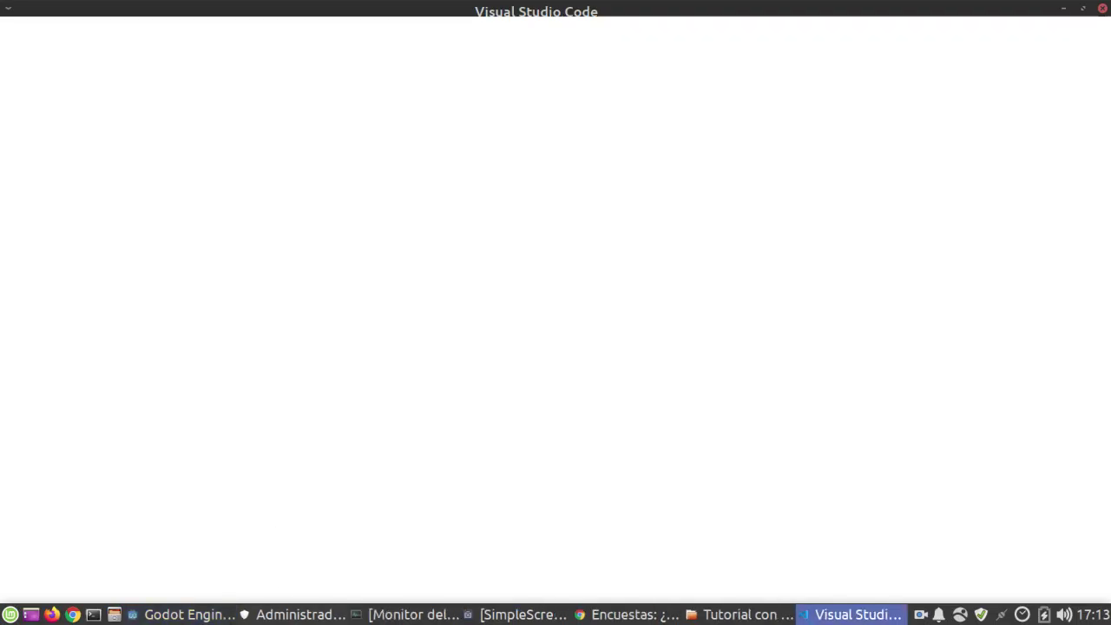
click(206, 618)
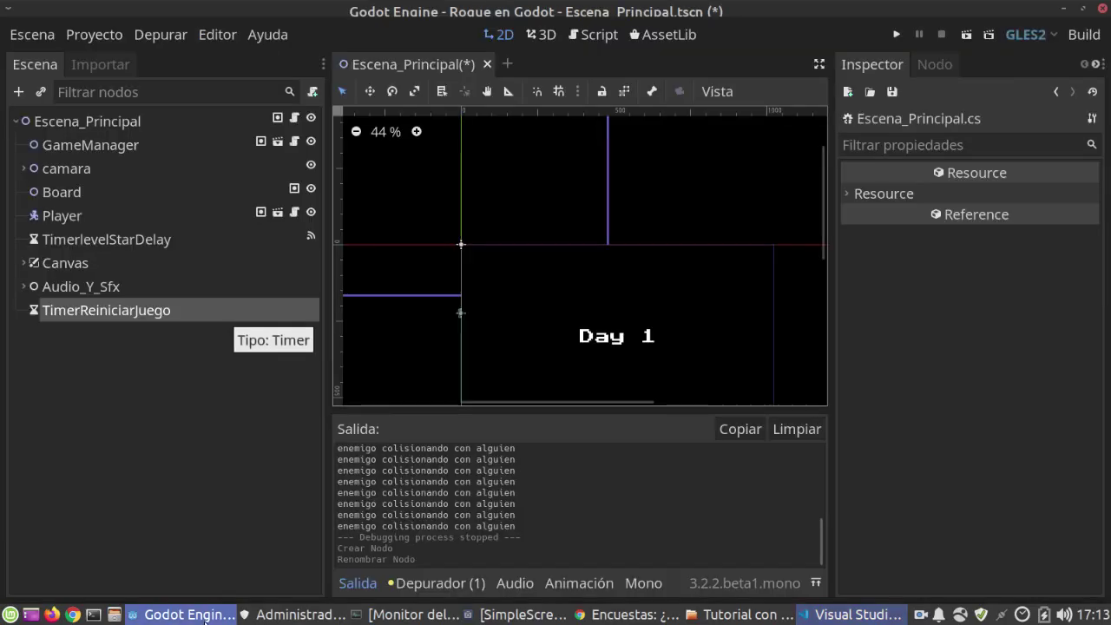
click(294, 143)
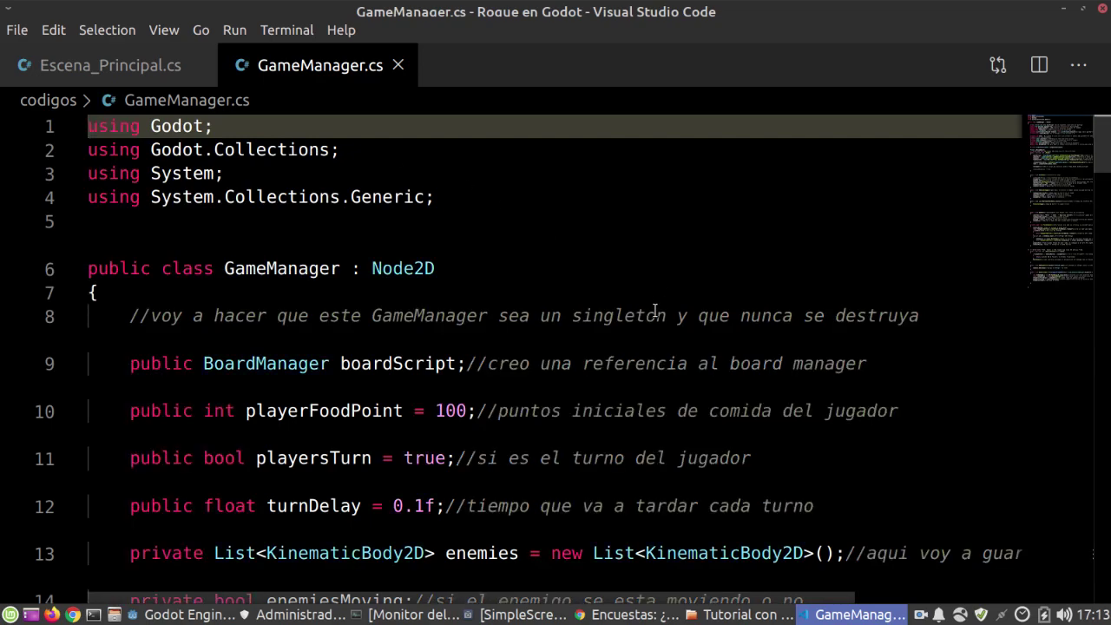
Scroll through GameManager.cs, glance at the Escena_Principal script, then come back to GameManager
scroll(1060, 162, down, 5)
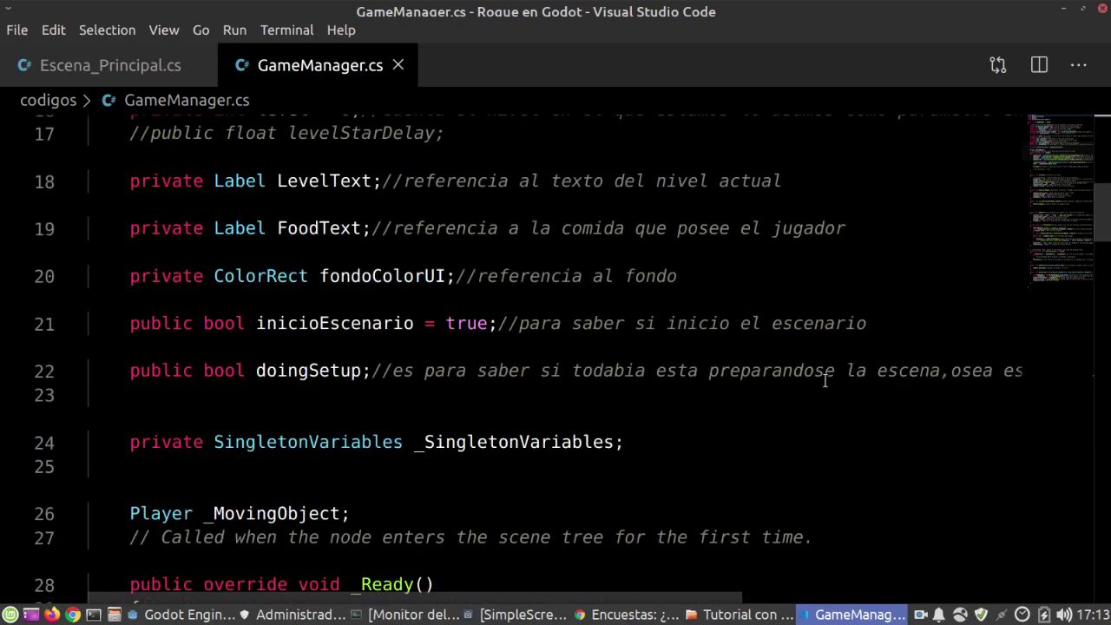
scroll(837, 361, down, 4)
scroll(812, 398, down, 4)
scroll(811, 398, down, 2)
scroll(811, 398, down, 3)
scroll(812, 397, down, 3)
scroll(811, 398, down, 2)
scroll(811, 397, down, 3)
scroll(811, 398, down, 4)
scroll(812, 398, down, 2)
scroll(811, 397, down, 1)
scroll(812, 398, down, 3)
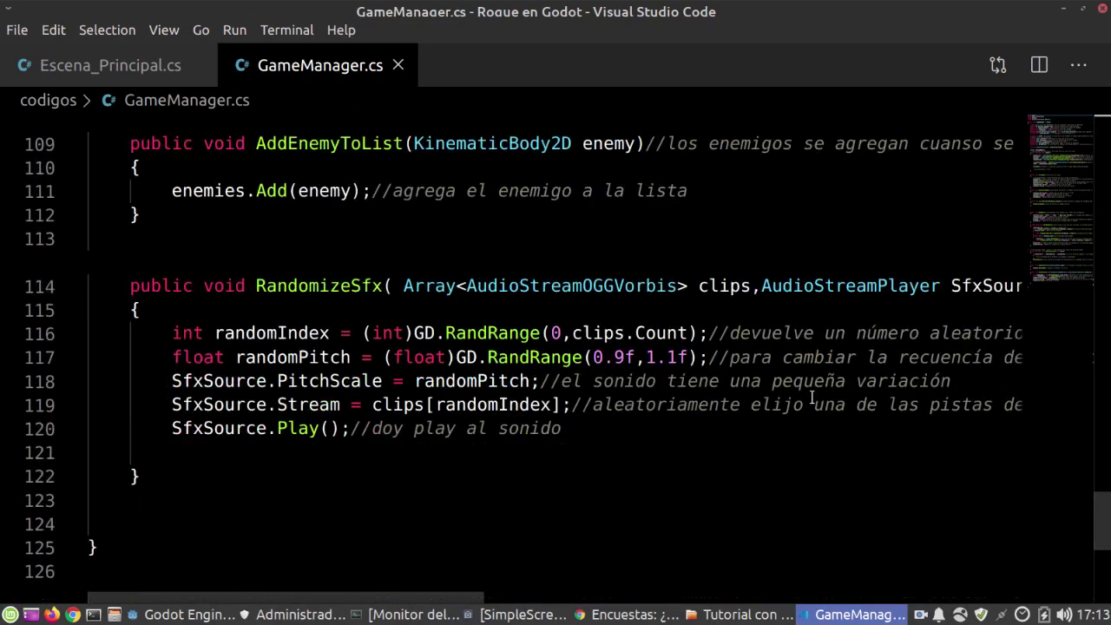
scroll(811, 398, up, 5)
scroll(811, 397, up, 6)
scroll(811, 397, up, 3)
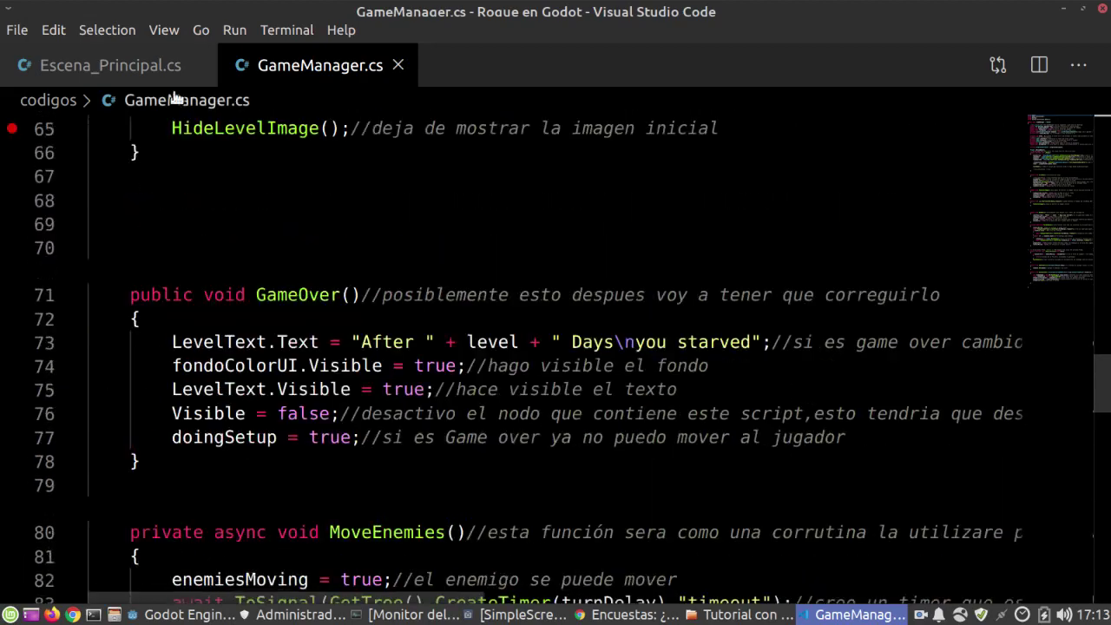
click(113, 67)
scroll(608, 250, up, 4)
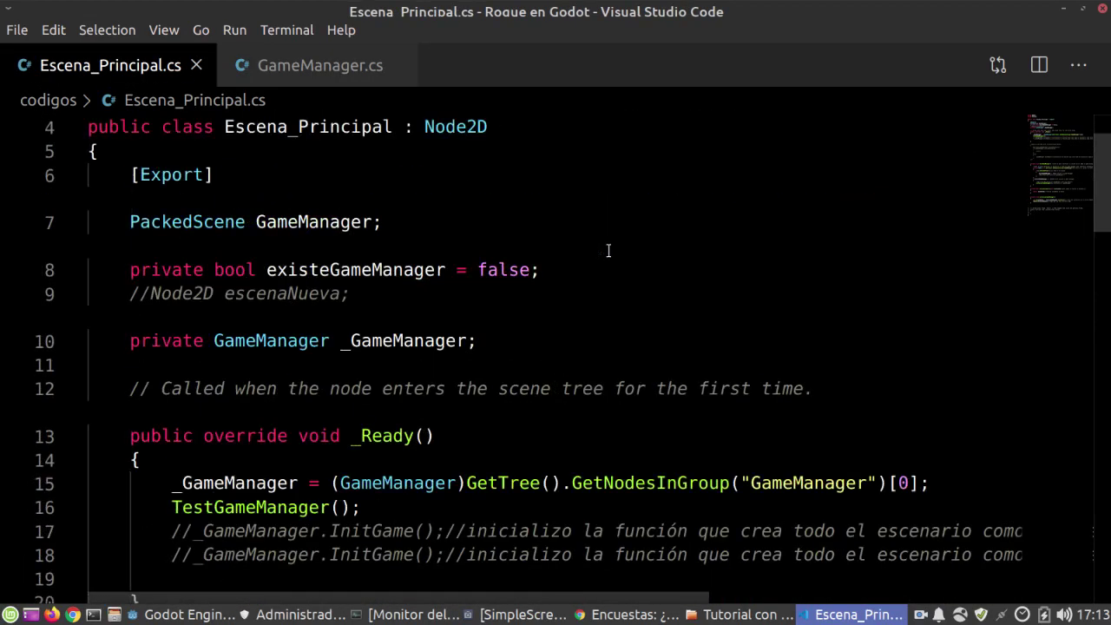
click(310, 67)
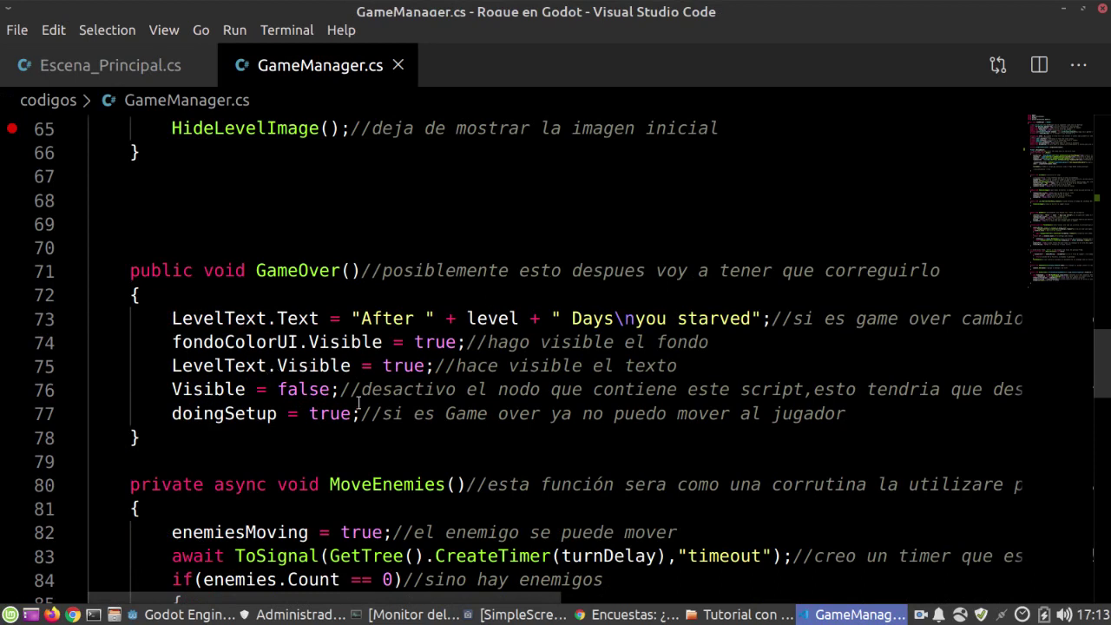
Add a blank line after the doingSetup line in GameOver and return to Godot
click(892, 416)
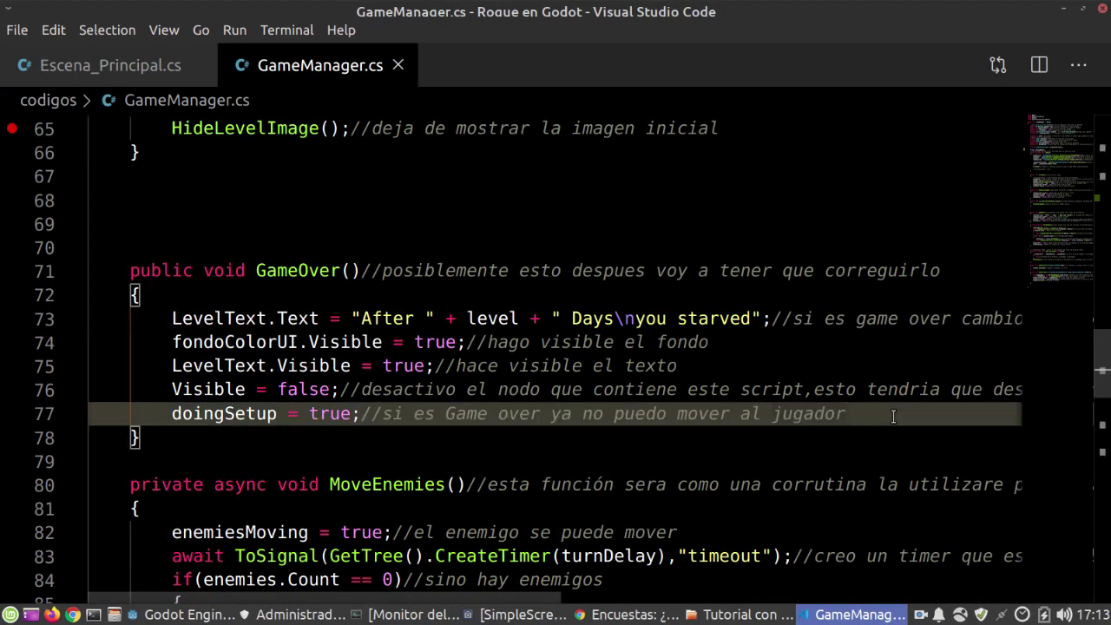
key(Return)
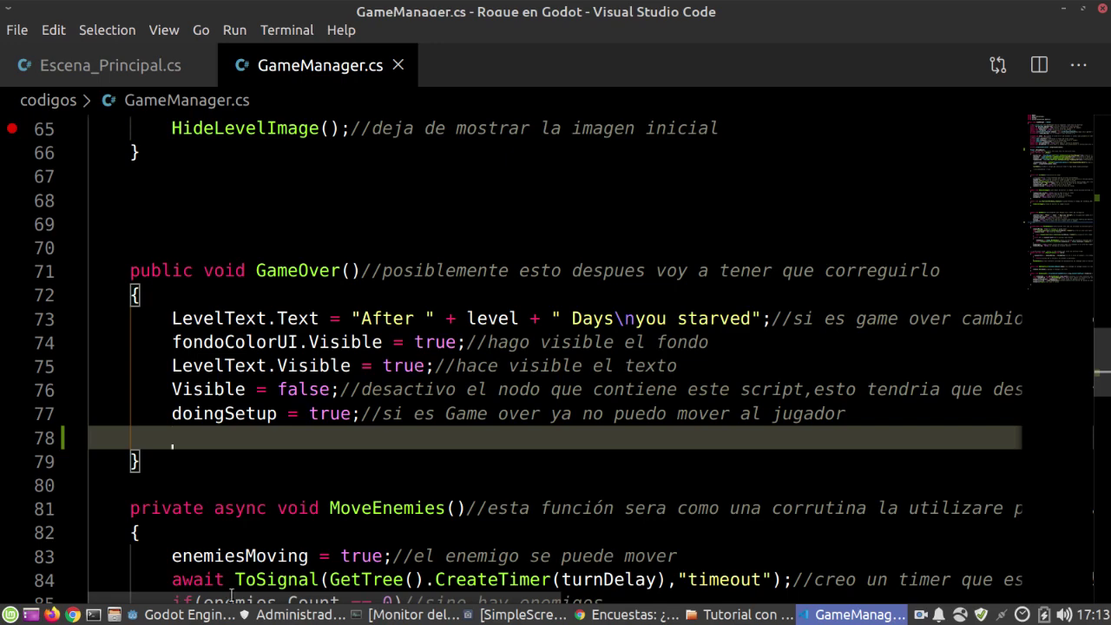
click(178, 615)
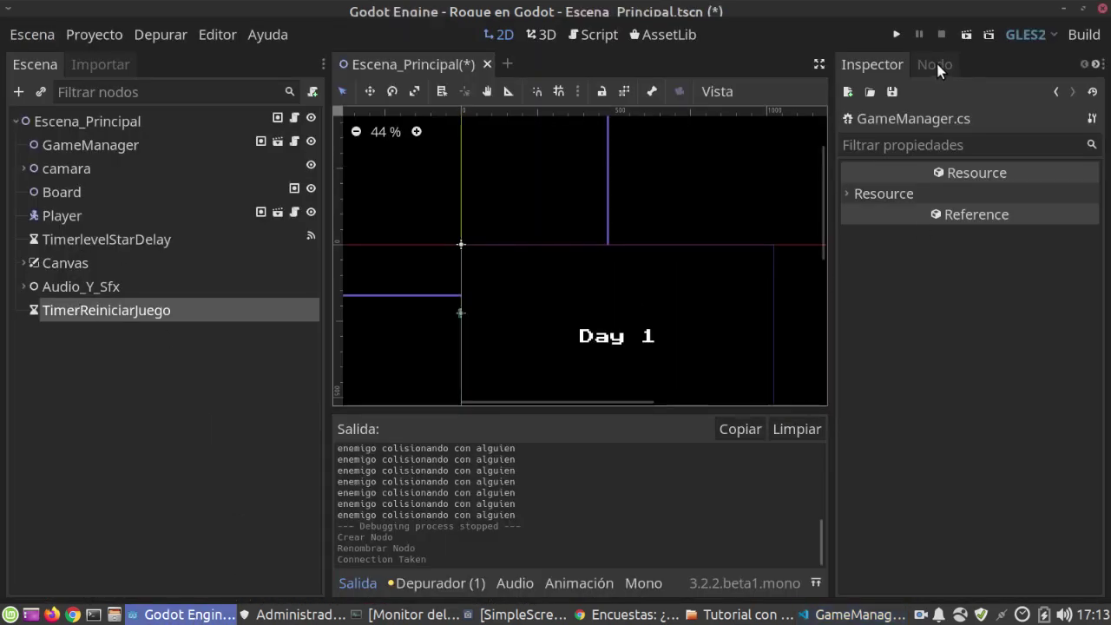
Widen the Inspector and set TimerReiniciarJuego's Wait Time to 5
click(936, 64)
drag(830, 248, 662, 249)
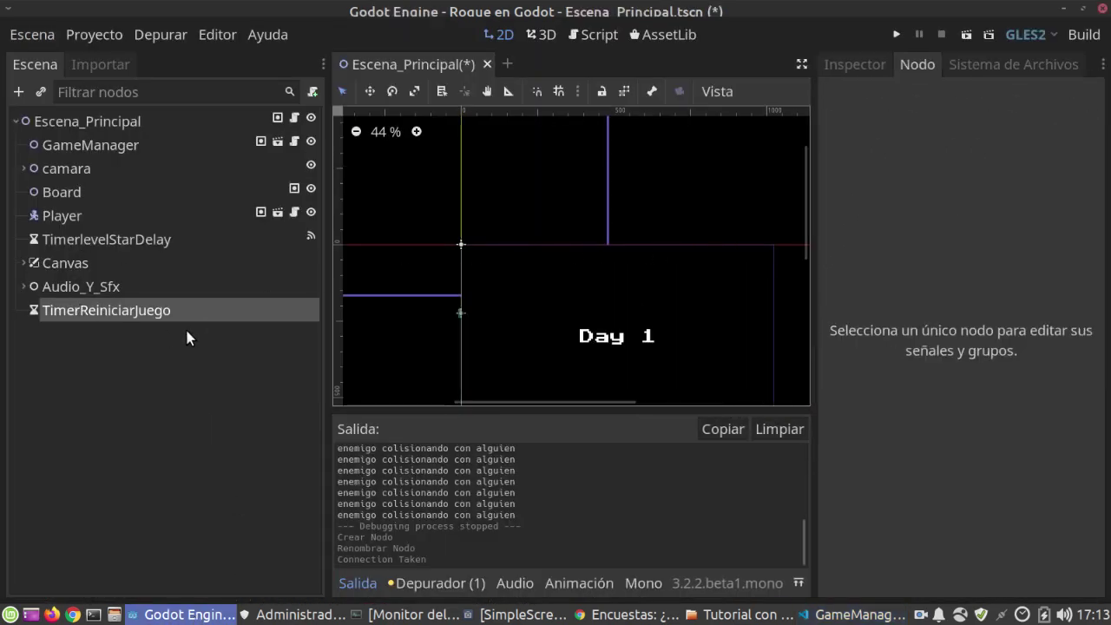
click(854, 65)
click(122, 311)
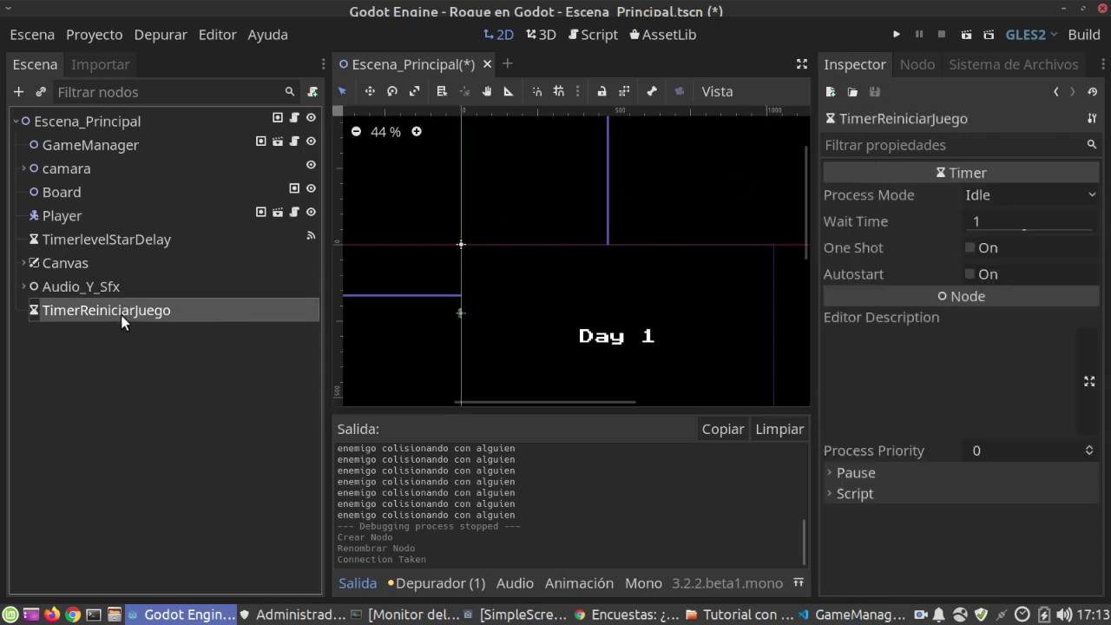
click(991, 219)
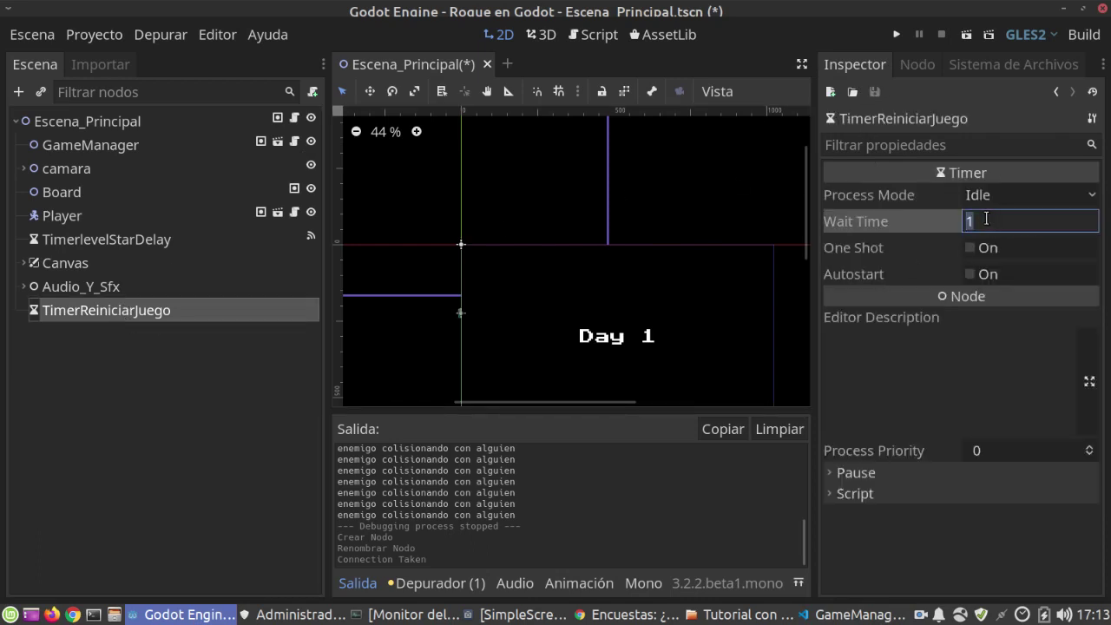
text(5)
key(Return)
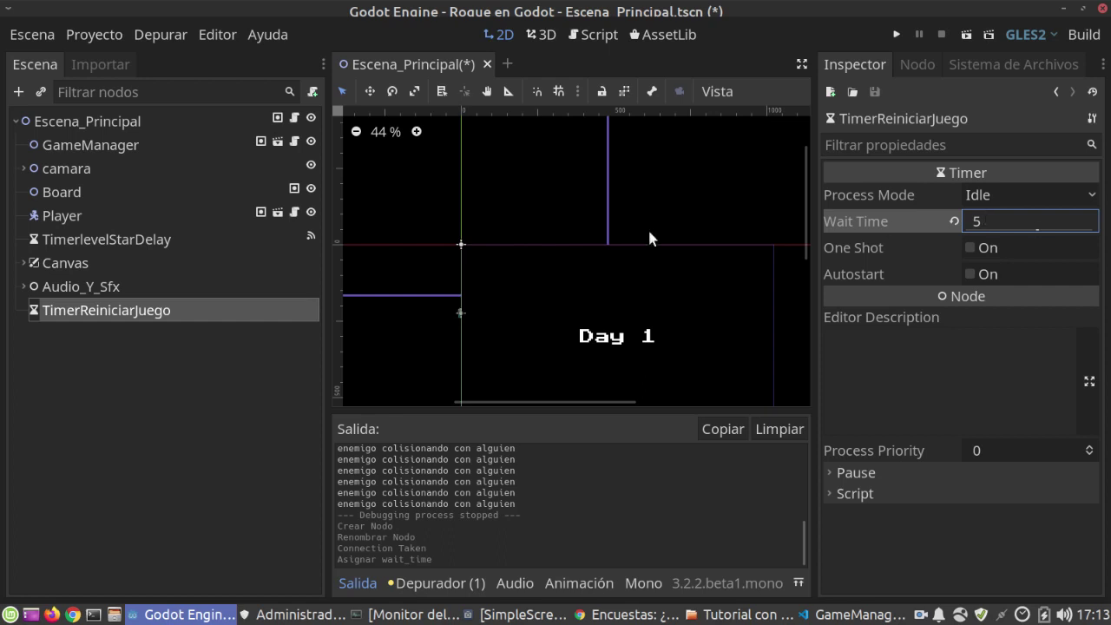
Expand the Canvas node and select ControlUI
scroll(562, 187, down, 2)
scroll(562, 187, right, 1)
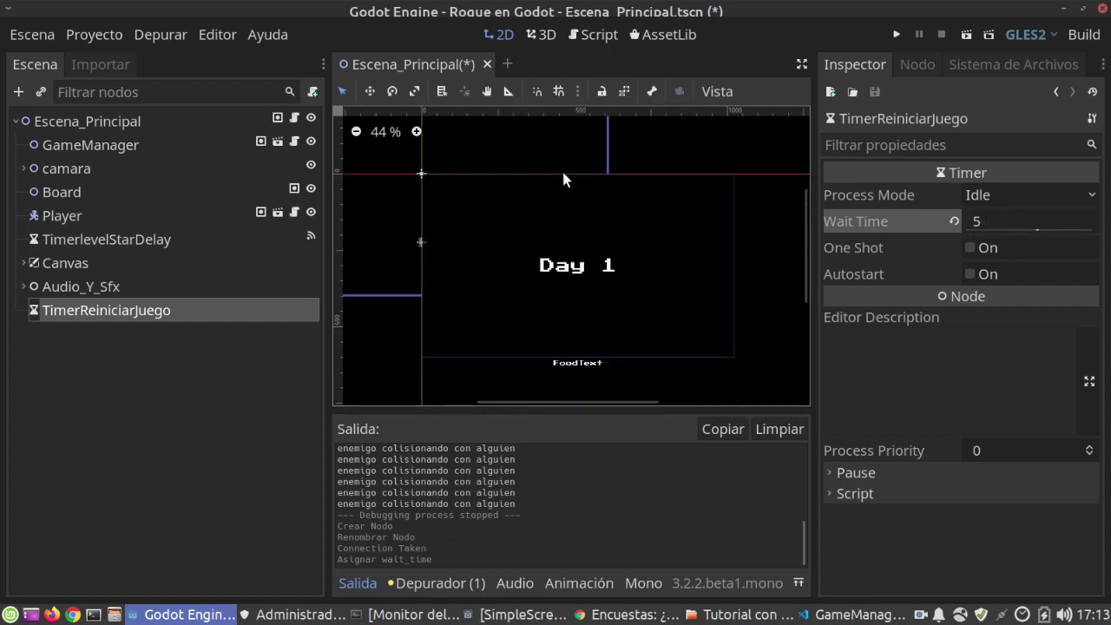
click(23, 263)
click(70, 286)
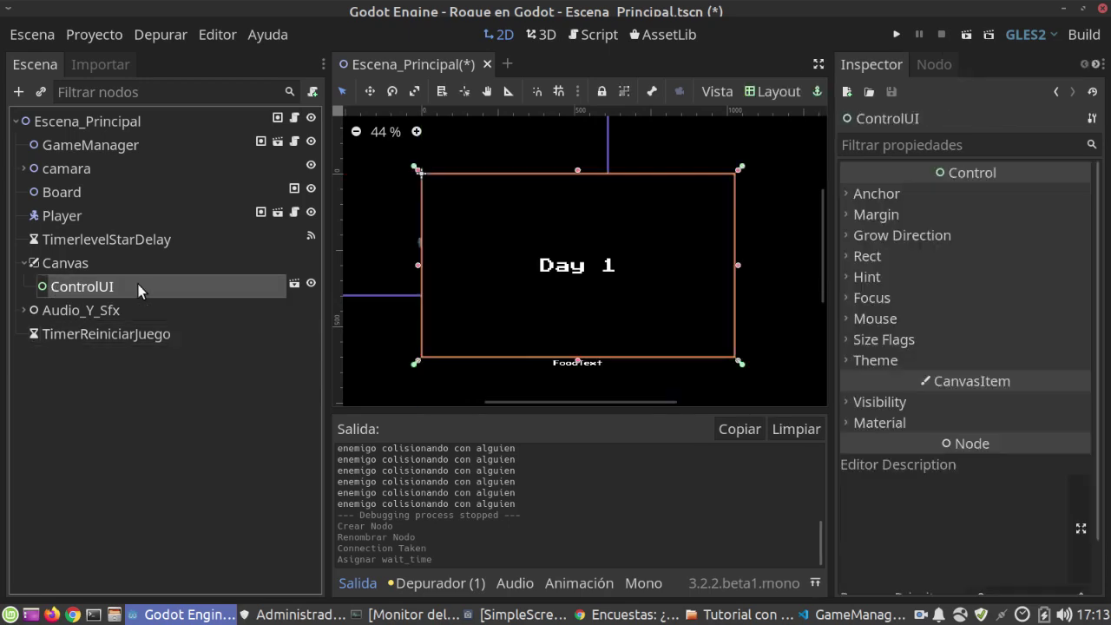
Check ControlUI.tscn's LevelText and FoodText labels, then reselect TimerReiniciarJuego in Escena_Principal
click(294, 285)
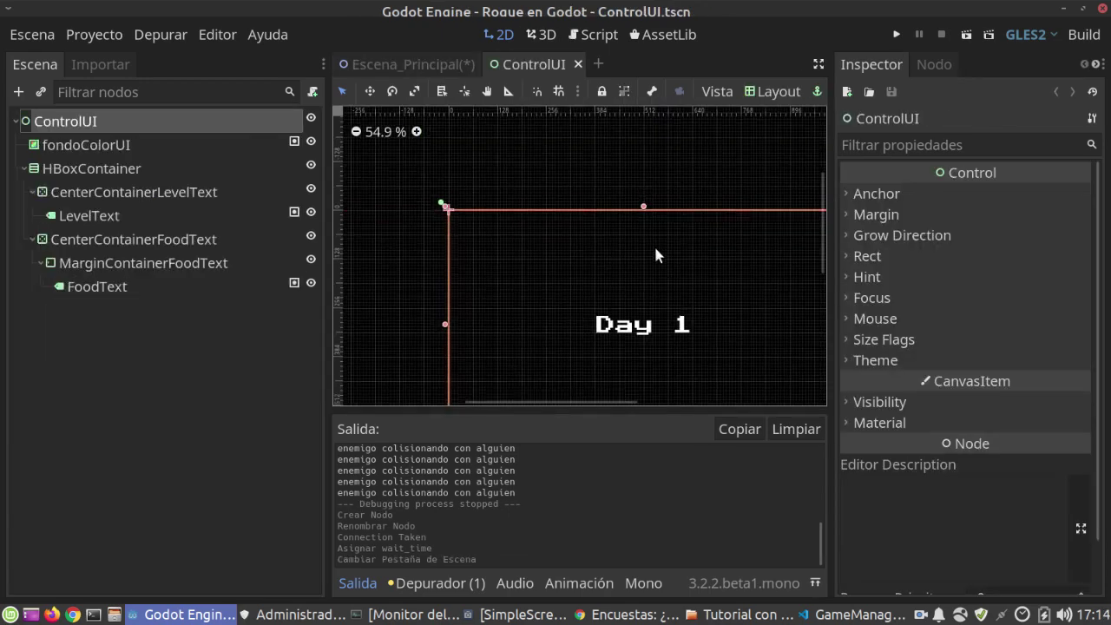
click(121, 191)
click(119, 217)
click(118, 264)
click(111, 285)
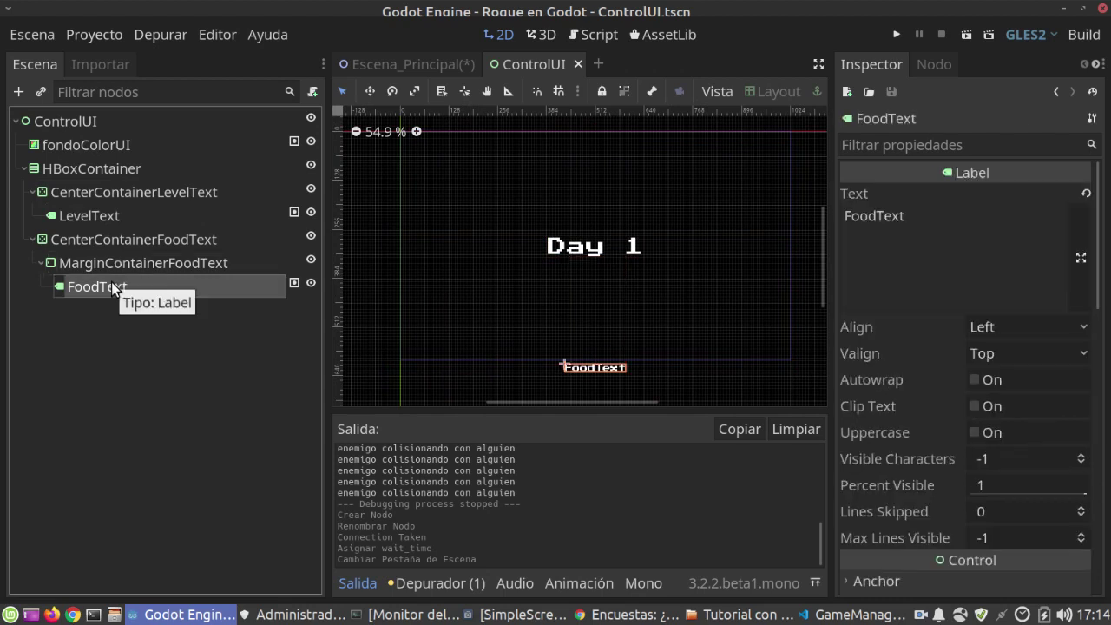
click(408, 64)
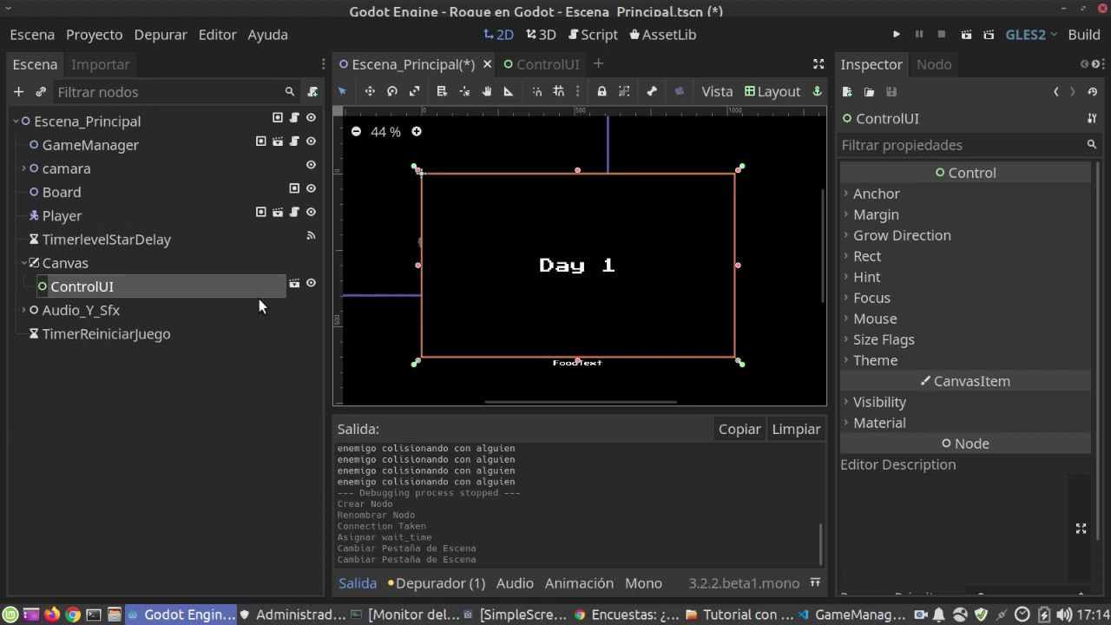
click(79, 335)
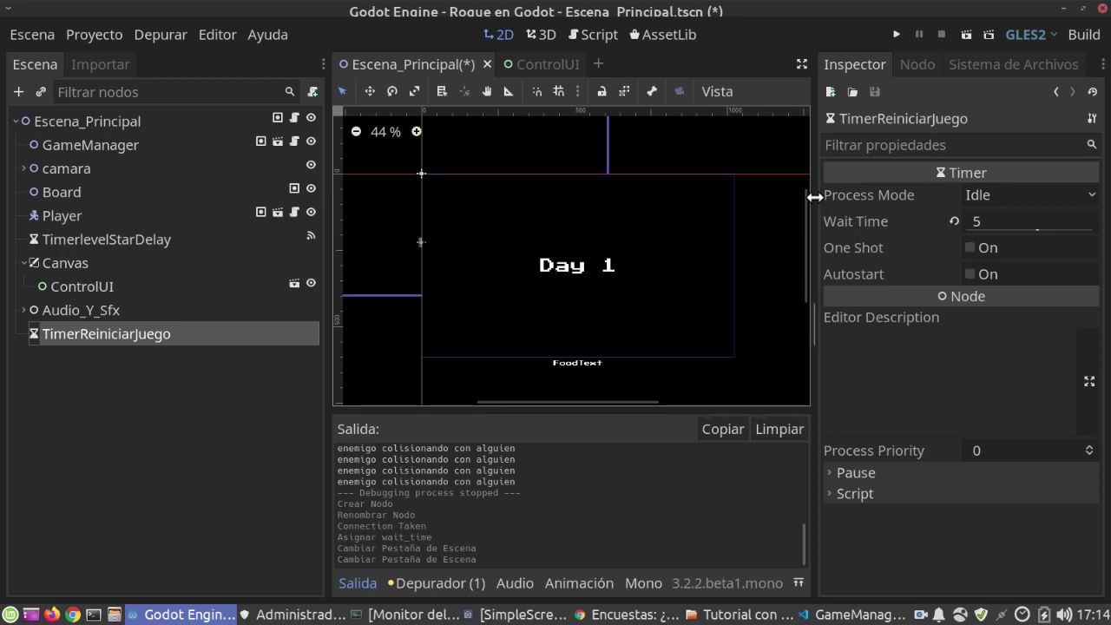
Connect the timer's timeout() signal to the GameManager node
click(918, 65)
click(937, 145)
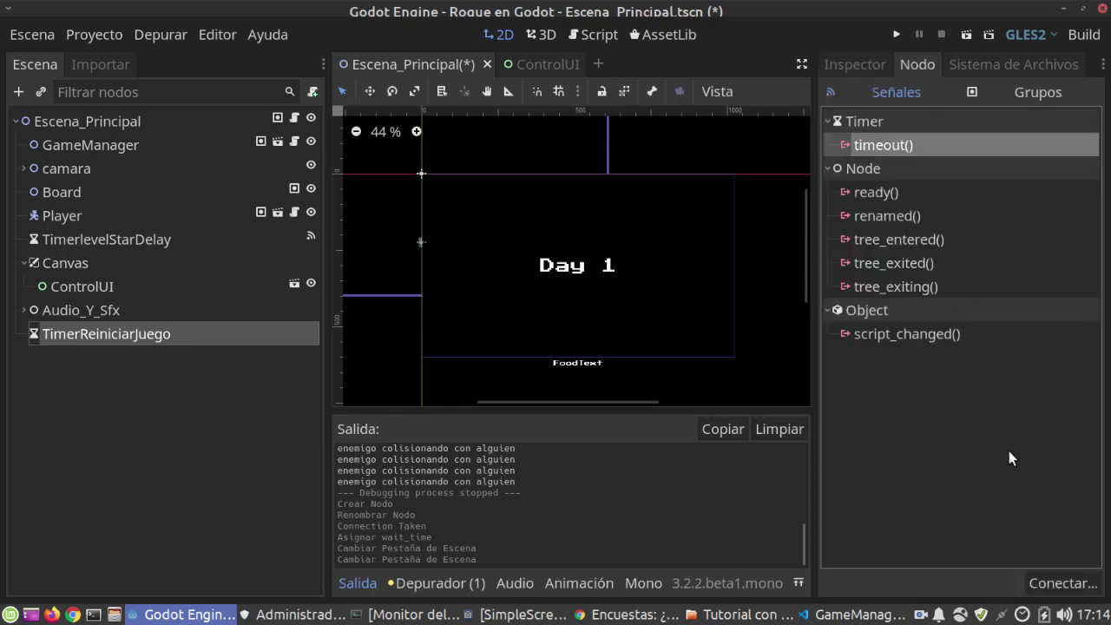
click(1042, 585)
click(530, 260)
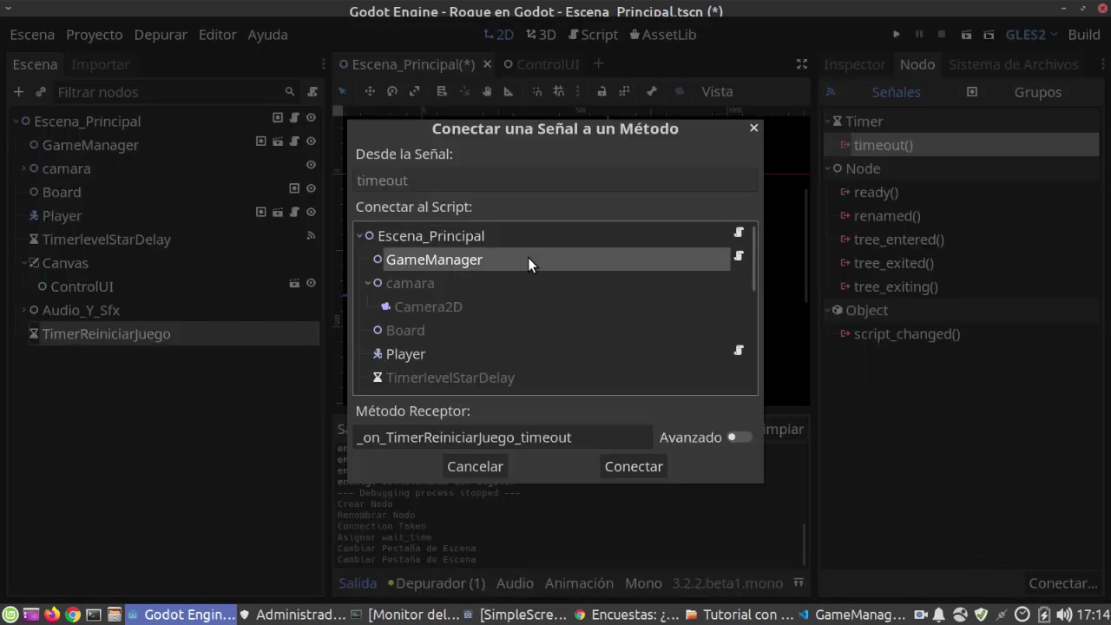
click(636, 467)
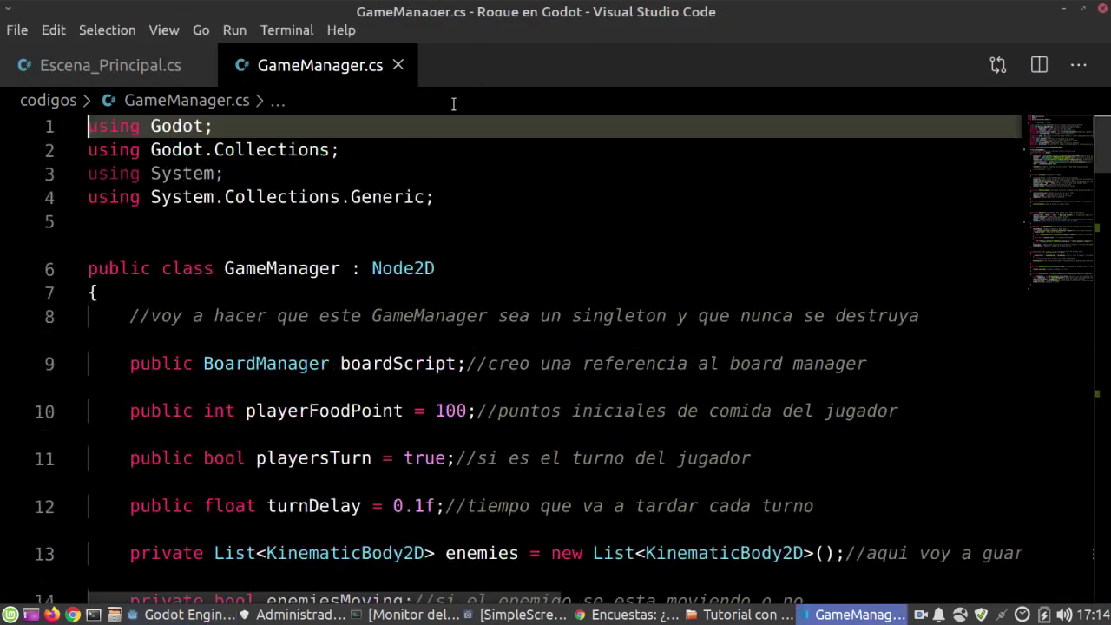
Reopen the timeout connection to copy the _on_TimerReiniciarJuego_timeout method name, then cancel
scroll(559, 383, down, 5)
scroll(559, 382, up, 3)
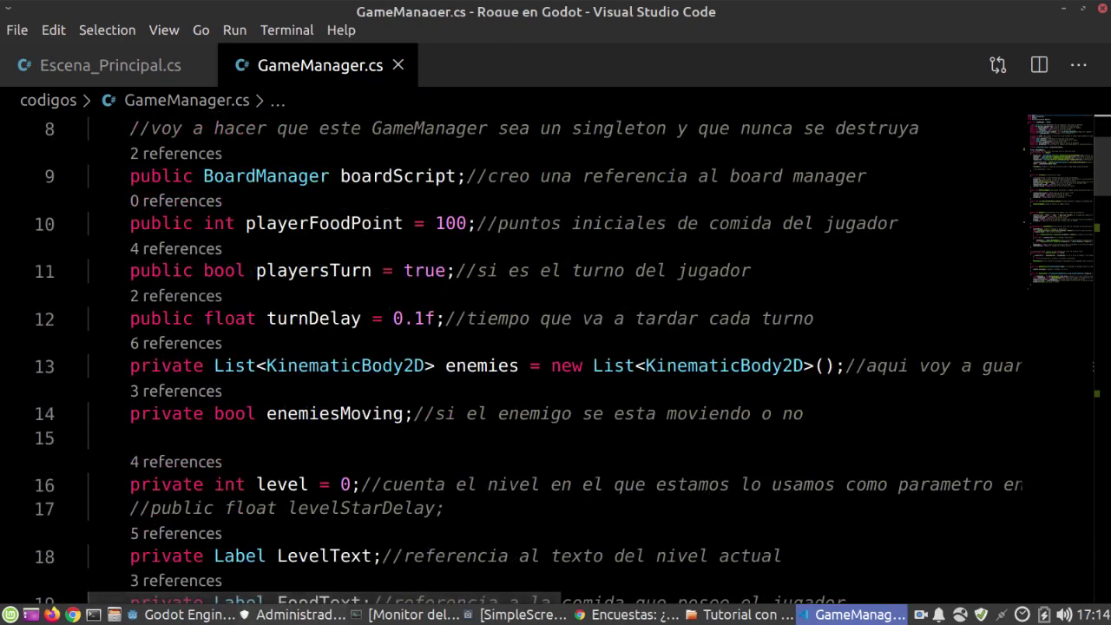
click(178, 614)
click(163, 340)
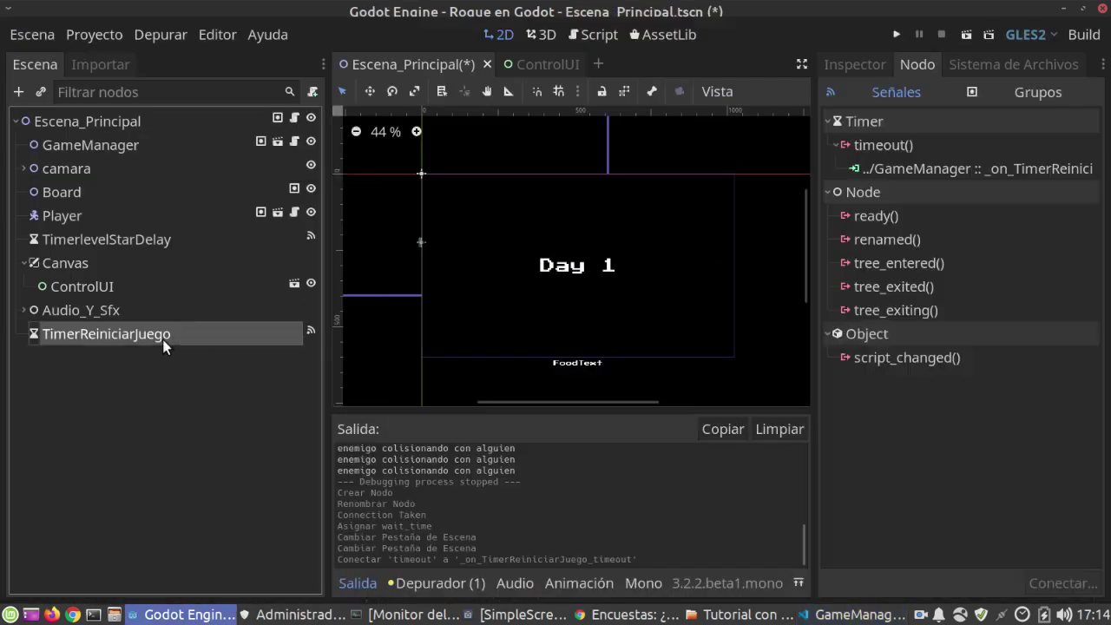
click(972, 174)
right_click(972, 174)
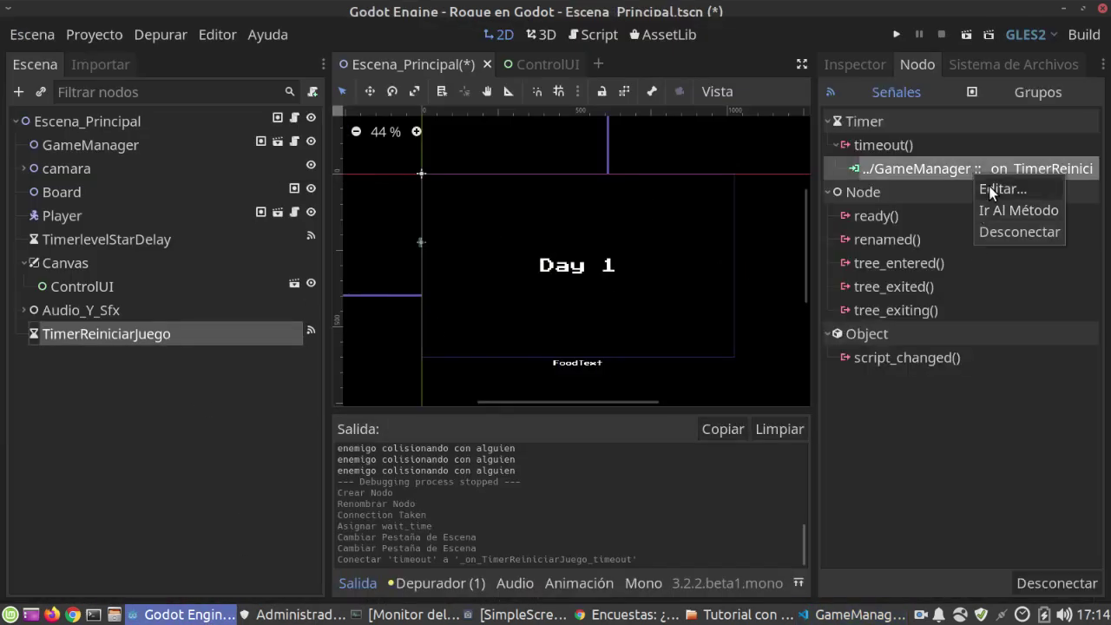
click(988, 187)
double_click(444, 436)
key(ctrl+c)
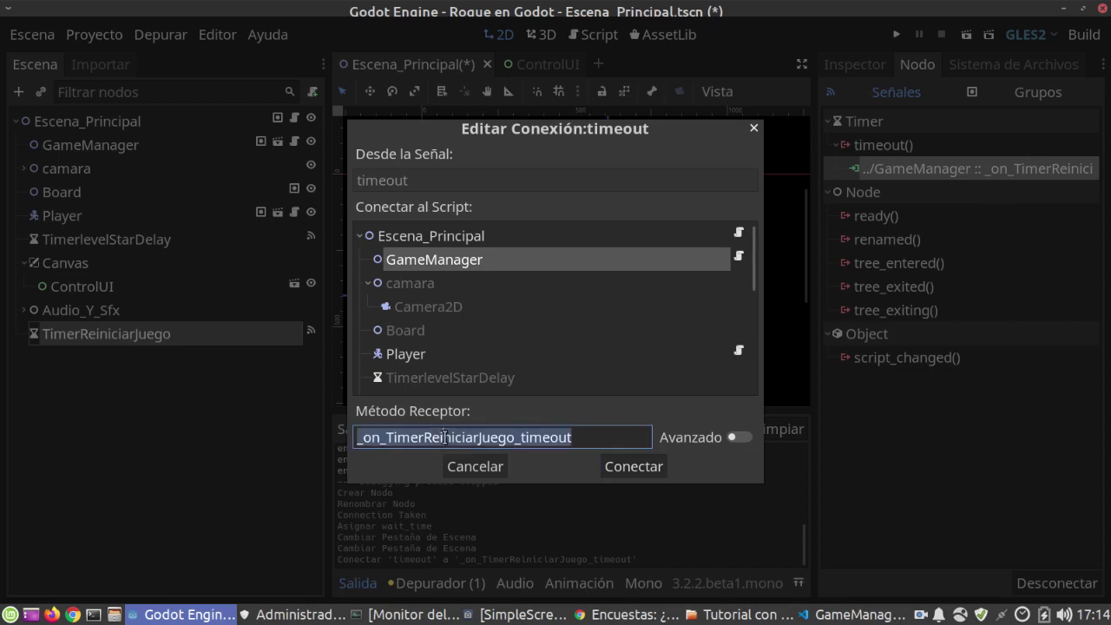
click(461, 471)
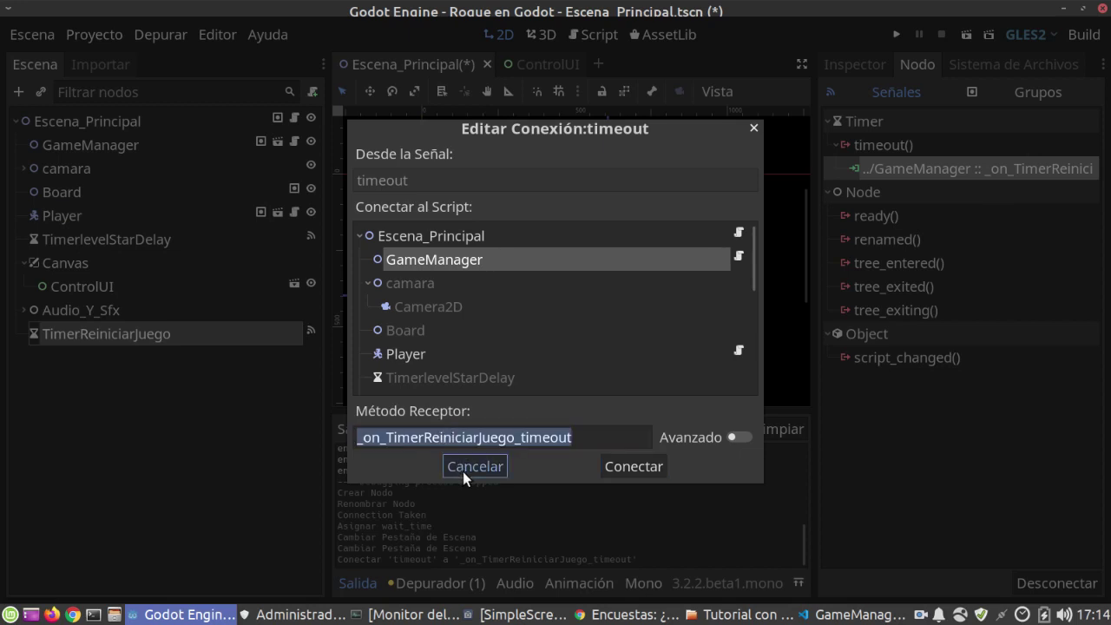
click(807, 617)
Add an empty public void _on_TimerReiniciarJuego_timeout() method after RandomizeSfx
scroll(727, 434, down, 3)
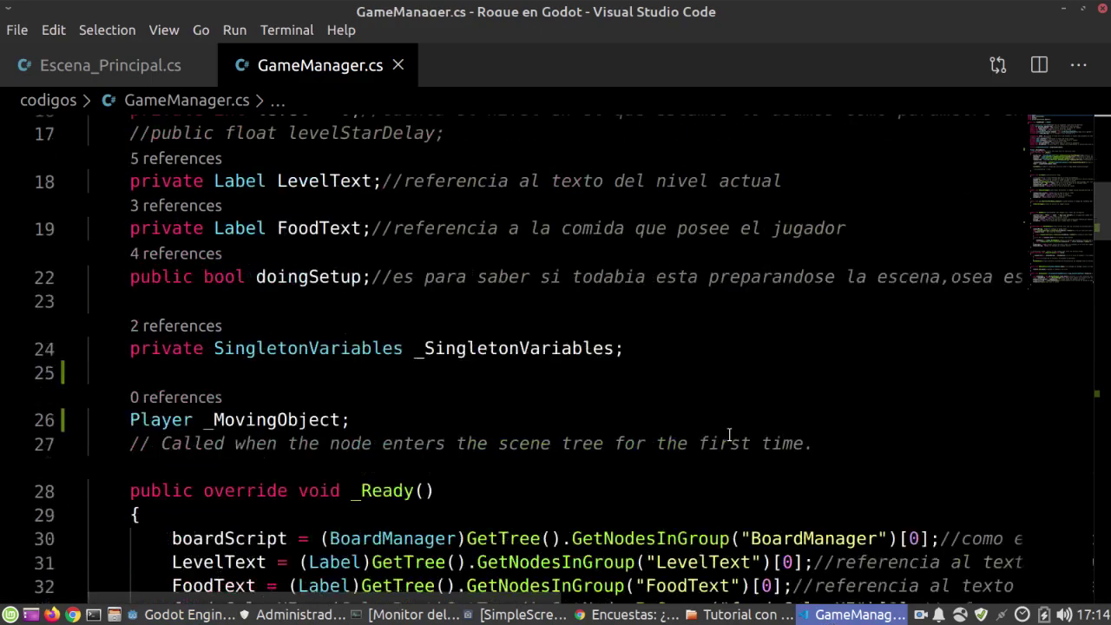
scroll(729, 434, down, 3)
scroll(729, 434, down, 3)
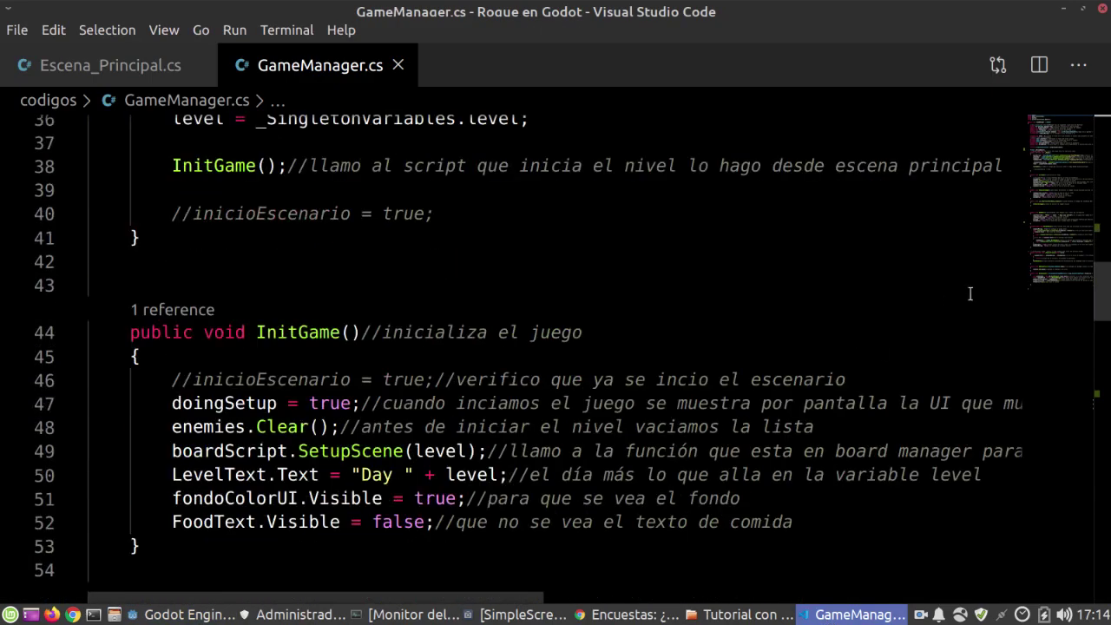
scroll(967, 347, down, 5)
scroll(961, 434, down, 15)
scroll(957, 504, down, 2)
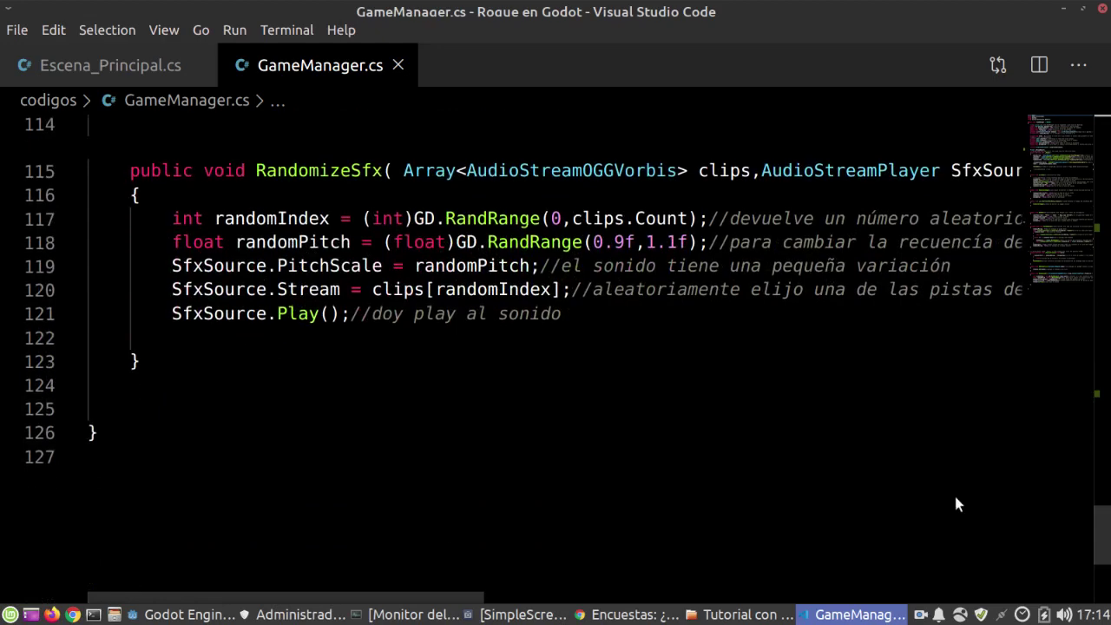
click(212, 364)
key(Return)
text(public vo)
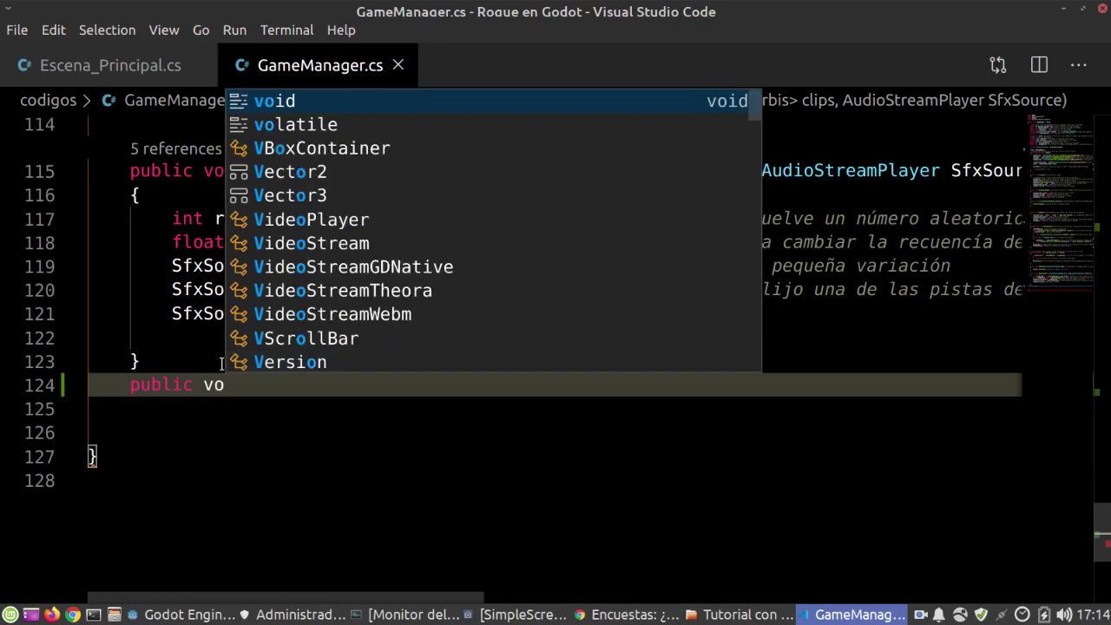
text(id)
key(ctrl+v)
text(())
key(Return)
text({)
key(Return)
Write GetTree().ReloadCurrentScene() in the timeout handler's body
text(gett)
key(Return)
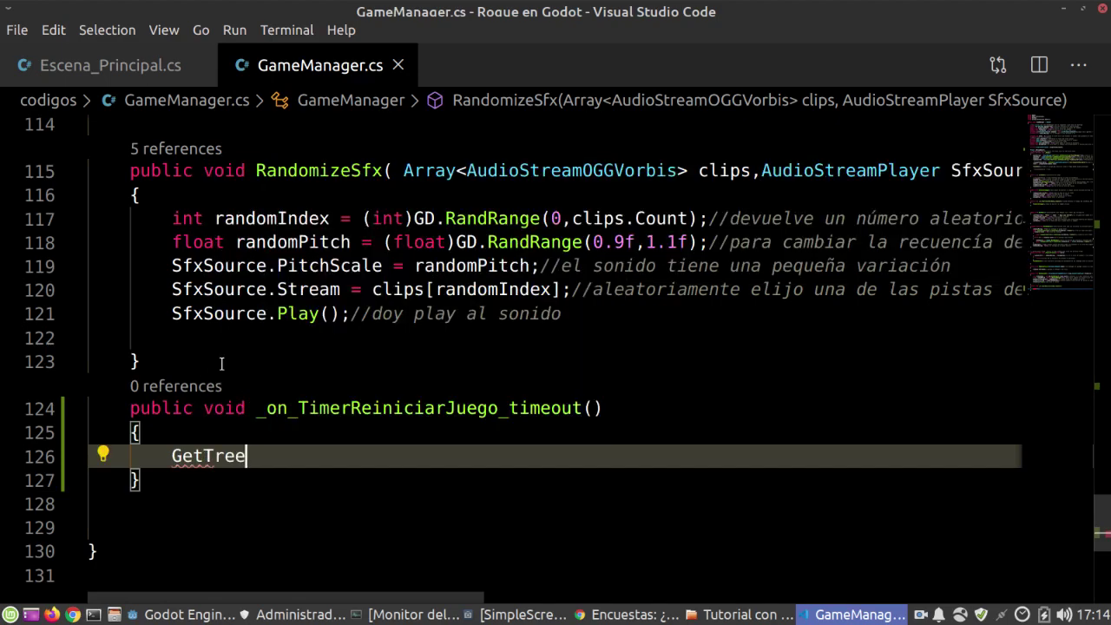
text(())
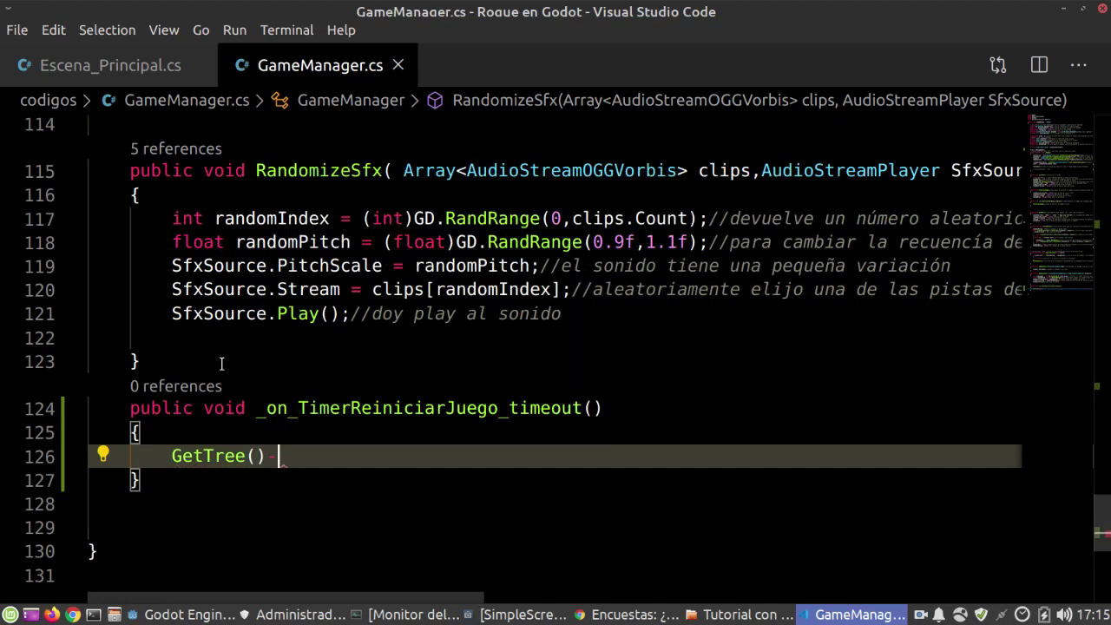
text(l)
key(BackSpace)
text(.get)
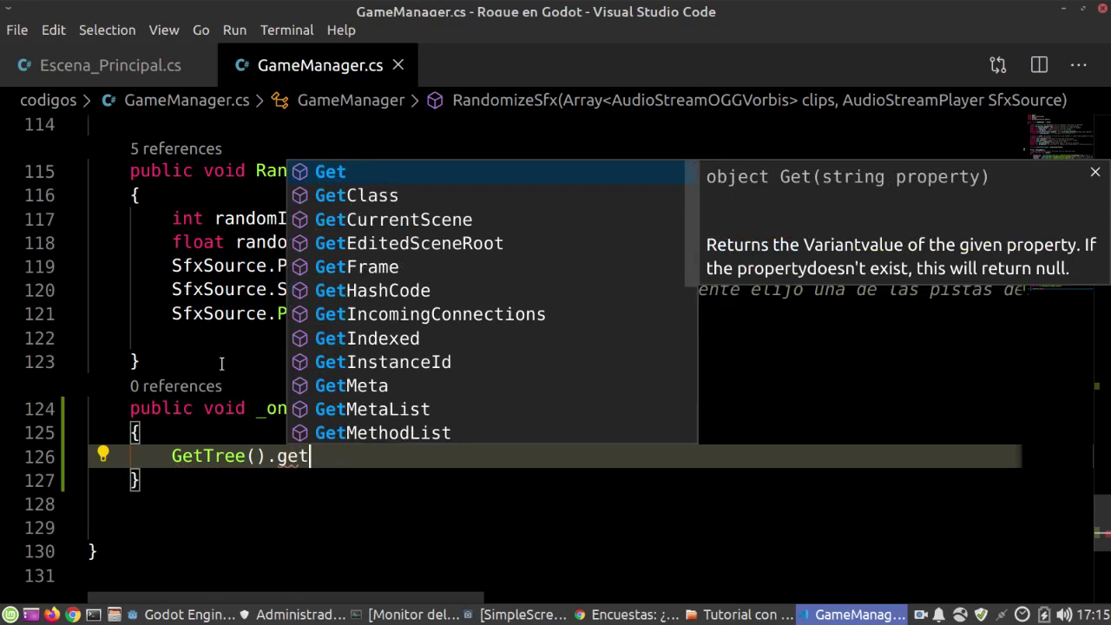
text(tre)
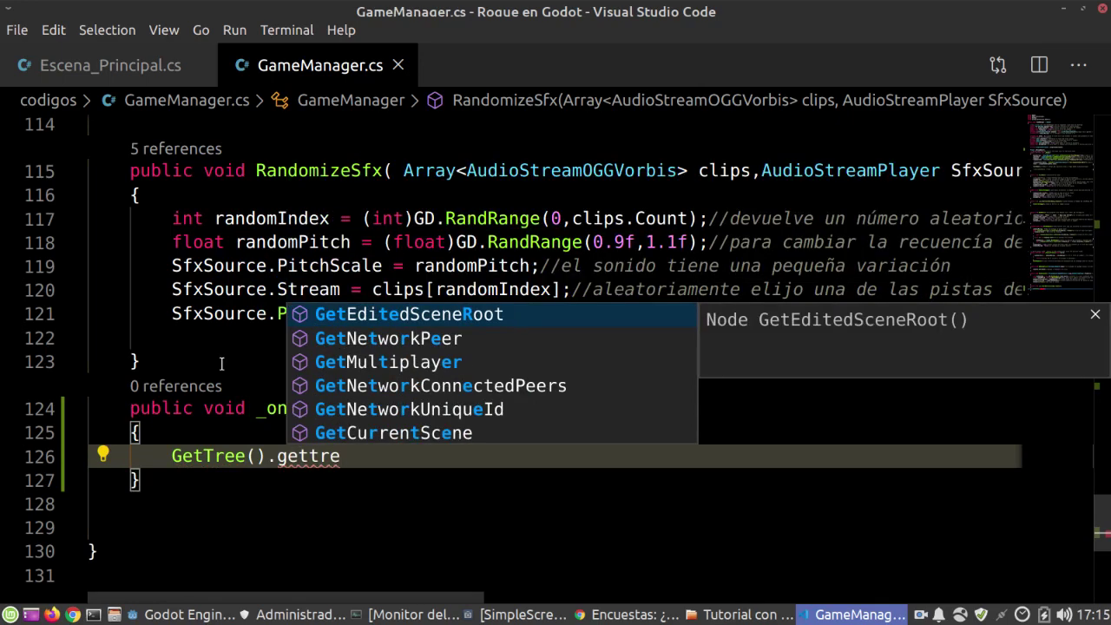
key(BackSpace)
key(BackSpace)
key(BackSpace)
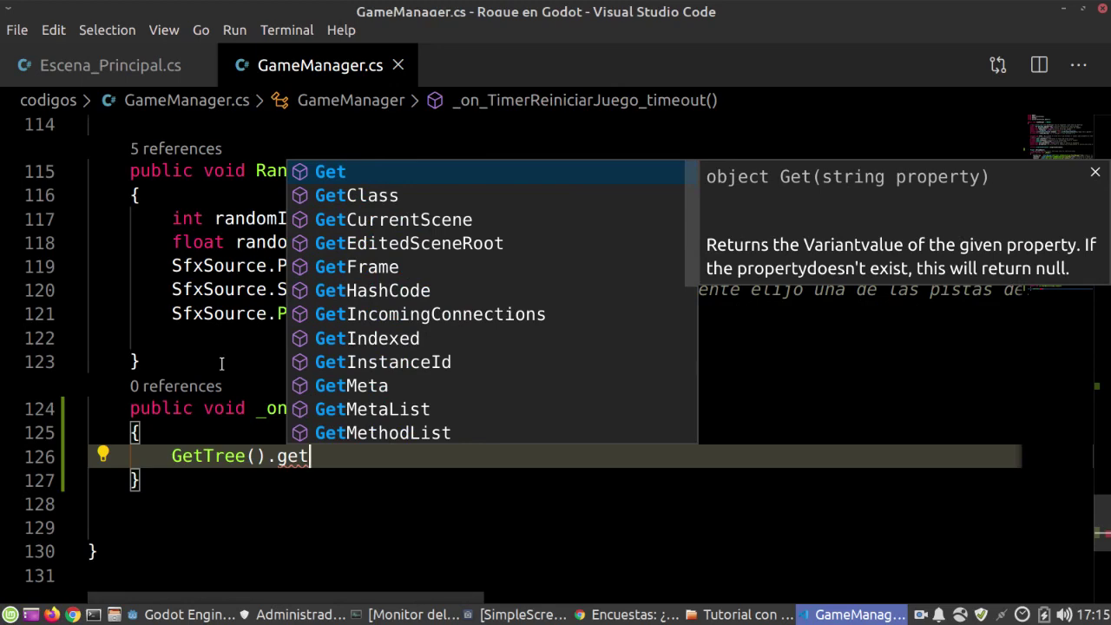
key(BackSpace)
key(BackSpace)
key(BackSpace)
text(reñ)
key(BackSpace)
text(l)
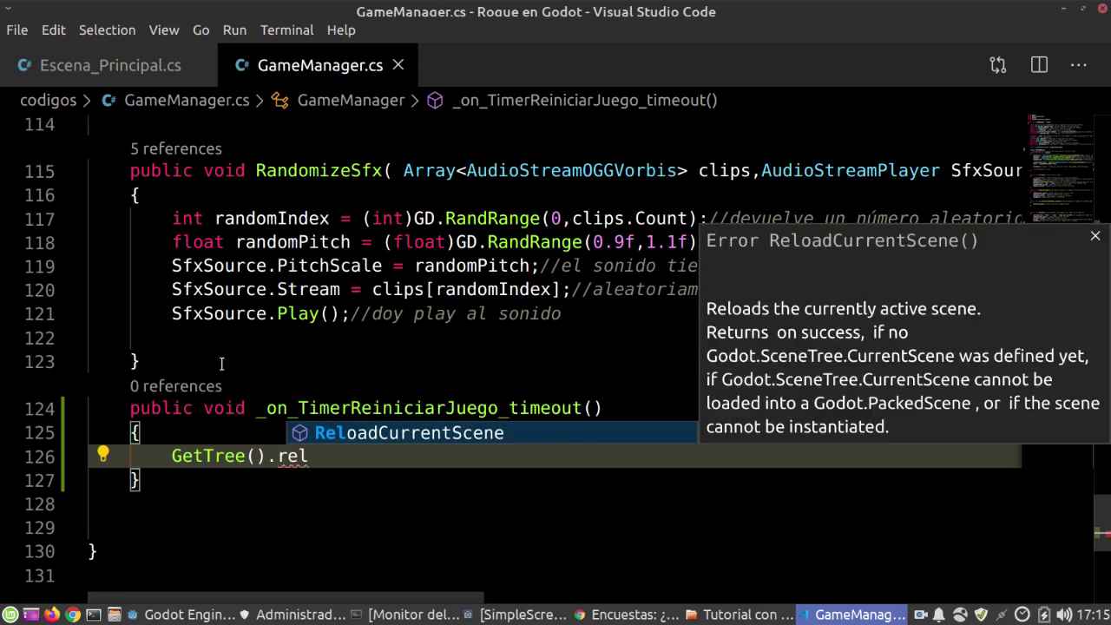
key(Tab)
text(())
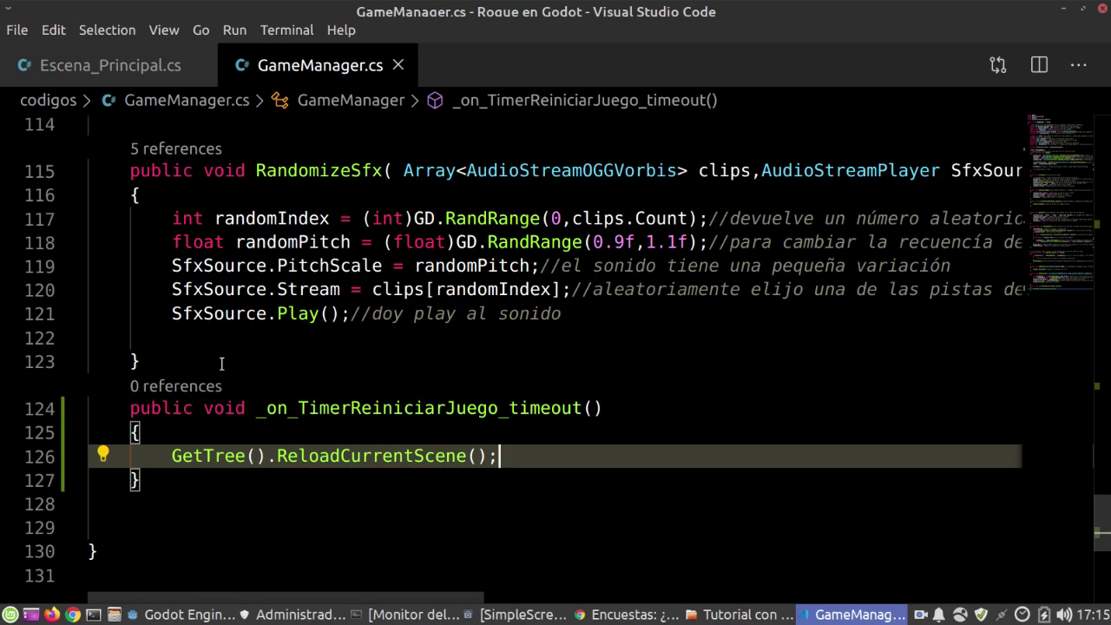
Begin a _SingletonVariables line below the reload call, then return to Escena_Principal.cs
key(Return)
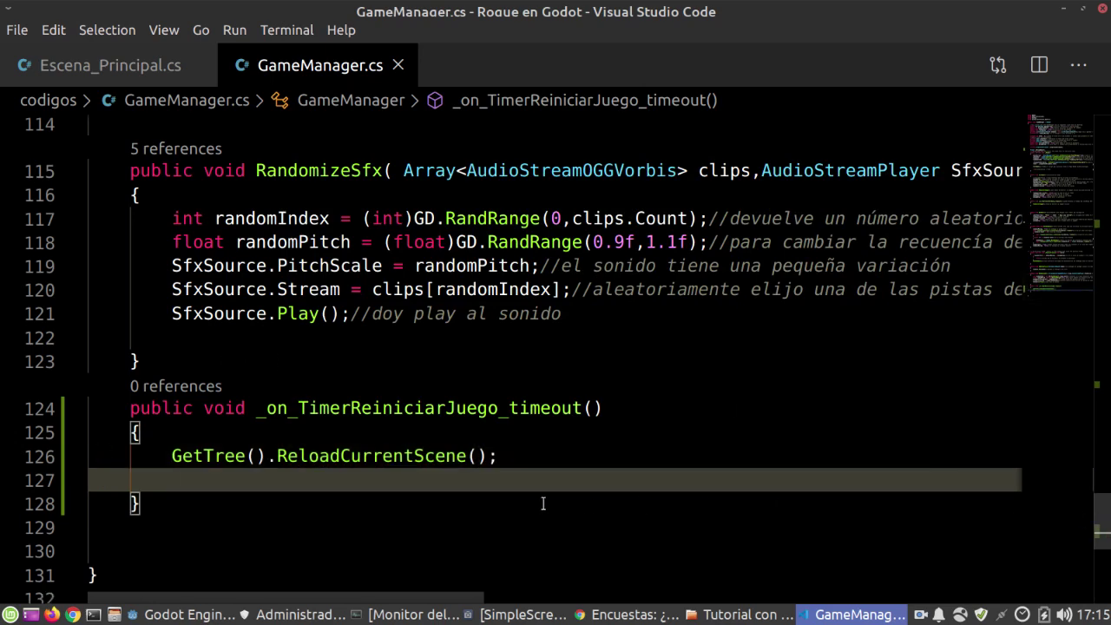
text(_)
key(Return)
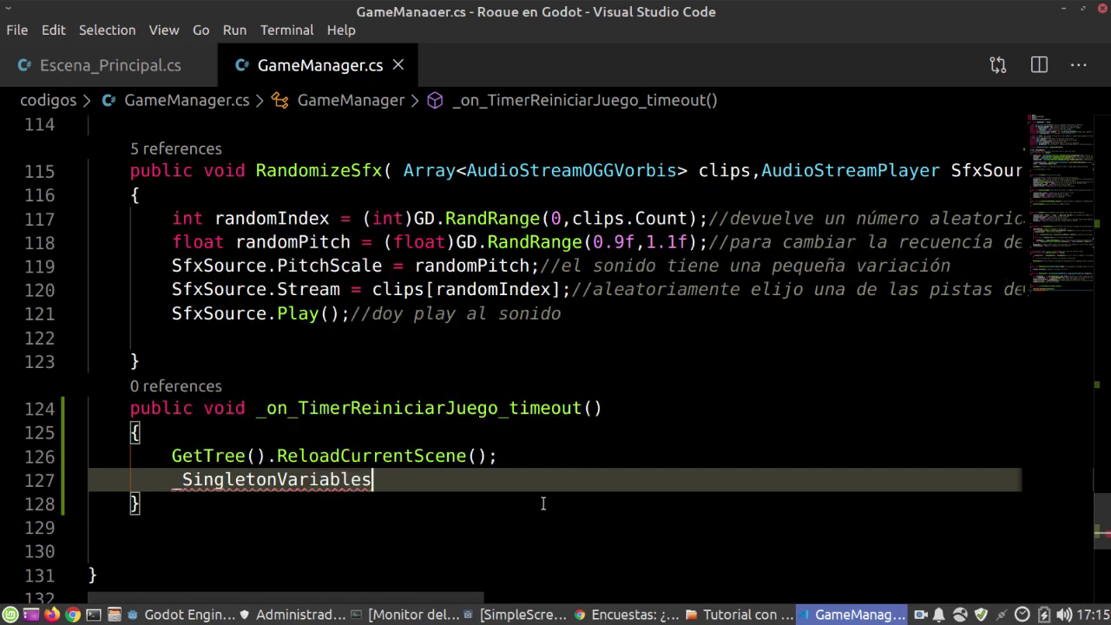
click(87, 66)
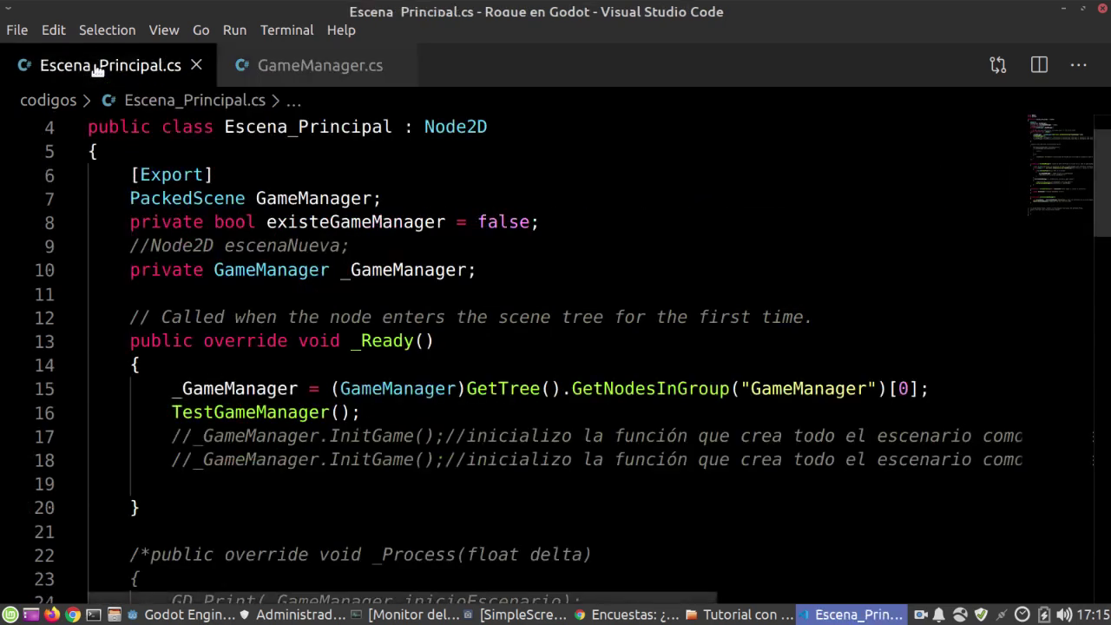
Open SingletonVariables.cs from Godot's codigos folder and select its food default of 100
key(alt+Tab)
click(1013, 64)
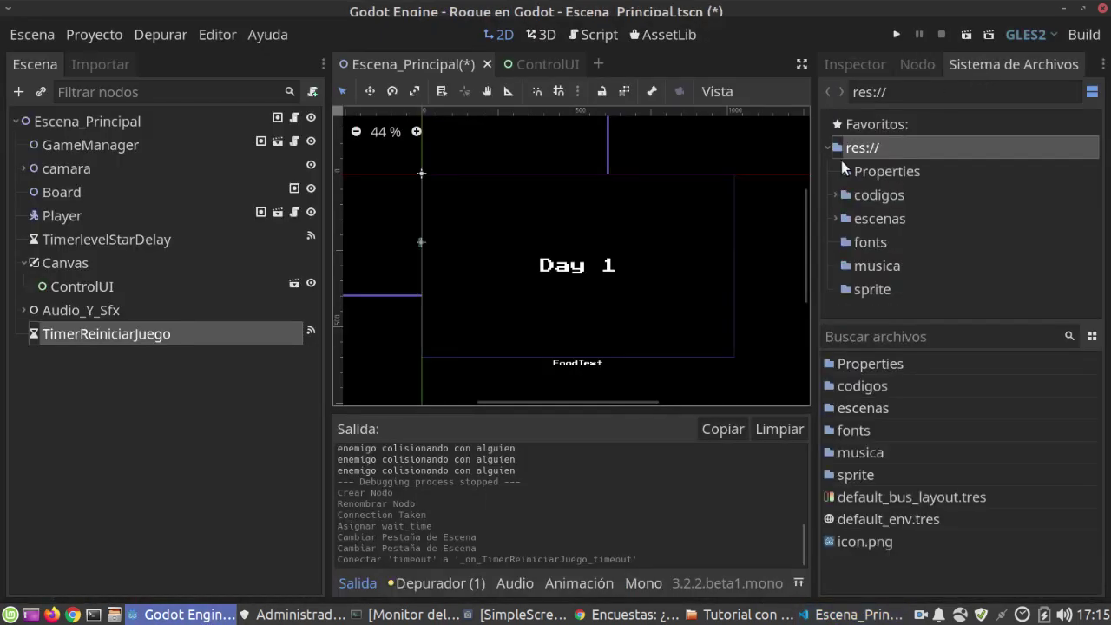
click(849, 414)
double_click(860, 390)
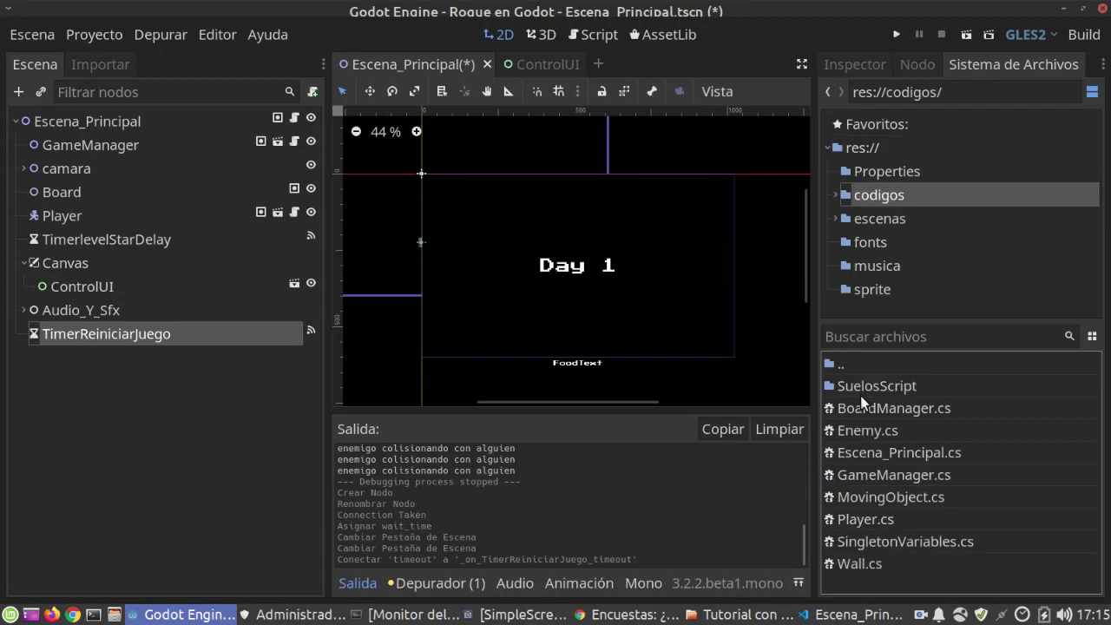
double_click(892, 548)
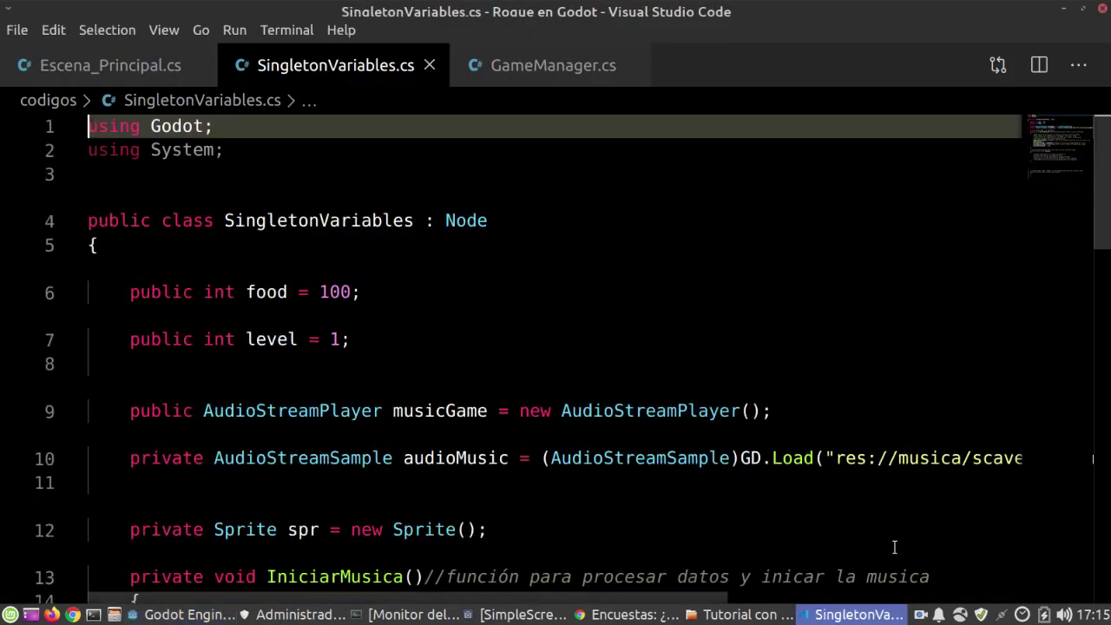
scroll(552, 414, down, 1)
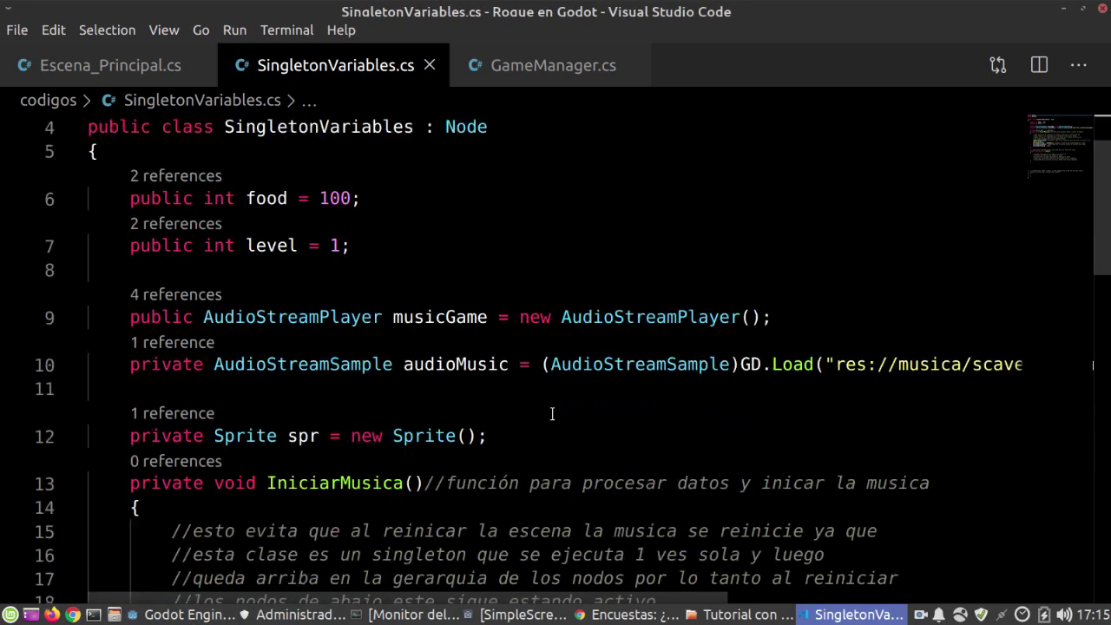
double_click(330, 198)
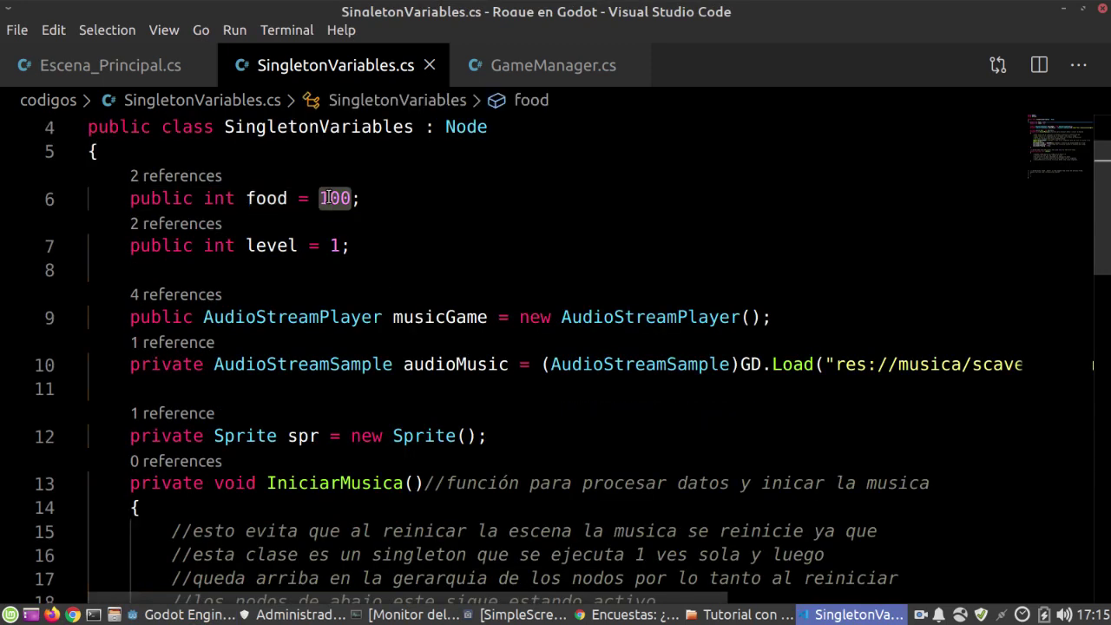
Add _SingletonVariables.food = 100; and _SingletonVariables.level = 1 to GameManager.cs's timeout handler
click(531, 70)
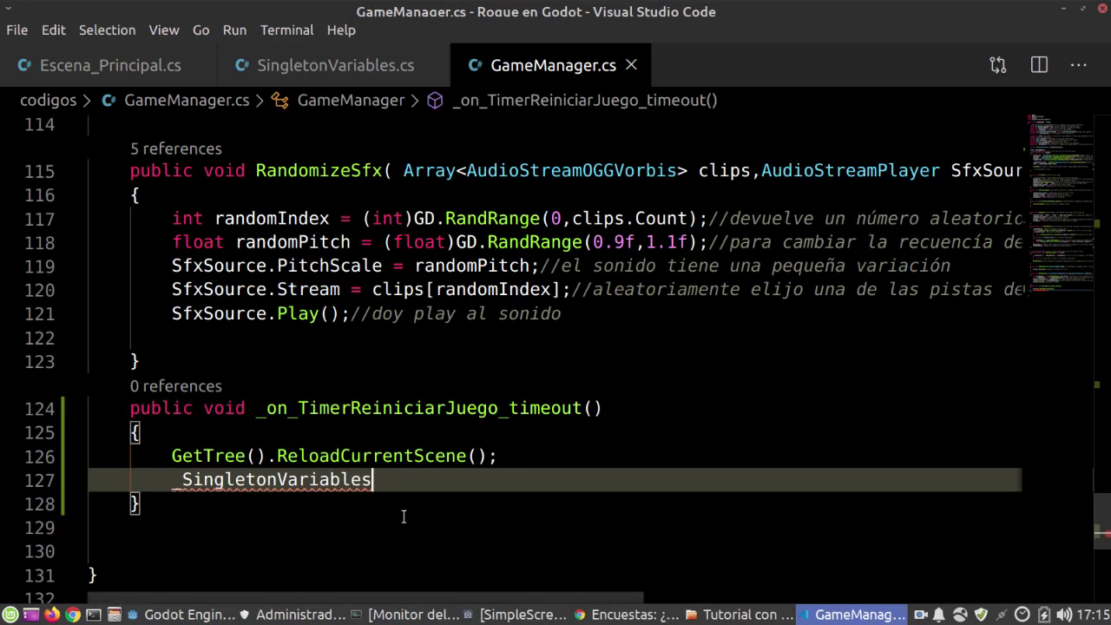
text(.f)
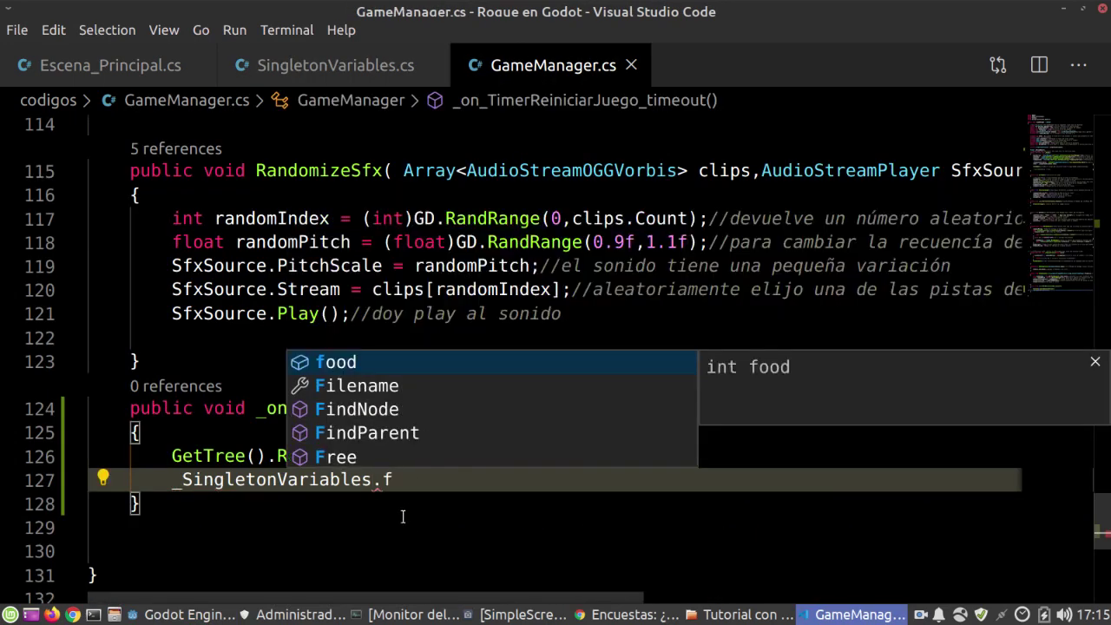
key(Tab)
text(= 100)
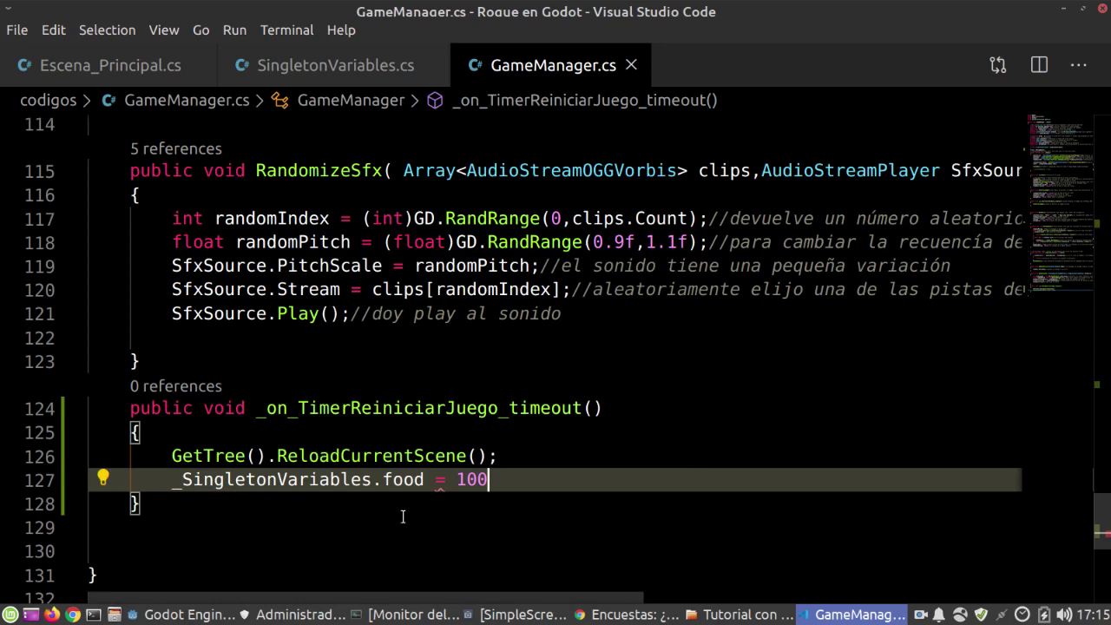
text(;)
key(Return)
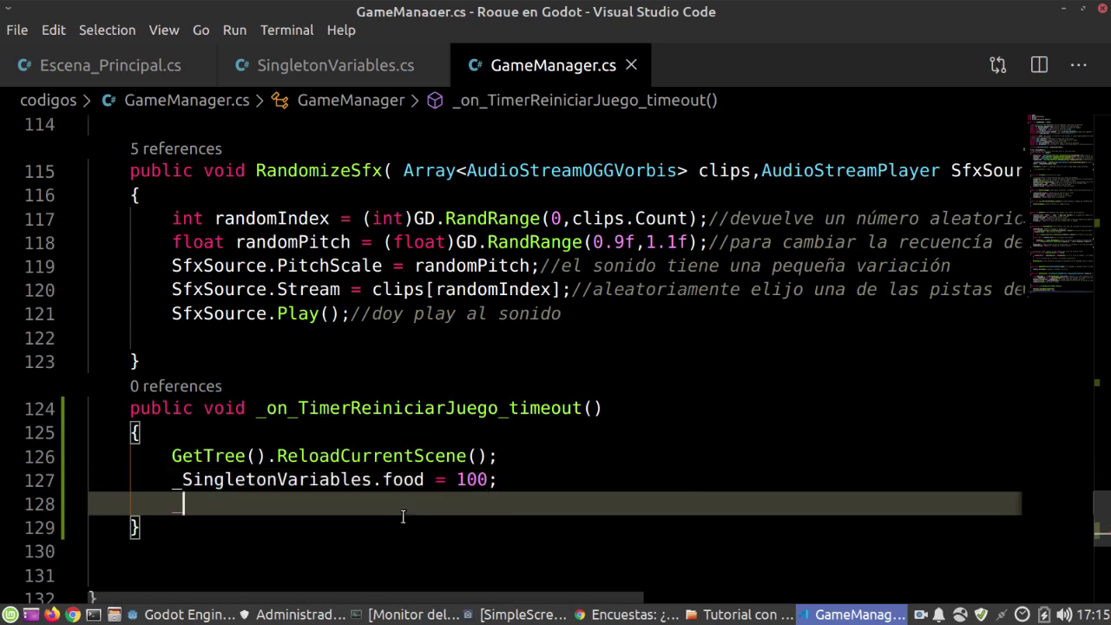
text(_Sin)
key(Tab)
text(.)
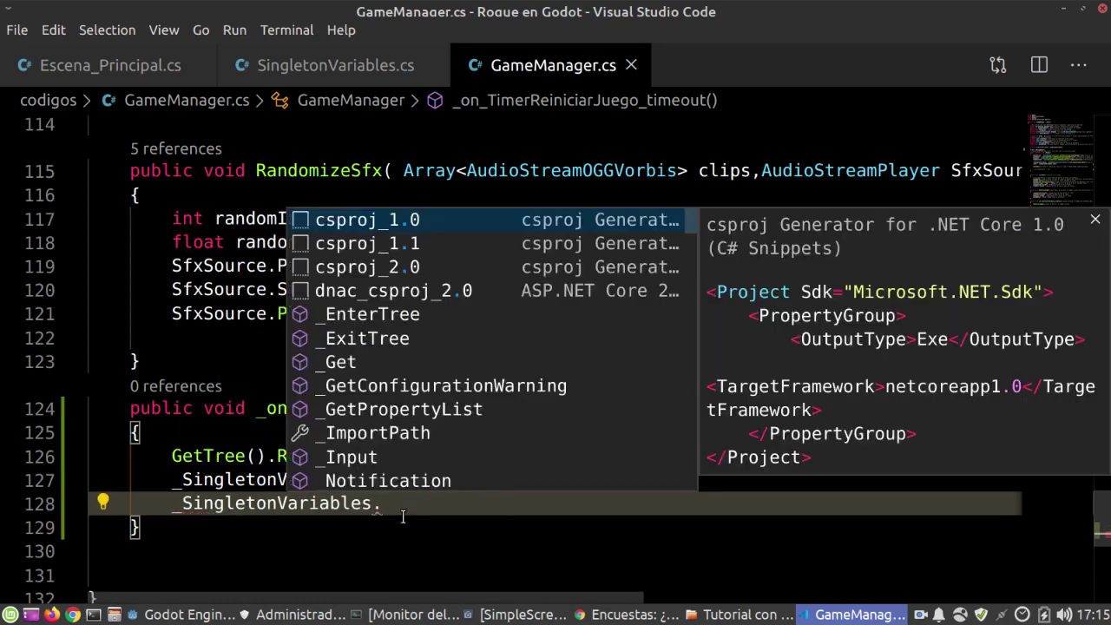
text(le)
key(Tab)
text(= 1;)
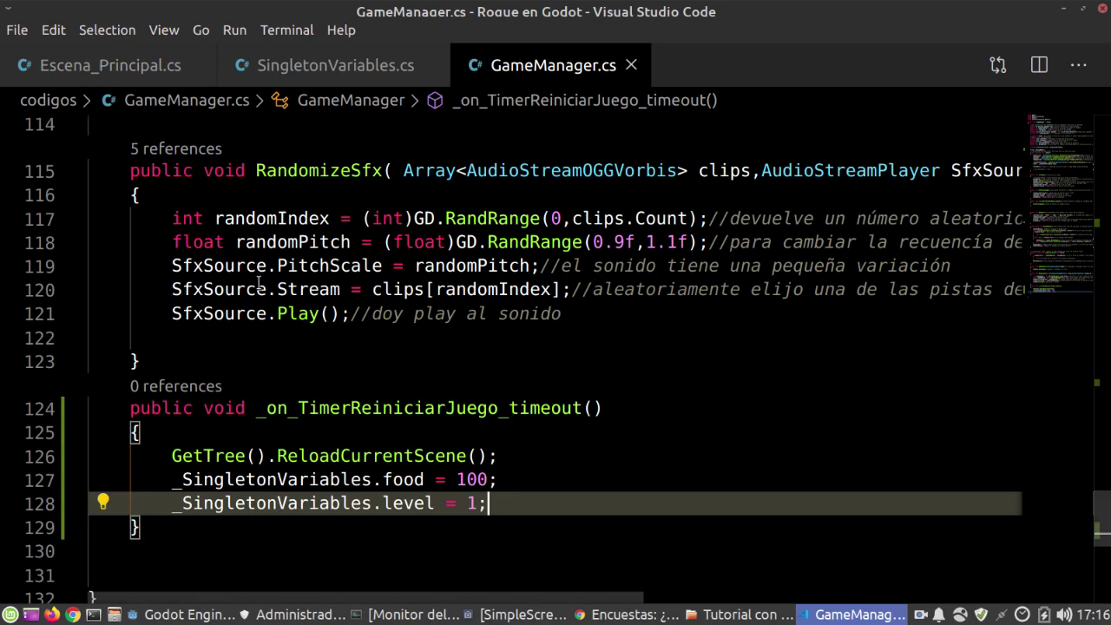
click(182, 615)
Set the TimerReiniciarJuego timer's Wait Time to 1 second
click(852, 64)
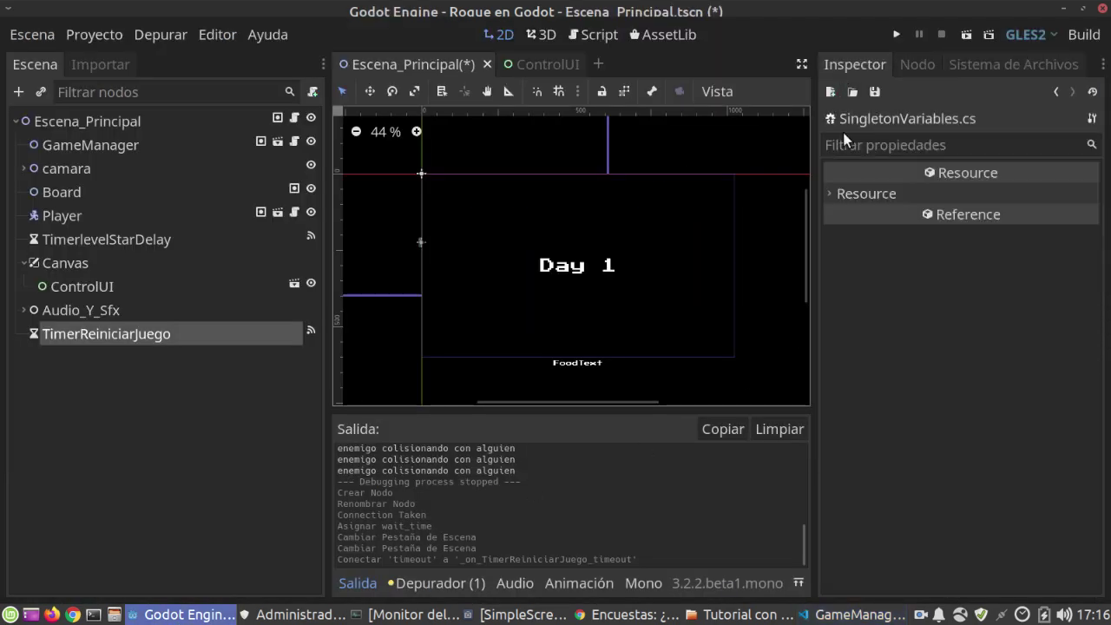
click(903, 66)
click(852, 64)
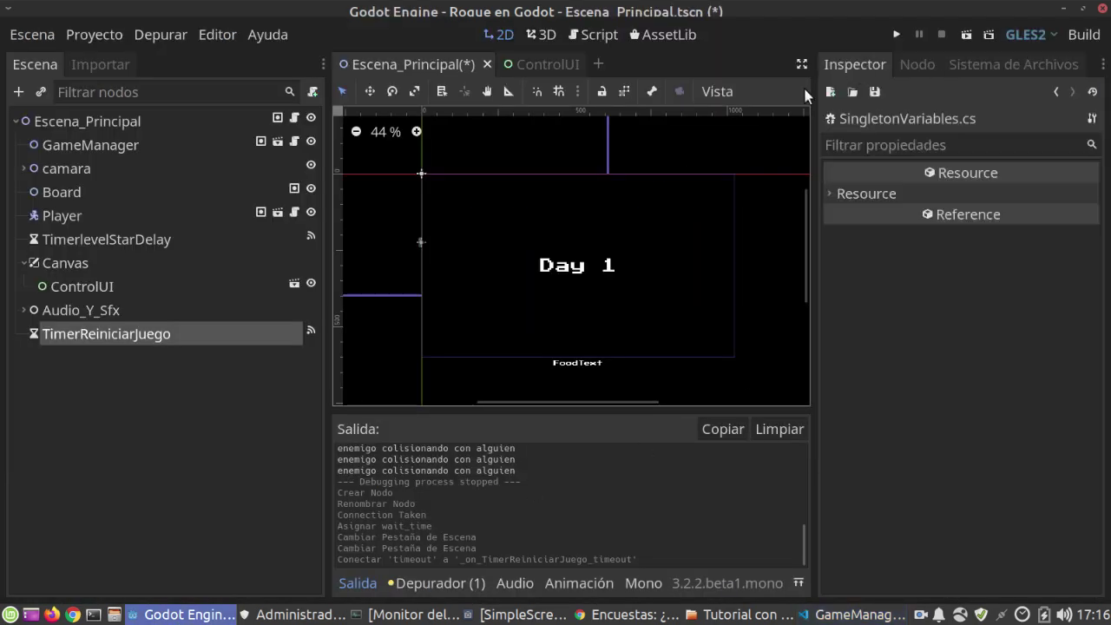
click(108, 336)
click(991, 219)
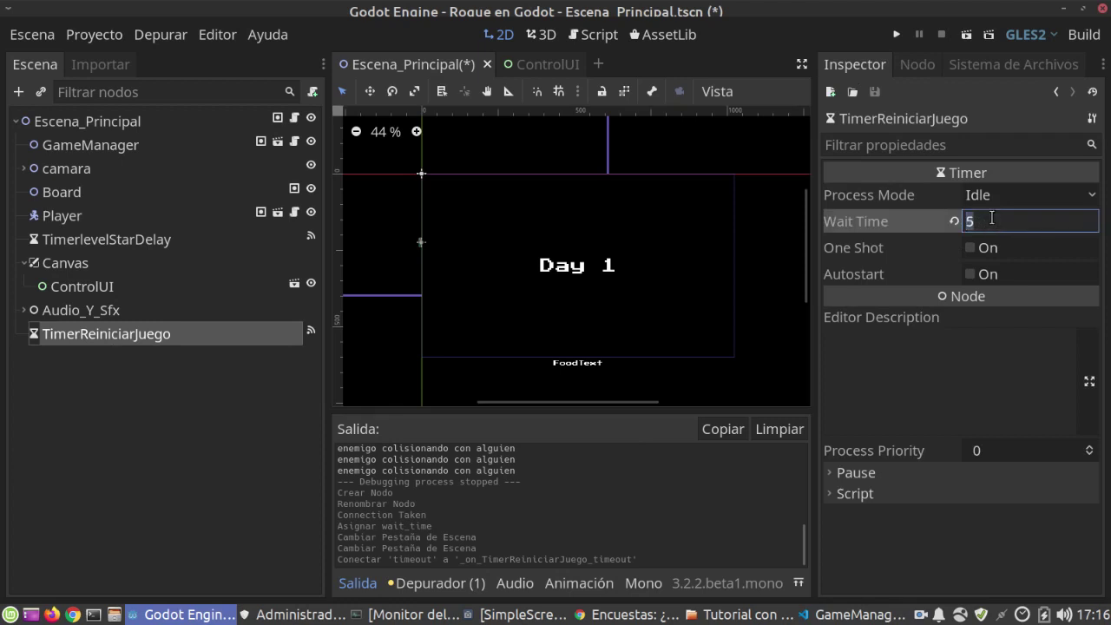
text(1)
key(Return)
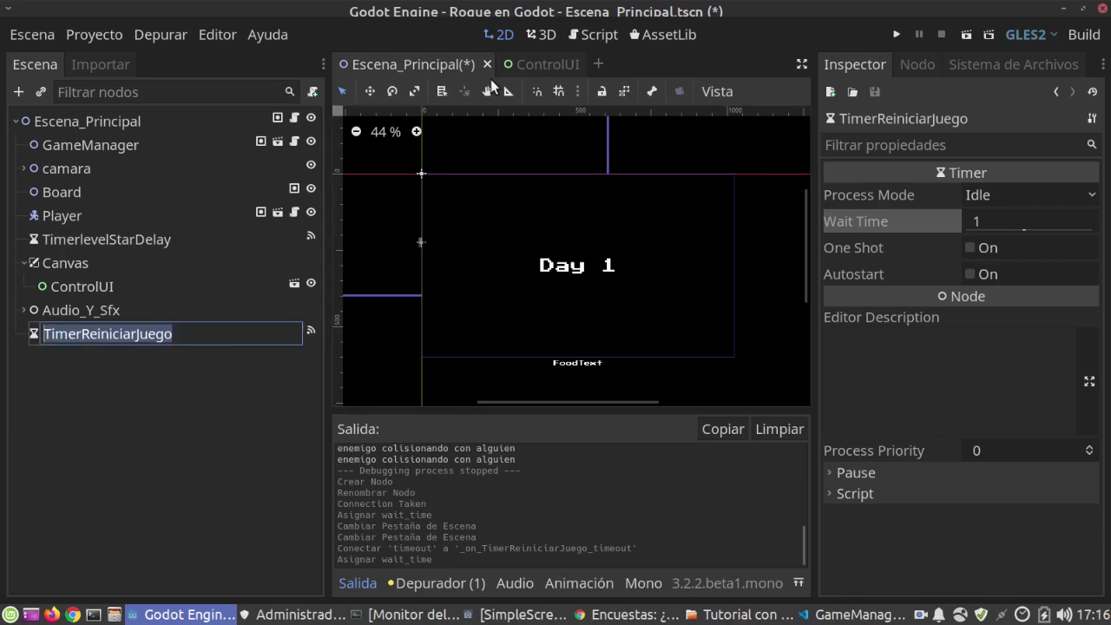
Add the timer to a node group named TimerReiniciarJuego
click(1028, 66)
click(920, 65)
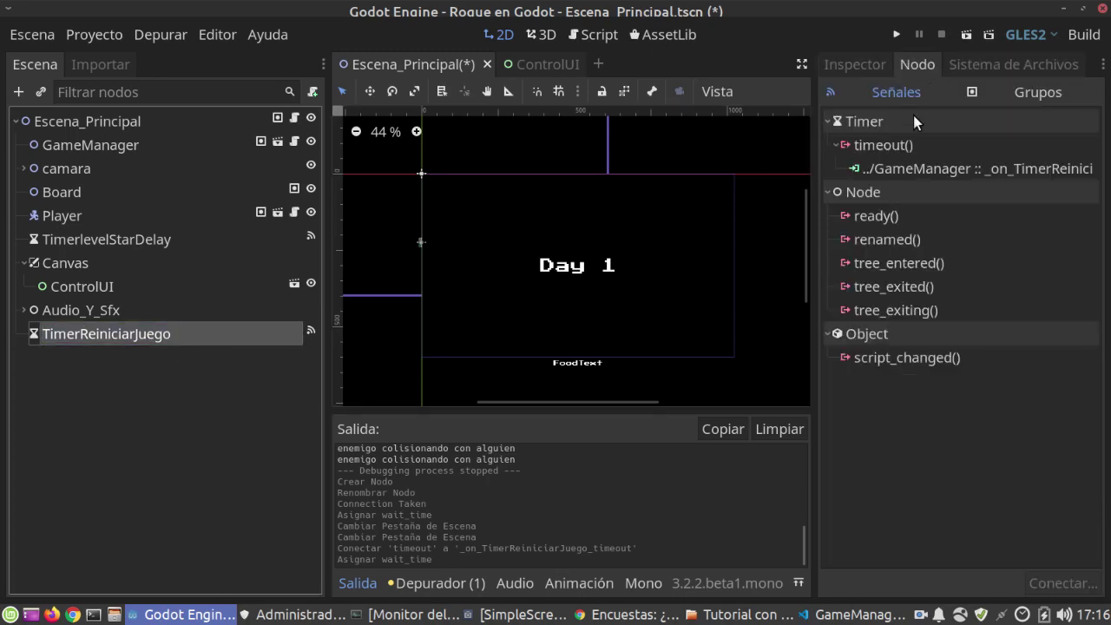
click(1012, 91)
text(TimerReiniciarJuego)
click(960, 118)
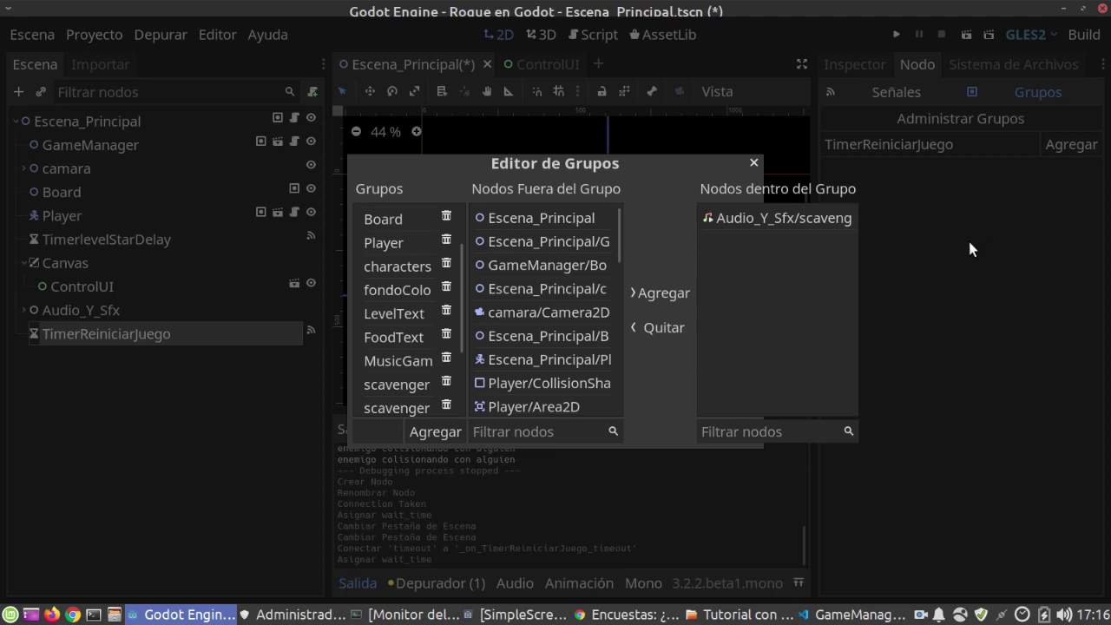
click(753, 163)
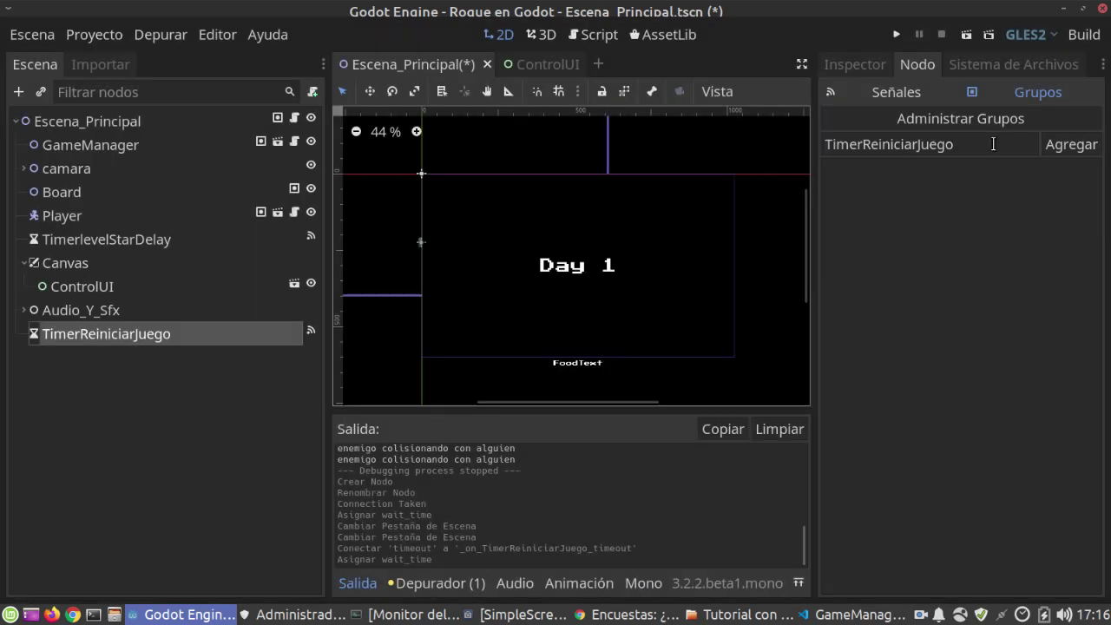
click(1071, 144)
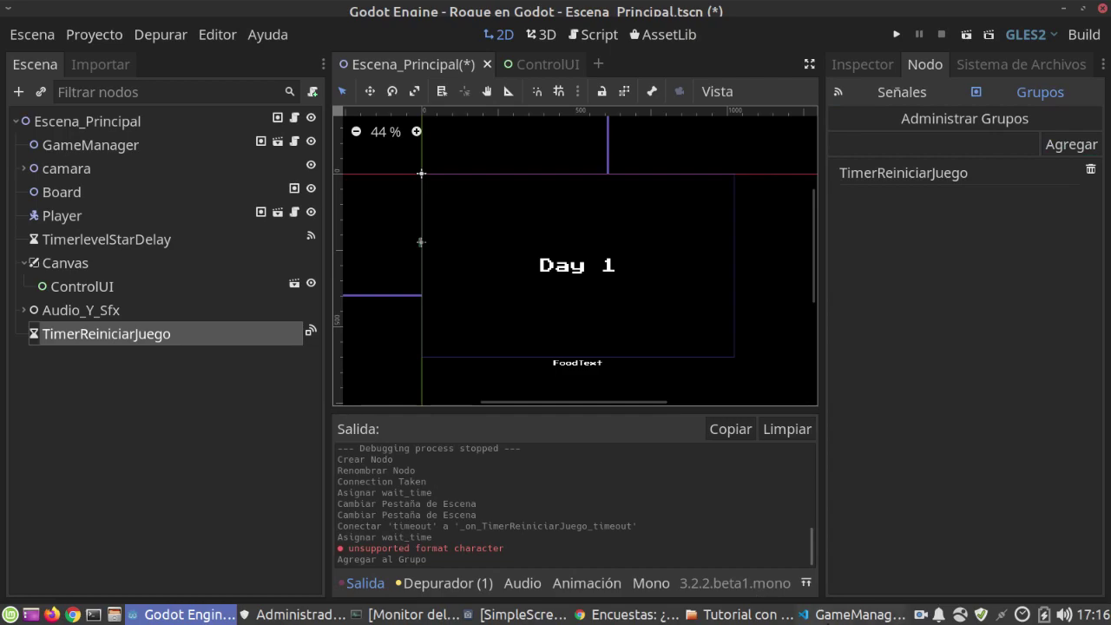
click(855, 615)
In GameOver, add GetTree().GetNodesInGroup("TimerReiniciarJuego")[0]
scroll(550, 492, up, 8)
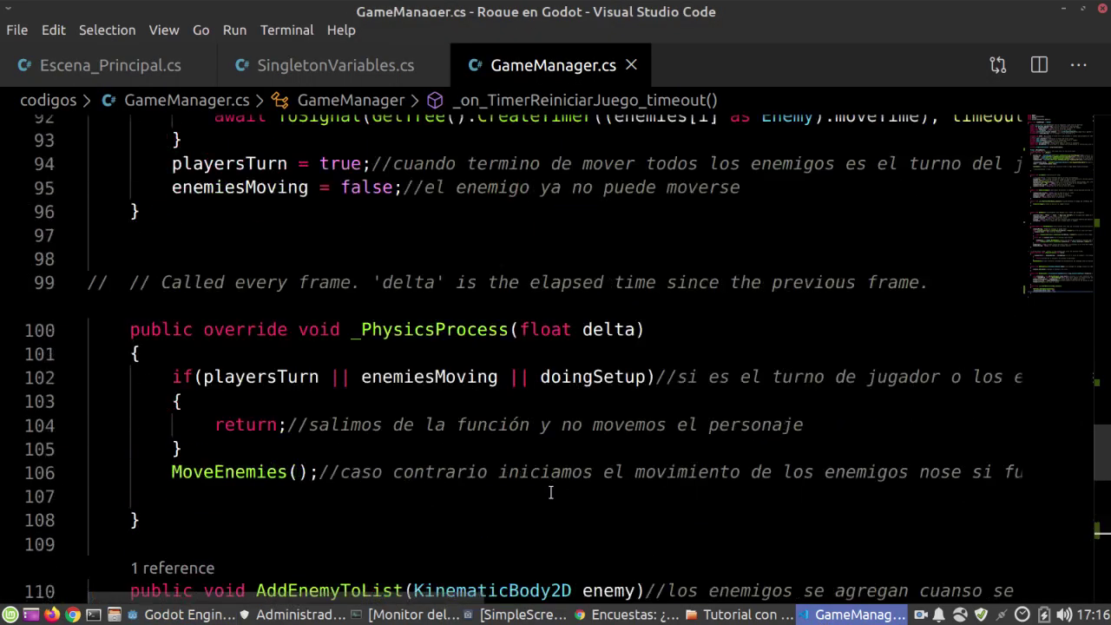
scroll(550, 492, up, 5)
scroll(550, 492, up, 3)
scroll(551, 492, up, 1)
click(285, 420)
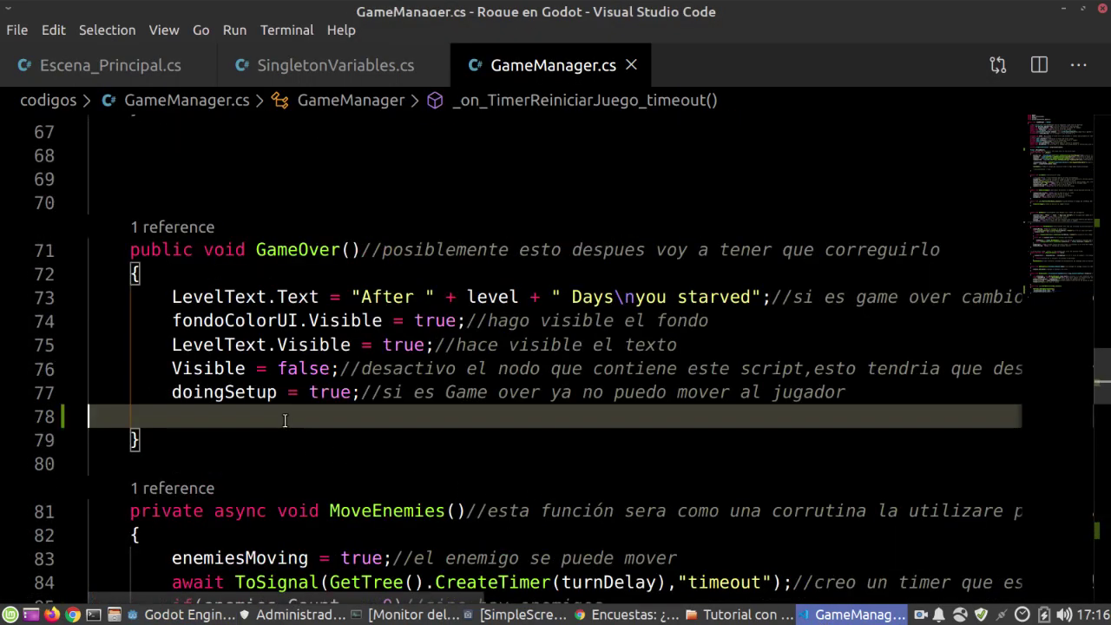
key(Tab)
key(Tab)
text(gettre)
key(Return)
text(().getn)
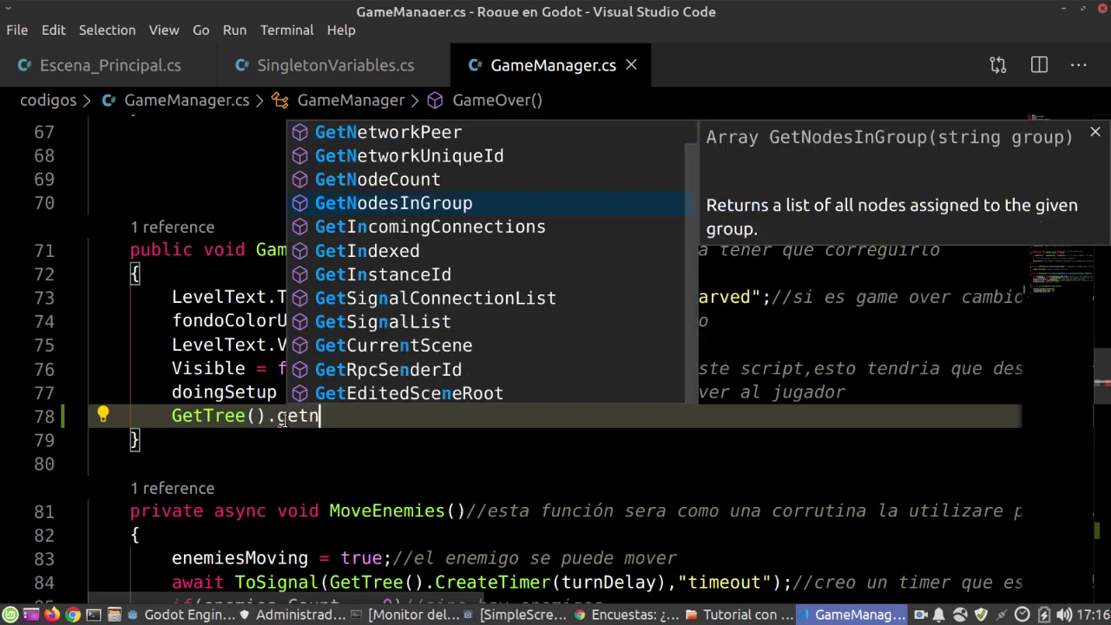
text(ode)
key(Return)
text(().GetNodesInGroup(")
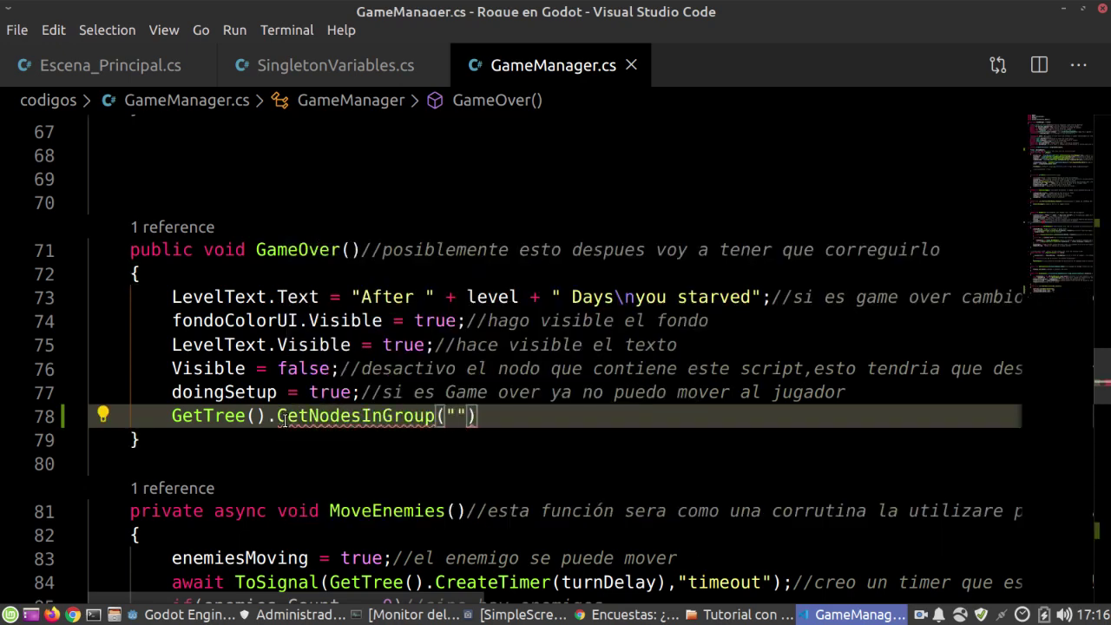
text(TimerReiniciarJuego)
key(Right)
key(Right)
text(Ñ[)
key(BackSpace)
key(BackSpace)
text([)
key(Down)
key(Up)
text(0)
key(Right)
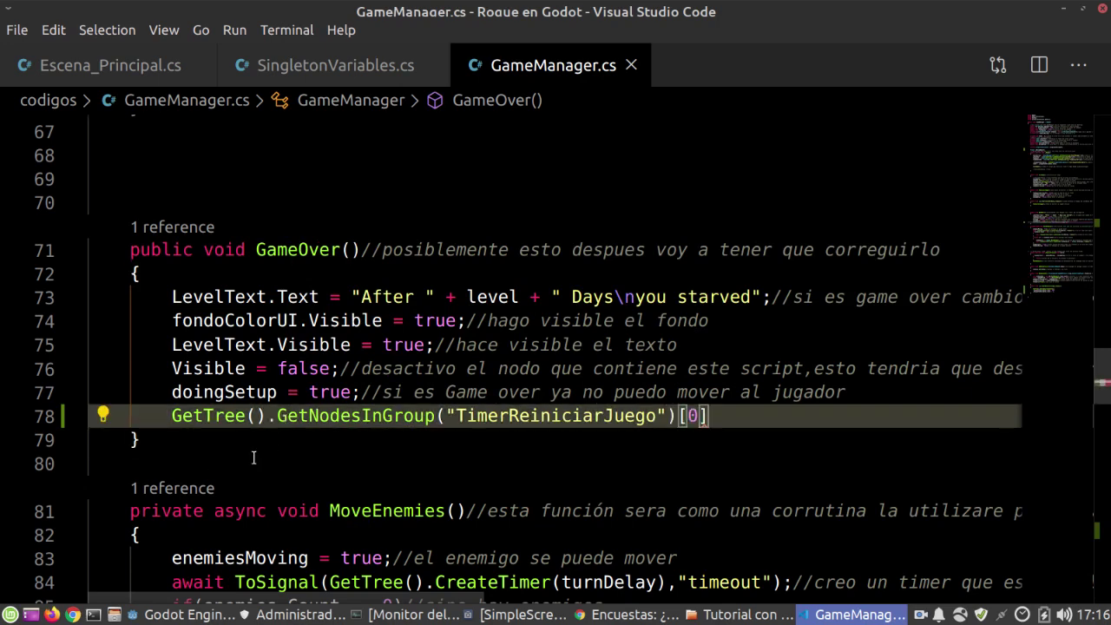
Declare a Timer TimerReiniciarJuego field below the _SingletonVariables field
scroll(355, 465, up, 2)
double_click(580, 510)
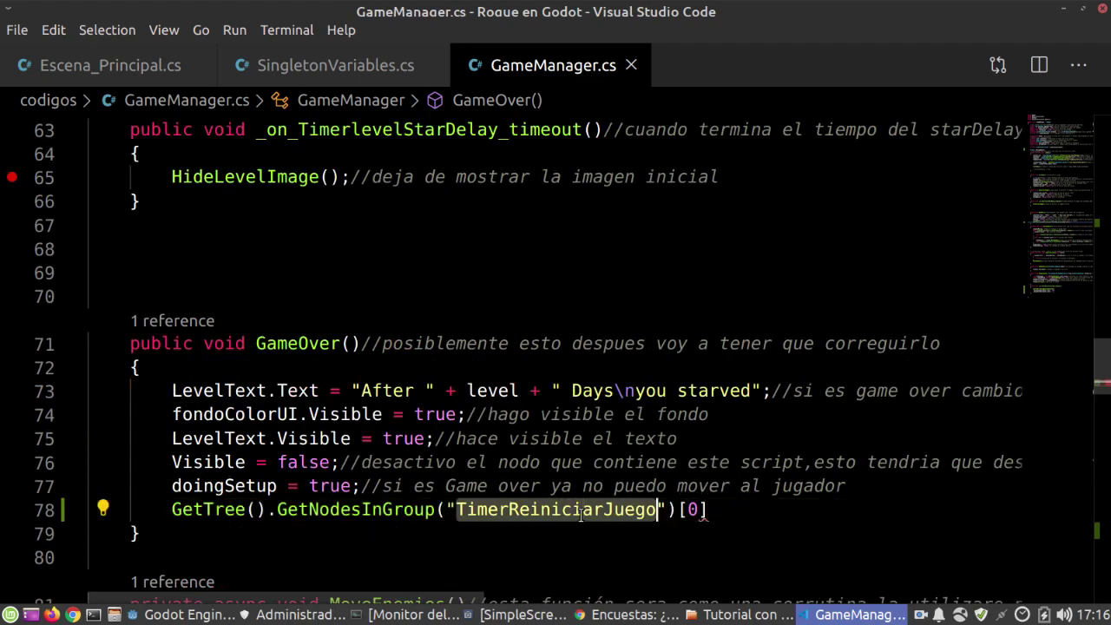
scroll(580, 517, up, 6)
scroll(580, 518, up, 8)
scroll(579, 517, up, 2)
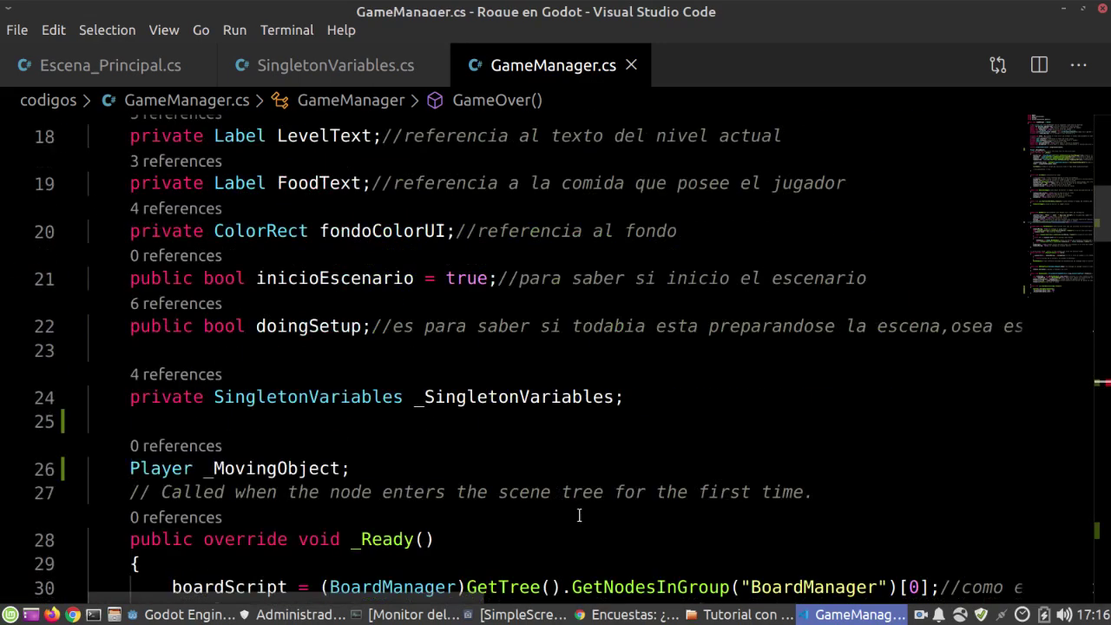
click(629, 402)
key(Return)
text(t)
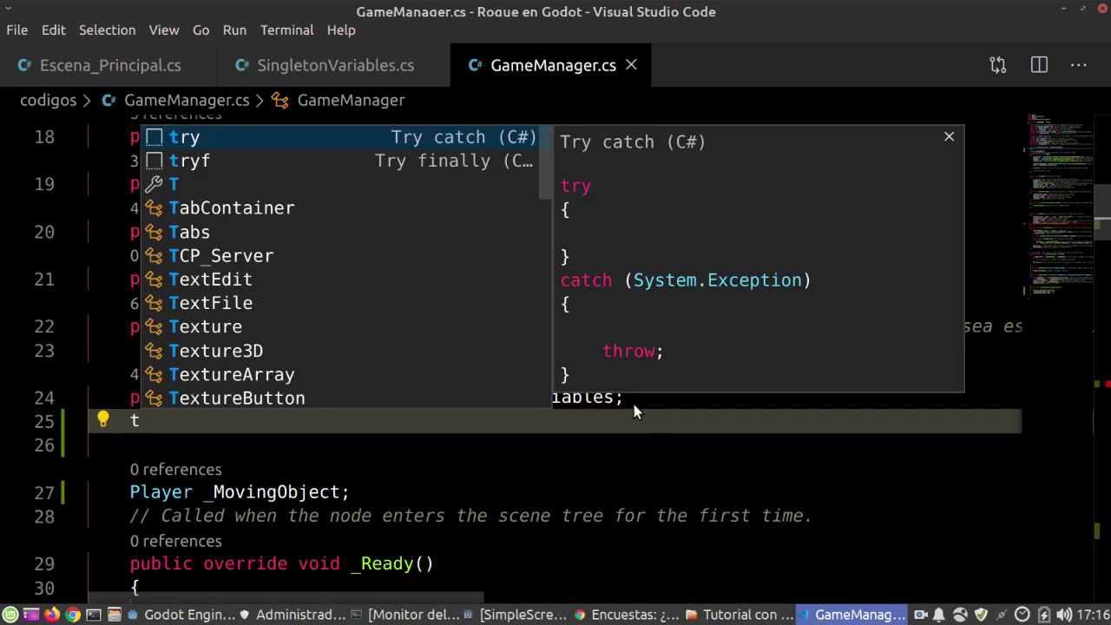
text(imer TimerReiniciarJuego;)
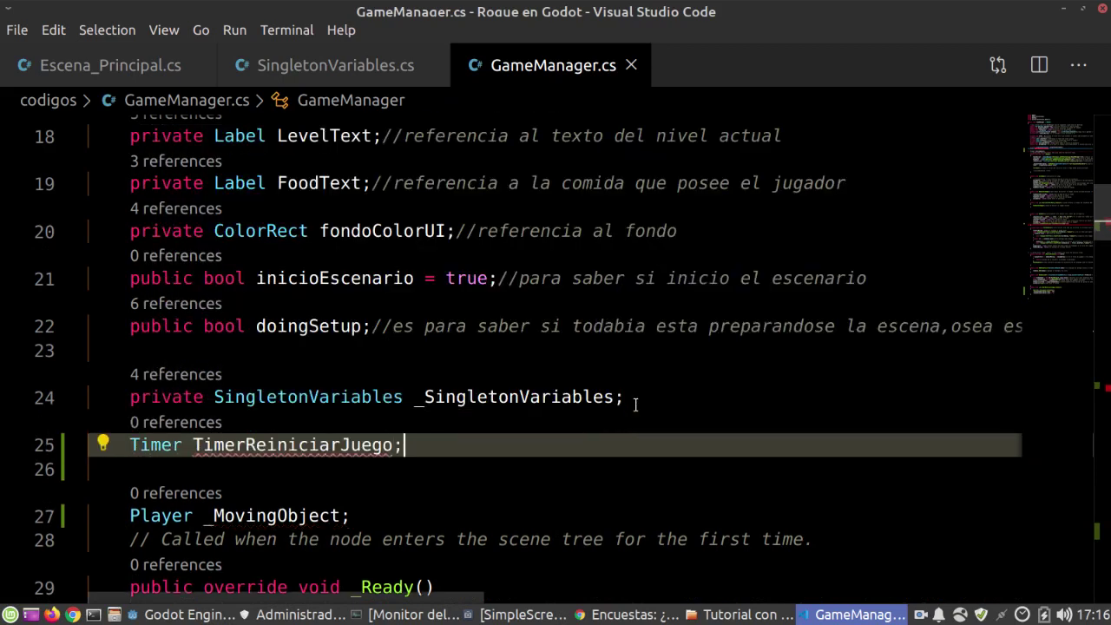
double_click(367, 444)
key(ctrl+c)
scroll(413, 448, down, 5)
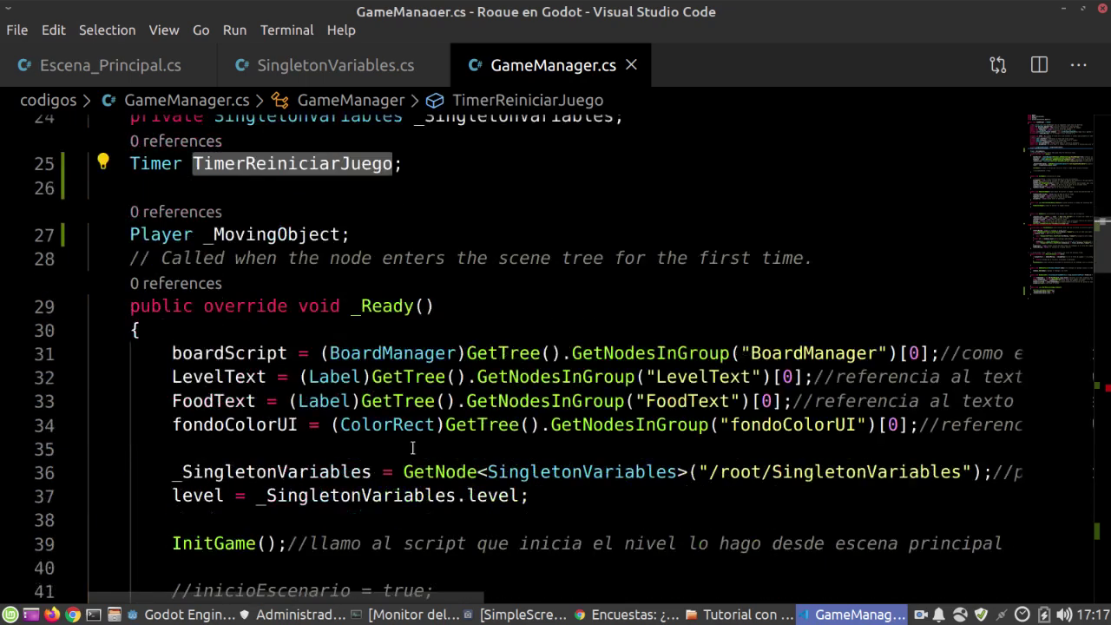
Add a TimerReiniciarJuego line in _Ready, placed just above InitGame()
scroll(413, 448, down, 2)
click(452, 506)
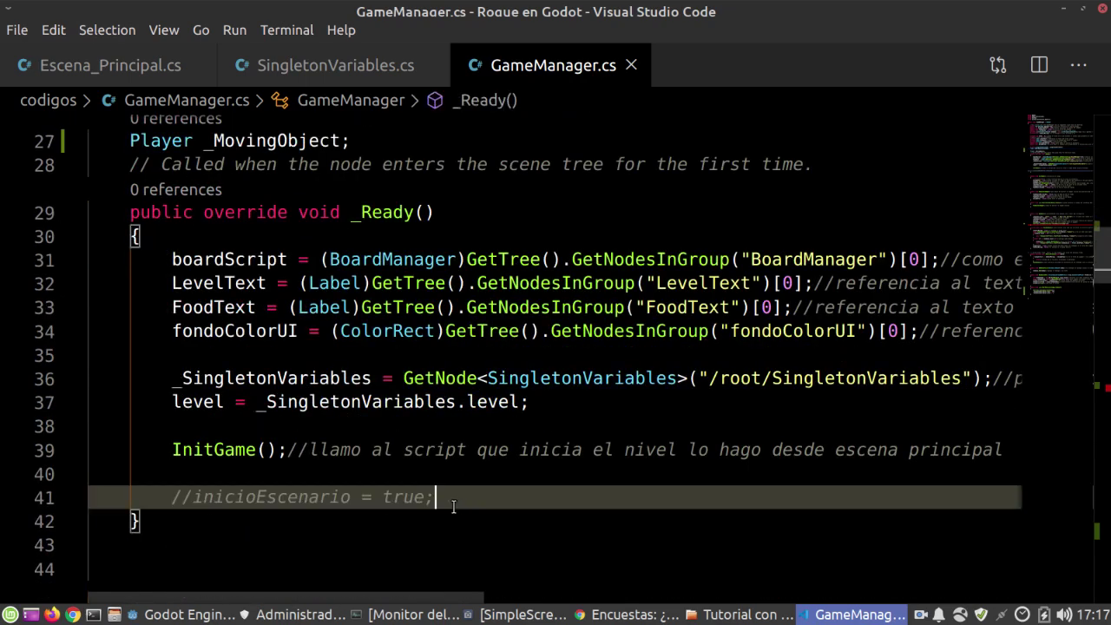
key(Return)
key(ctrl+v)
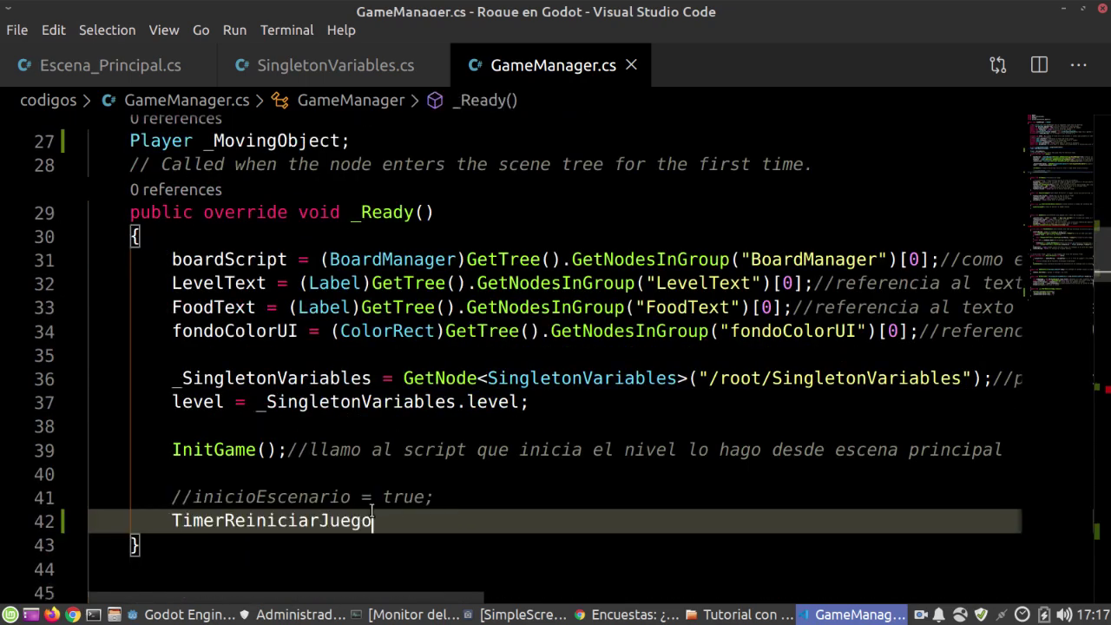
key(alt+Up)
key(alt+Up)
key(alt+Up)
key(alt+Up)
key(alt+Down)
key(alt+Up)
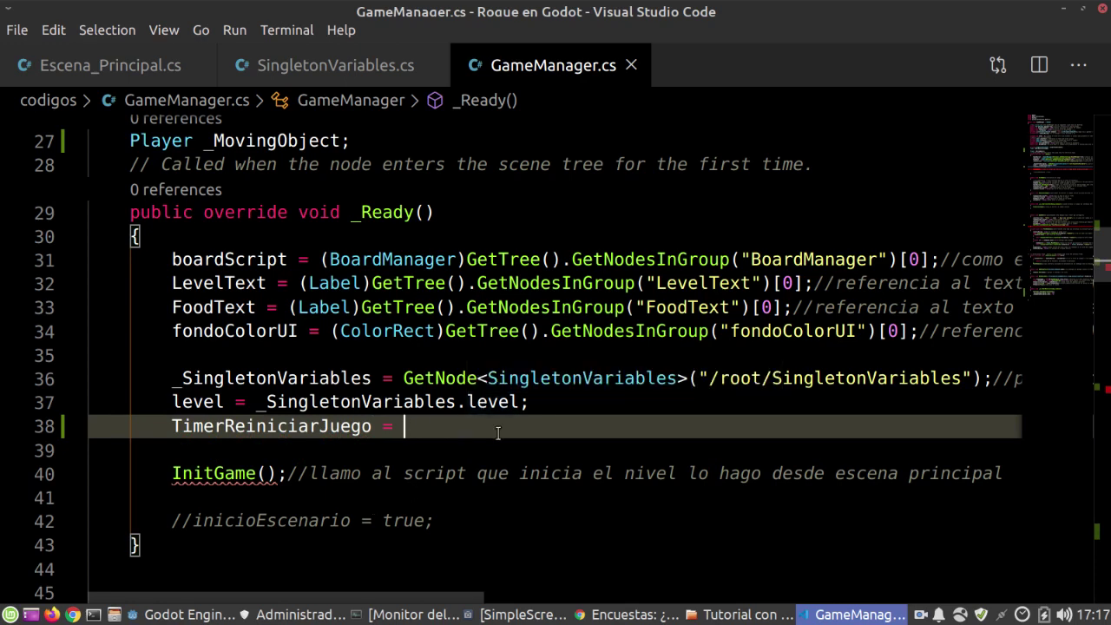
scroll(498, 433, up, 2)
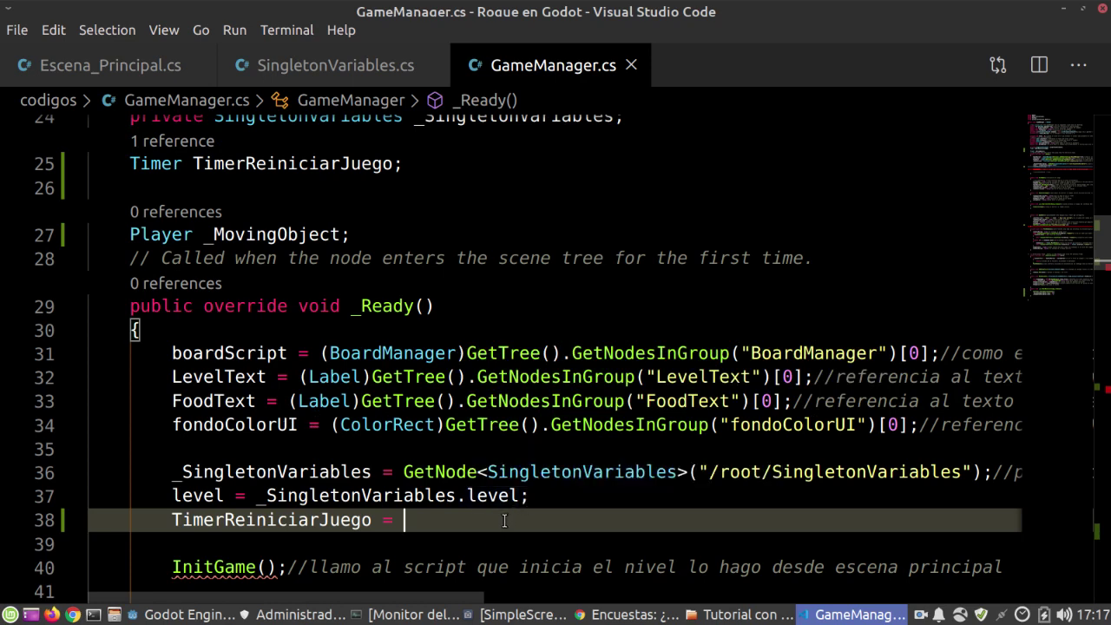
Assign it GetTree().GetNodesInGroup("TimerReiniciarJuego")[0];
text(getre)
key(Down)
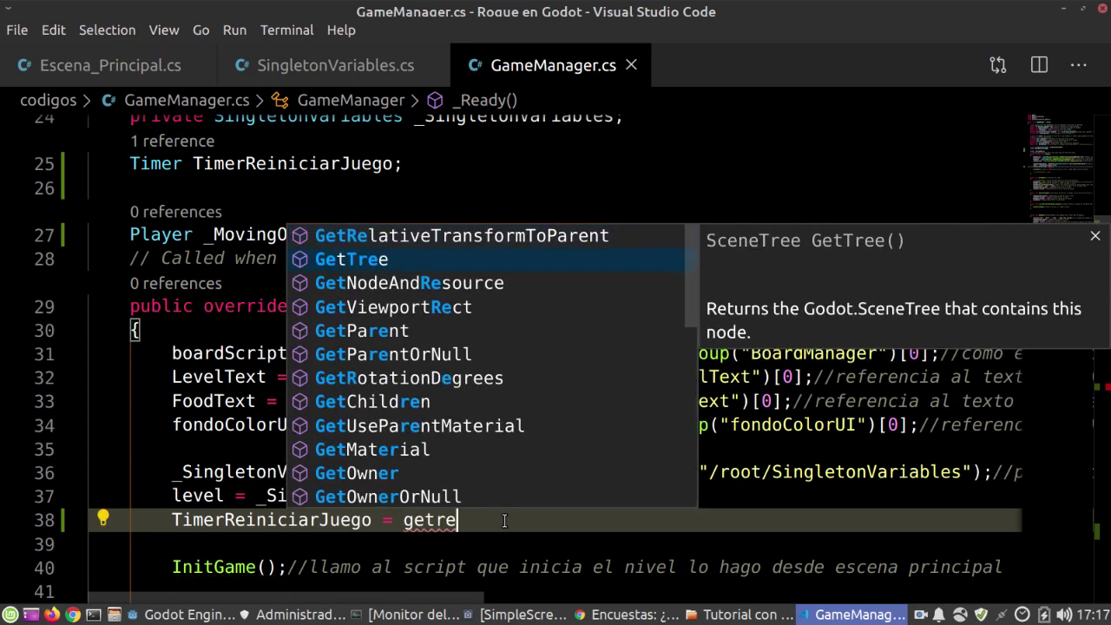
key(Return)
text(()
key(Right)
text(get)
key(BackSpace)
key(BackSpace)
key(BackSpace)
key(BackSpace)
text(getno)
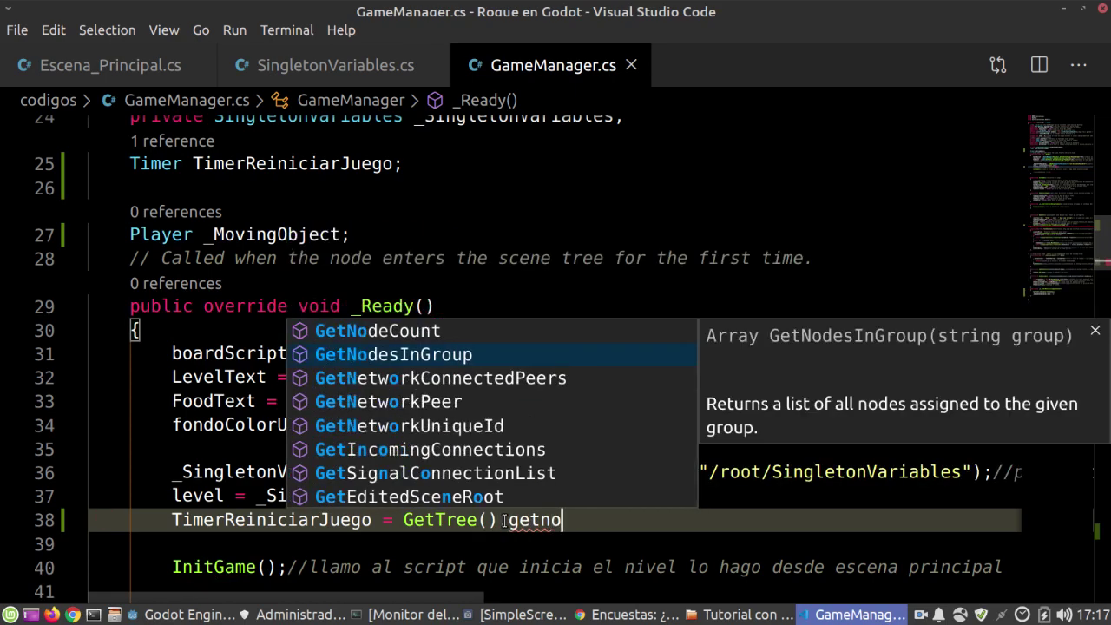
text(de)
key(Return)
text(("TimerReiniciarJuego)
key(Right)
key(Right)
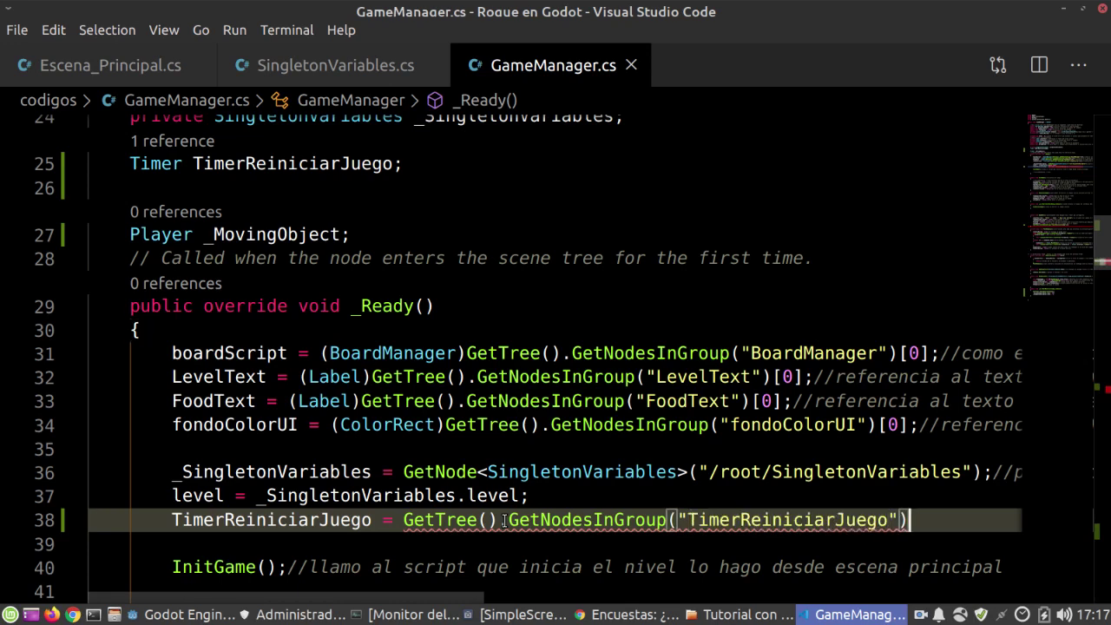
text([0)
key(Right)
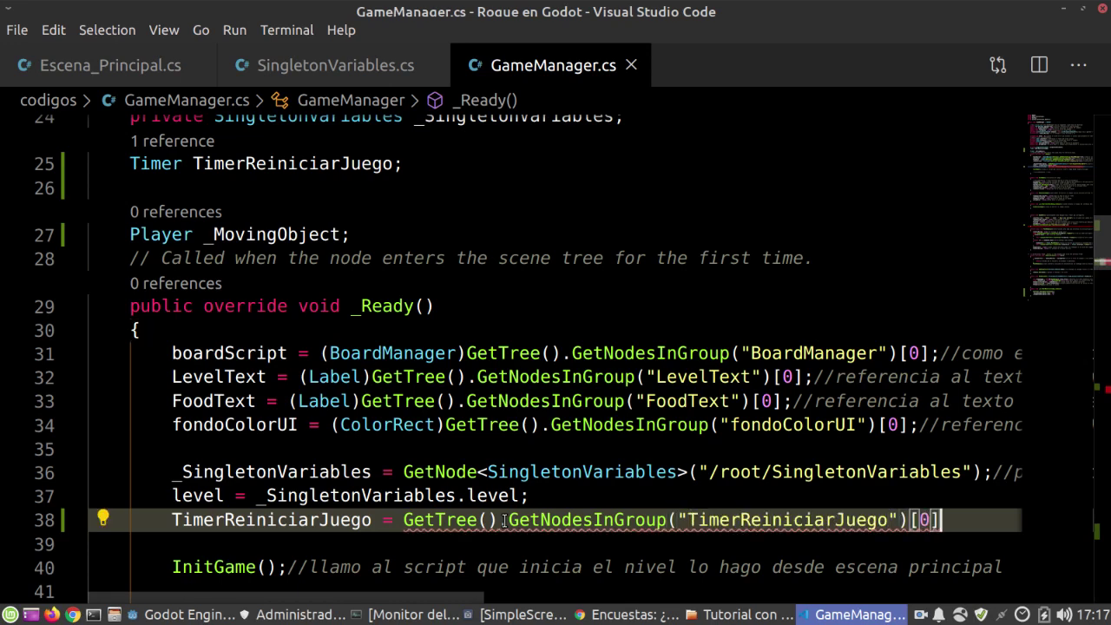
text(;)
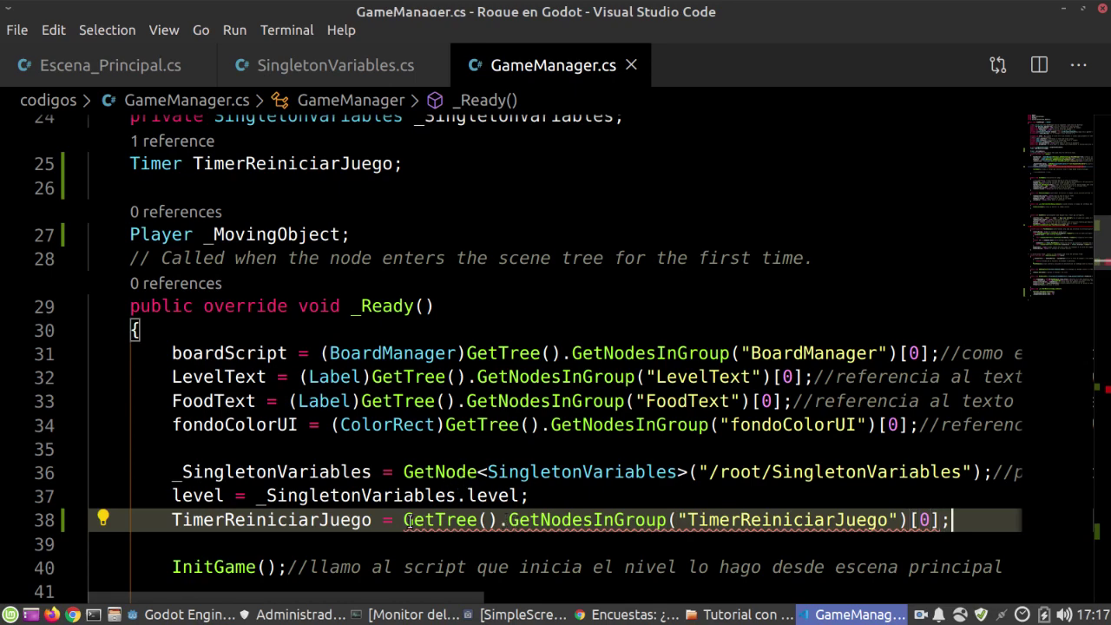
Cast the assigned group node to (Timer)
click(404, 519)
text(())
key(Left)
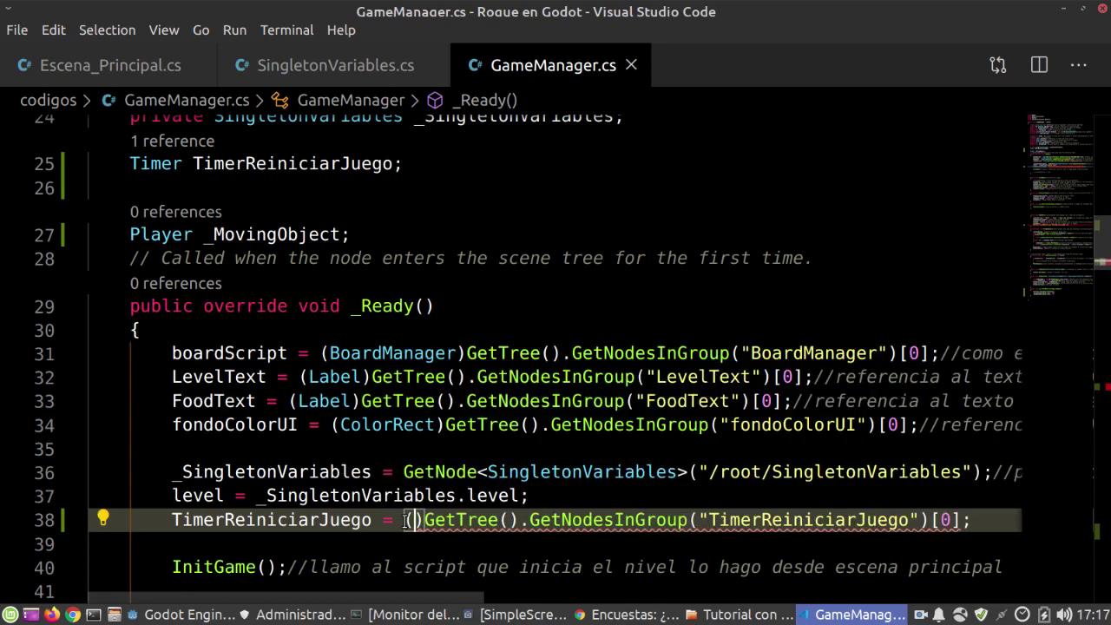
text(tim)
key(Return)
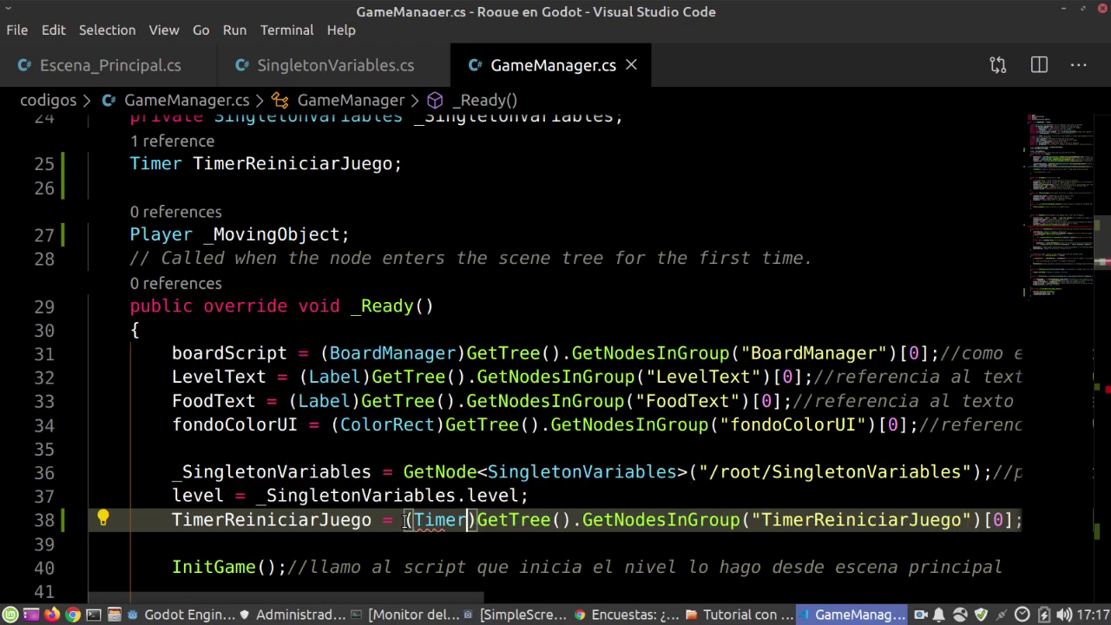
scroll(378, 530, down, 3)
Replace GameOver's group lookup with TimerReiniciarJuego.Start();
scroll(500, 477, down, 4)
scroll(623, 425, down, 5)
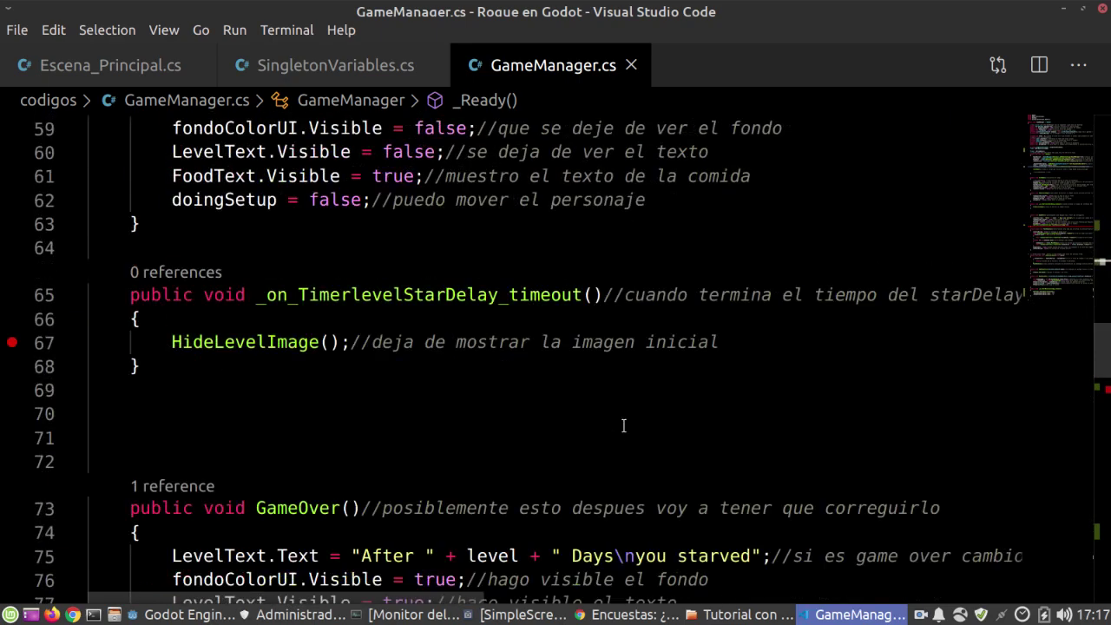
scroll(623, 425, down, 3)
drag(734, 483, 170, 495)
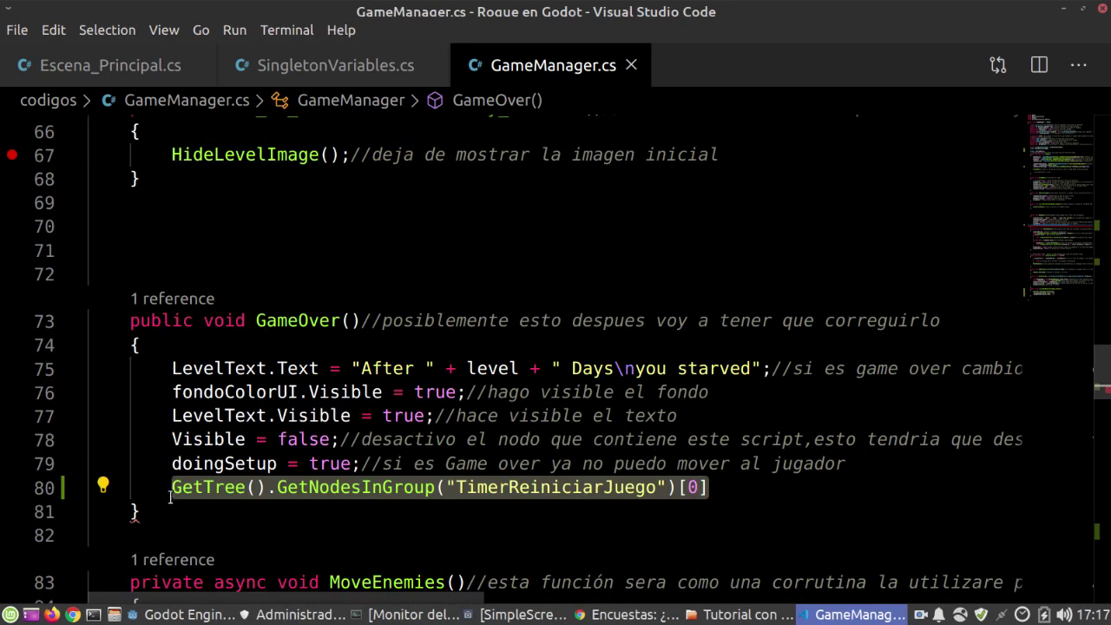
key(ctrl+v)
text(.)
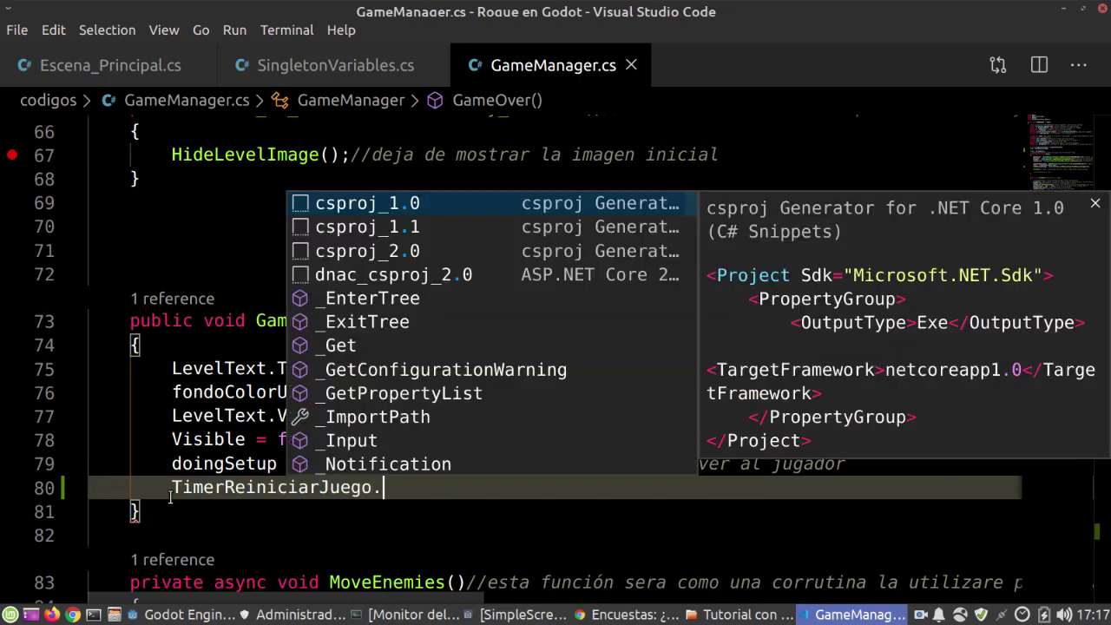
text(Star)
key(Return)
text(();)
text(/)
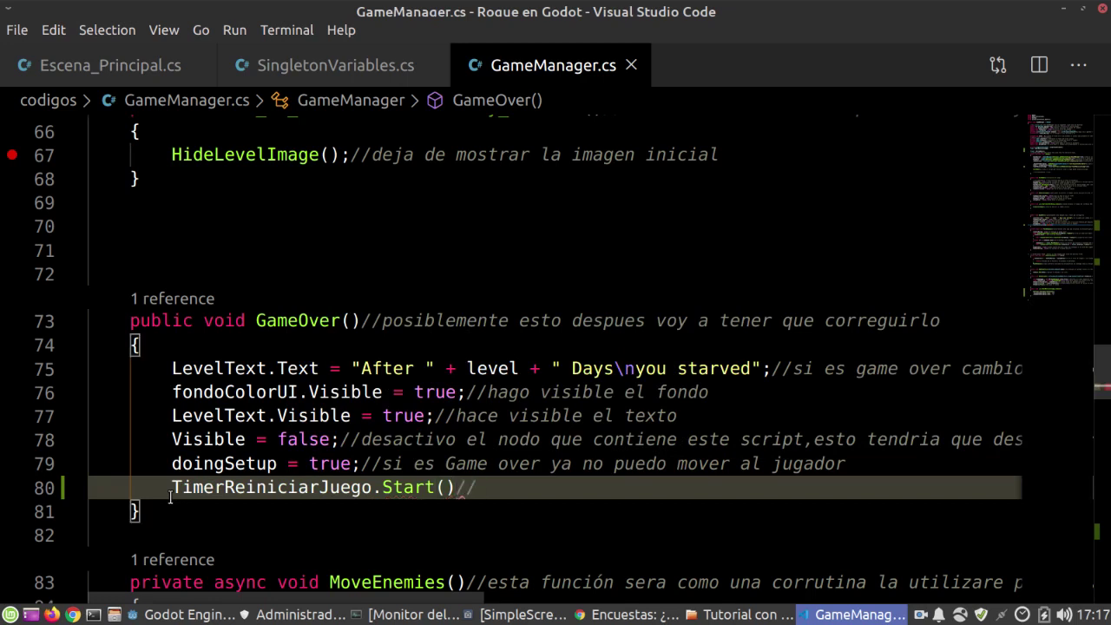
text(/)
Add the comment '//inicio el timer para reiniciar el juego' after the Start call
key(Left)
key(Left)
text(;//i)
text(nicio)
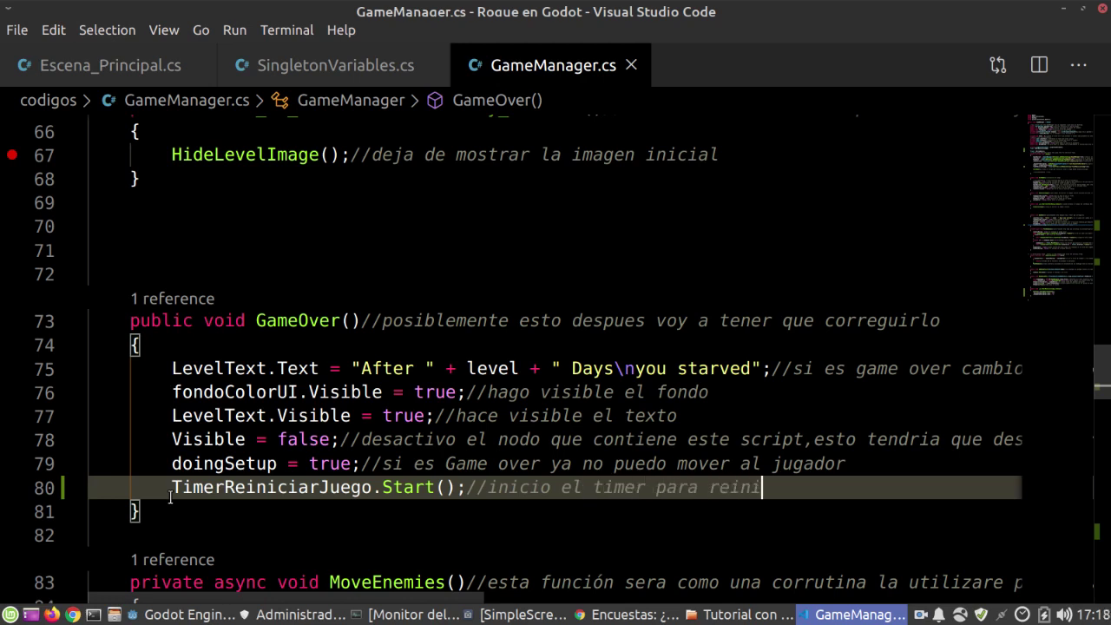
text(juego)
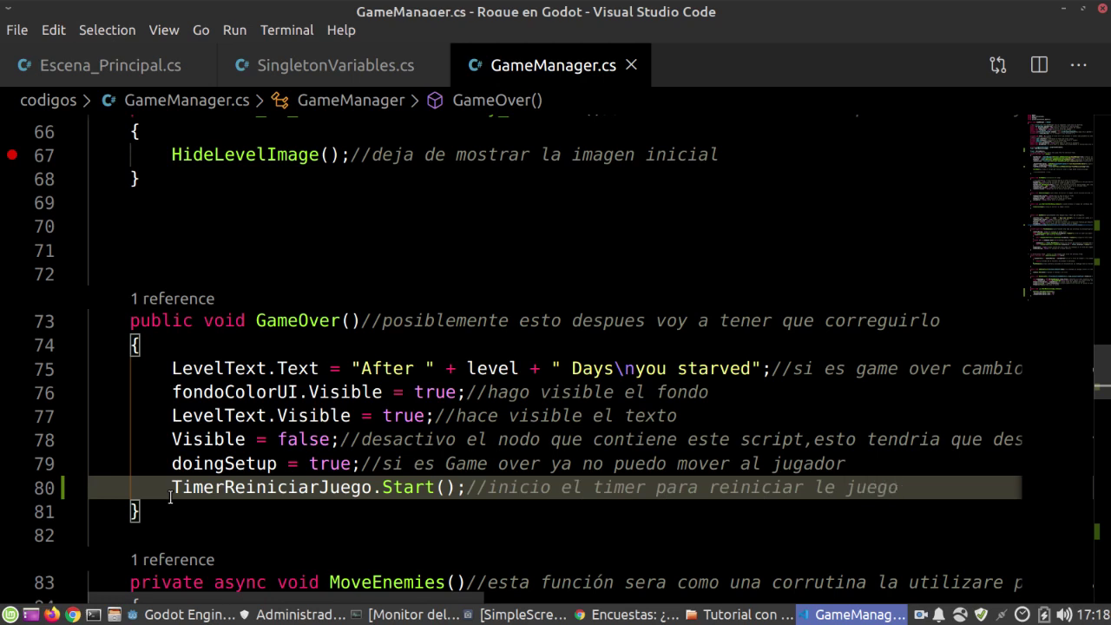
double_click(818, 488)
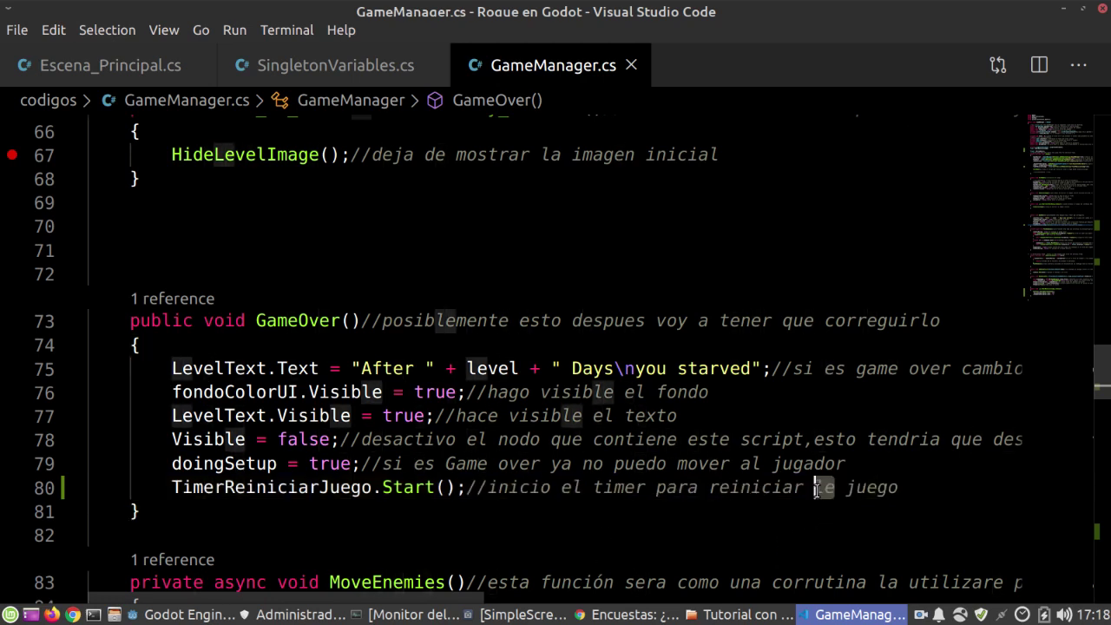
text(el)
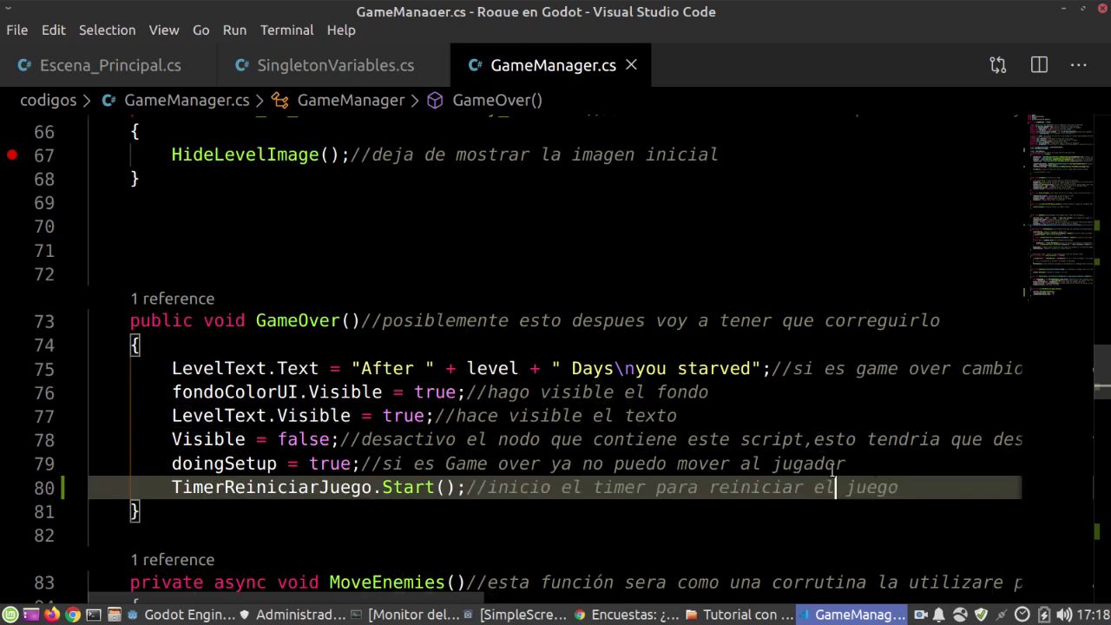
scroll(565, 468, down, 4)
scroll(608, 464, down, 6)
scroll(746, 455, down, 6)
scroll(762, 456, down, 4)
scroll(762, 456, up, 3)
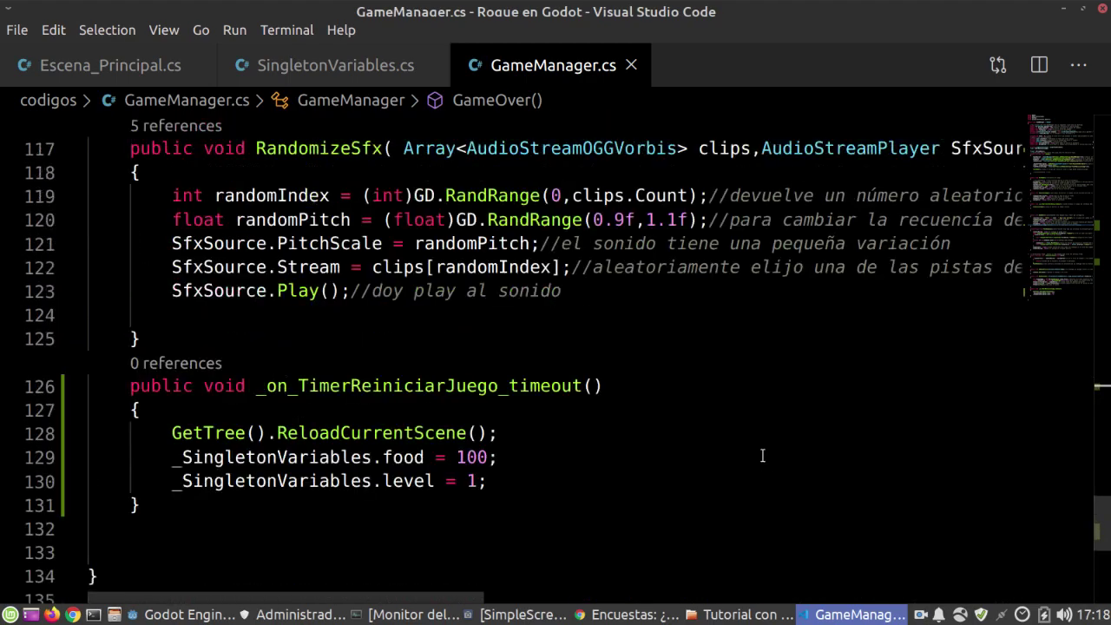
Launch the game from Godot to test the restart, then show TimerReiniciarJuego's properties in the Inspector
click(182, 615)
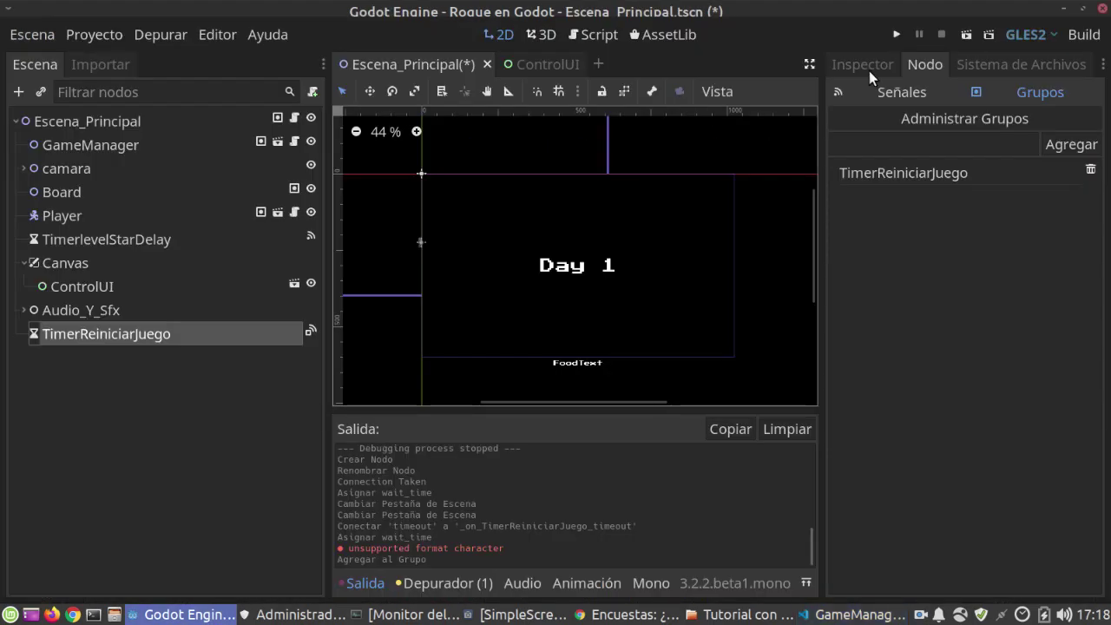
click(898, 37)
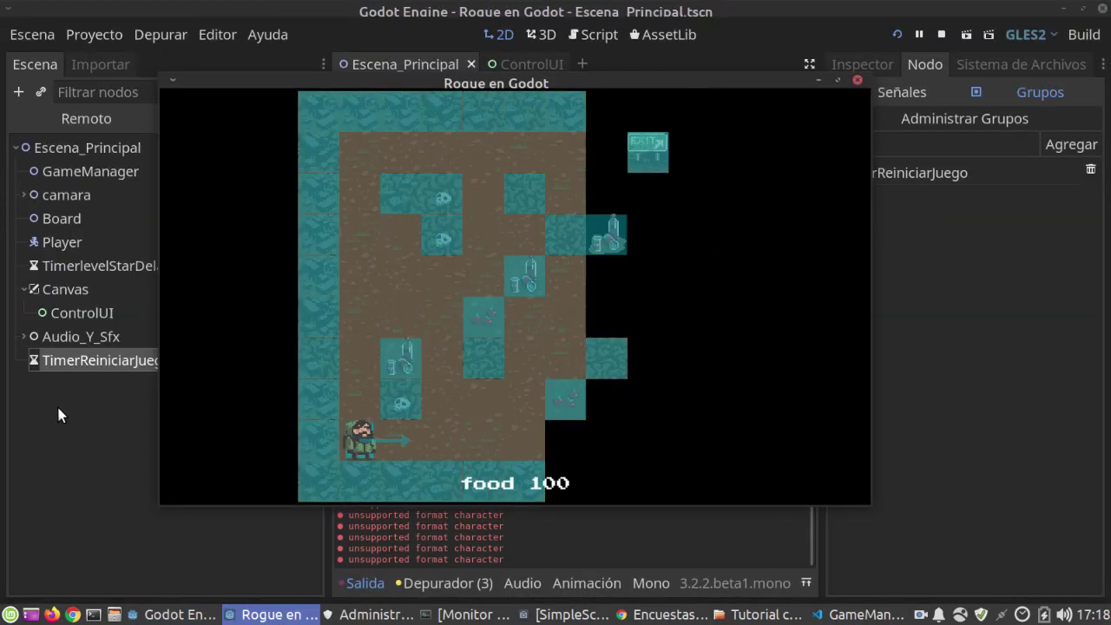
click(93, 358)
click(838, 68)
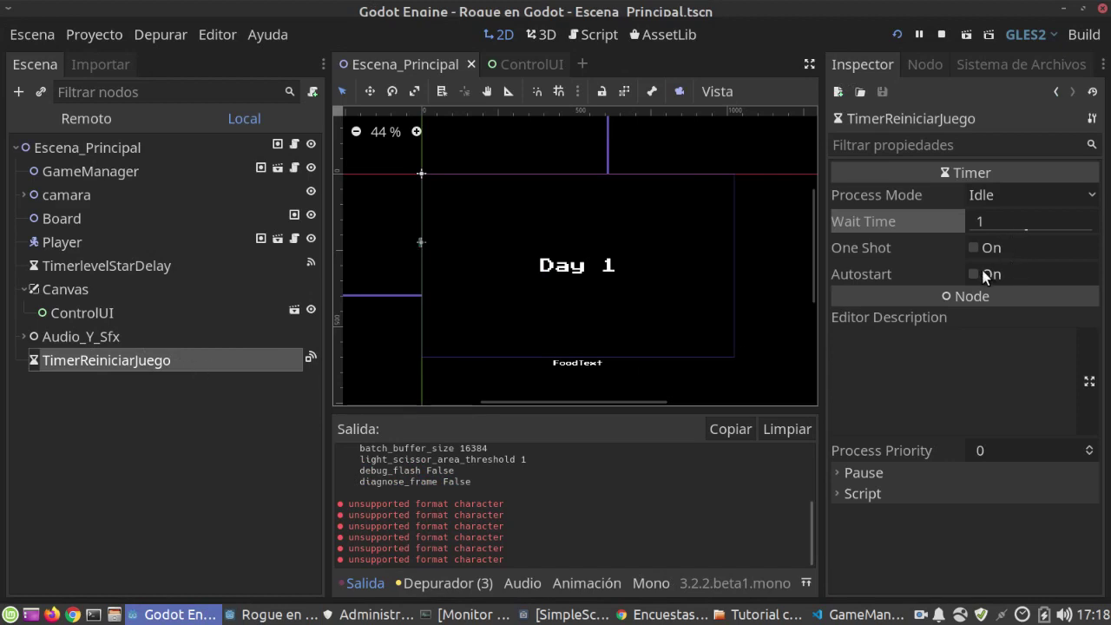
Enable One Shot on TimerReiniciarJuego, then save the scene and relaunch the game
click(974, 248)
click(944, 34)
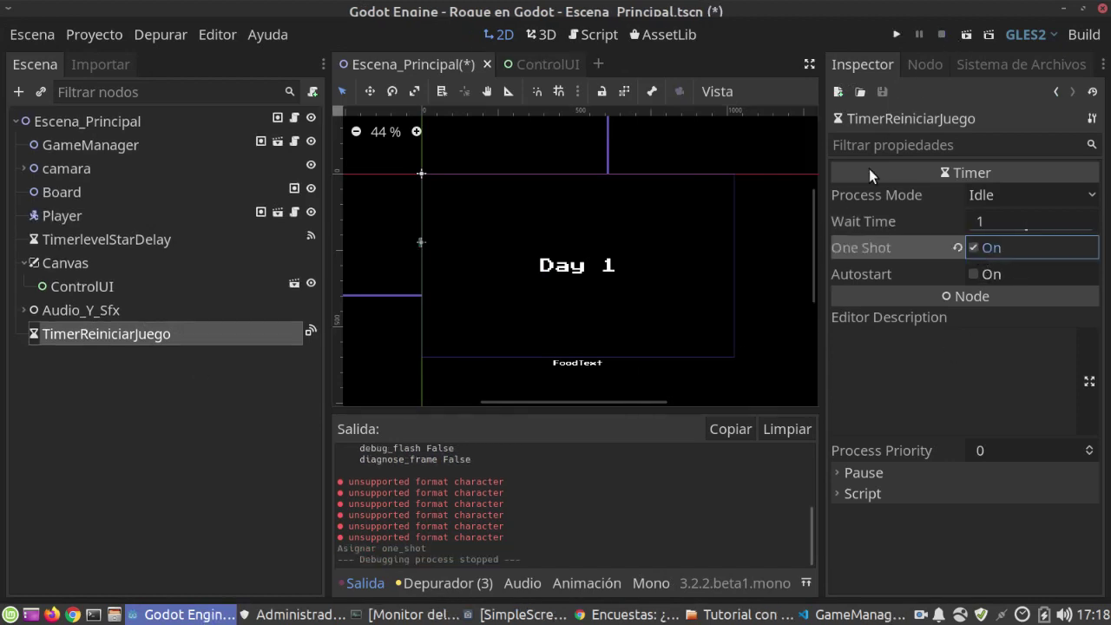
double_click(972, 250)
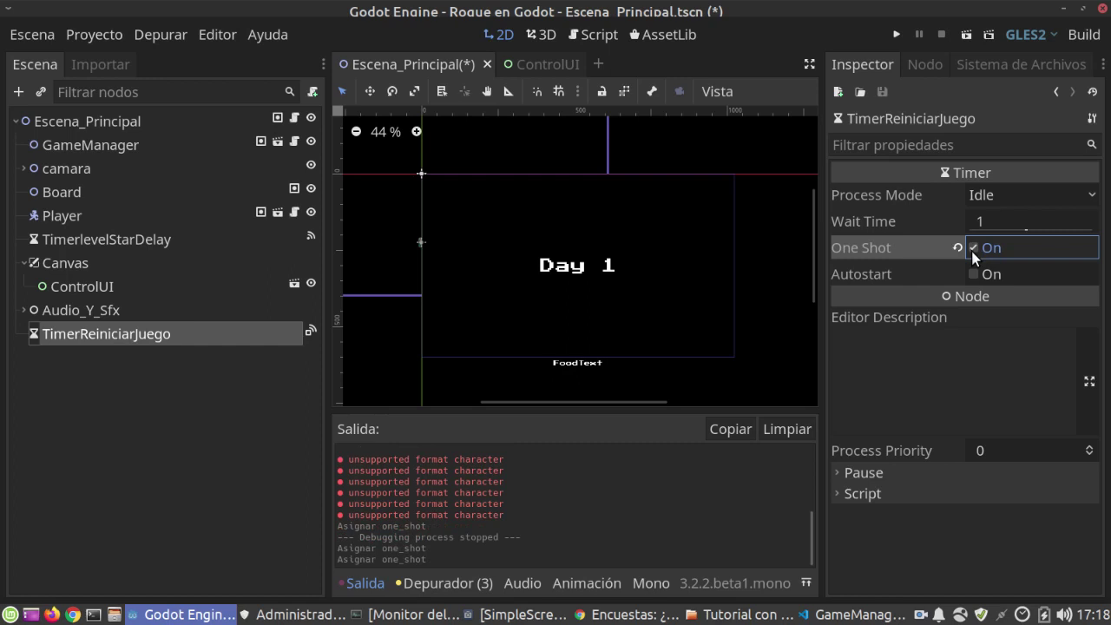
click(894, 35)
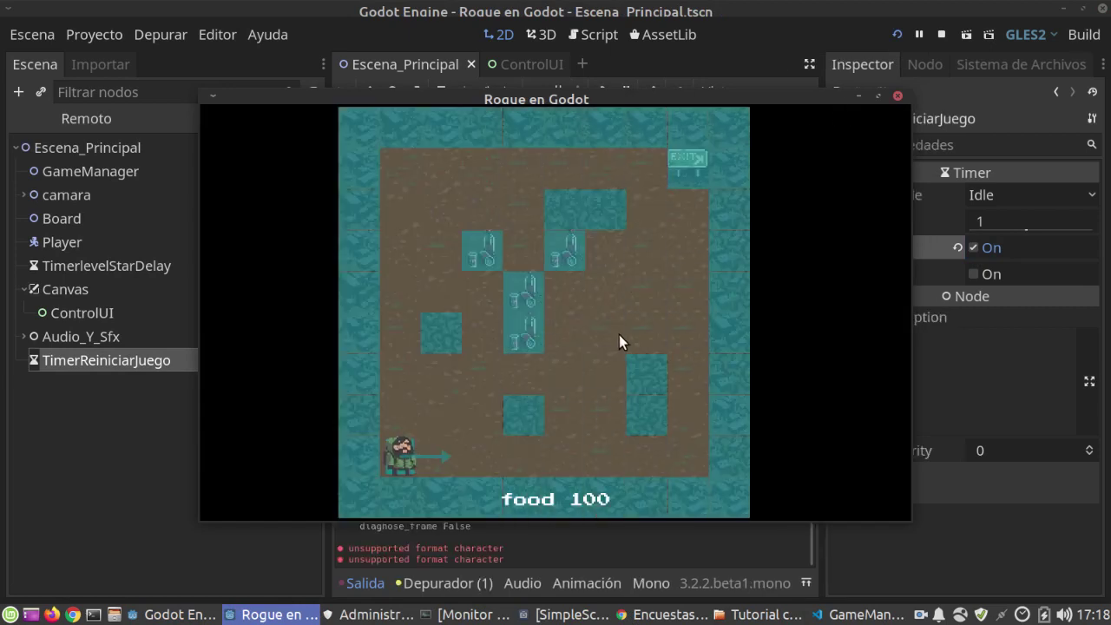
Walk the player through Day 1 onto the exit and move around Day 2 until starving
key(Right)
key(Right)
key(Right)
key(Right)
key(Right)
key(Up)
key(Up)
key(Up)
key(Up)
key(Right)
key(Right)
key(Up)
key(Up)
key(Up)
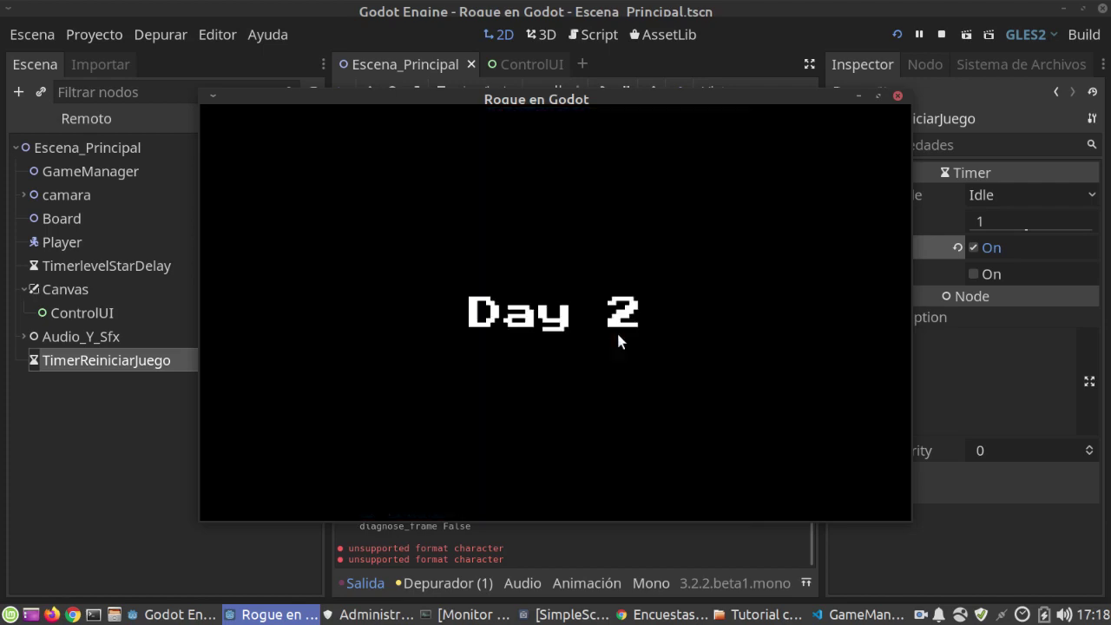
key(Right)
key(Right)
key(Right)
key(Up)
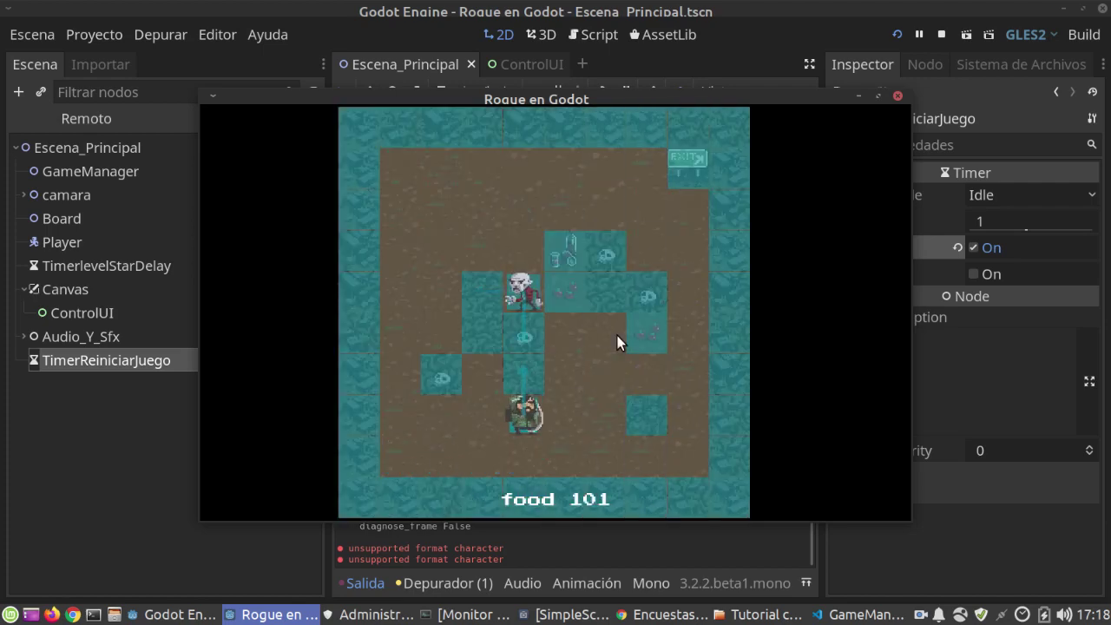
key(Right)
key(Right)
key(Up)
key(Up)
key(Left)
key(Up)
key(Up)
key(Up)
key(Up)
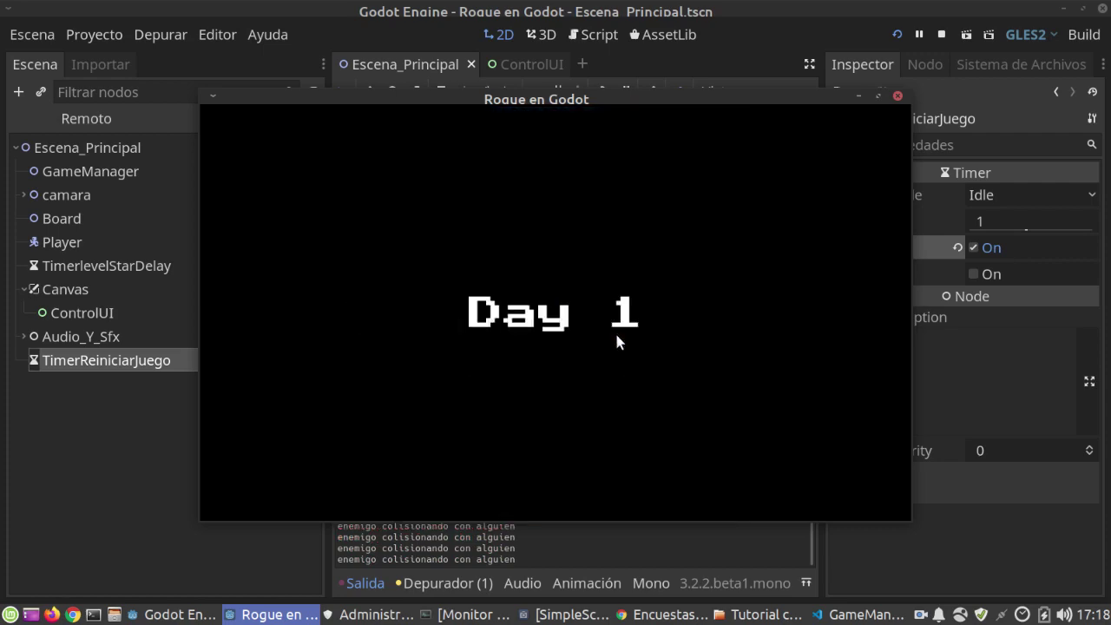
Play the restarted level at food 100, collecting food and attacking an enemy, then close the game
key(Right)
key(Right)
key(Right)
key(Up)
key(Left)
key(Up)
key(Right)
key(Right)
key(Right)
key(Right)
key(Up)
key(Up)
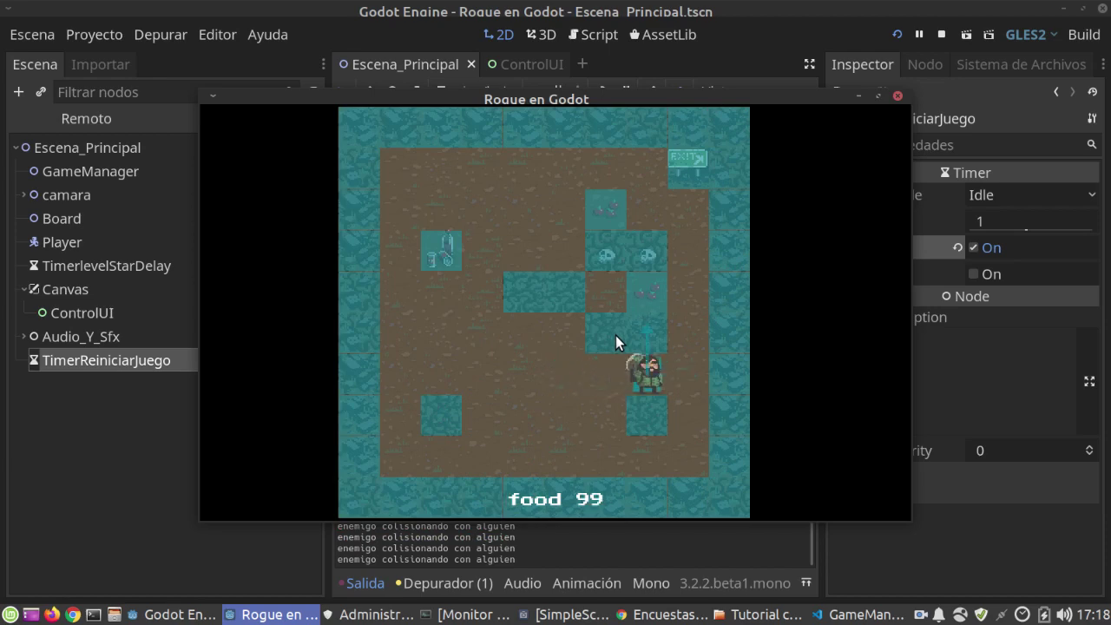
key(Up)
key(Up)
key(Up)
key(Up)
key(Left)
key(Up)
key(Right)
key(Down)
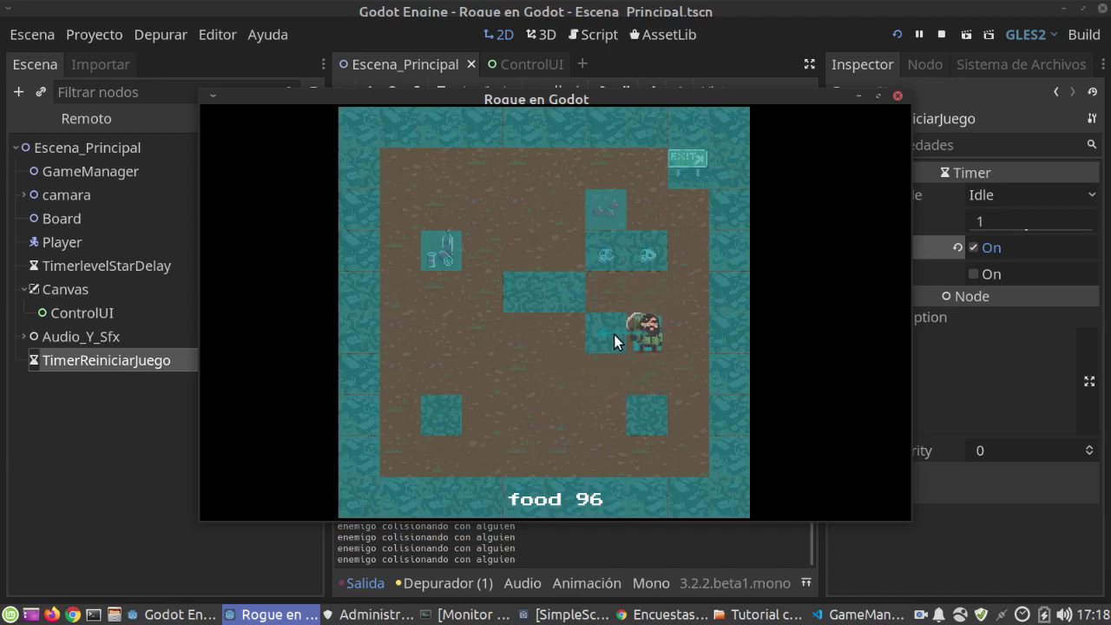
key(Up)
key(Up)
key(Up)
key(Up)
key(Left)
key(Left)
key(Down)
key(Right)
key(Right)
key(Right)
key(Up)
key(Up)
key(Right)
key(Right)
key(Right)
key(Right)
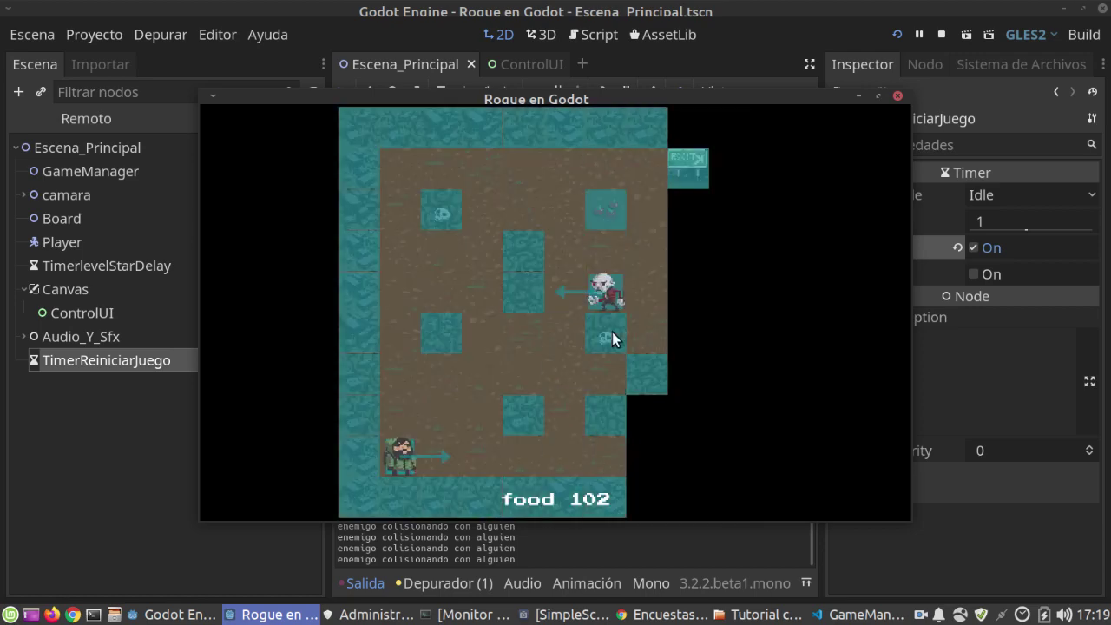
key(Right)
key(Right)
key(Right)
key(Right)
key(Left)
key(Up)
key(Up)
key(Up)
key(Up)
key(Up)
key(Up)
key(Up)
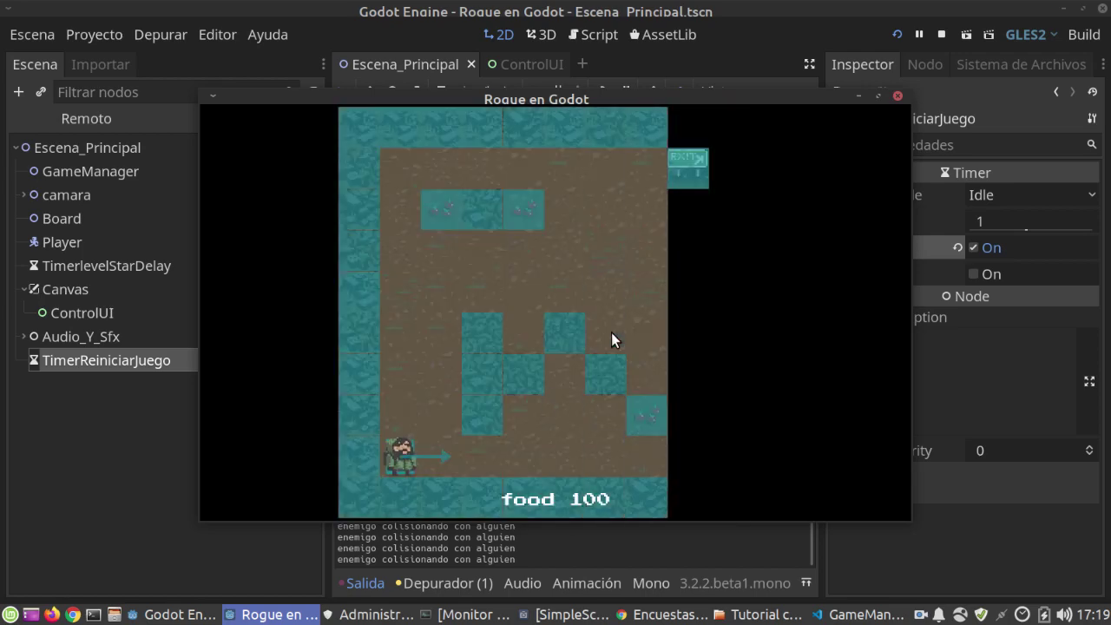
key(Right)
key(Right)
key(Right)
key(Right)
key(Right)
key(Right)
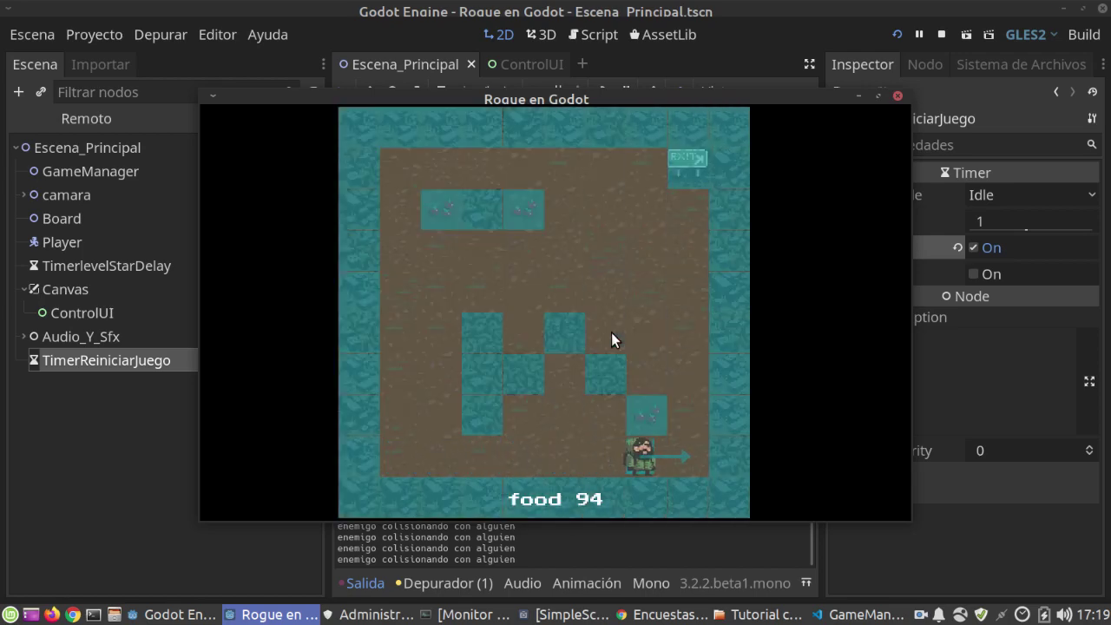
key(Up)
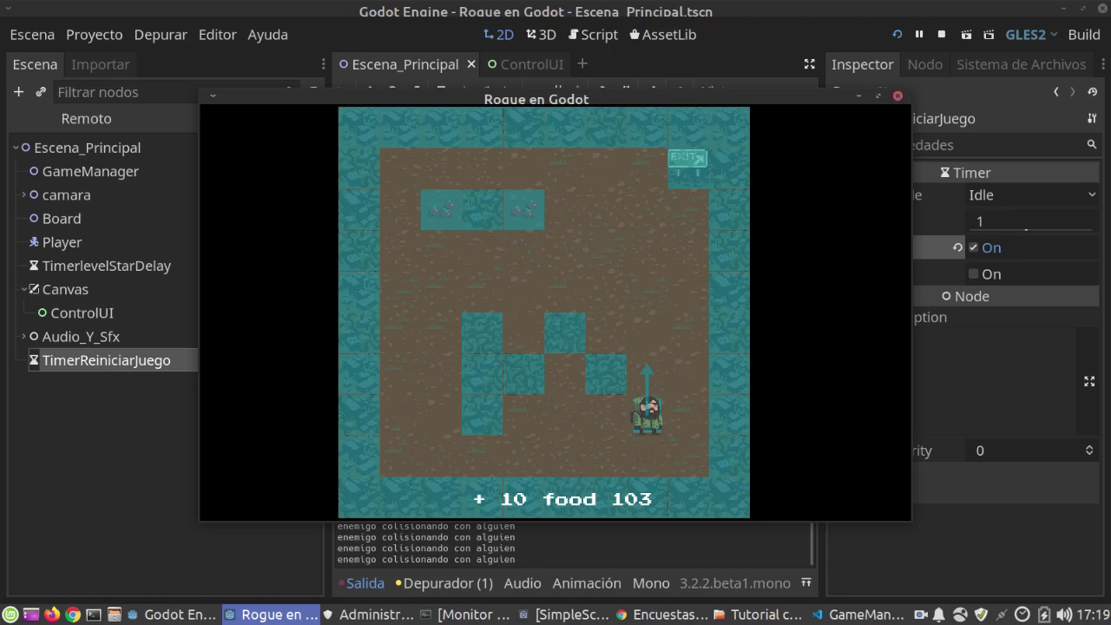
click(896, 96)
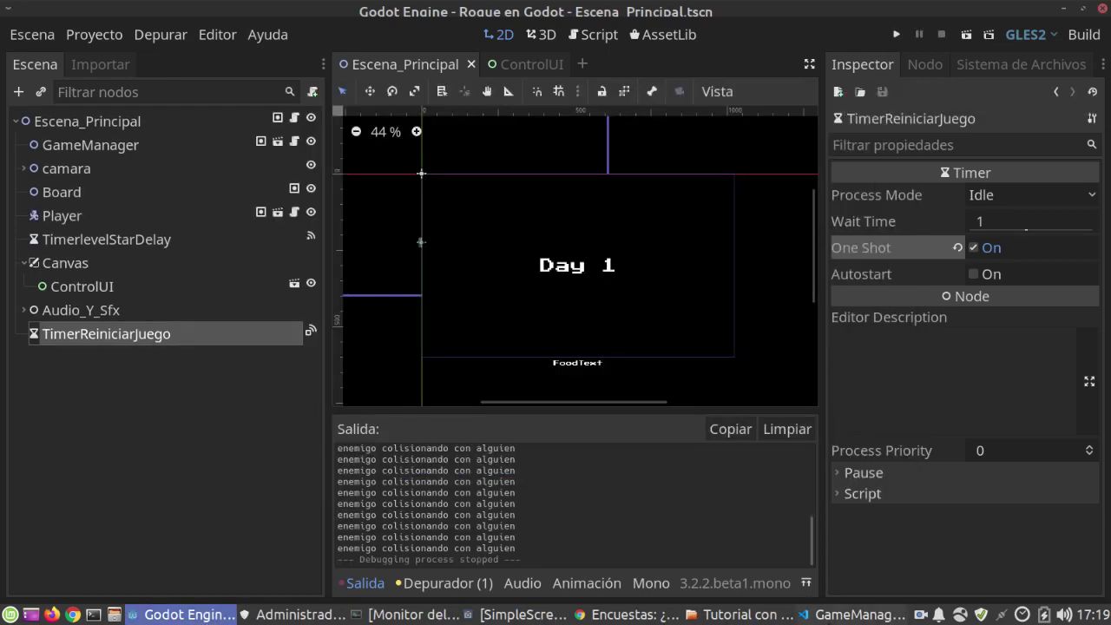
click(829, 615)
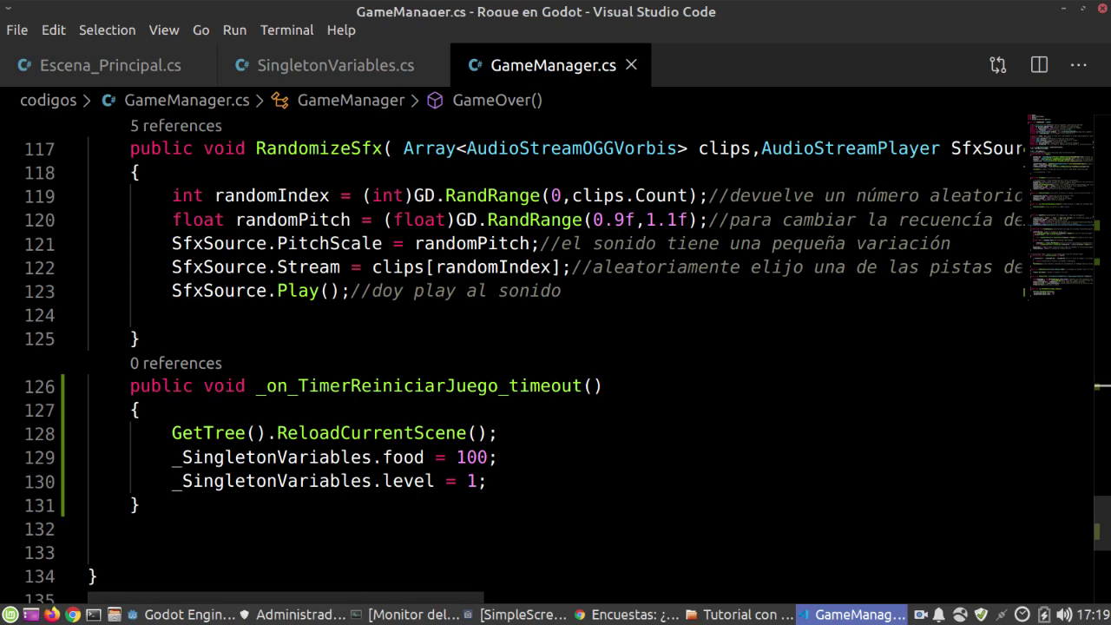
Comment out the food and level reset lines 129–130 in GameManager.cs, then rerun the game in Godot
scroll(1097, 540, down, 2)
scroll(1098, 540, up, 1)
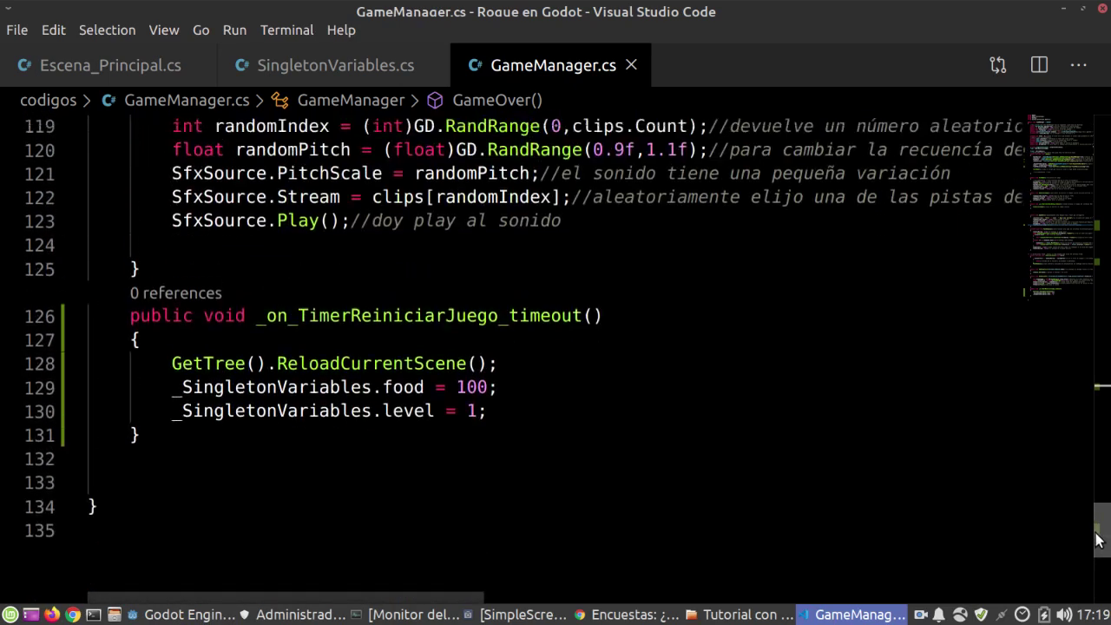
scroll(1098, 539, up, 1)
click(173, 420)
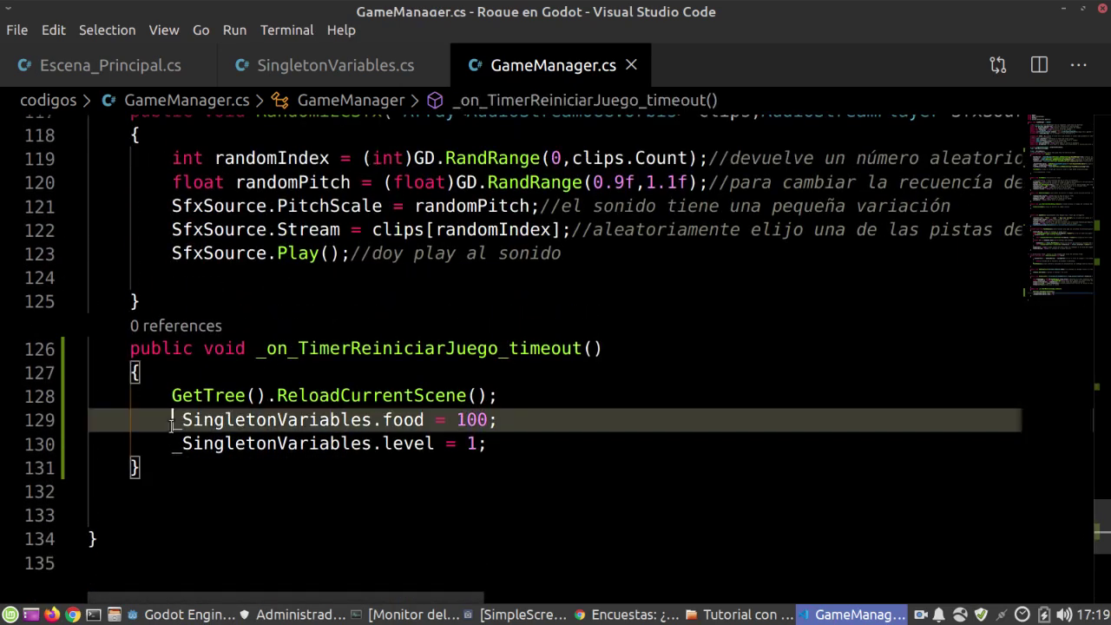
key(ctrl+slash)
key(Down)
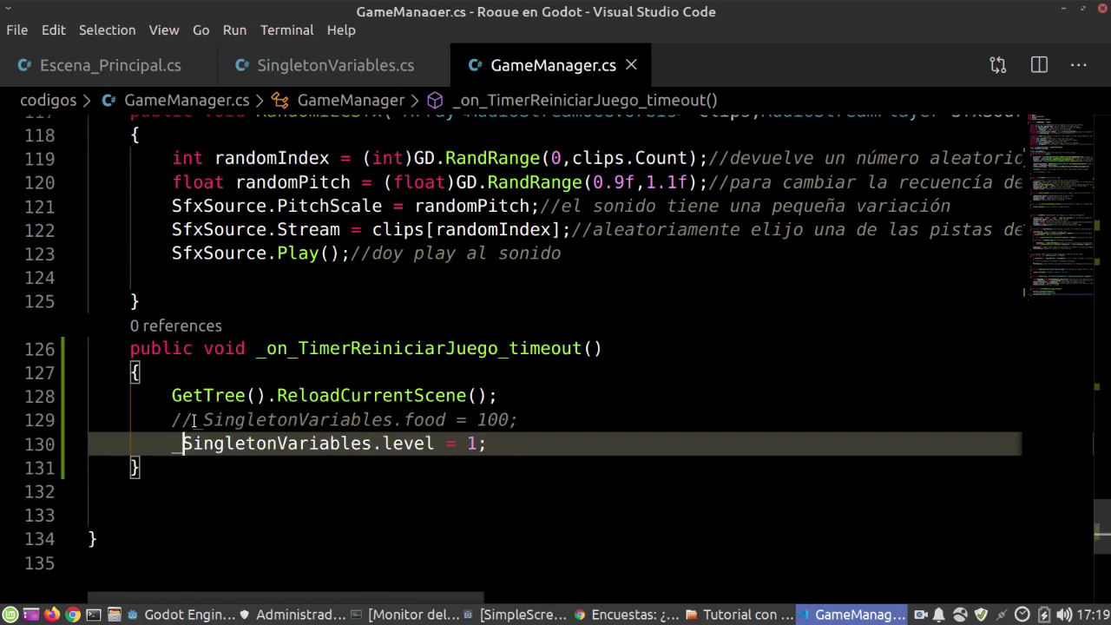
key(ctrl+slash)
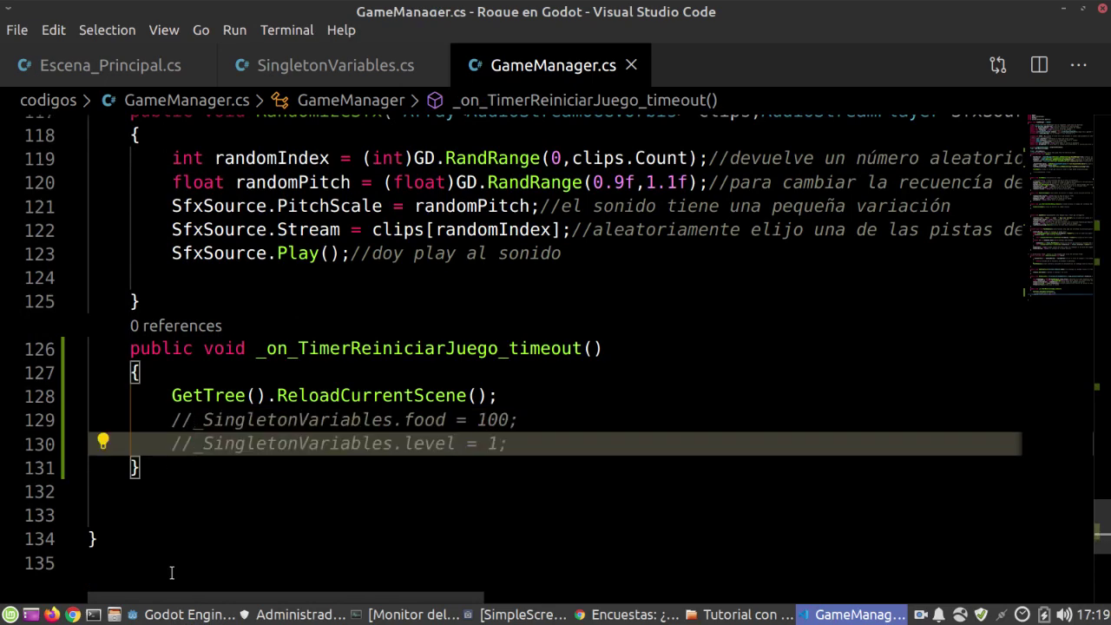
click(132, 614)
click(895, 36)
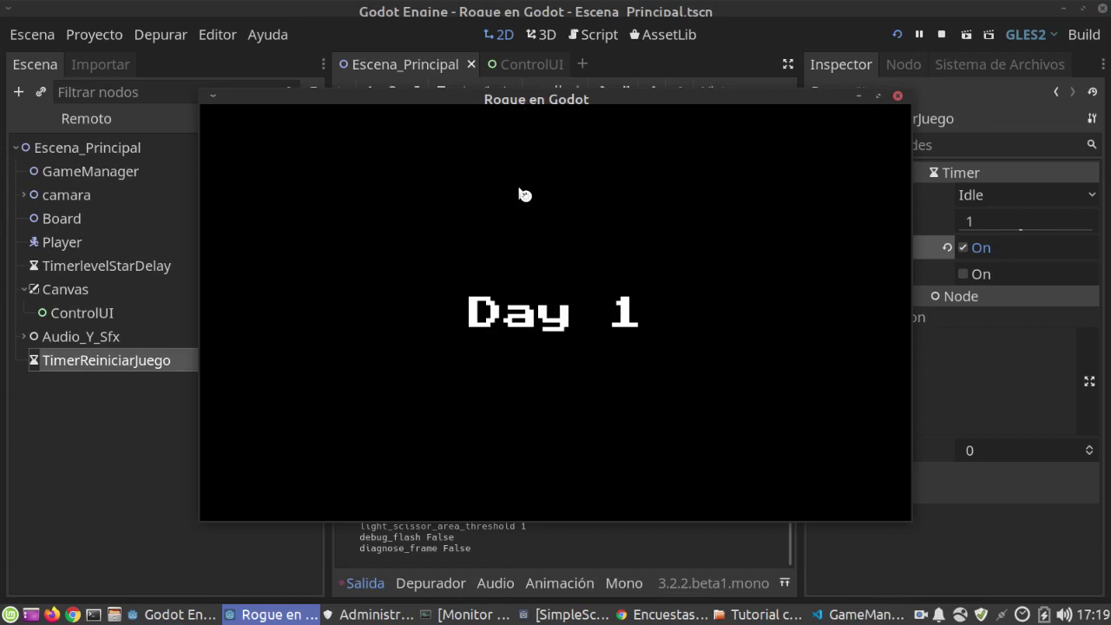
Walk the player right and up through Day 1, grabbing food and reaching the exit
key(Right)
key(Right)
key(Right)
key(Right)
key(Right)
key(Right)
key(Up)
key(Up)
key(Right)
key(Up)
key(Up)
key(Up)
key(Up)
key(Up)
key(Left)
key(Left)
key(Right)
key(Right)
key(Up)
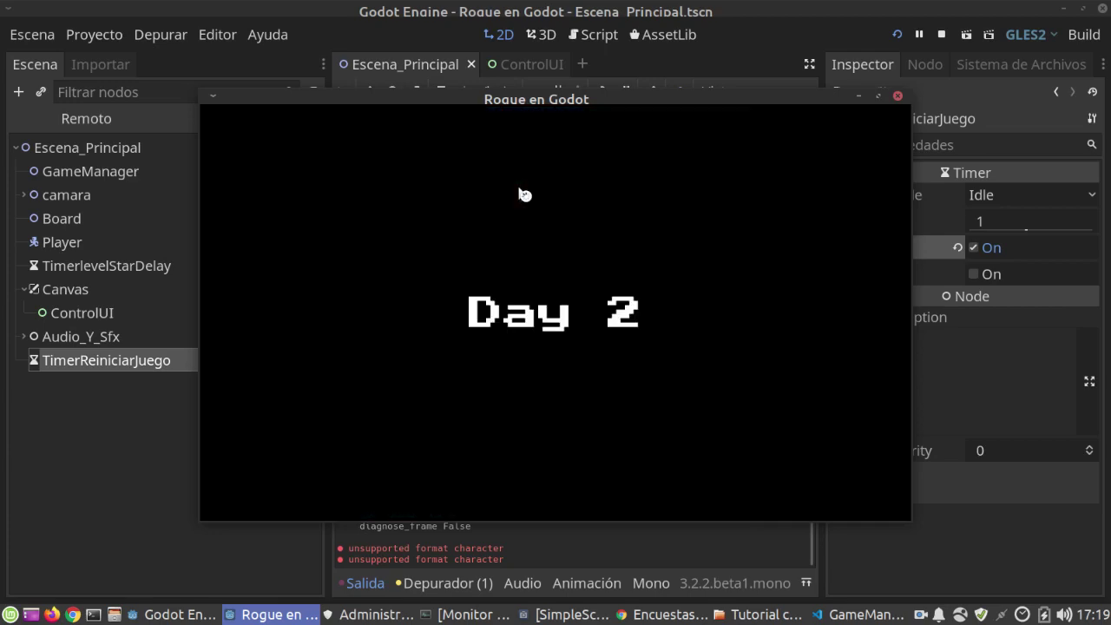
key(Right)
key(Right)
key(Right)
key(Right)
key(Right)
key(Right)
key(Right)
Keep playing Day 2 until starving, see the reload stay on Day 2, then stop the game
key(Up)
key(Up)
key(Up)
key(Left)
key(Left)
key(Left)
key(Up)
key(Left)
key(Left)
key(Left)
key(Left)
key(Down)
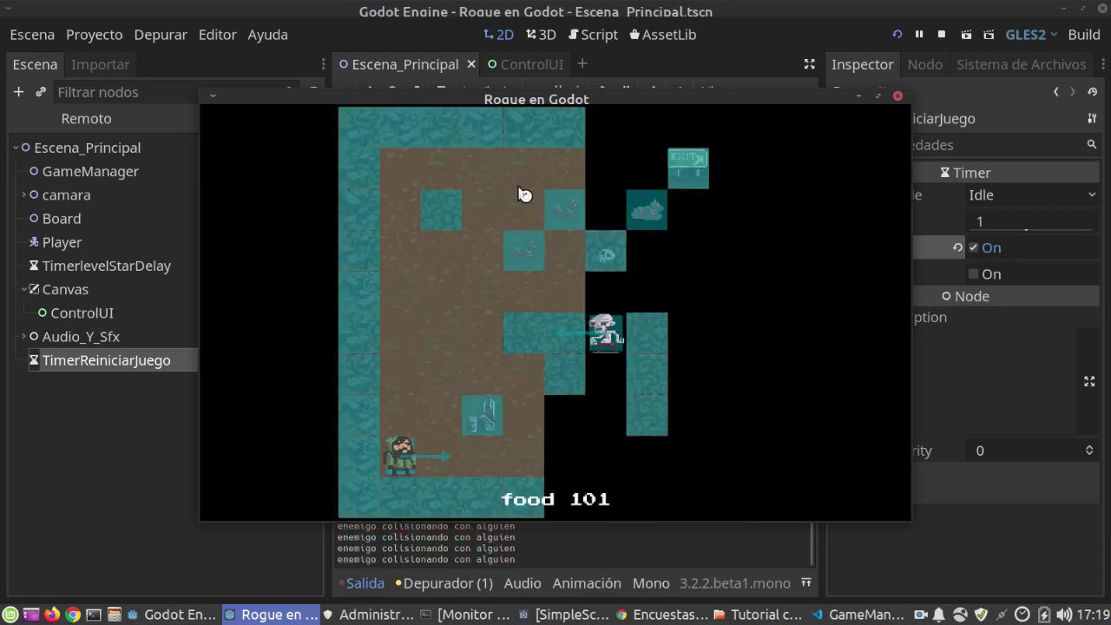
key(Right)
key(Right)
key(Right)
key(Right)
key(Right)
key(Up)
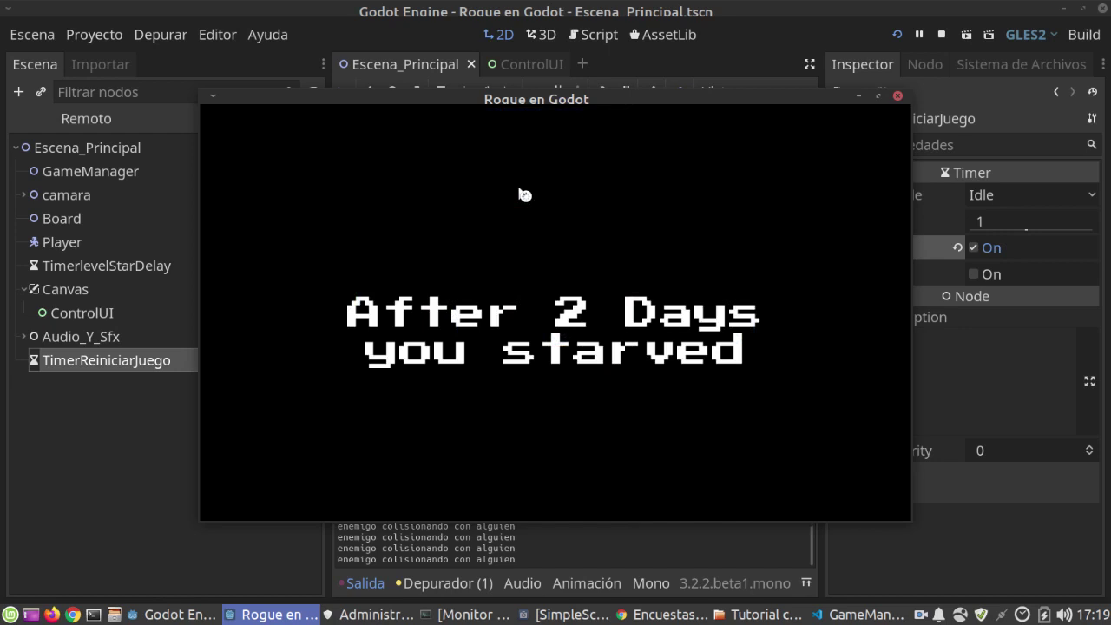
key(Up)
key(Up)
key(Right)
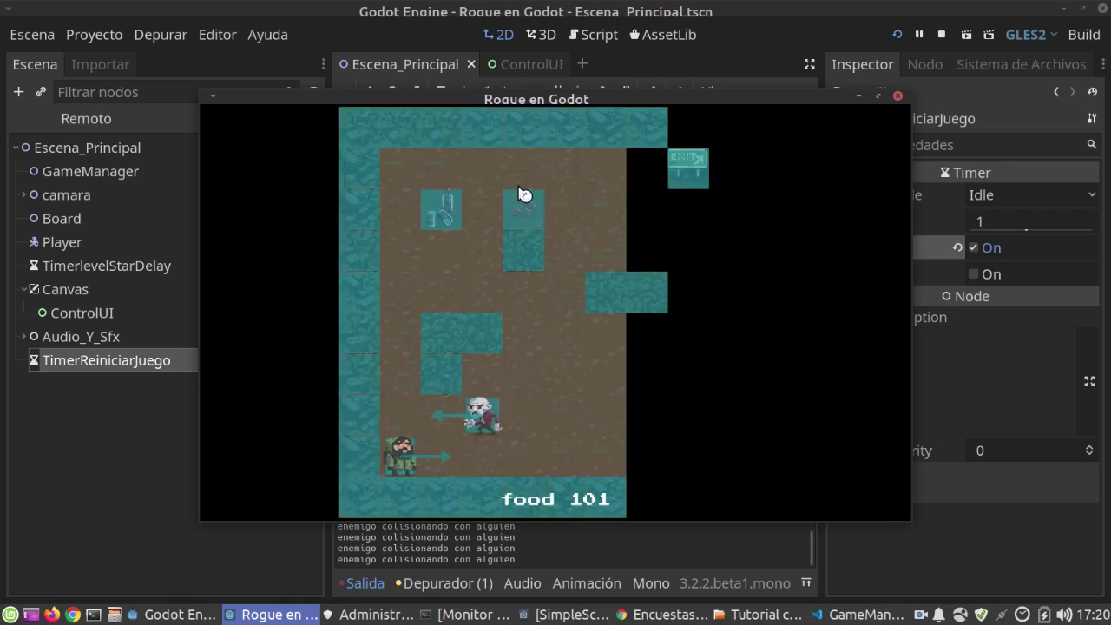
key(Right)
key(Right)
key(Right)
key(Right)
key(Up)
key(Up)
key(Left)
key(Up)
key(Left)
key(Up)
key(Left)
key(Left)
key(Up)
key(Right)
key(Up)
key(Up)
key(Right)
key(Down)
key(Left)
key(Left)
key(Right)
key(Right)
key(Right)
key(Down)
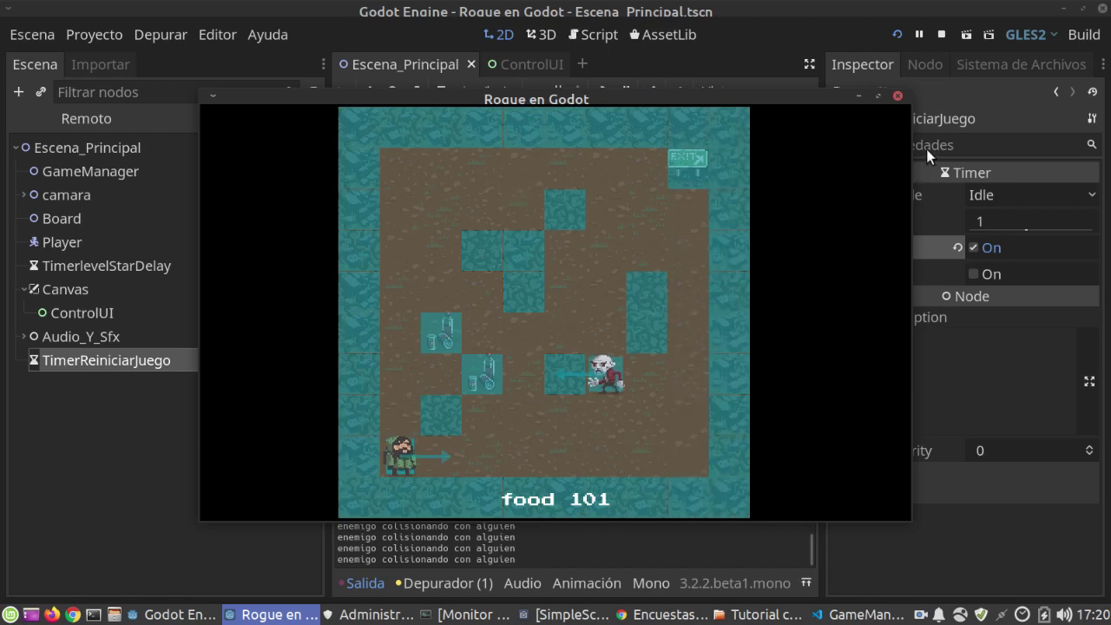
click(895, 95)
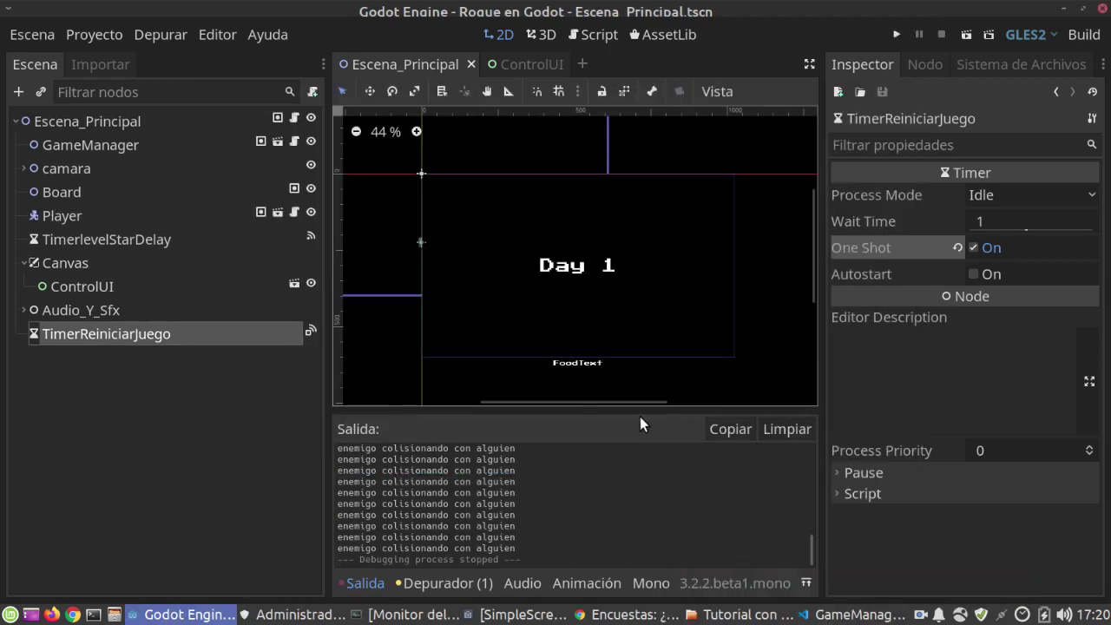
Uncomment lines 129–130, annotate each '//cambio los valores del singleton', then save and relaunch in Godot
click(858, 615)
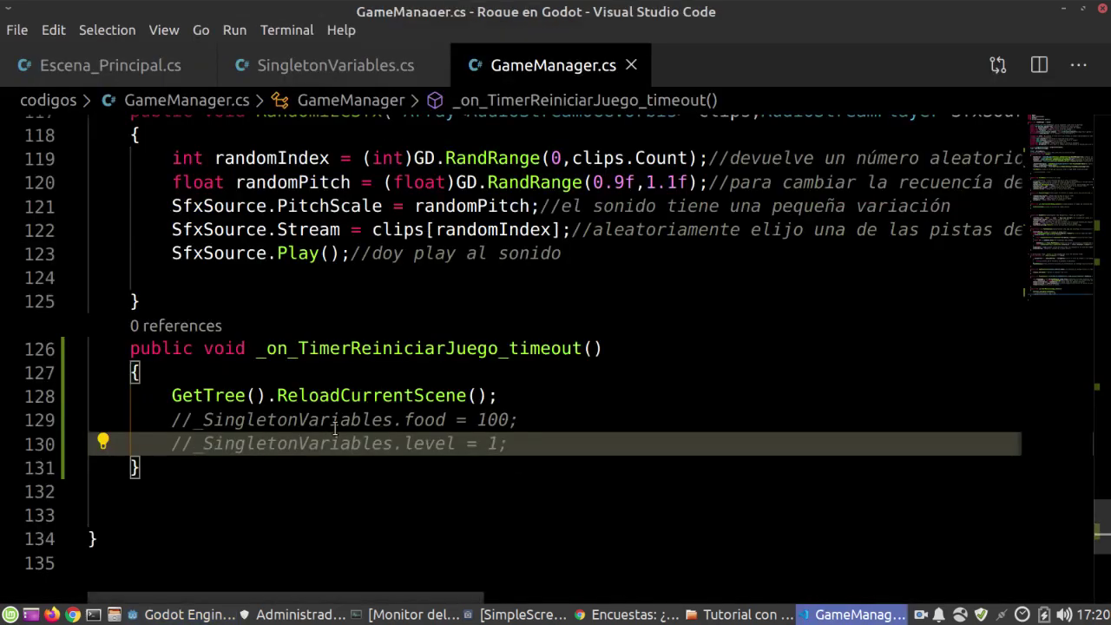
key(BackSpace)
key(BackSpace)
double_click(177, 419)
key(BackSpace)
click(532, 417)
text(//cambio los val)
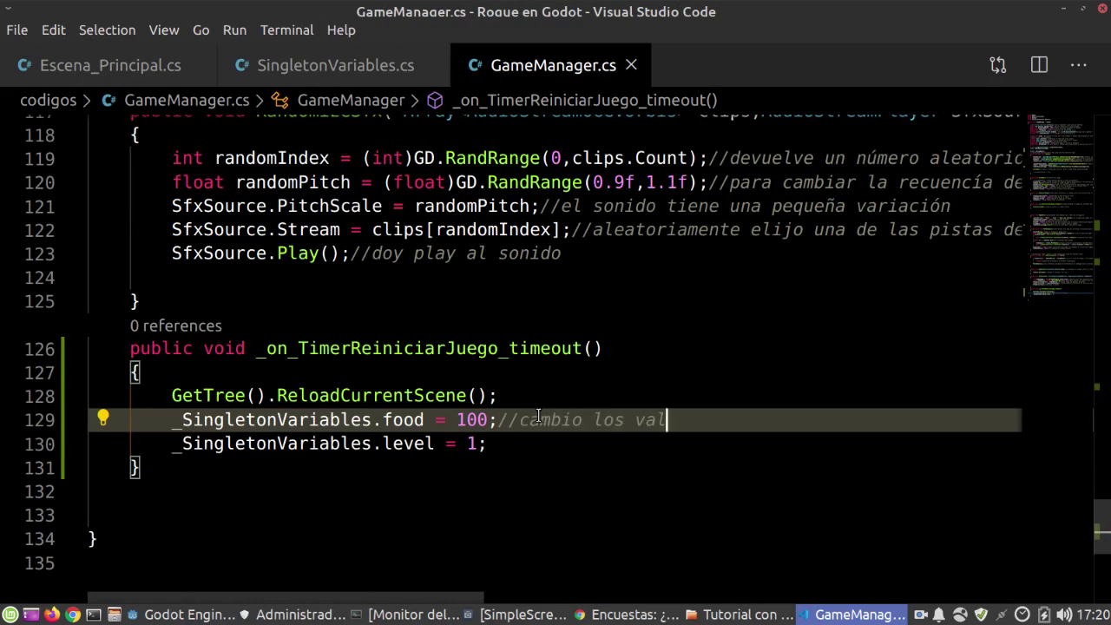
text(ores del singleton)
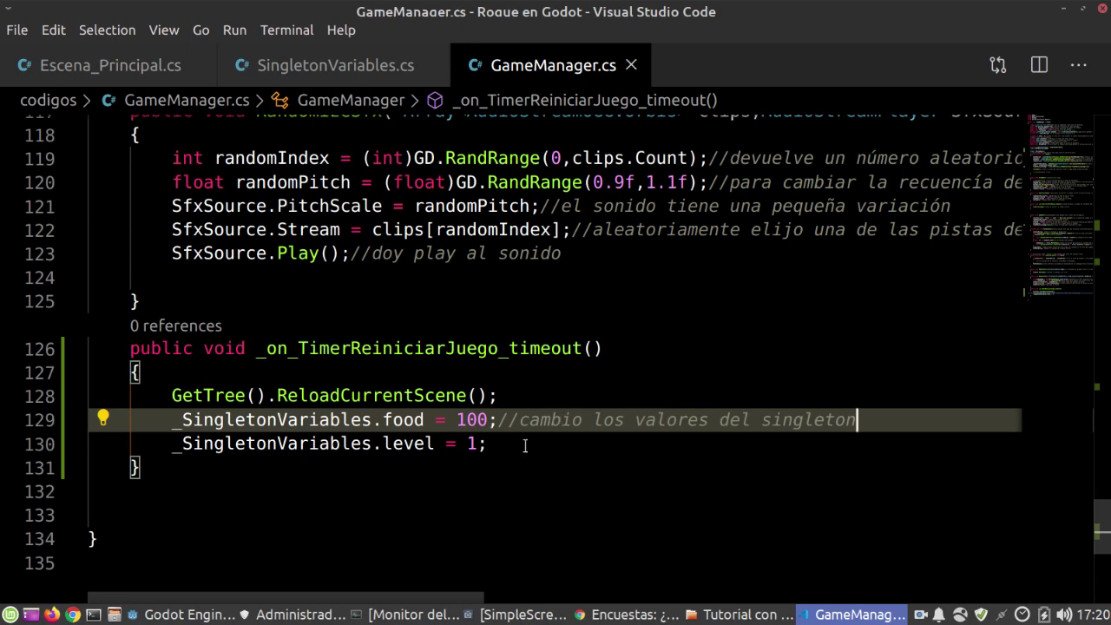
click(524, 444)
text(/)
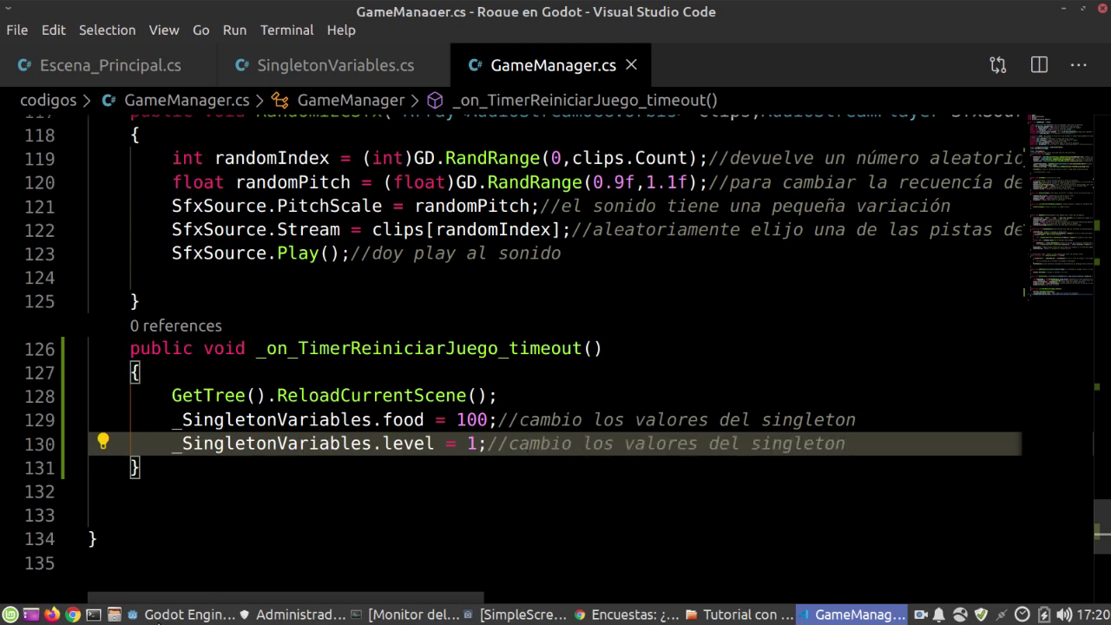
key(alt+Tab)
click(892, 35)
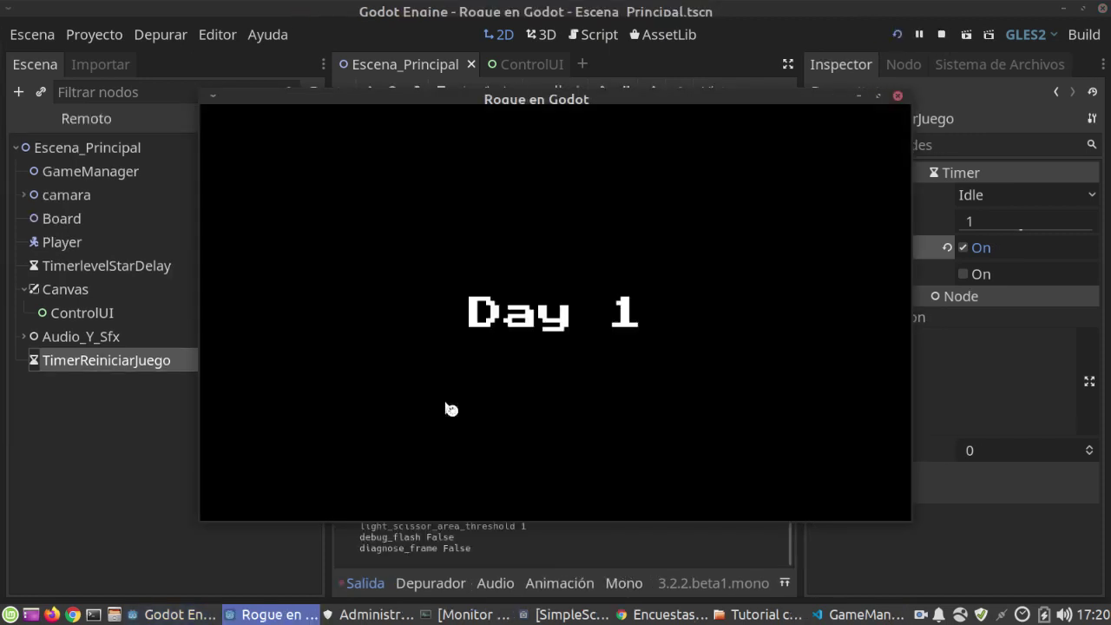
Play through Day 1 picking up food, then move through the next level beside an enemy
key(Right)
key(Right)
key(Right)
key(Right)
key(Up)
key(Up)
key(Up)
key(Up)
key(Up)
key(Right)
key(Right)
key(Right)
key(Up)
key(Up)
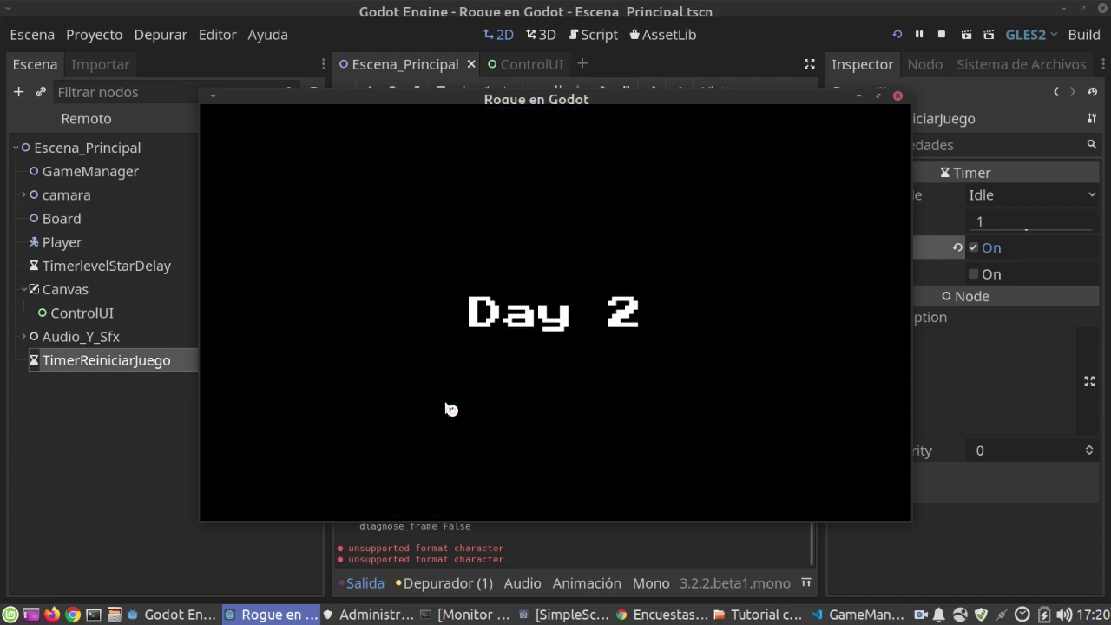
key(Right)
key(Right)
key(Right)
key(Right)
key(Up)
key(Up)
key(Right)
key(Up)
key(Up)
key(Left)
key(Left)
key(Up)
key(Right)
key(Right)
key(Right)
key(Right)
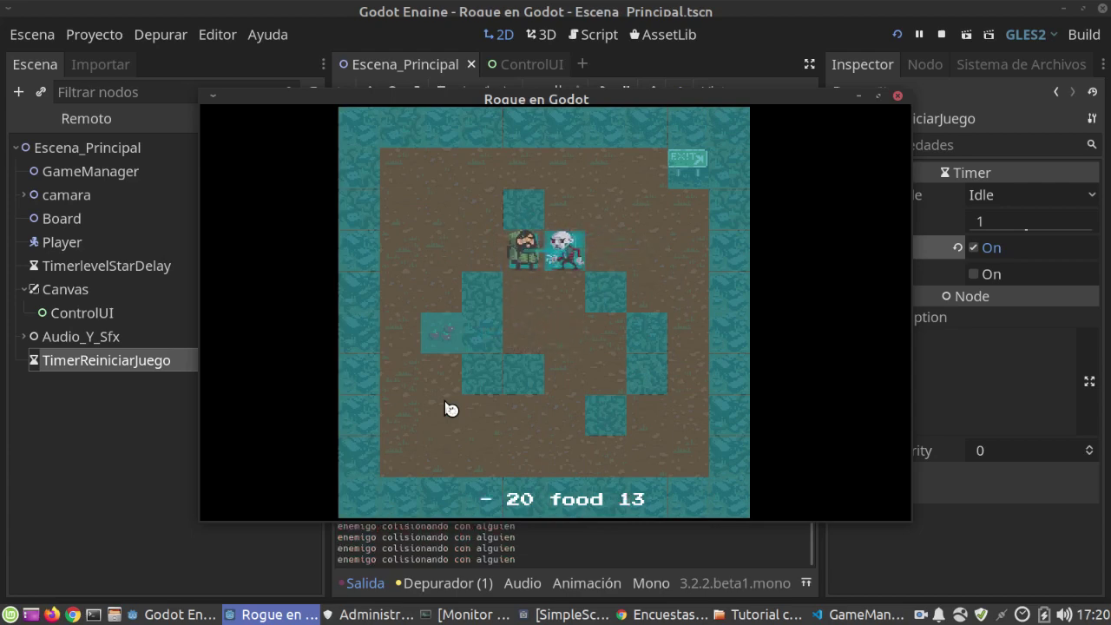
key(Right)
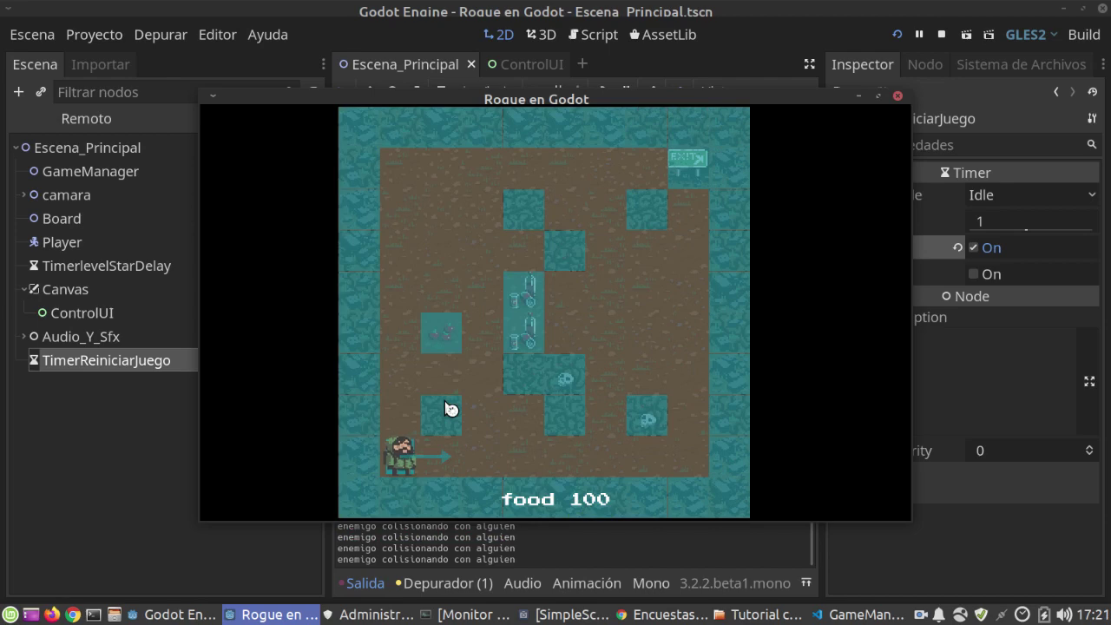
Move through the maze collecting food onto the exit, then close the game window
key(Right)
key(Right)
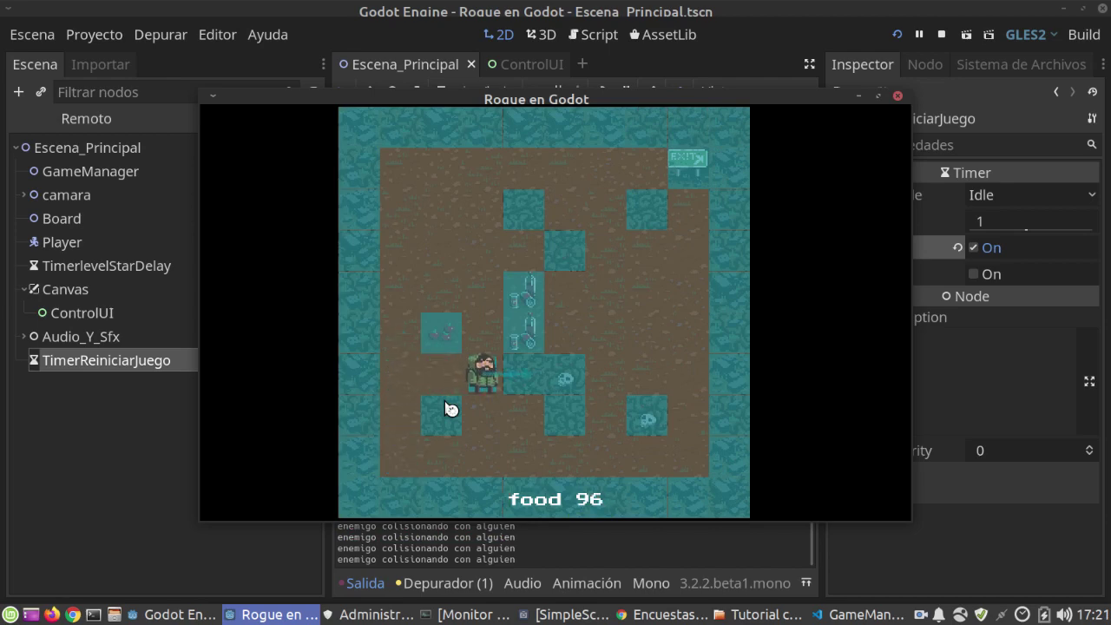
key(Up)
key(Left)
key(Right)
key(Right)
key(Up)
key(Right)
key(Right)
key(Right)
key(Right)
key(Up)
key(Up)
key(Up)
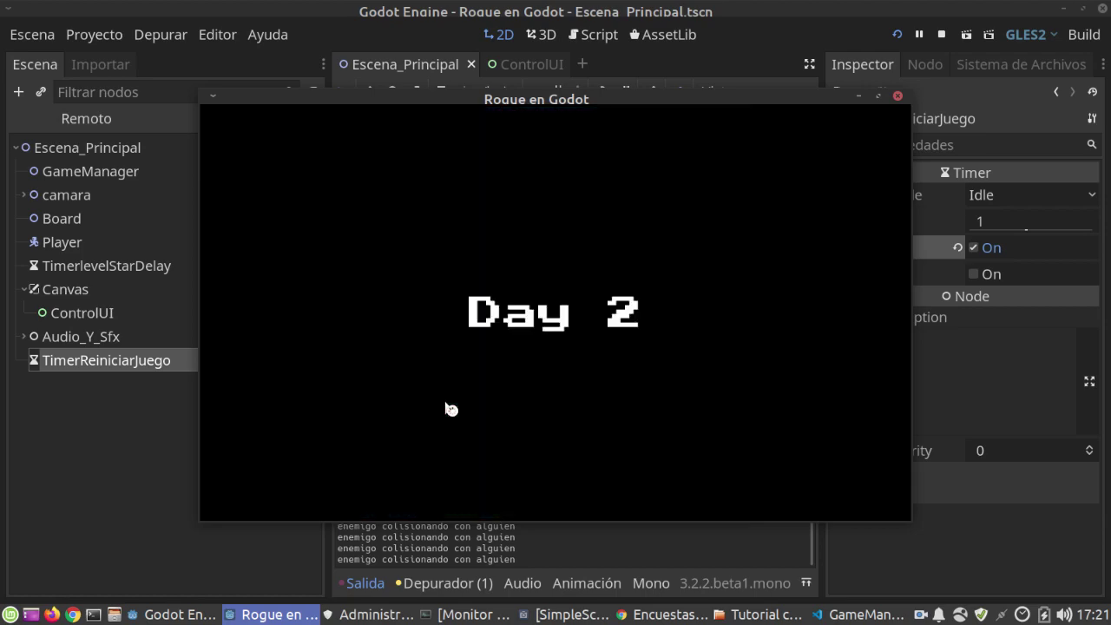
click(897, 95)
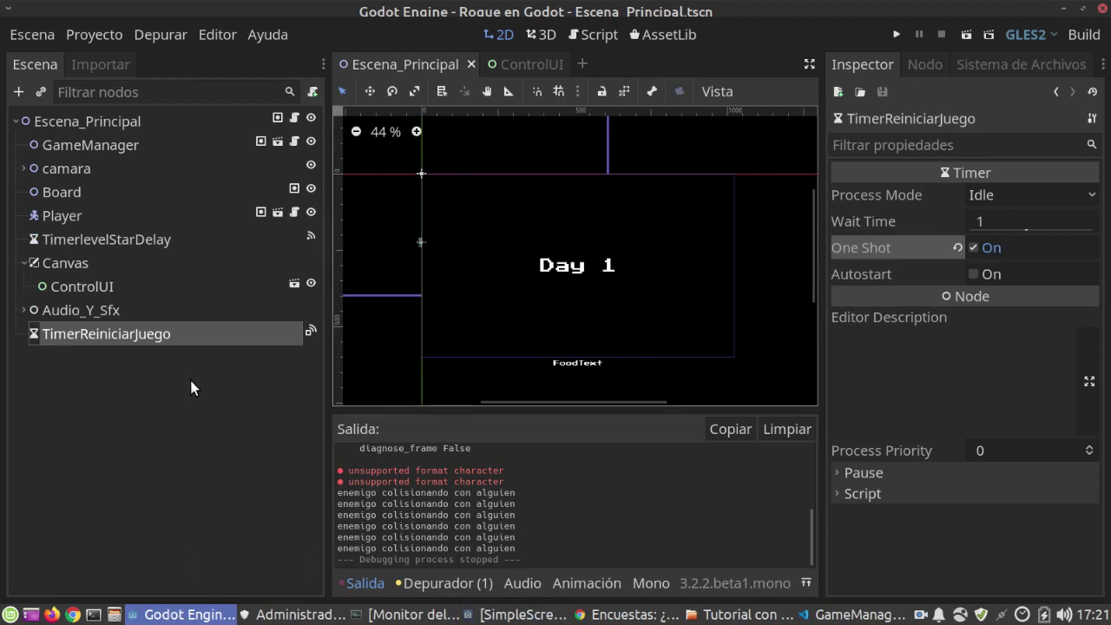
Collapse and re-expand Canvas, select ControlUI, then return to GameManager.cs in VS Code
click(21, 263)
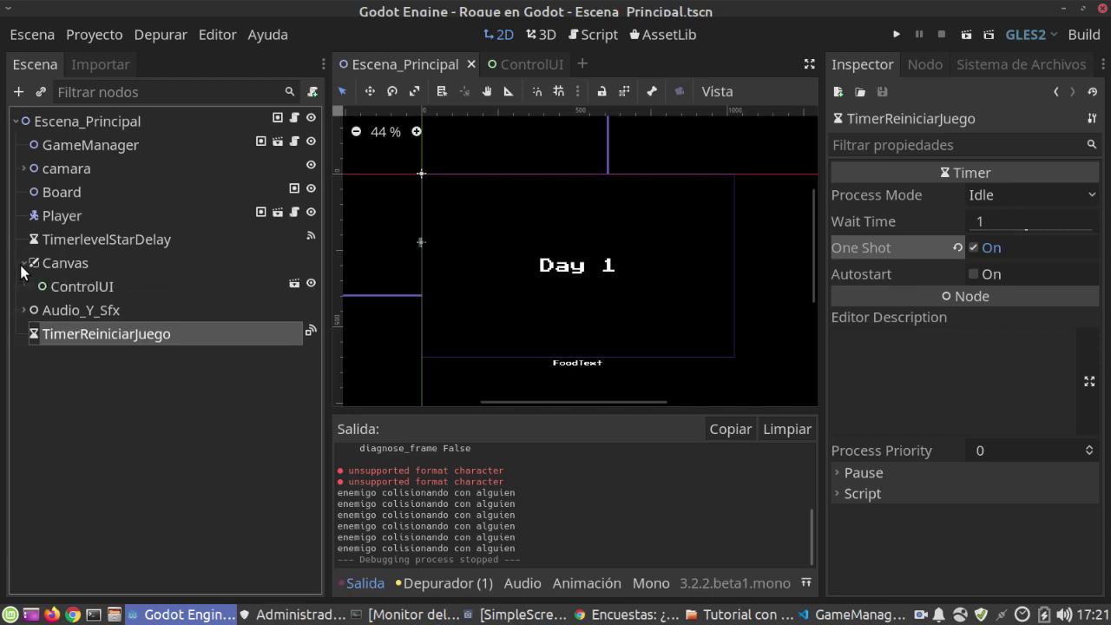
click(21, 264)
click(60, 287)
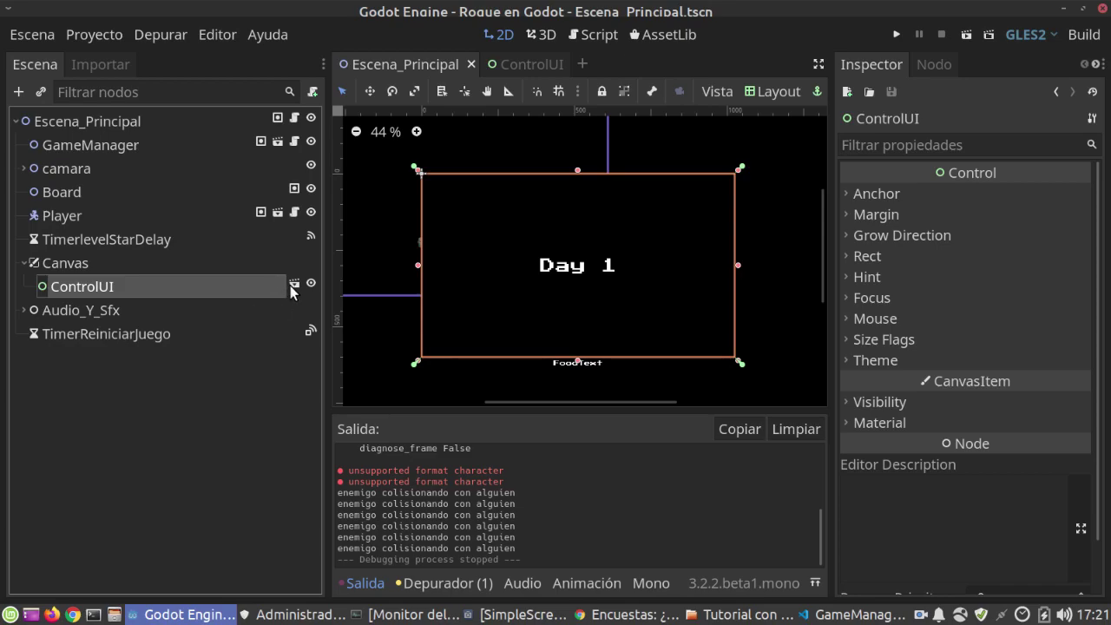
key(alt+Tab)
scroll(413, 421, up, 3)
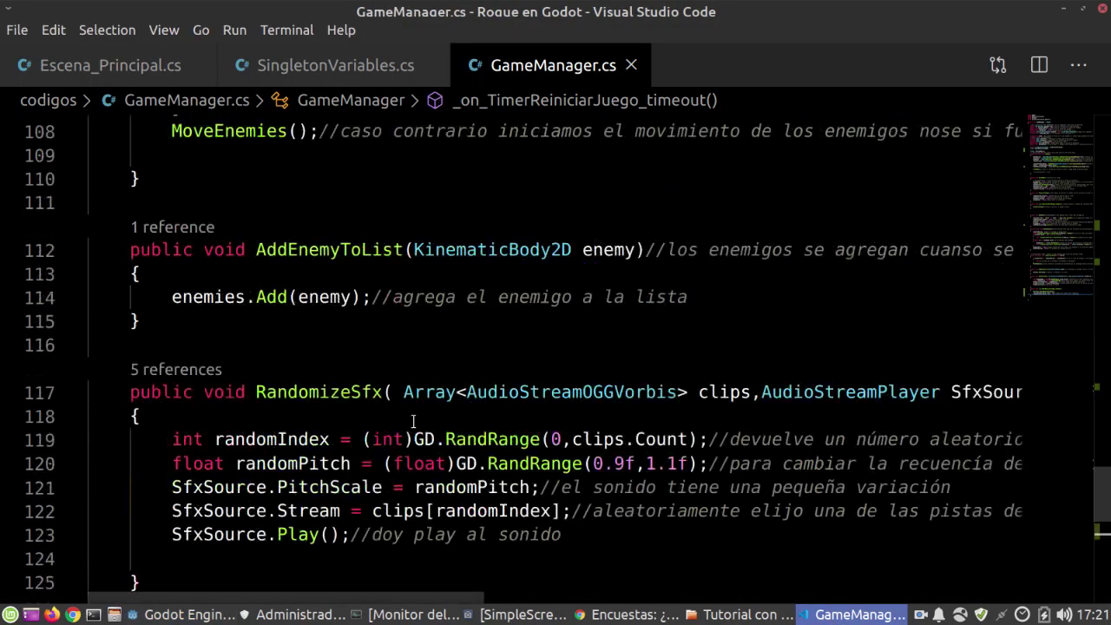
Select the game-over LevelText.Text assignment line in GameOver for copying
scroll(413, 421, up, 6)
scroll(434, 442, up, 4)
scroll(456, 466, up, 2)
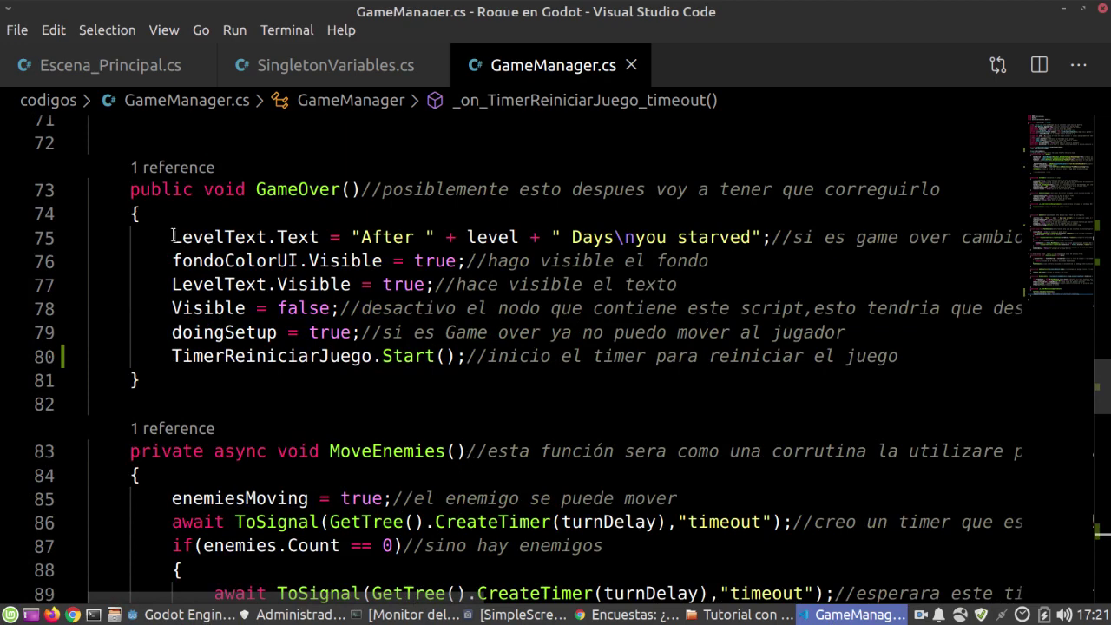
drag(173, 236, 772, 237)
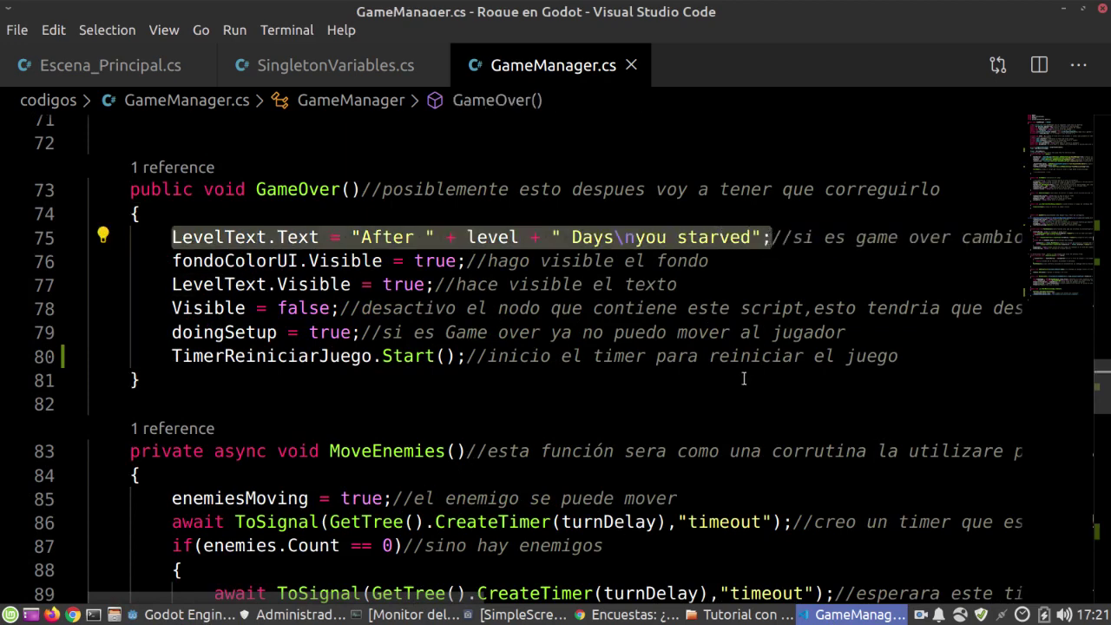
scroll(649, 373, down, 11)
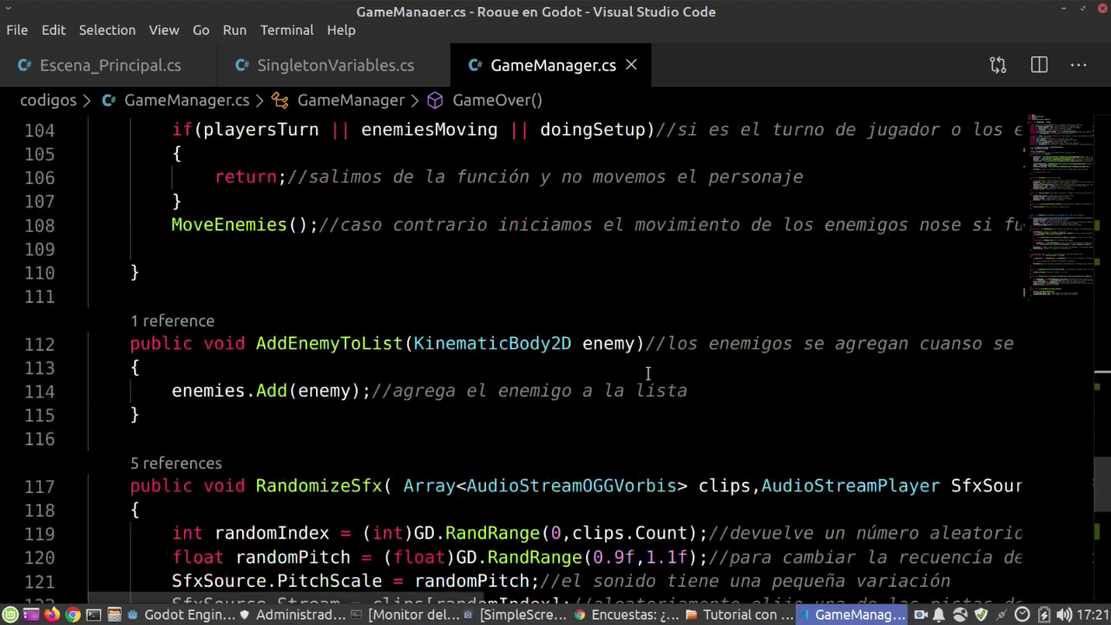
scroll(647, 373, down, 5)
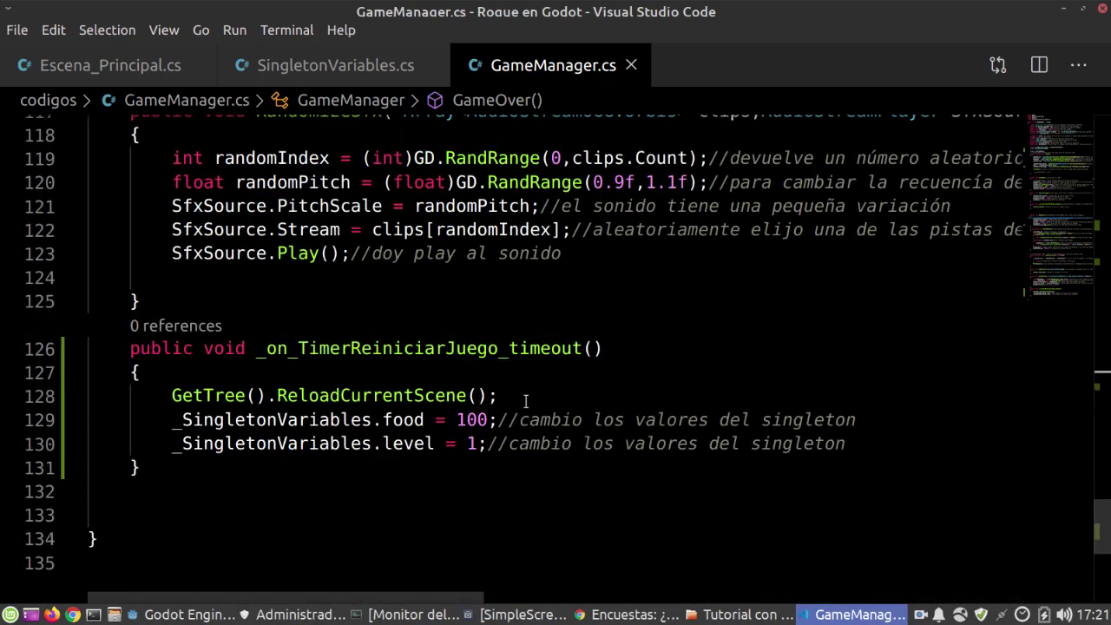
scroll(525, 400, up, 7)
scroll(534, 407, up, 9)
scroll(543, 413, up, 2)
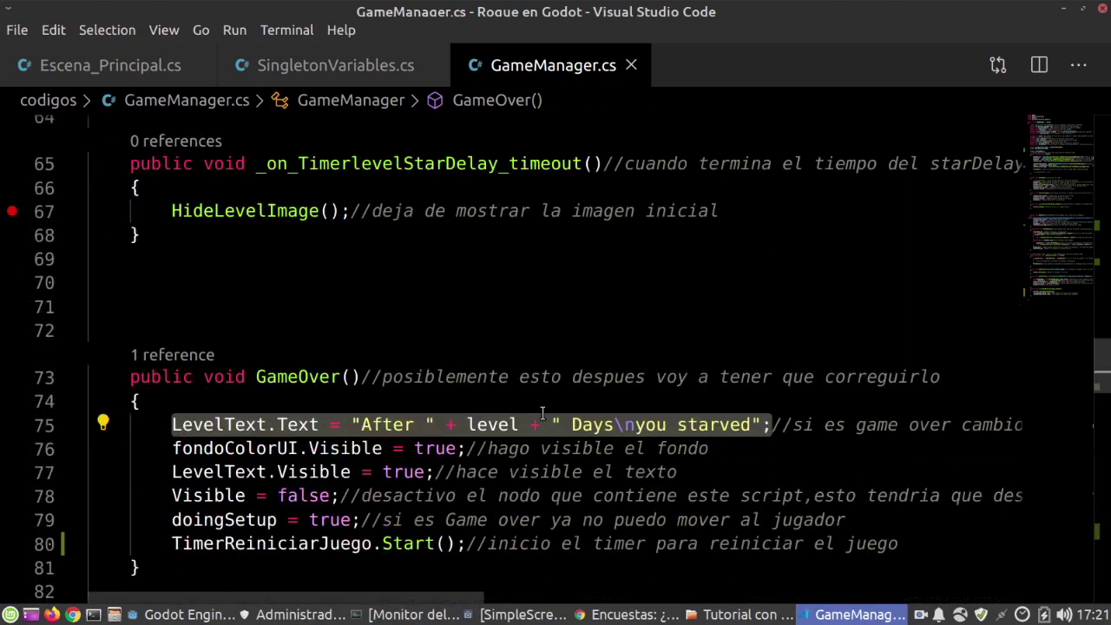
scroll(542, 413, down, 2)
scroll(542, 413, down, 10)
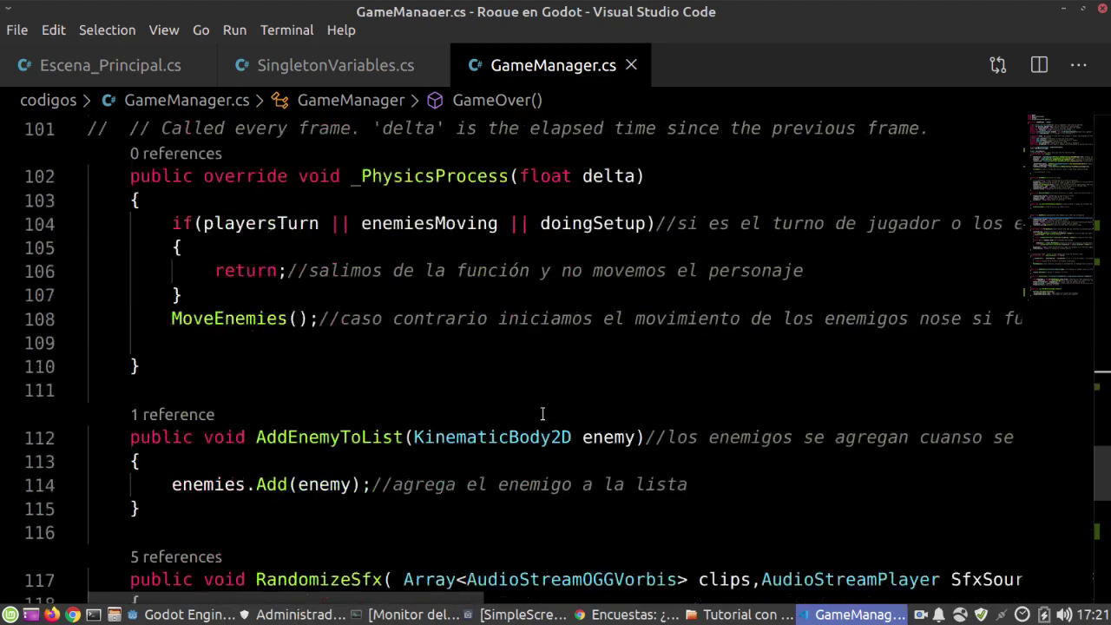
scroll(542, 414, down, 6)
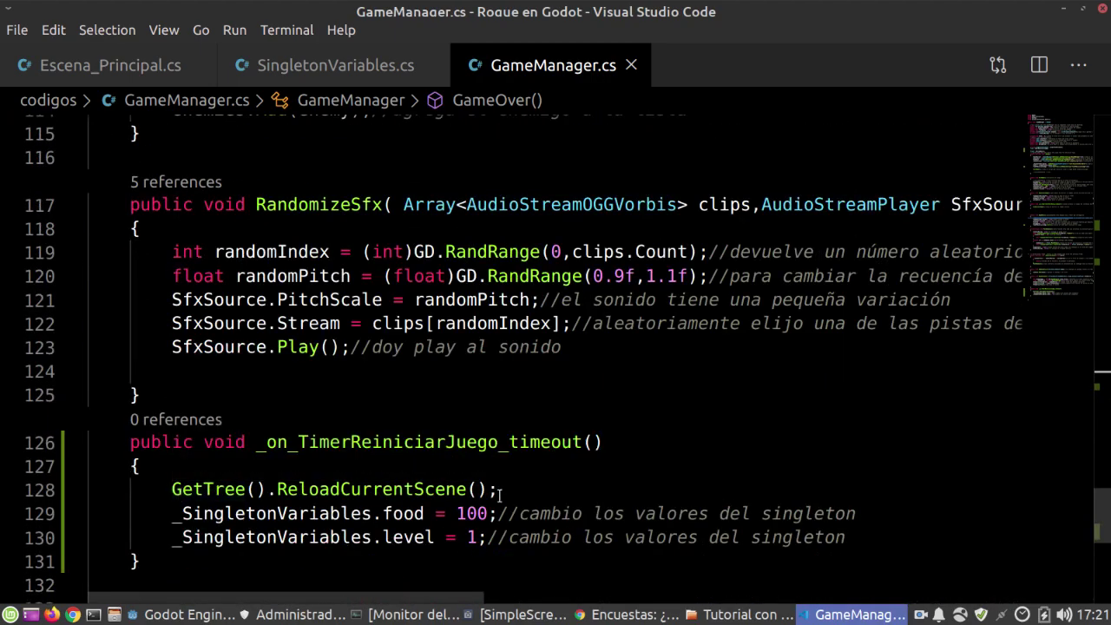
Paste the LevelText.Text line on a new line above GetTree().ReloadCurrentScene()
click(173, 513)
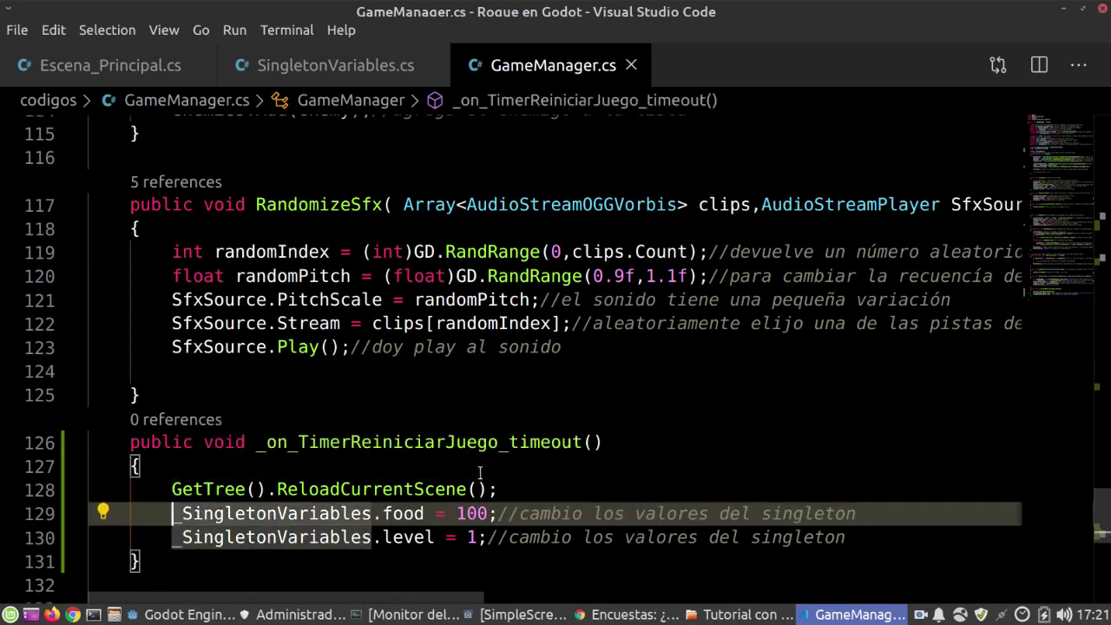
key(alt)
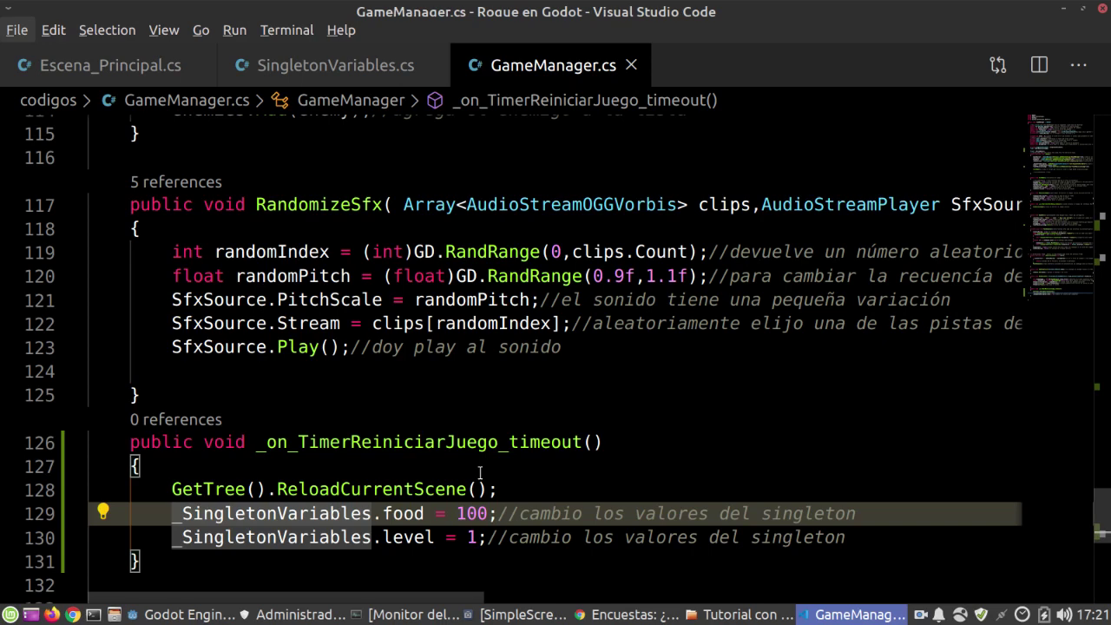
key(f)
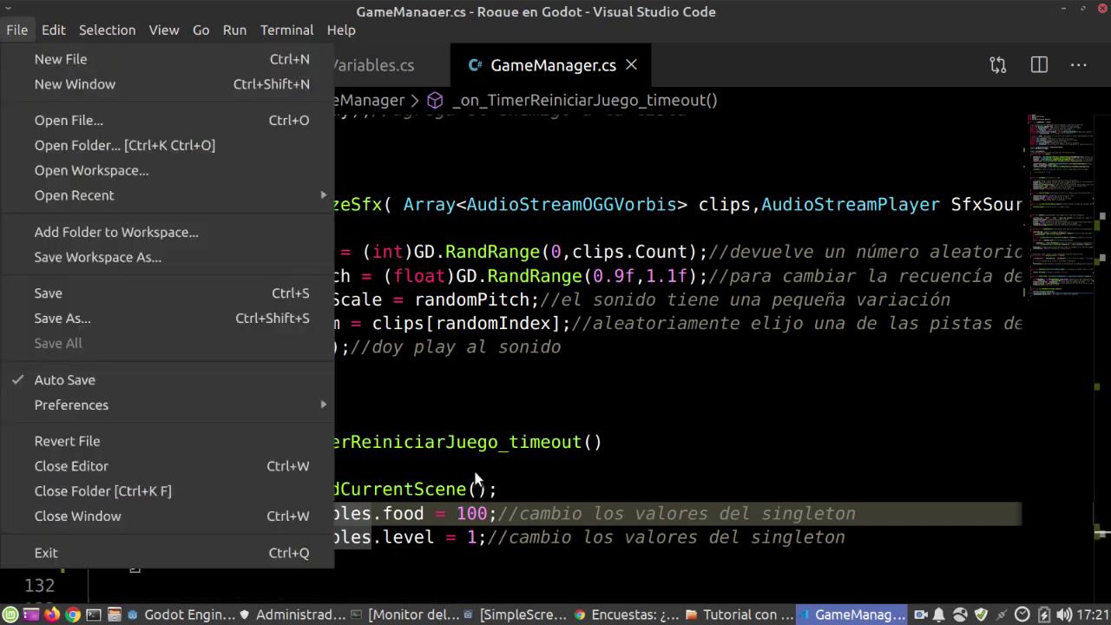
key(Escape)
click(500, 487)
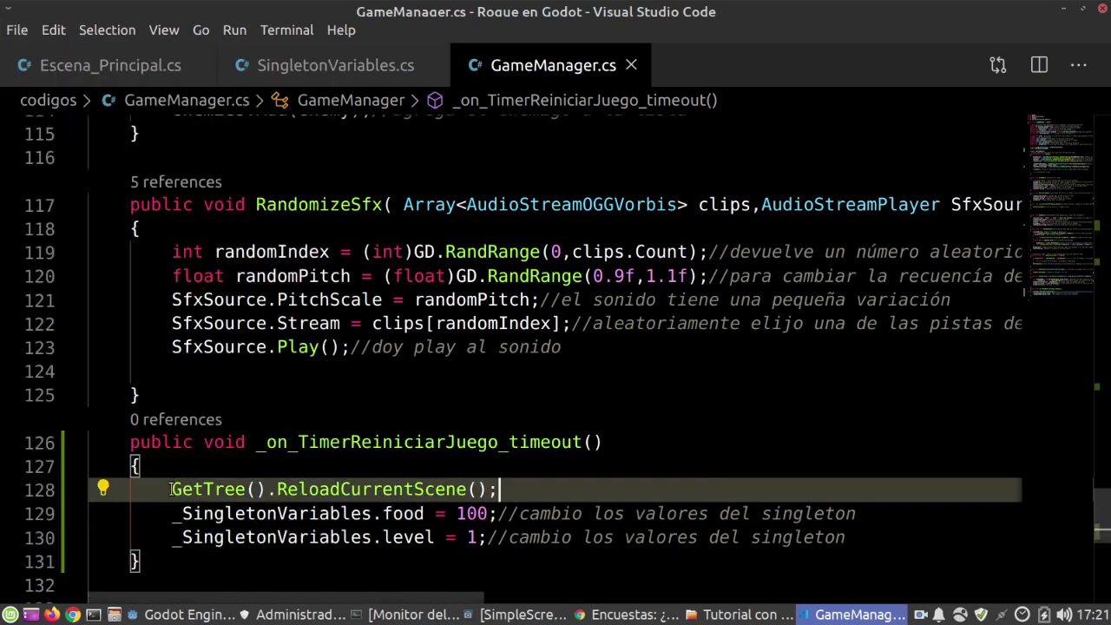
key(Home)
key(Return)
key(Up)
text(LevelText.Text = "After " + level + " Days\nyou starved";)
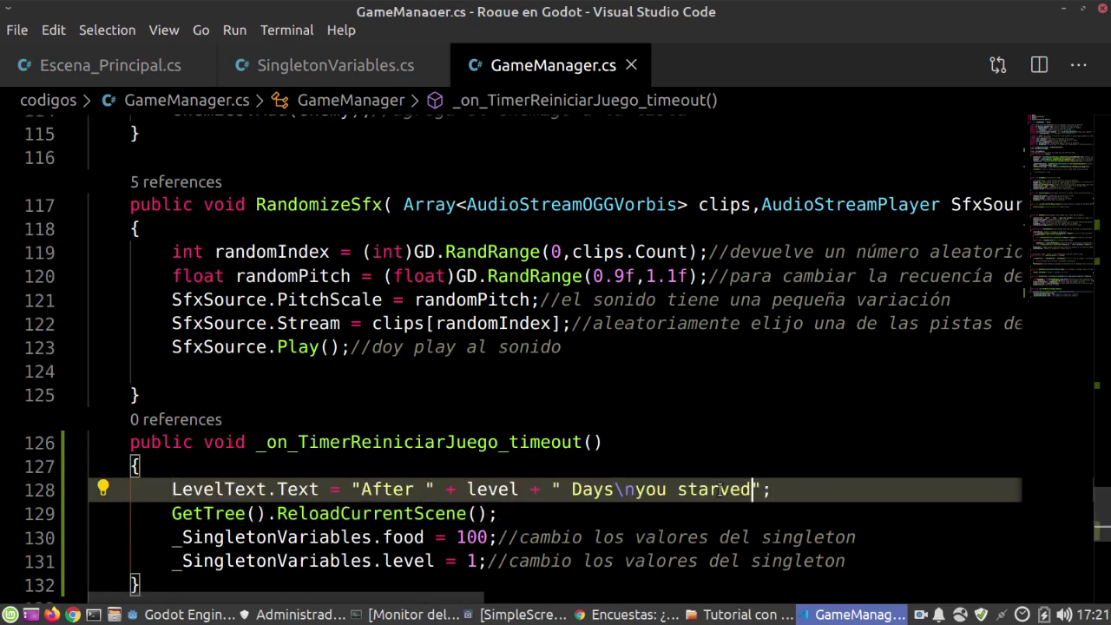
Change the pasted message string to "El juego reinicia en 1 segundo"
drag(751, 491, 364, 490)
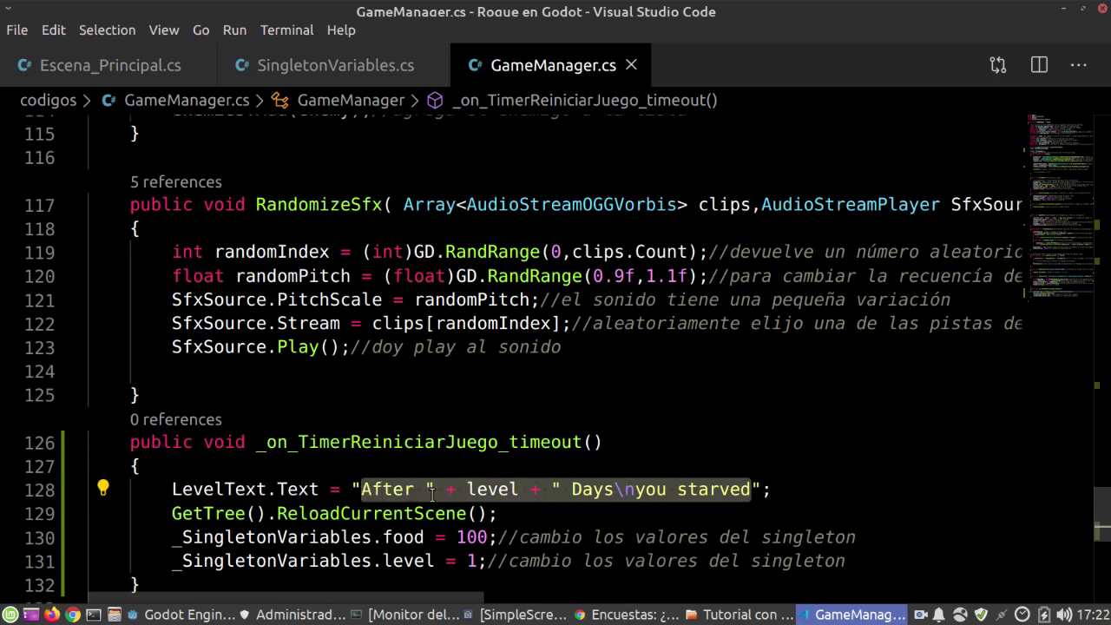
text(El juego )
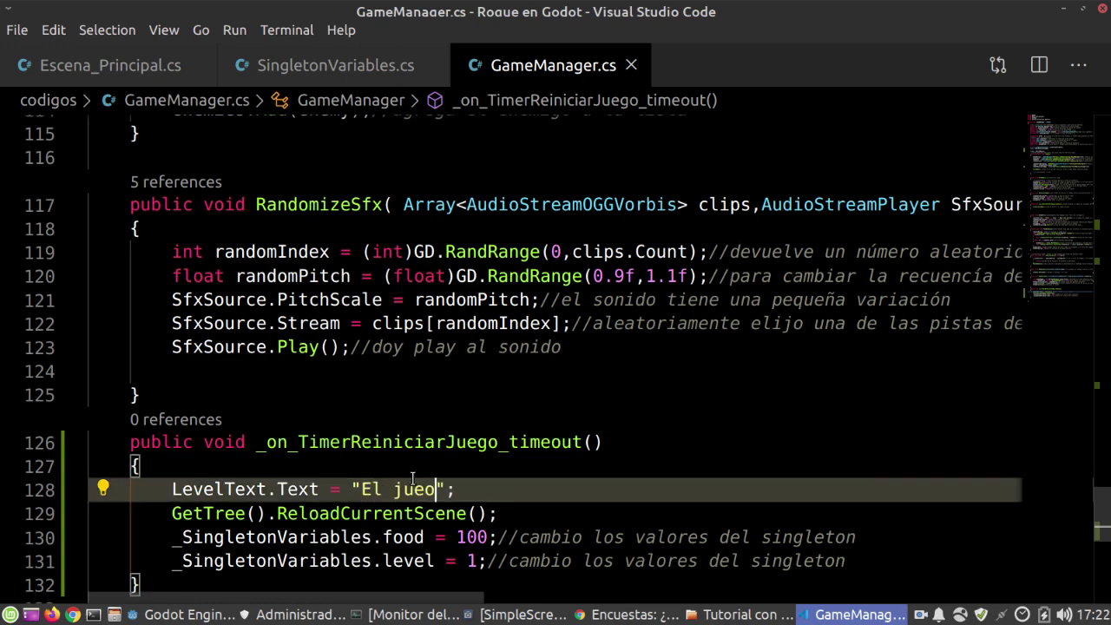
text(comienza en)
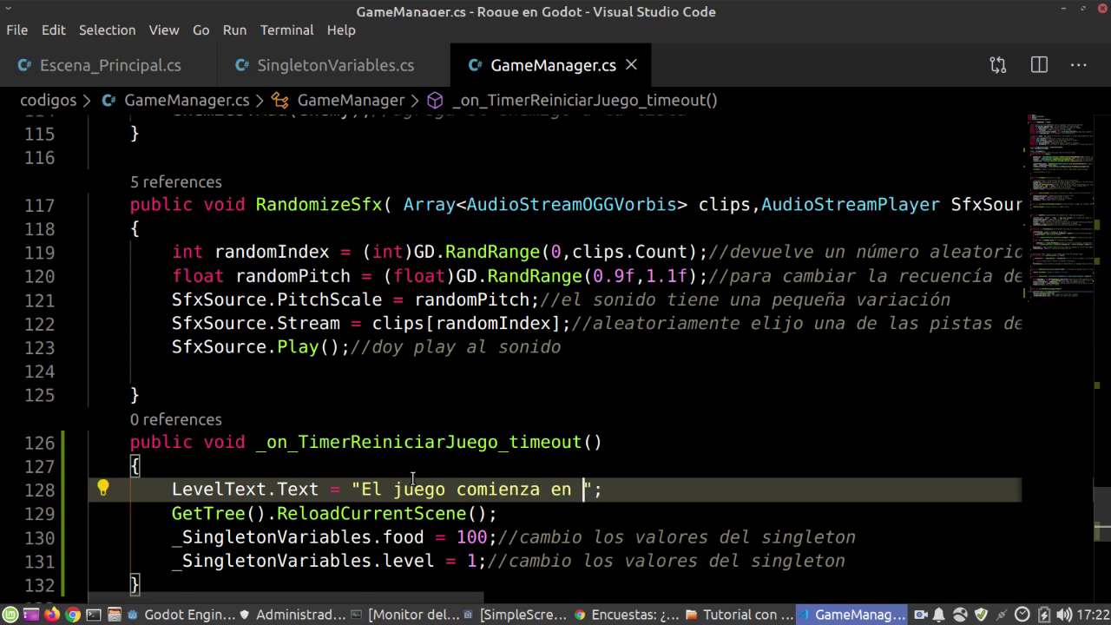
key(BackSpace)
key(BackSpace)
key(BackSpace)
key(BackSpace)
key(BackSpace)
key(BackSpace)
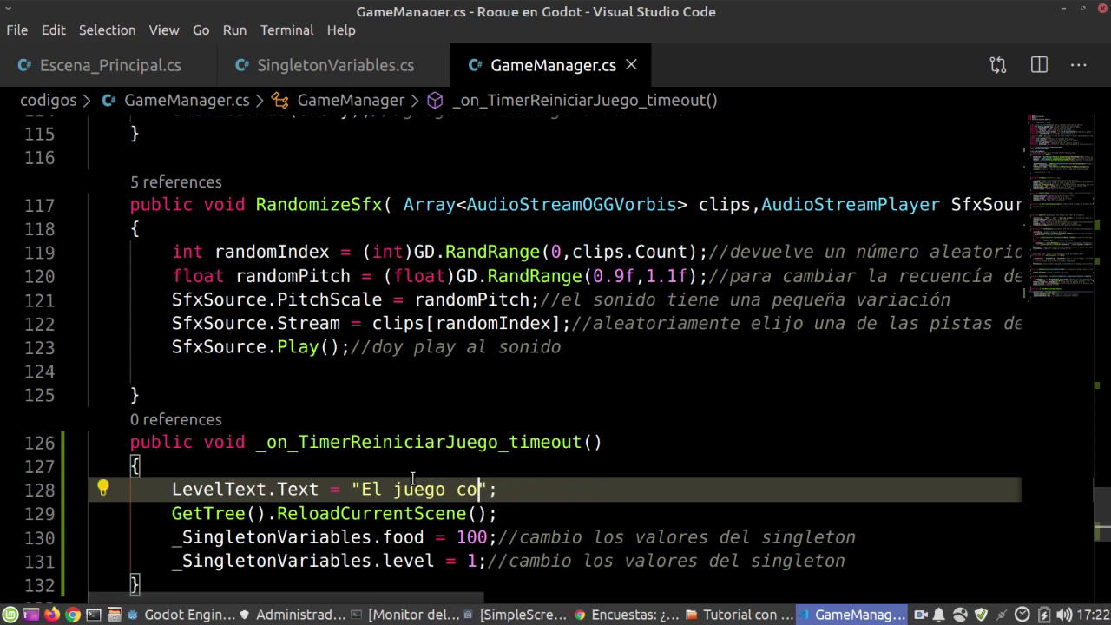
key(BackSpace)
key(BackSpace)
text(reinicia en 1 segundo)
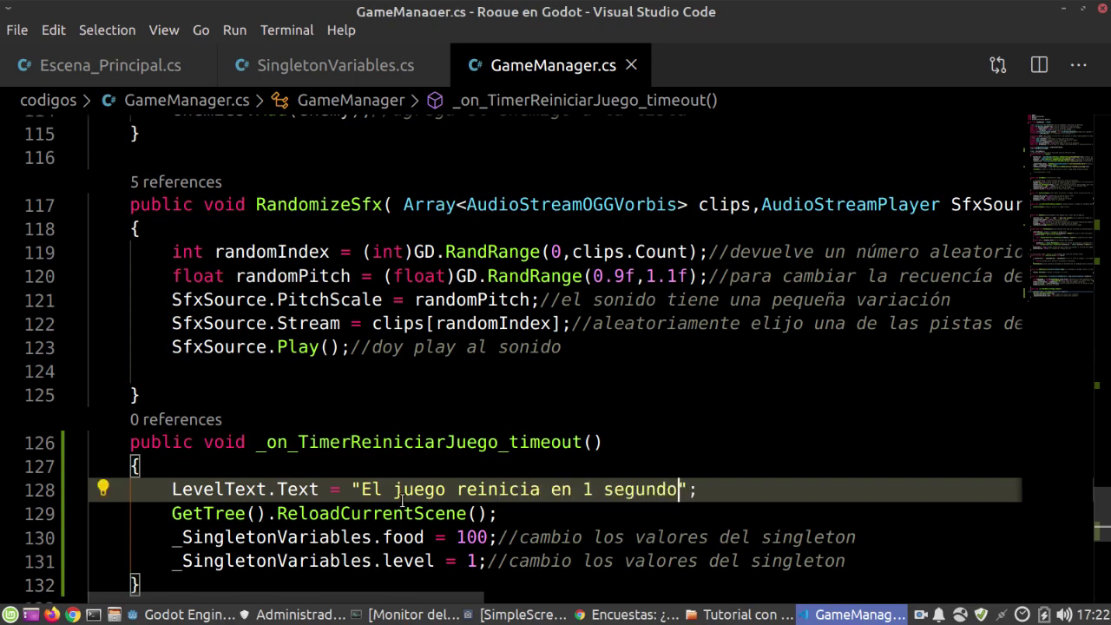
scroll(809, 397, up, 4)
scroll(810, 392, up, 5)
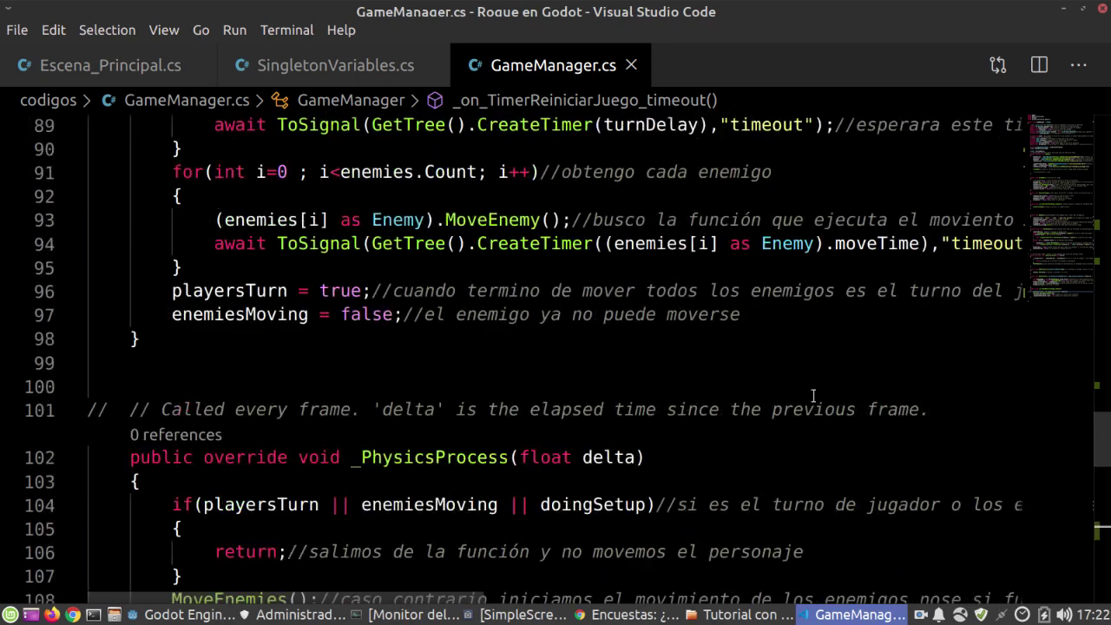
scroll(811, 395, up, 4)
scroll(813, 396, up, 4)
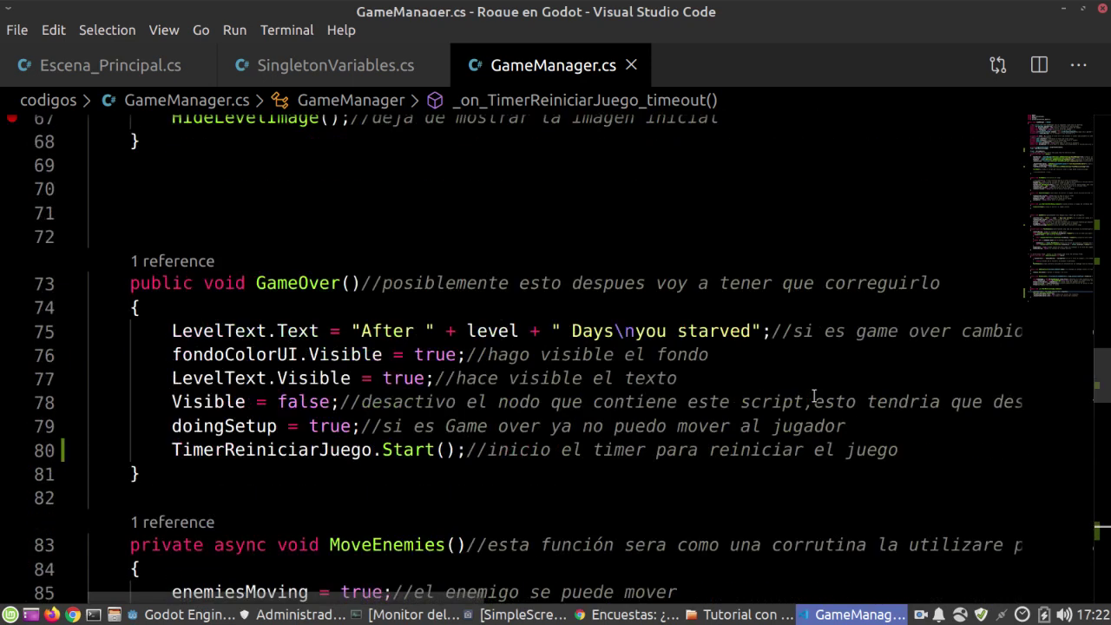
Make GameOver async and begin an await ToSignal line above the restart timer start
click(204, 284)
text(ay)
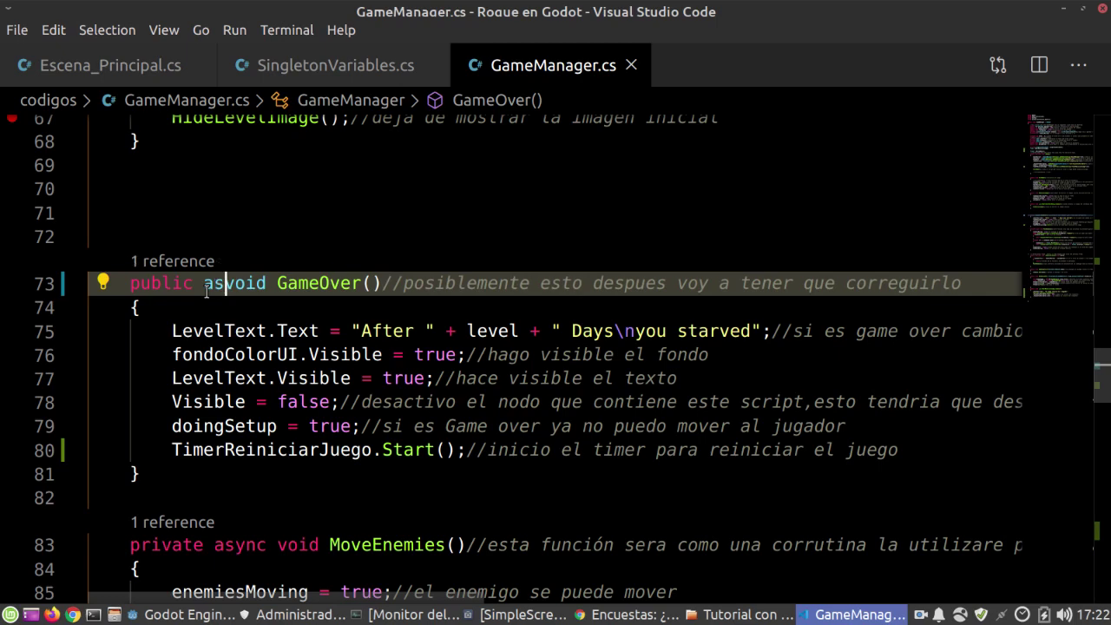
text(ync)
click(173, 450)
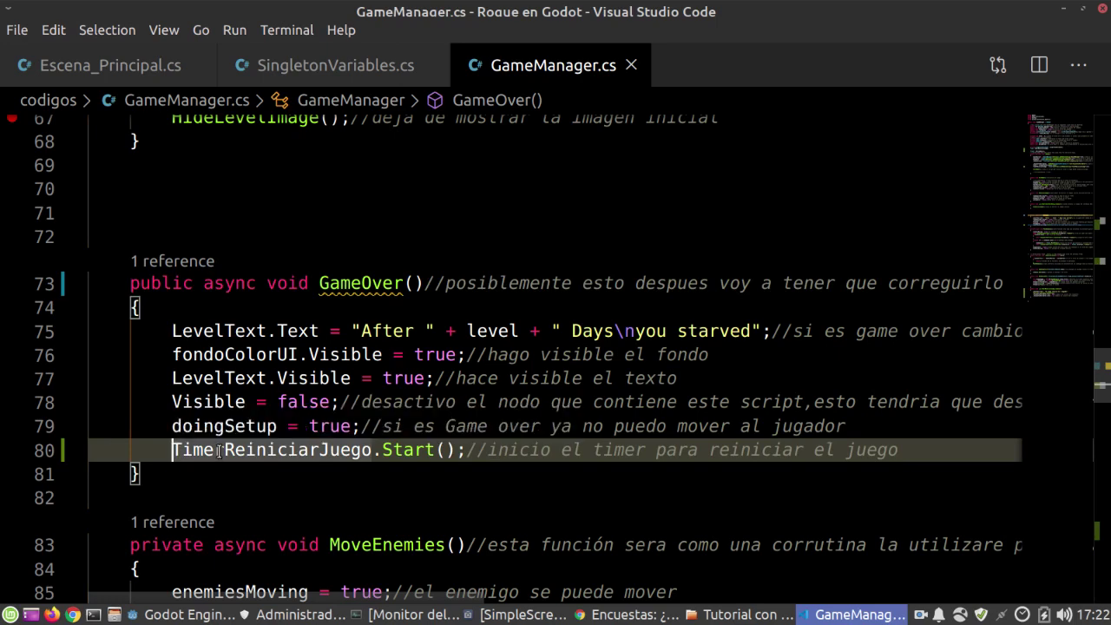
key(Return)
key(Up)
text(awa)
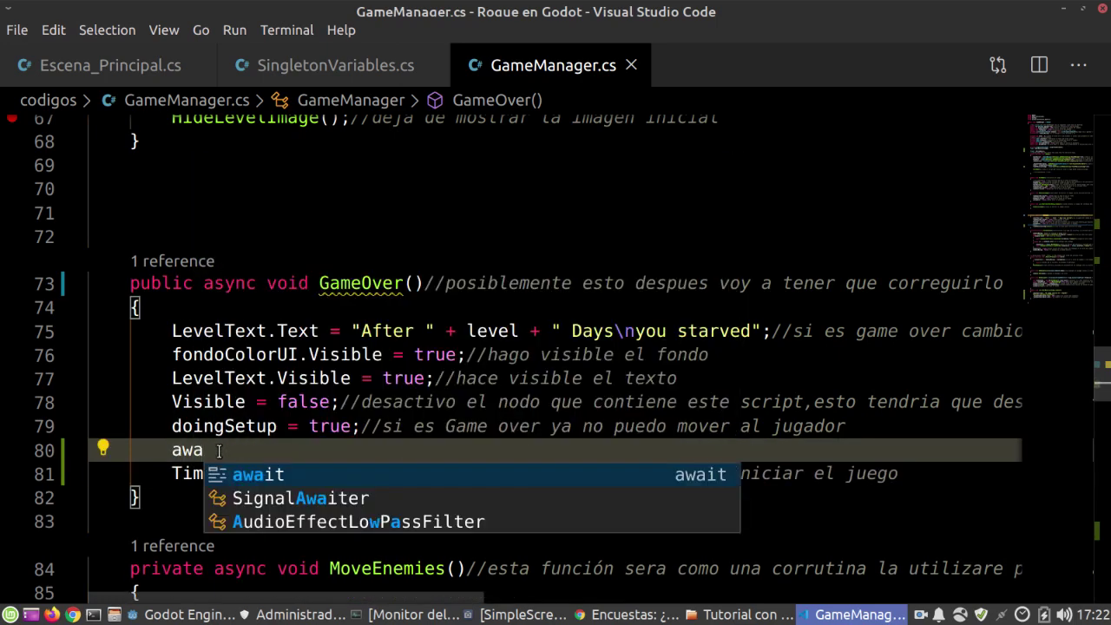
key(Tab)
text(.to)
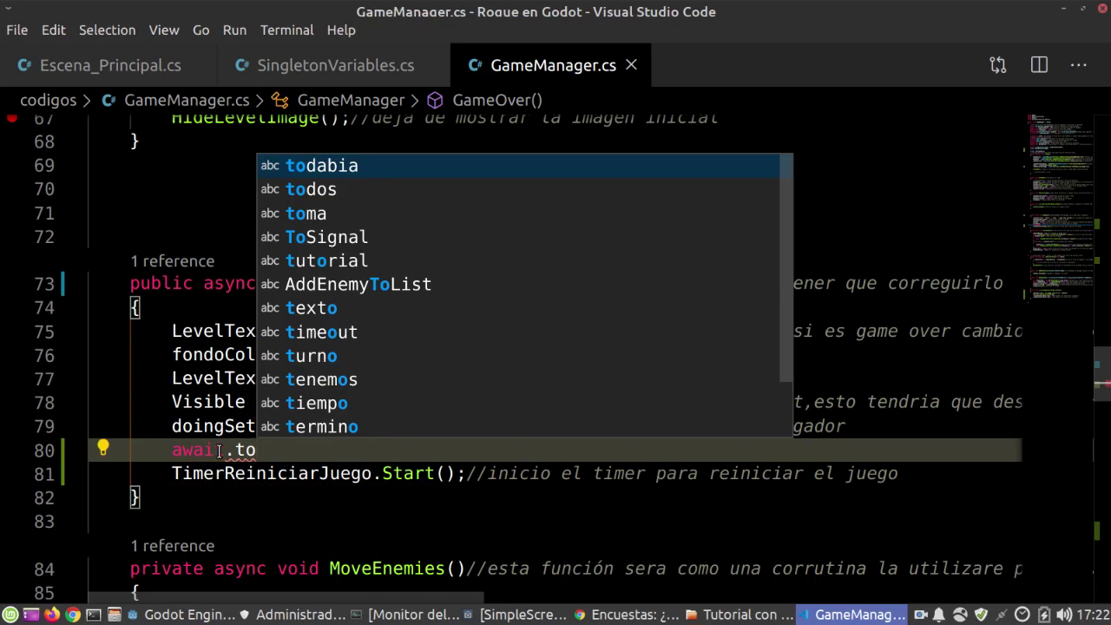
text(d)
key(BackSpace)
key(BackSpace)
key(BackSpace)
text(s)
key(BackSpace)
key(BackSpace)
text(tos)
key(Return)
Complete the line as await ToSignal(GetTree().CreateTimer(1.0), "timeout");
text((getrte)
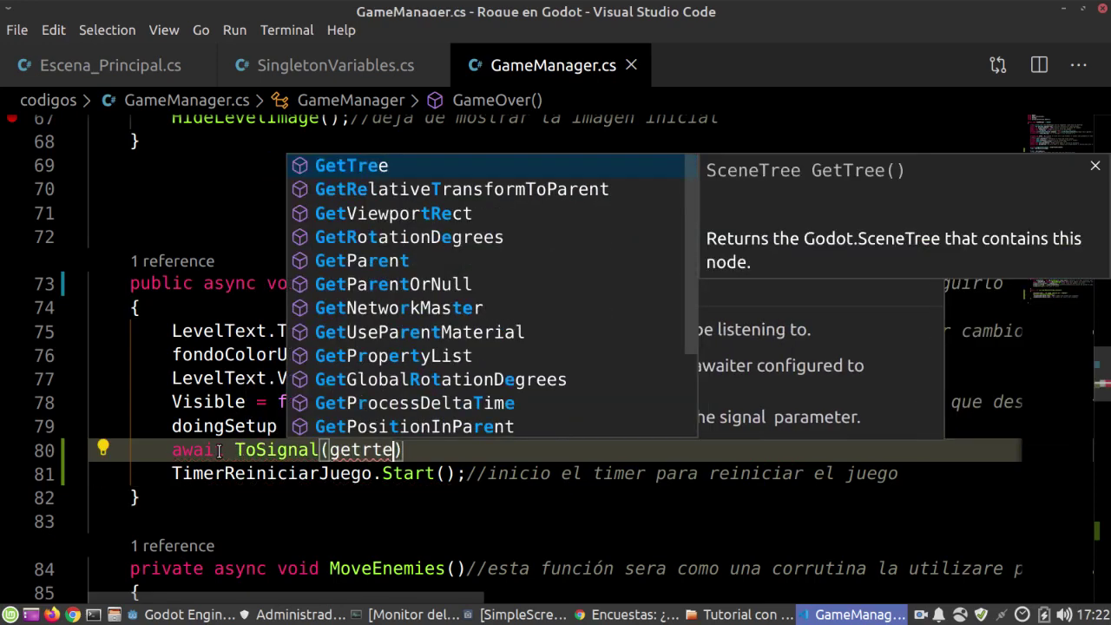
key(Return)
text(()
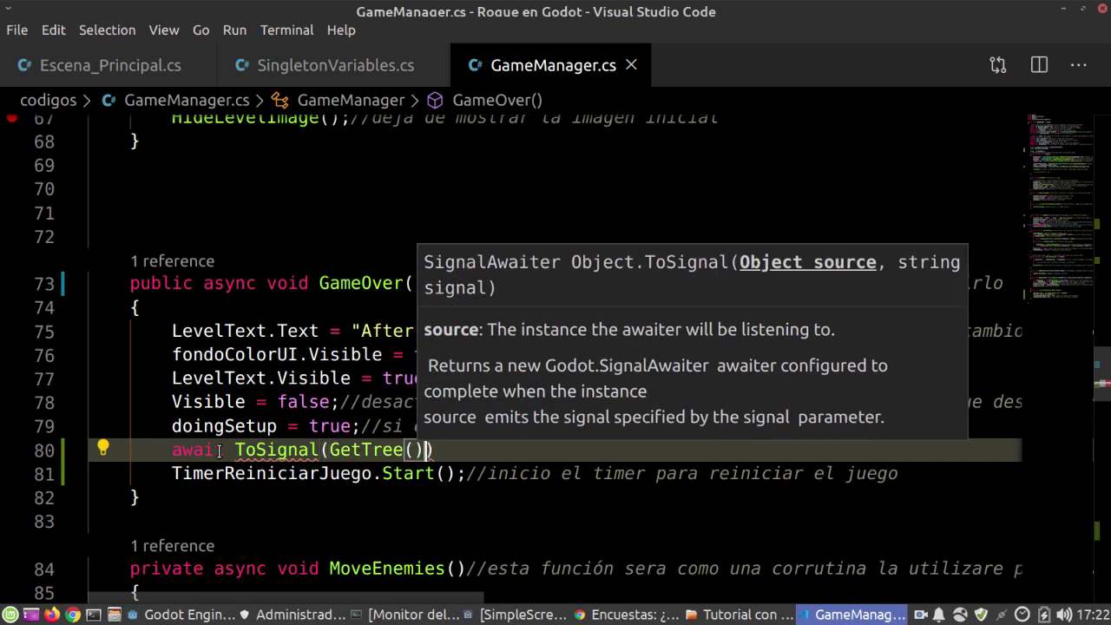
text().gr)
key(BackSpace)
key(BackSpace)
text(cr)
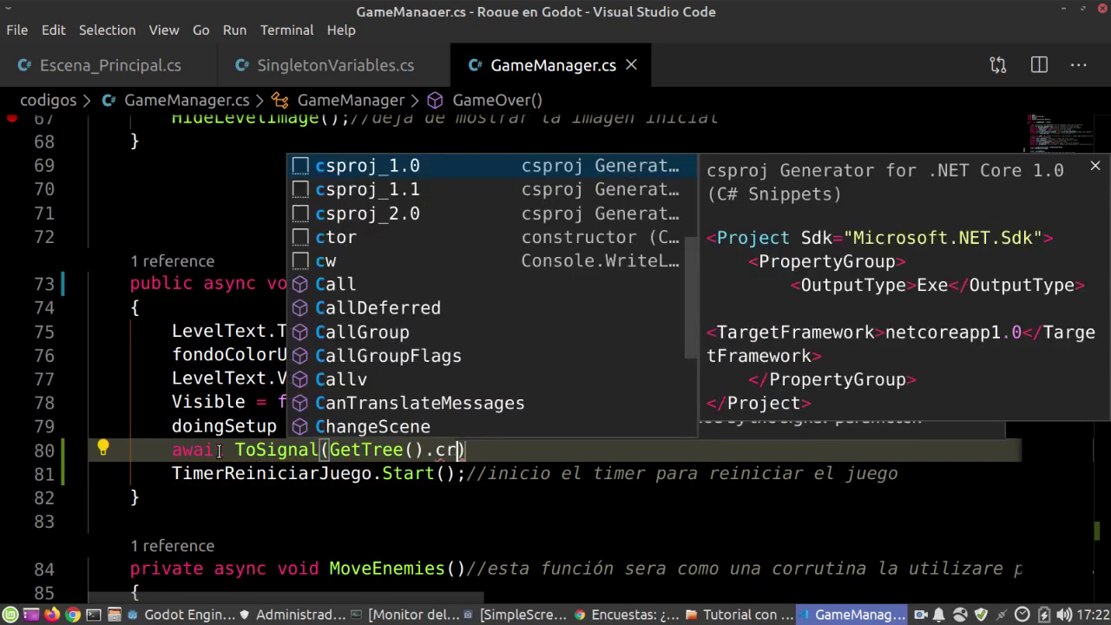
text(eat)
key(Return)
text(()
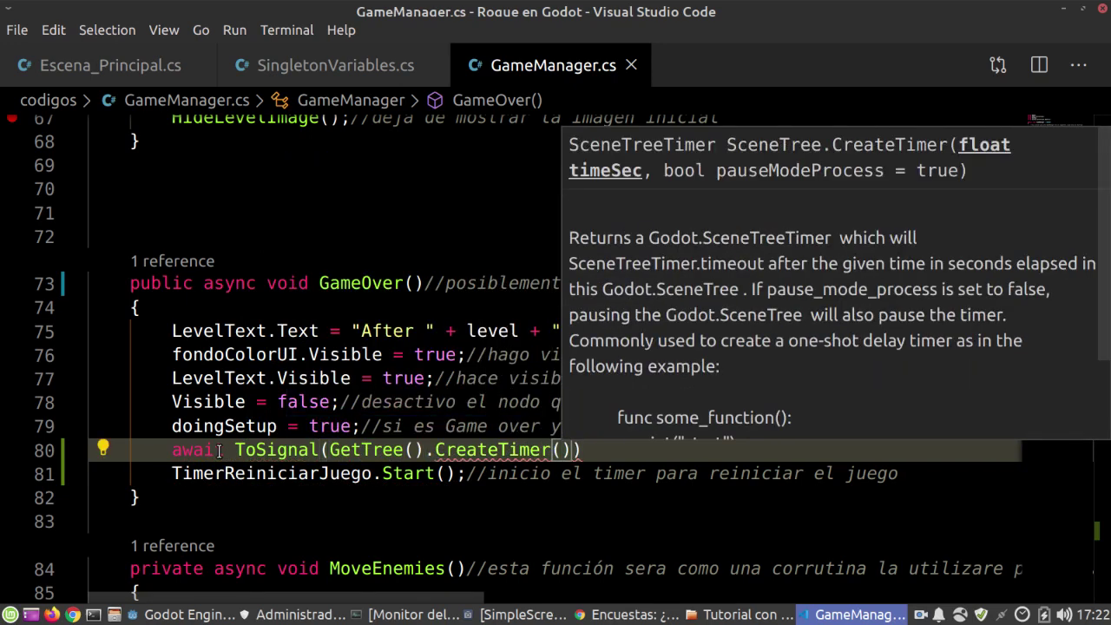
mouse_move(480, 447)
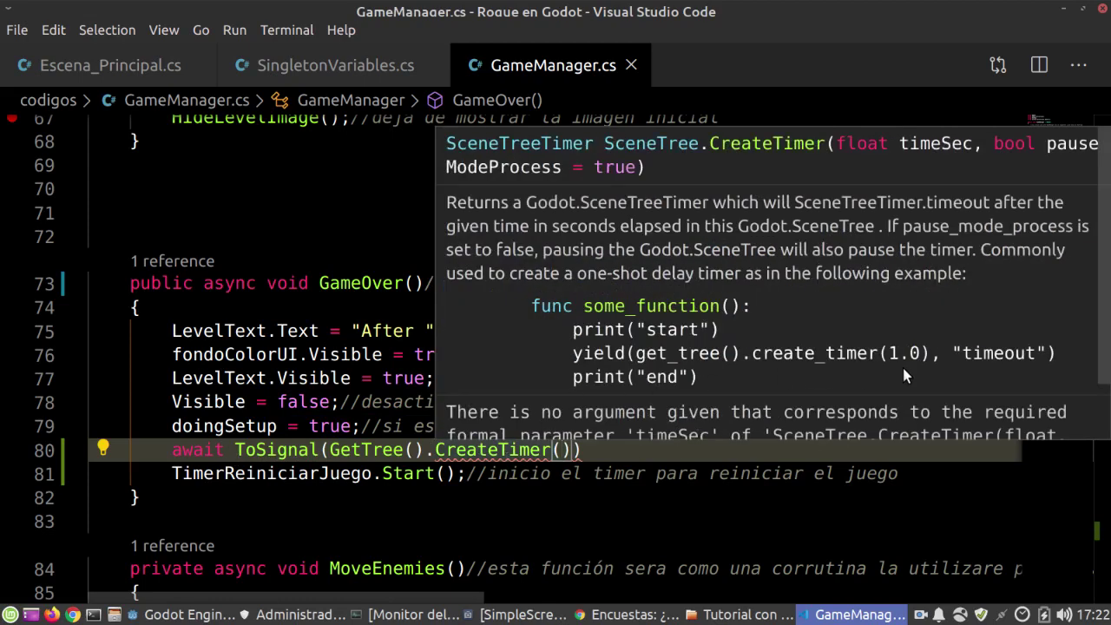
drag(881, 355, 1039, 353)
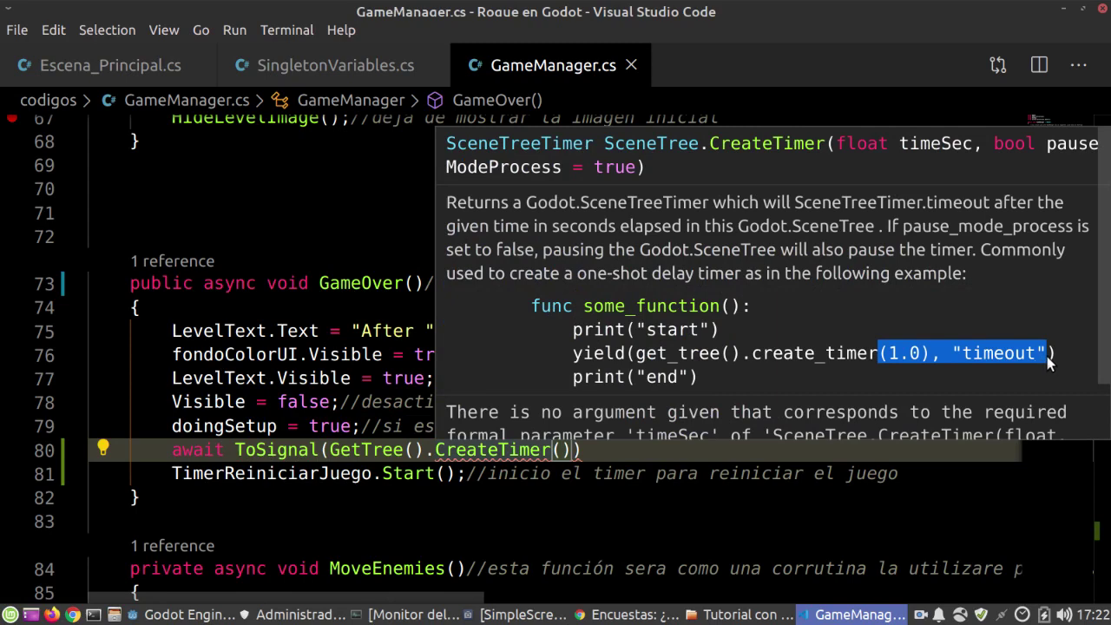
key(Escape)
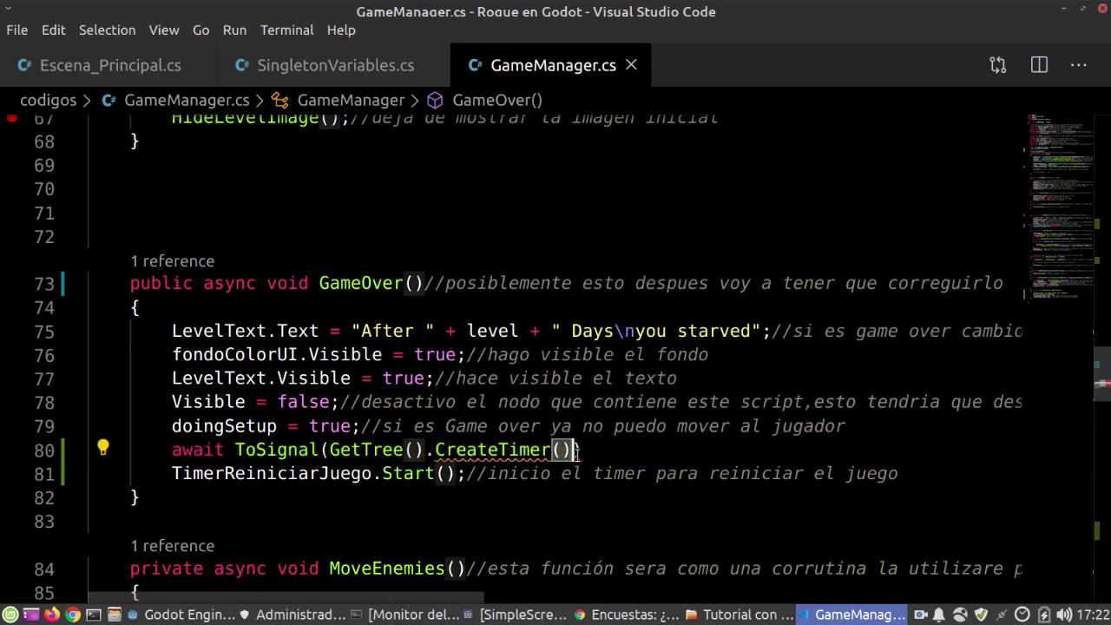
text(1.0), "timeout")
text(;)
Make the delay 1.0f and add the comment '//detengo por 1 segundo el tiempo'
click(593, 449)
text(f)
click(777, 448)
text(//detengo por 1 segundo )
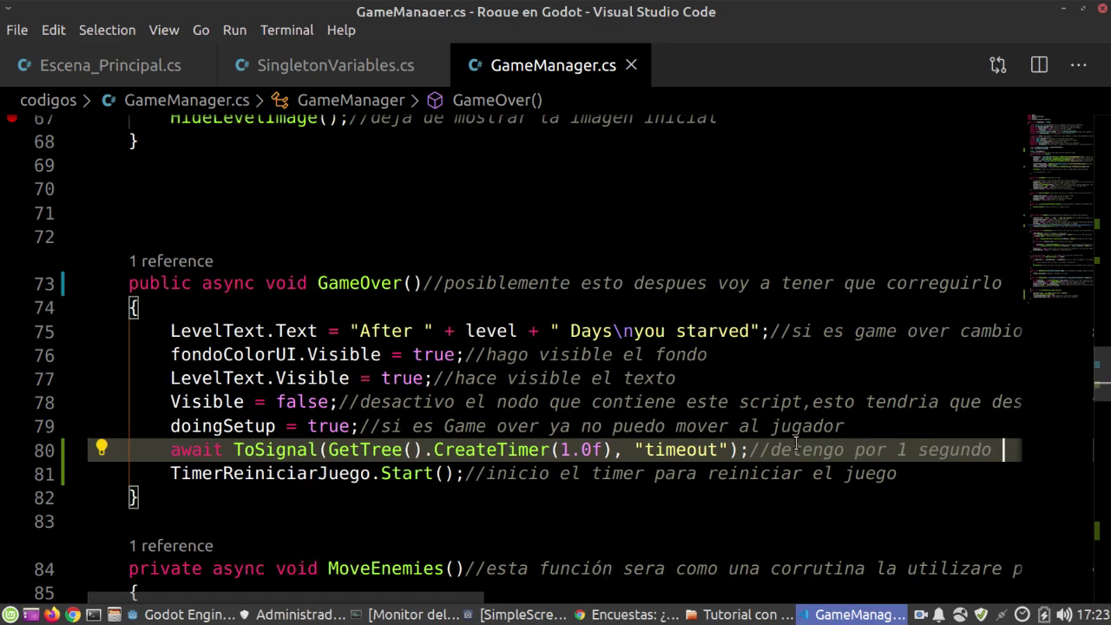
text(el tiempo)
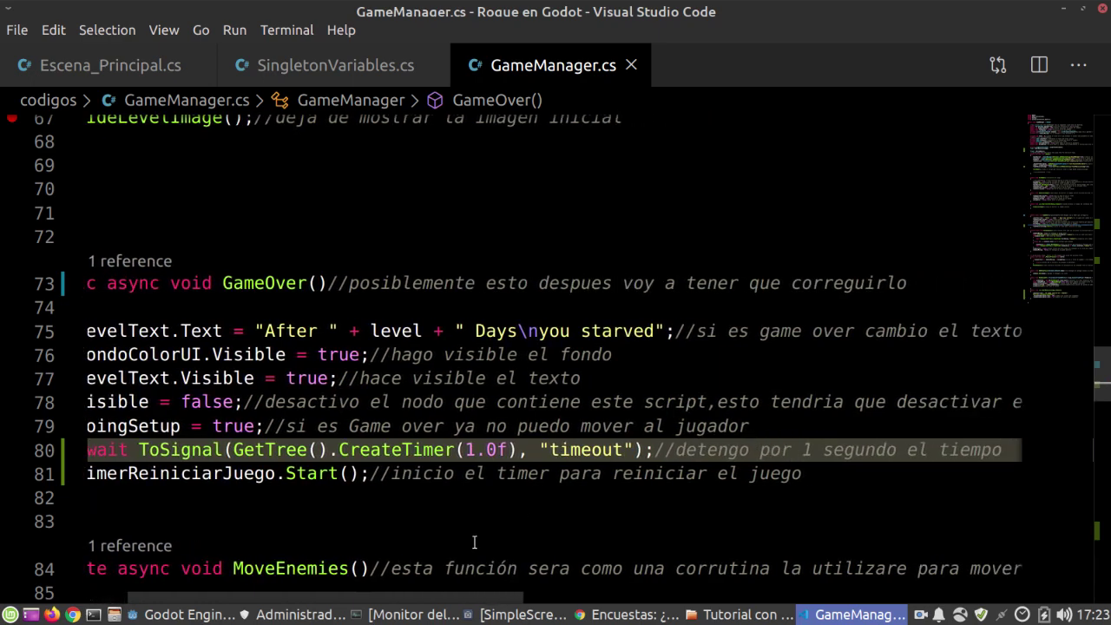
Undo the stray timer arguments pasted above the restart timer call
drag(451, 598, 411, 598)
click(171, 473)
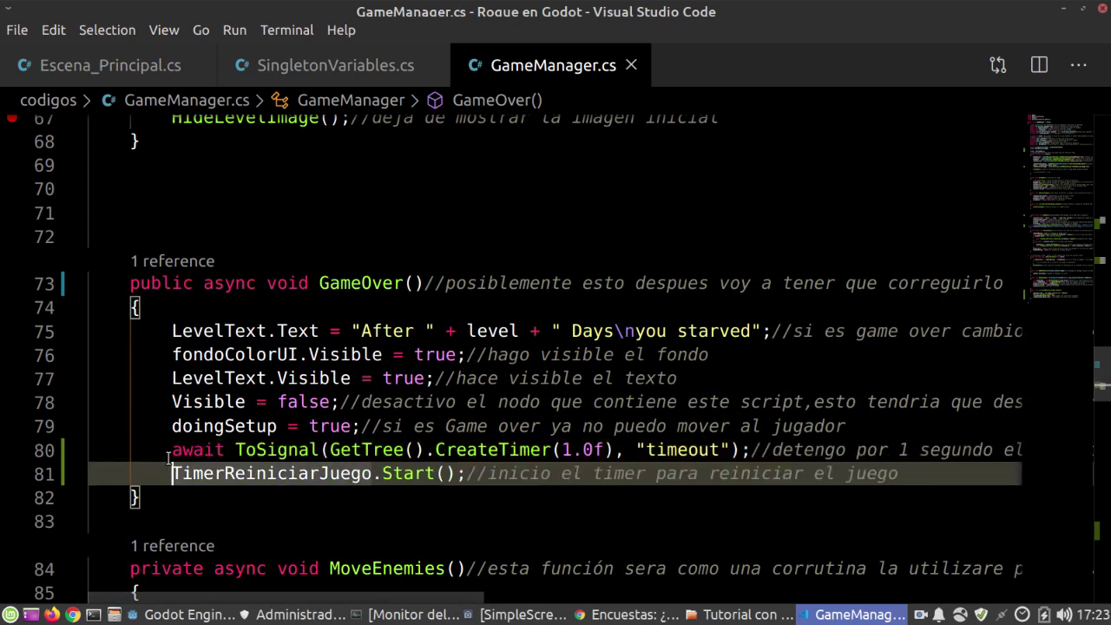
key(Return)
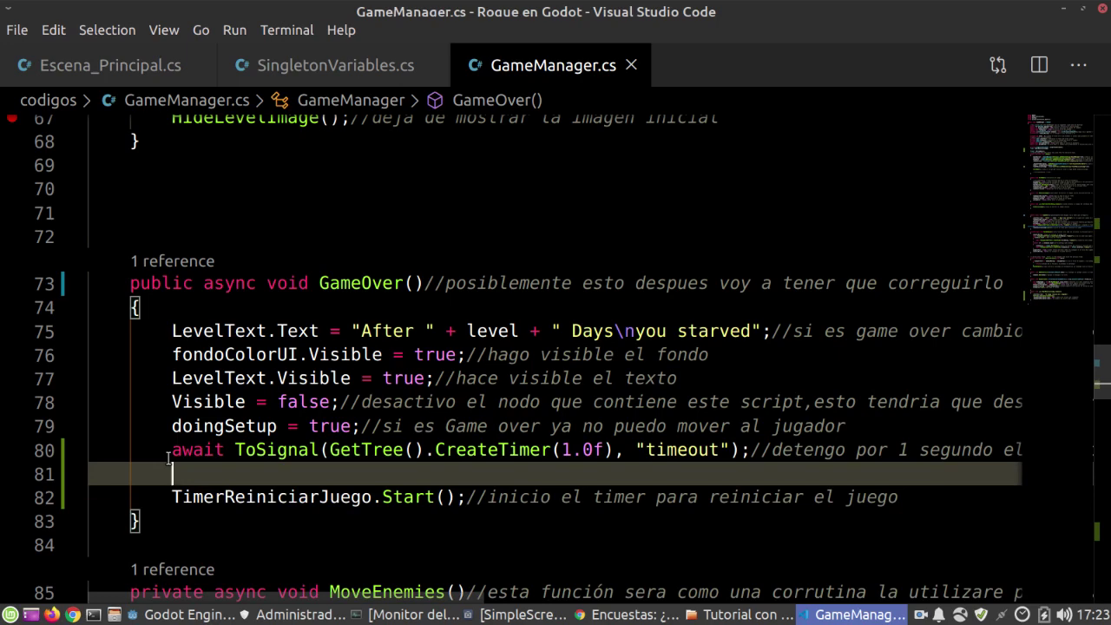
text((1.0), "timeout")
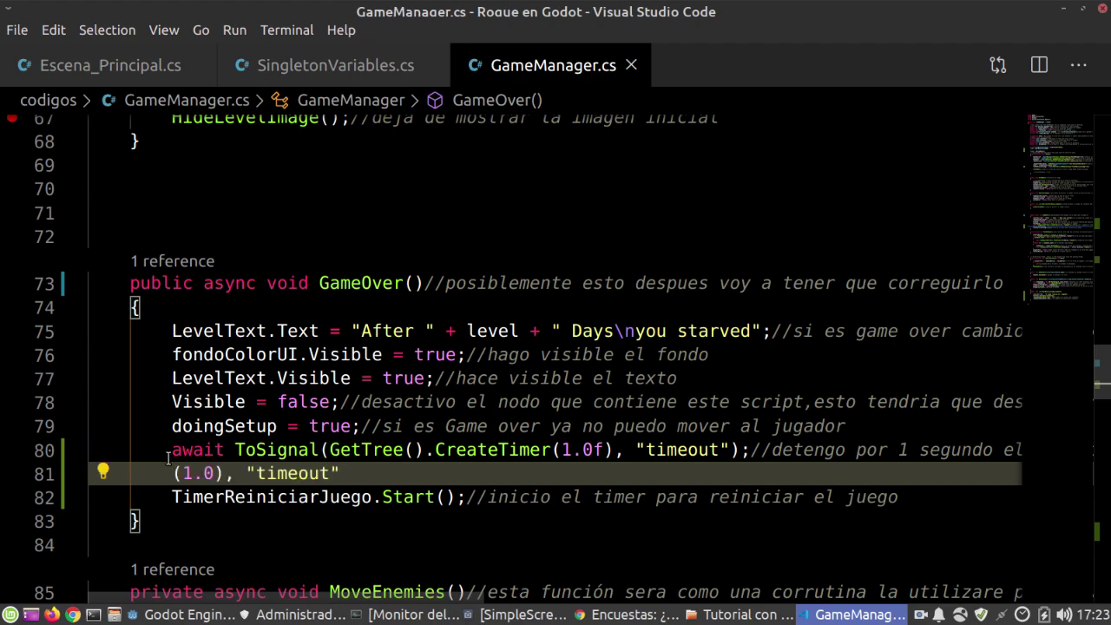
key(ctrl+z)
drag(1098, 382, 1098, 543)
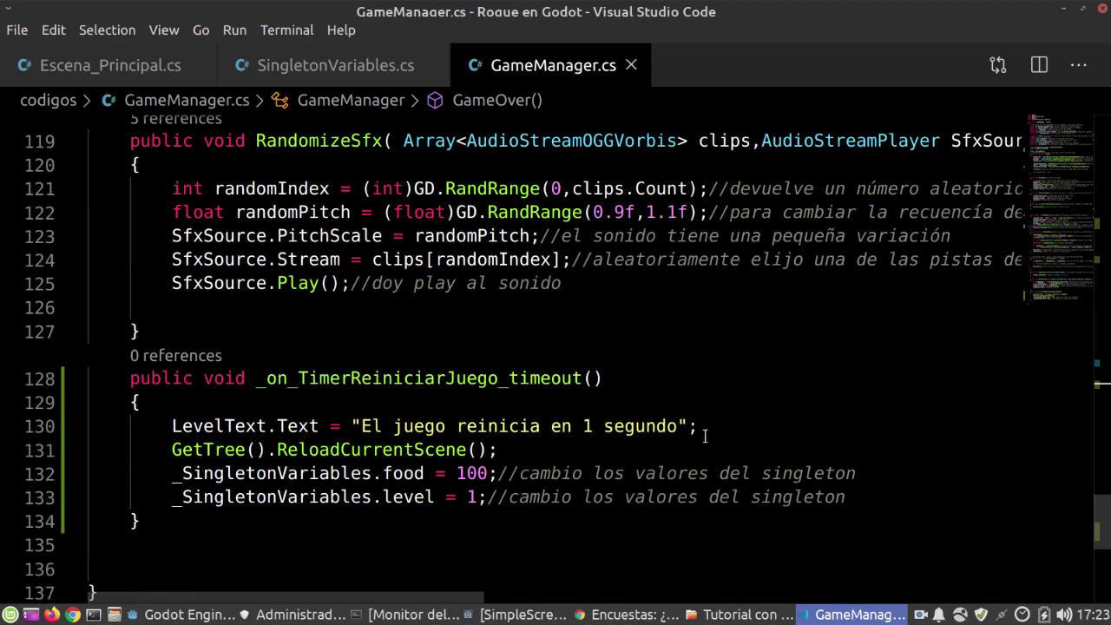
Paste the "El juego reinicia en 1 segundo" LevelText line on line 81
drag(705, 436, 49, 432)
key(ctrl+c)
scroll(401, 479, up, 3)
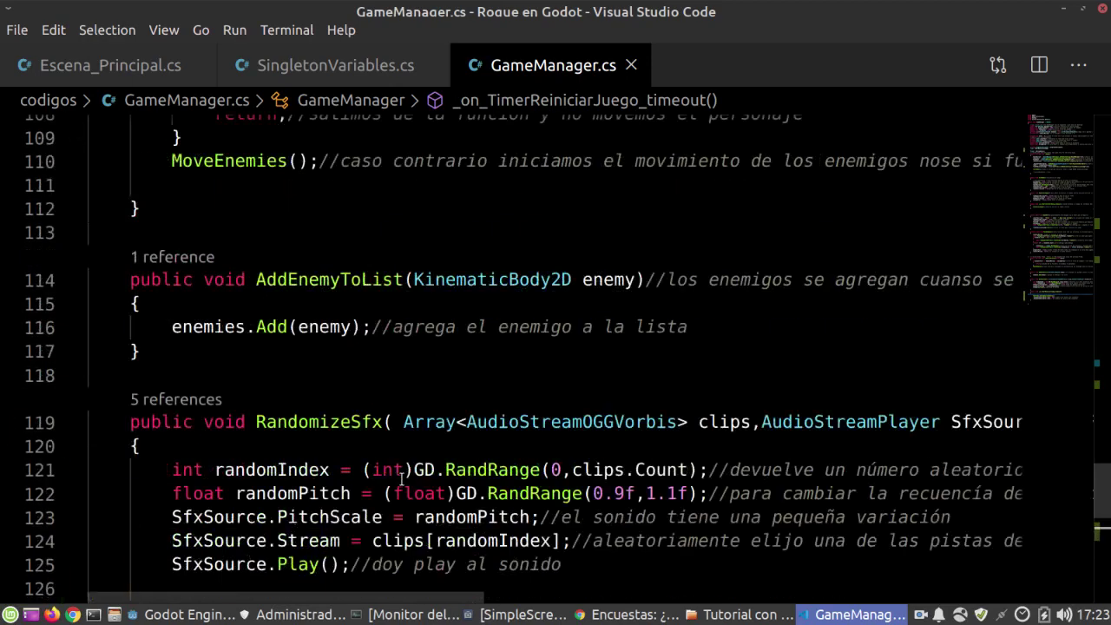
scroll(400, 480, up, 9)
scroll(401, 476, up, 4)
click(277, 275)
key(ctrl+v)
key(BackSpace)
key(BackSpace)
Duplicate the one-second await line just above the restart timer call
click(234, 244)
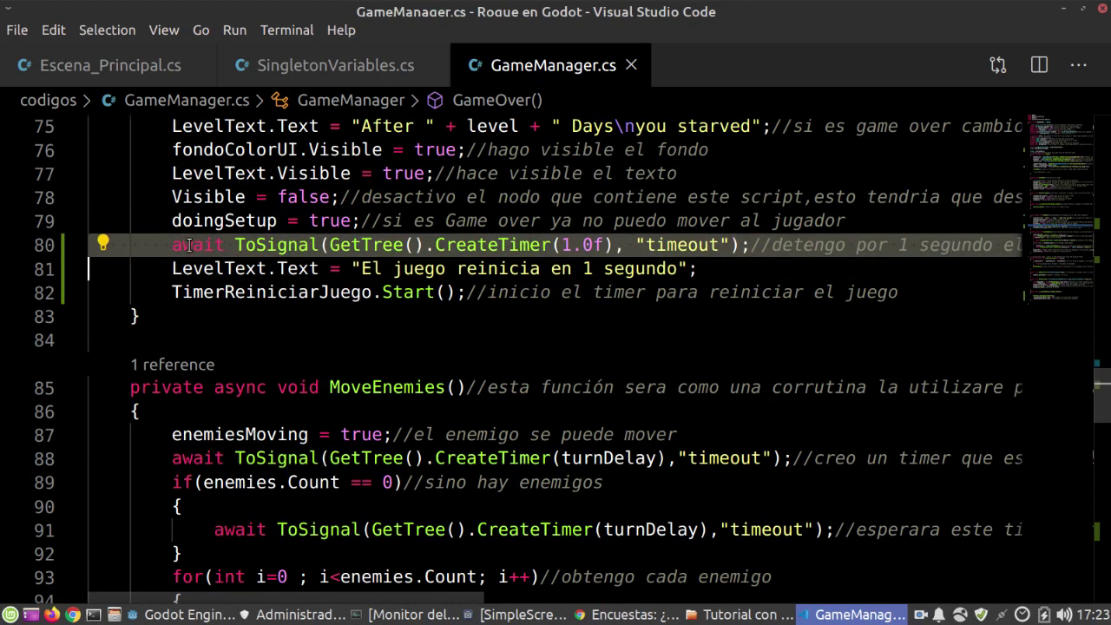
click(166, 292)
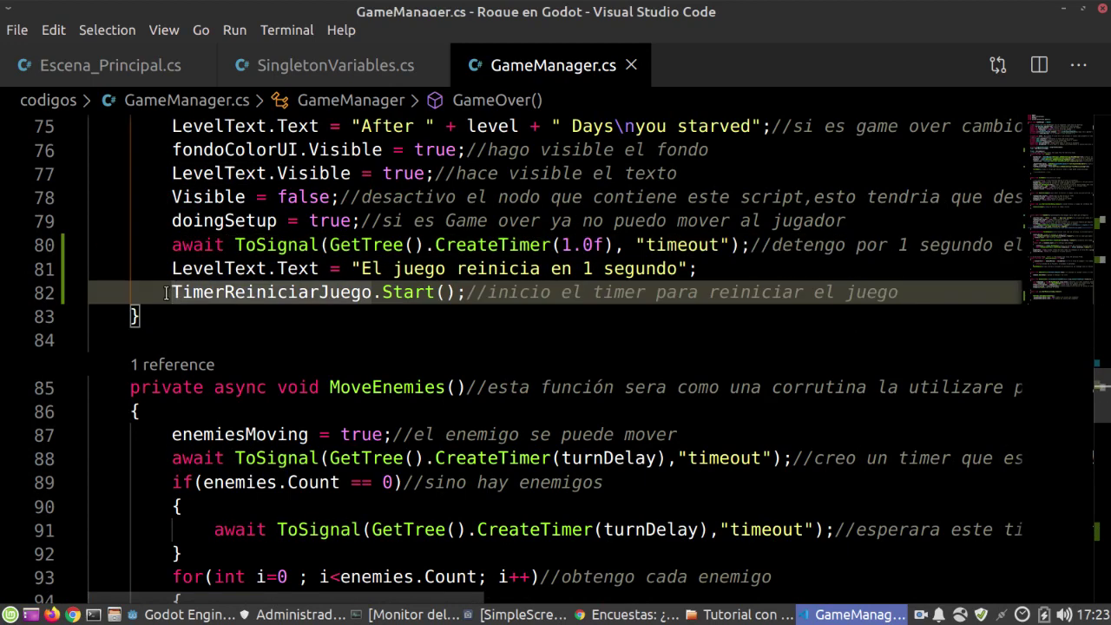
key(Return)
key(ctrl+v)
click(259, 292)
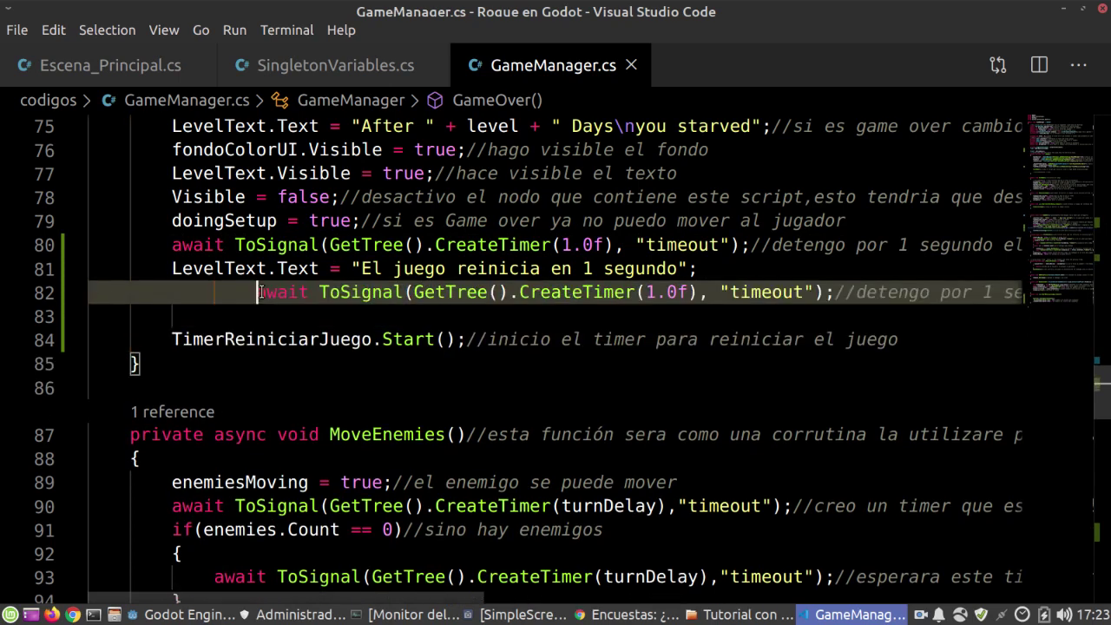
drag(258, 293, 744, 293)
key(shift+Tab)
key(shift+Tab)
click(228, 314)
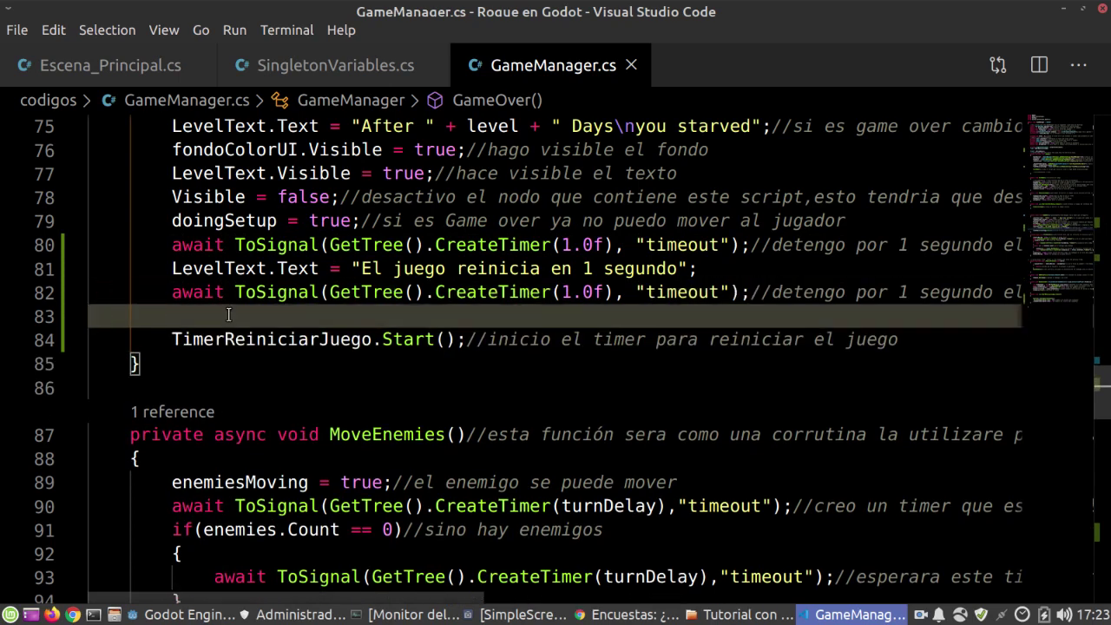
key(BackSpace)
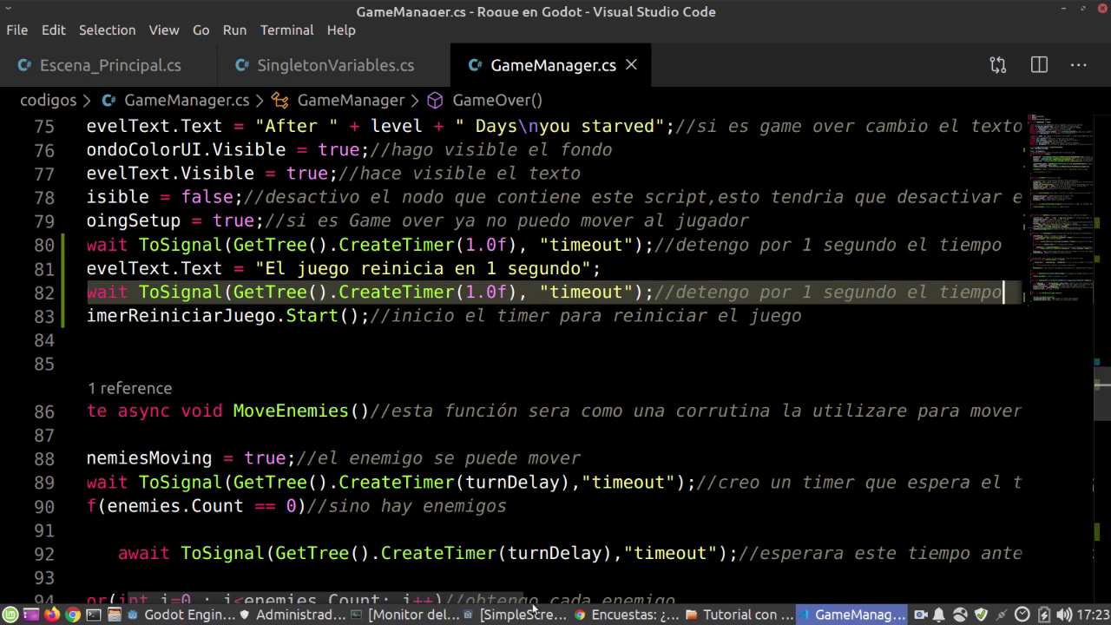
Reword both wait comments to 'detengo por 1 segundo el flujo del código'
drag(440, 601, 395, 601)
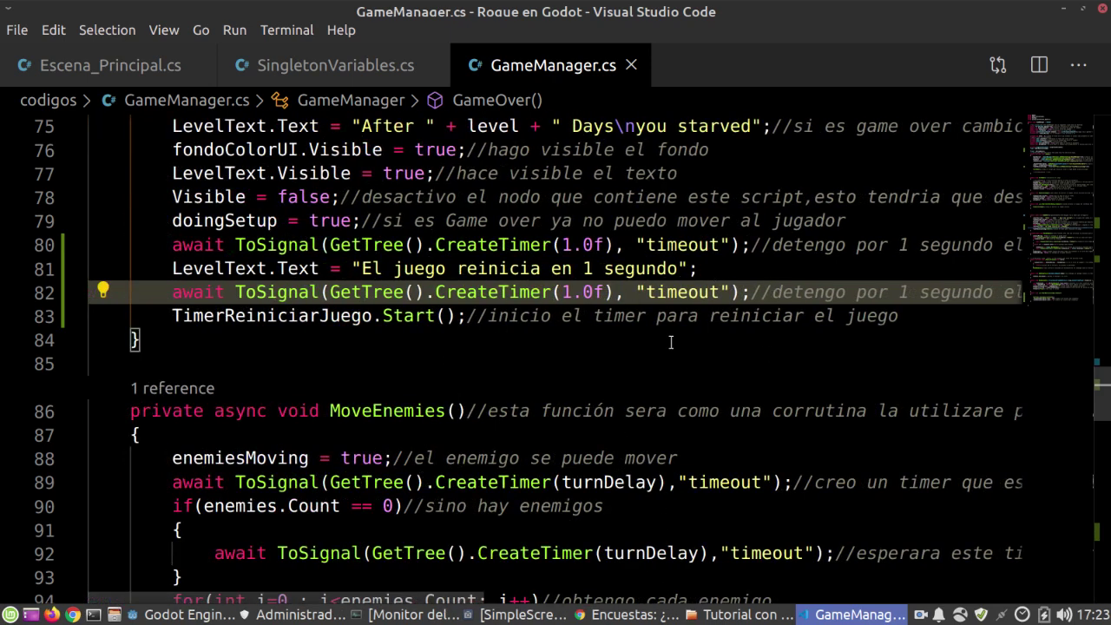
drag(510, 601, 675, 602)
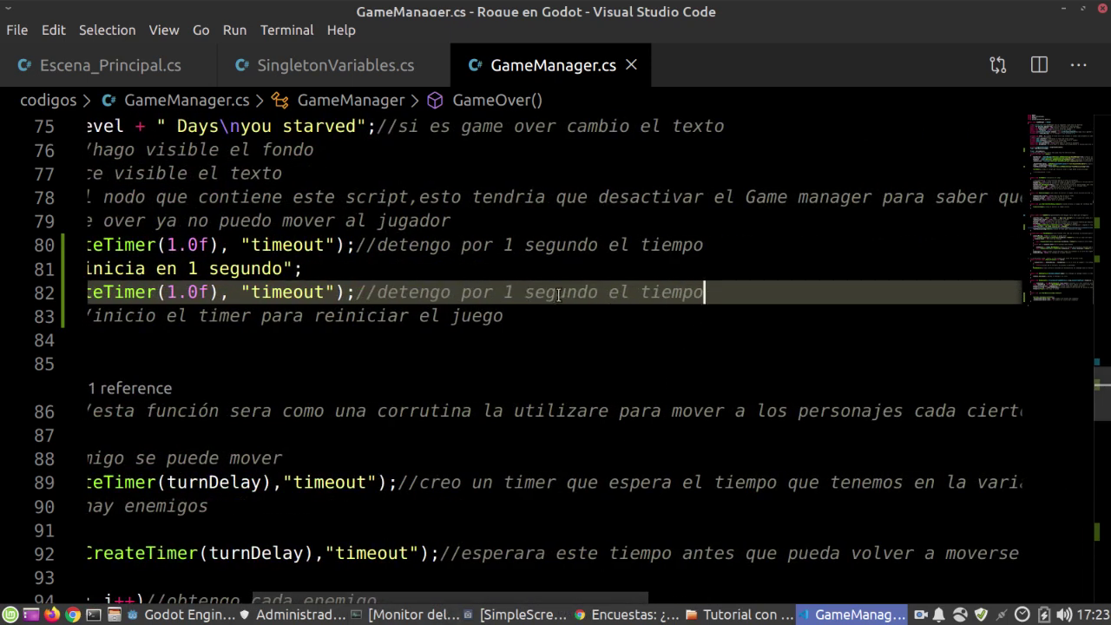
double_click(703, 292)
text(fl)
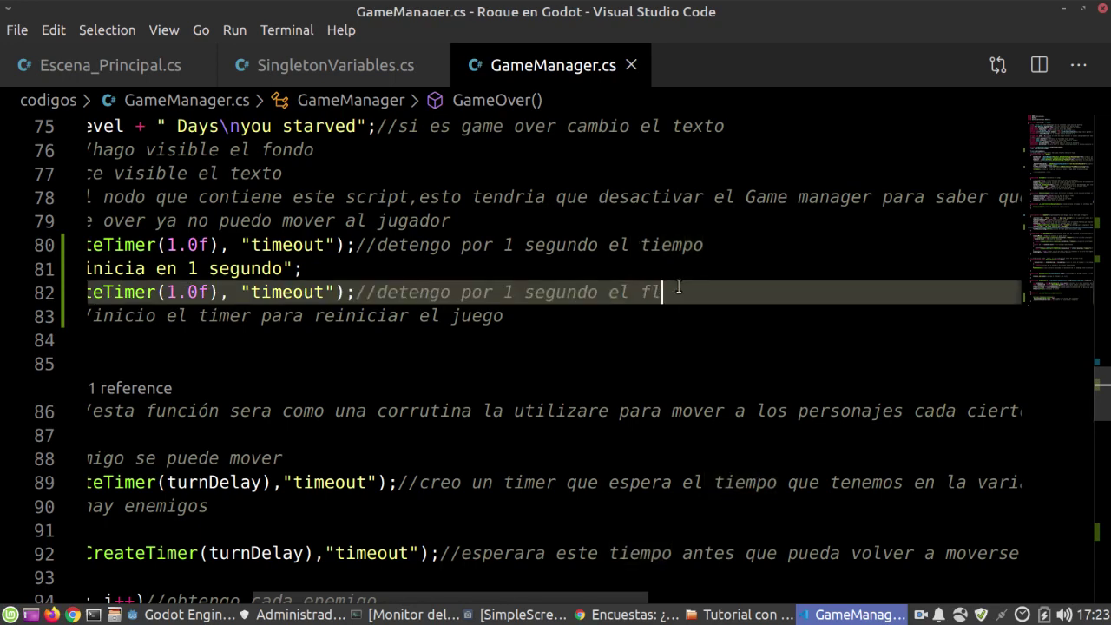
text(ujo del c+)
key(BackSpace)
text(ódigo)
click(682, 292)
drag(355, 291, 835, 292)
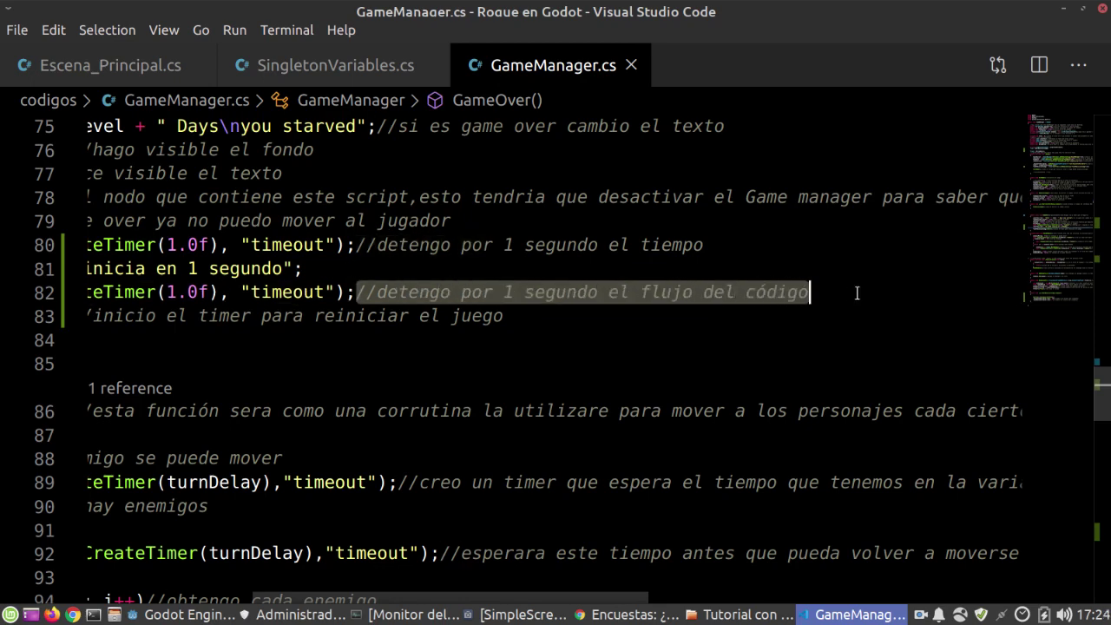
key(ctrl+c)
drag(704, 245, 356, 245)
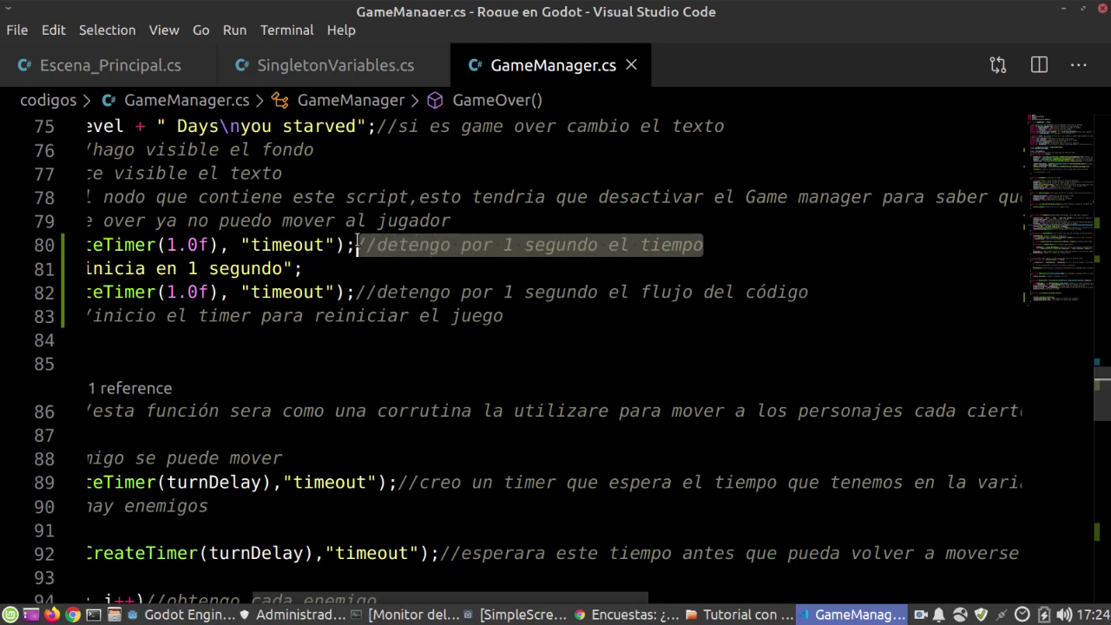
key(ctrl+v)
scroll(527, 326, left, 6)
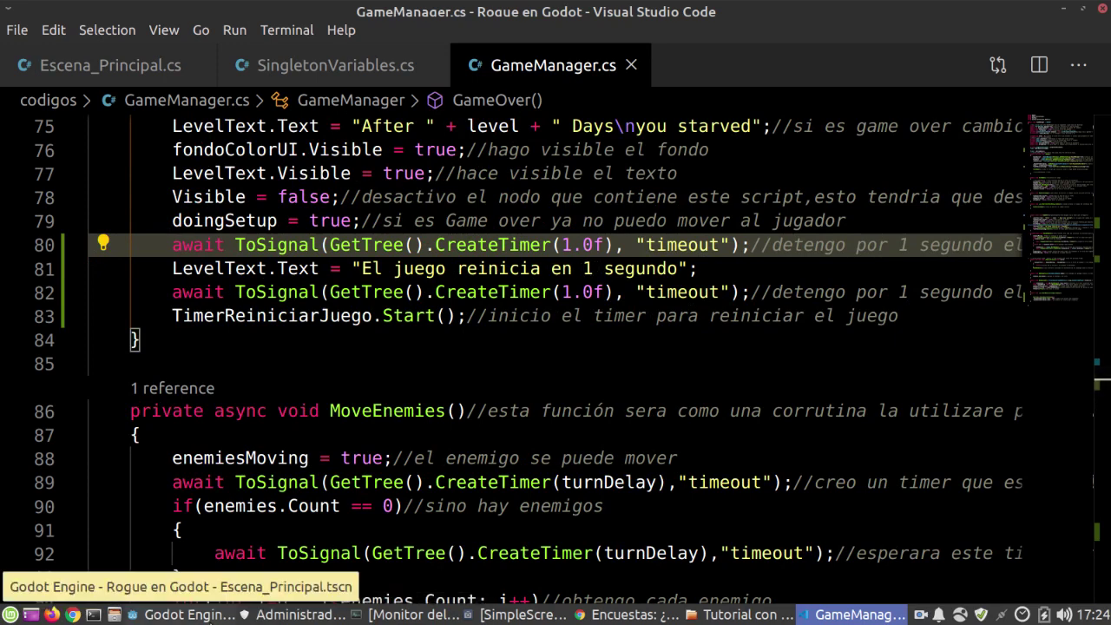
Run the game with F5, walk the player to the exit into Day 2, then stop and return to GameManager.cs
click(180, 614)
key(F5)
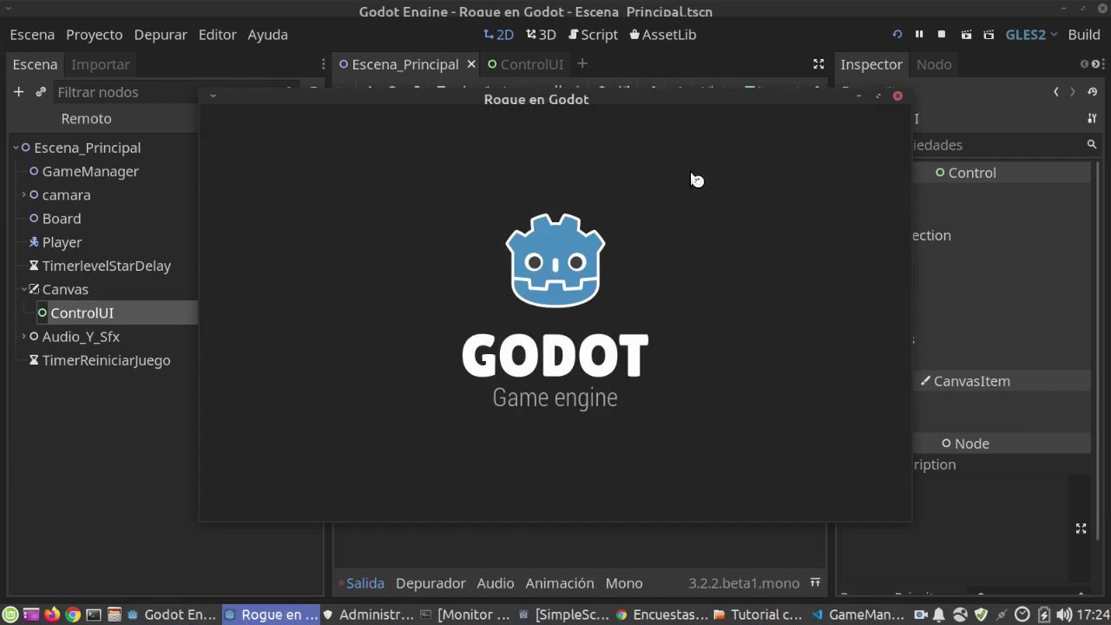
key(Right)
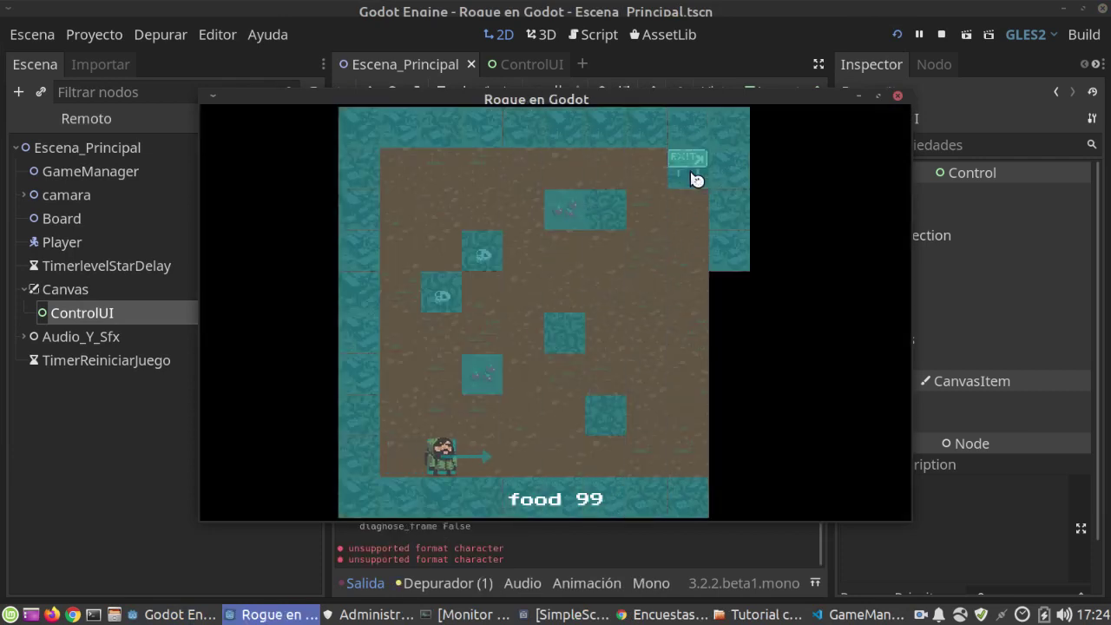
key(Right)
key(Up)
key(Up)
key(Right)
key(Up)
key(Up)
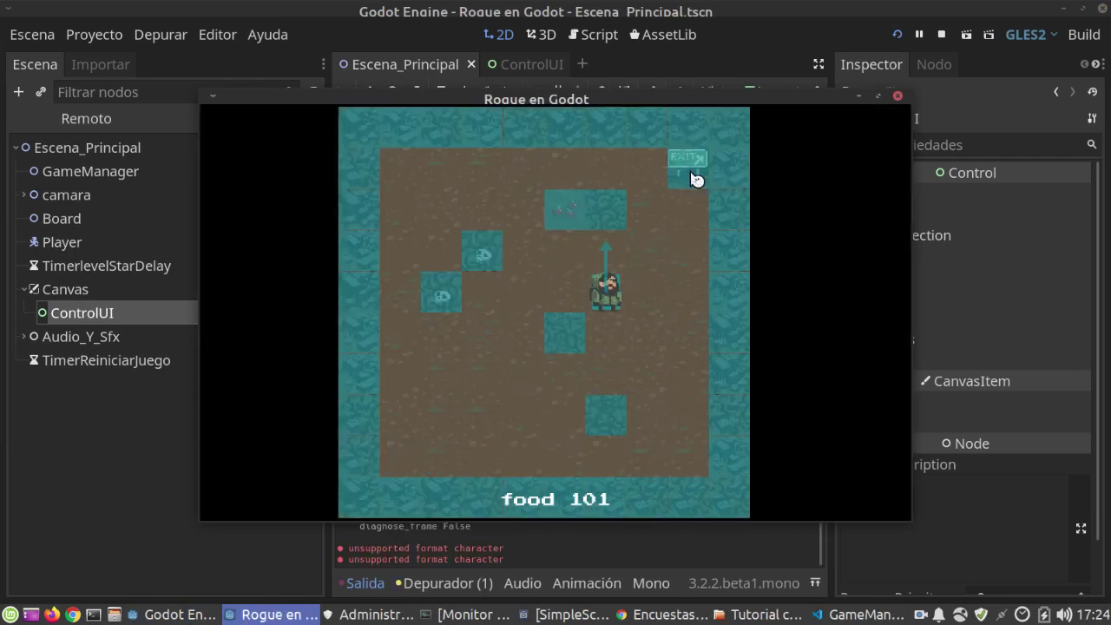
key(Right)
key(Right)
key(Up)
key(Up)
key(Up)
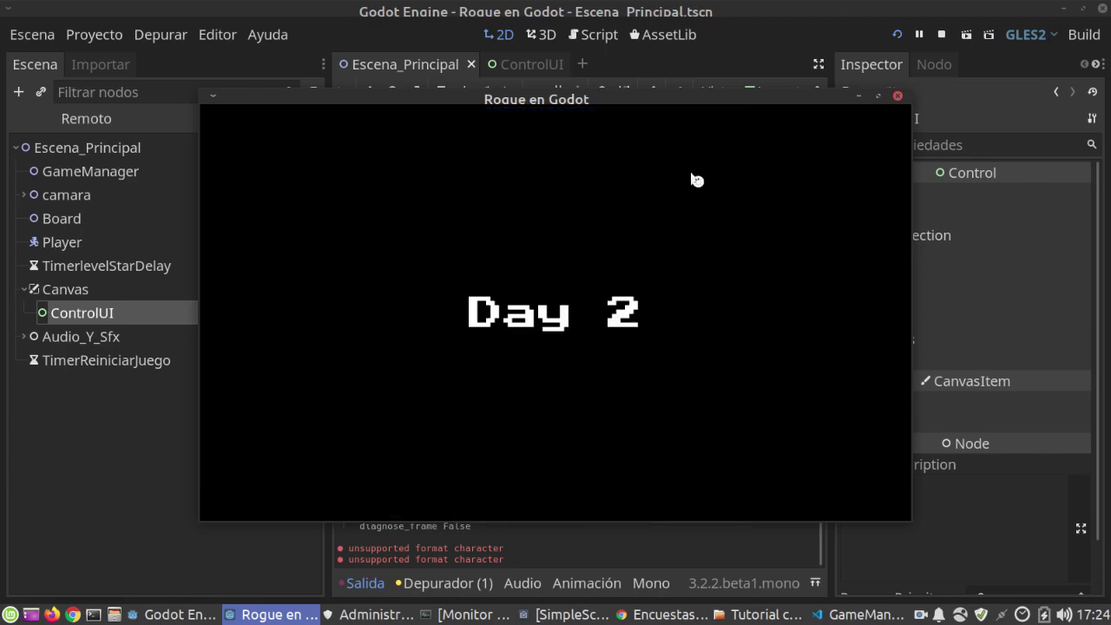
key(Up)
key(Up)
key(Up)
key(Up)
key(Up)
key(Up)
key(Up)
key(Up)
key(Up)
key(Up)
key(Up)
key(Up)
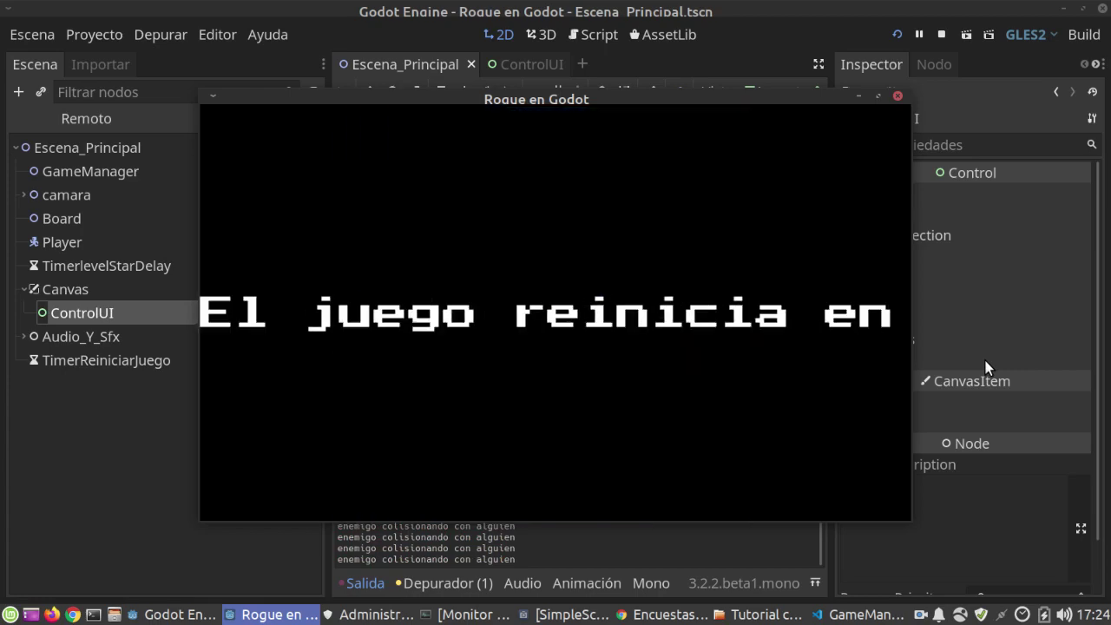
click(897, 96)
click(841, 619)
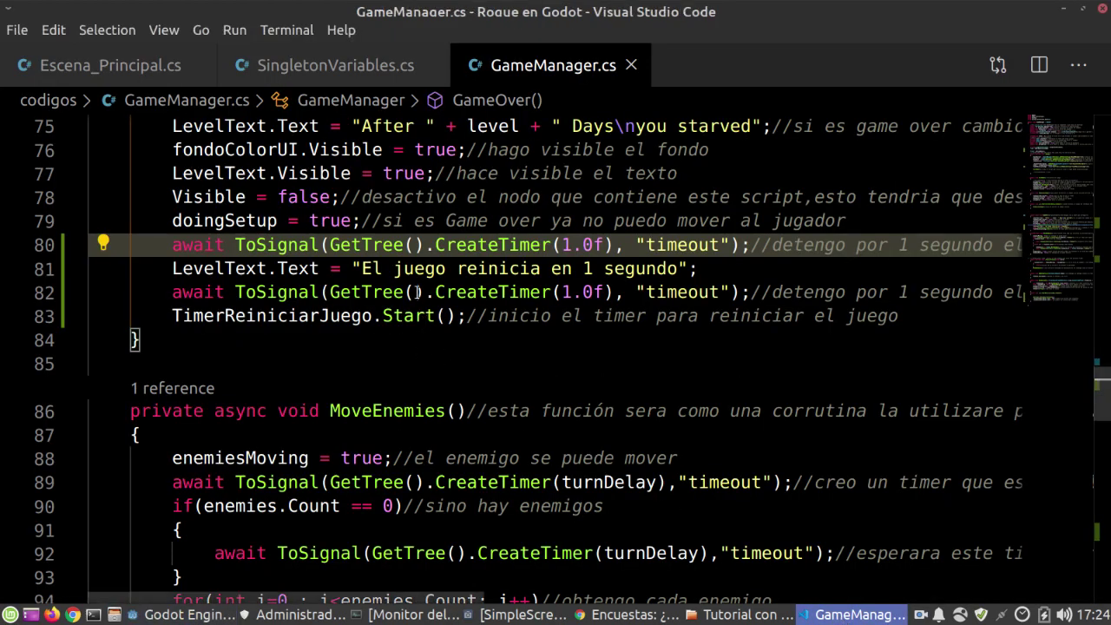
Insert a \n break after 'El juego reinicia', removing the following space, then return to Godot
click(544, 269)
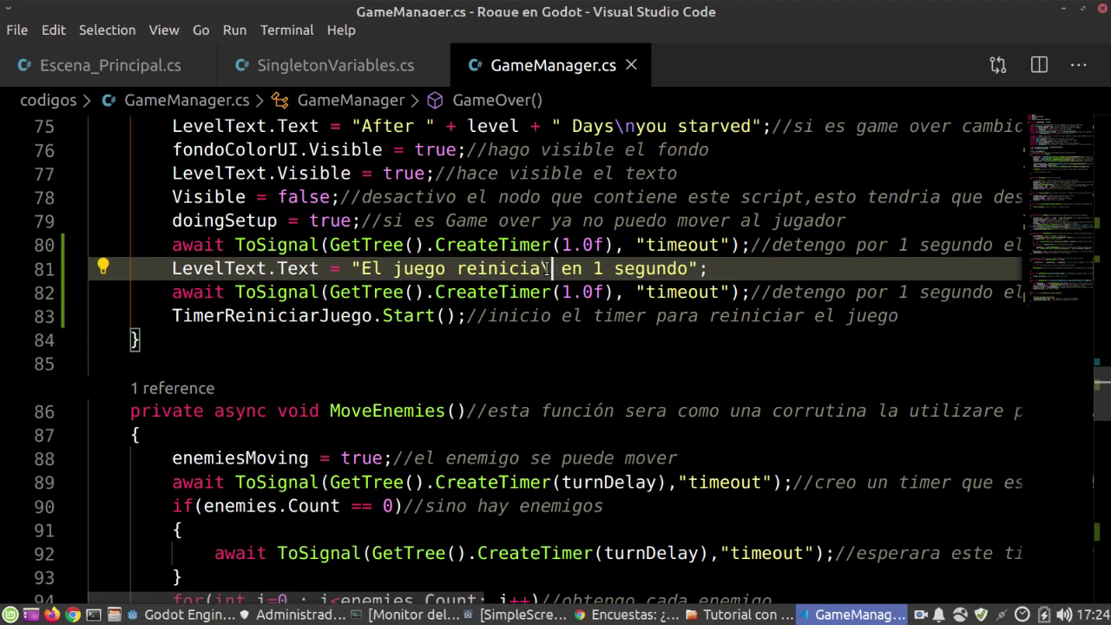
text(n)
key(Delete)
click(132, 614)
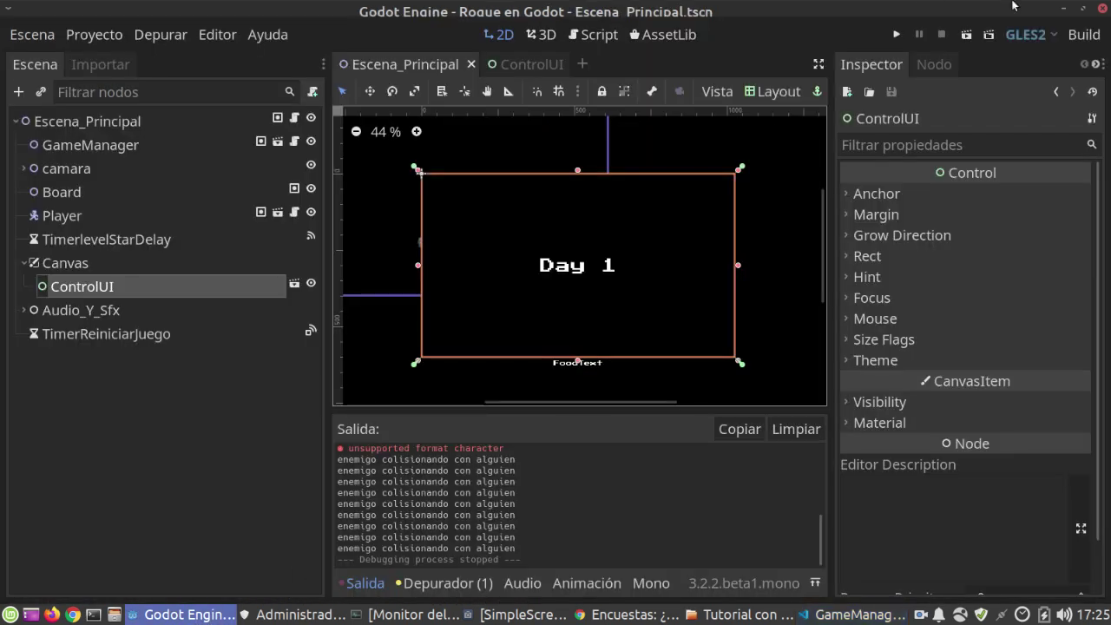
click(896, 35)
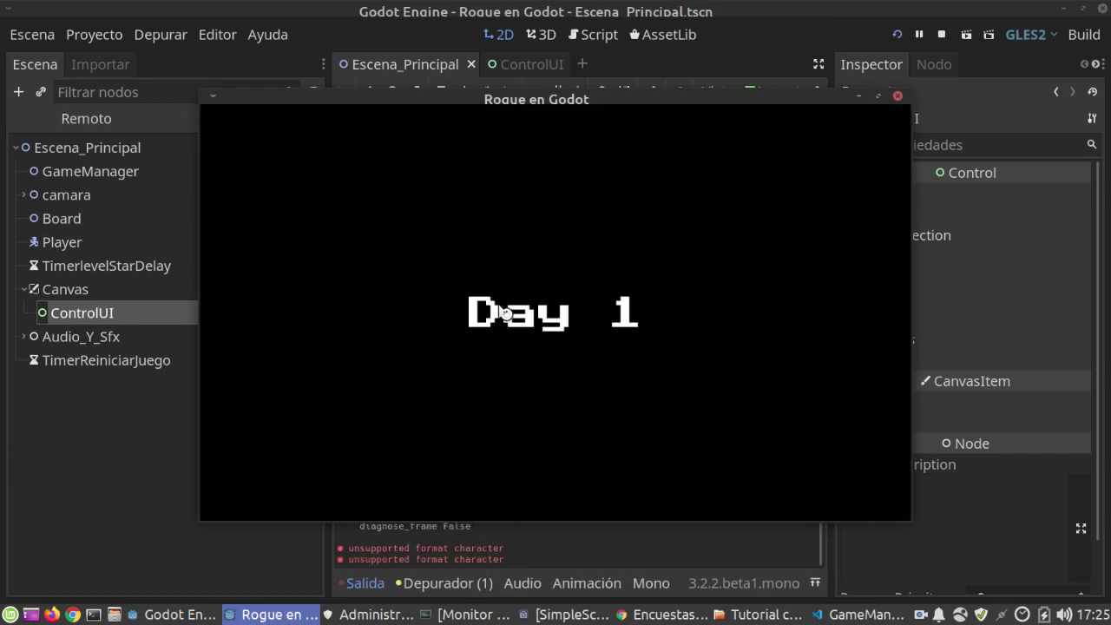
key(Right)
key(Right)
key(Right)
key(Right)
key(Up)
key(Up)
key(Up)
key(Right)
key(Up)
key(Up)
key(Up)
key(Up)
key(Right)
key(Right)
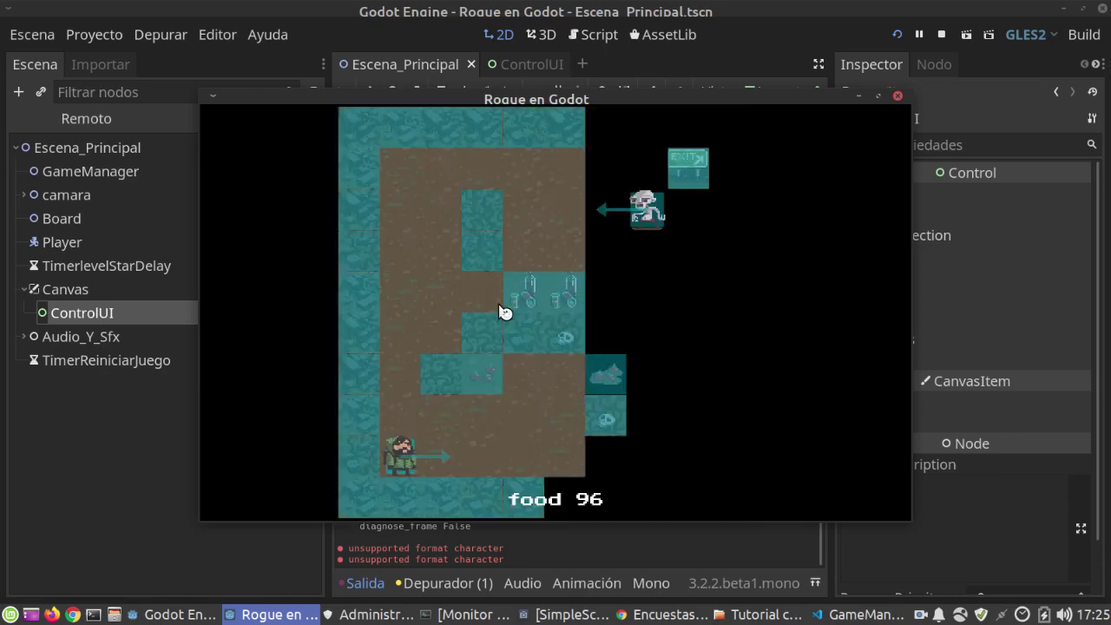
key(Right)
key(Right)
key(Right)
key(Right)
key(Up)
key(Up)
key(Up)
key(Up)
key(Up)
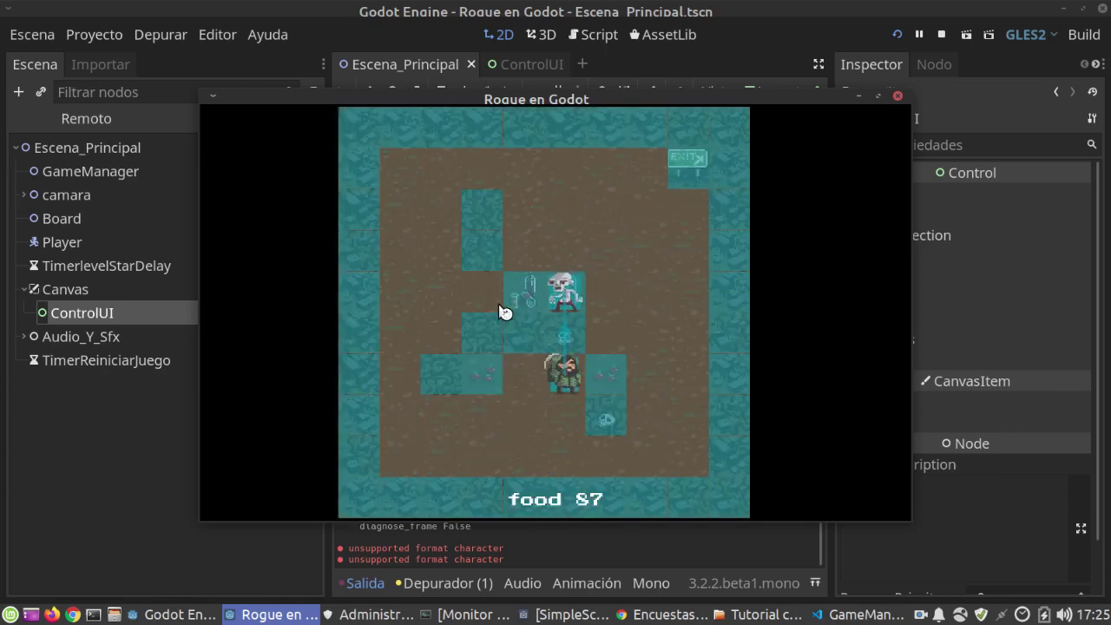
key(Up)
key(Up)
key(Up)
key(Up)
key(Up)
key(Up)
key(Up)
key(Up)
key(Up)
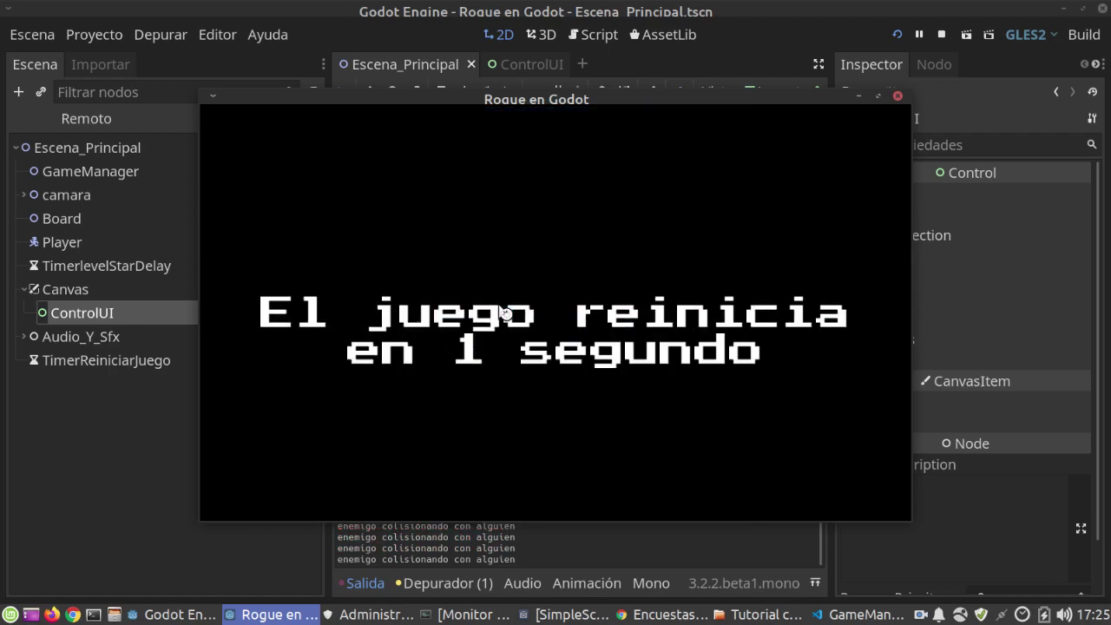
key(Right)
key(Right)
key(Right)
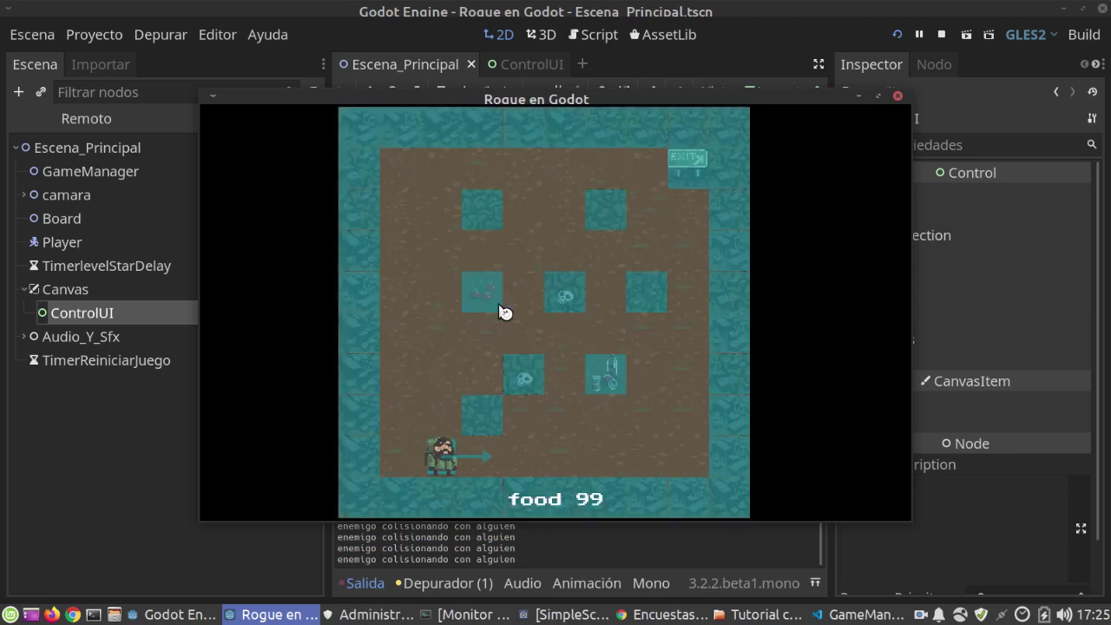
key(Up)
key(Right)
key(Right)
key(Up)
key(Left)
key(Up)
key(Left)
key(Up)
key(Left)
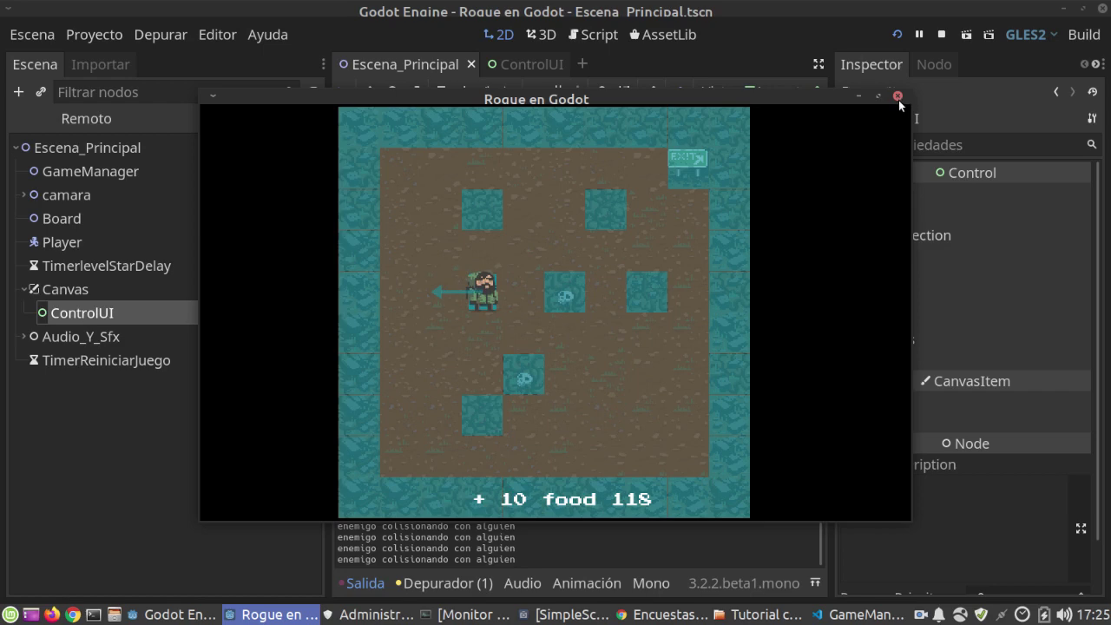
click(897, 95)
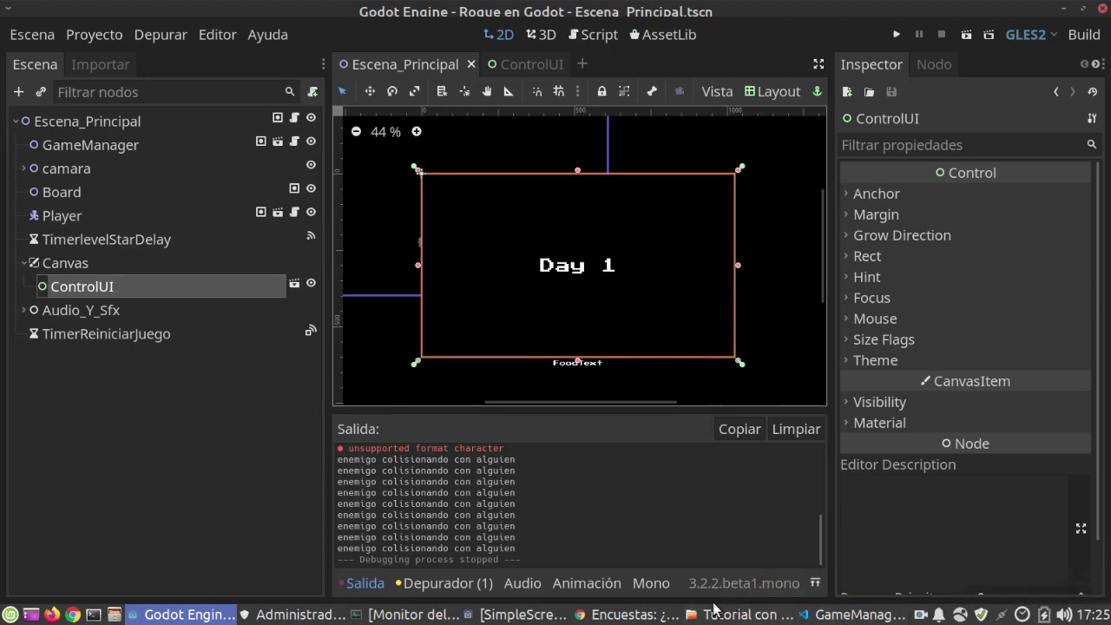
Comment out the second one-second await line with //
click(855, 614)
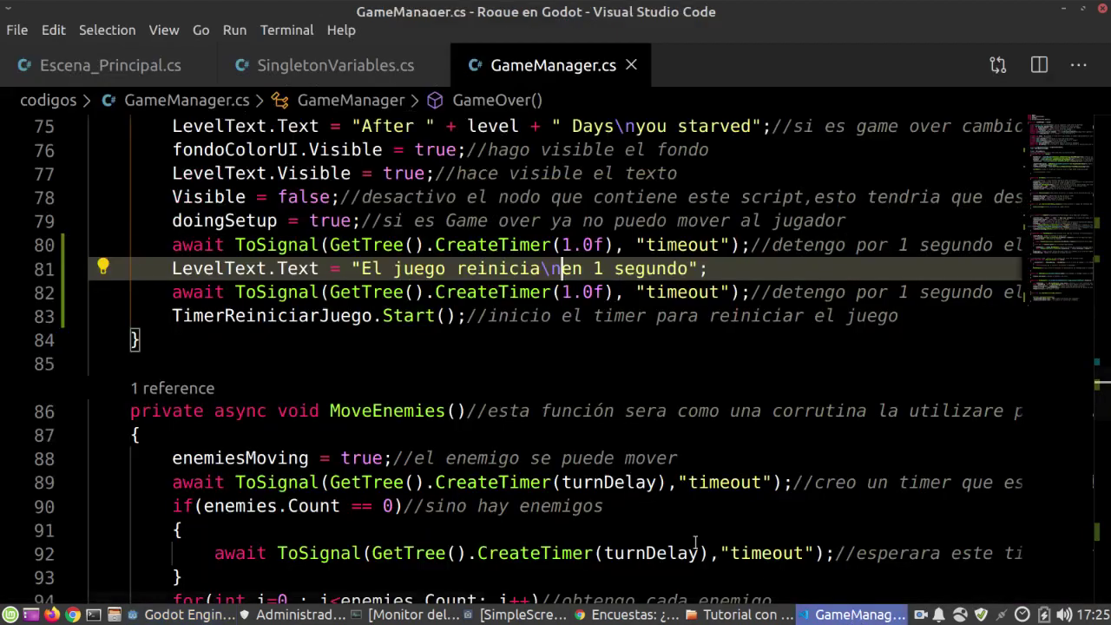
click(170, 291)
text(//)
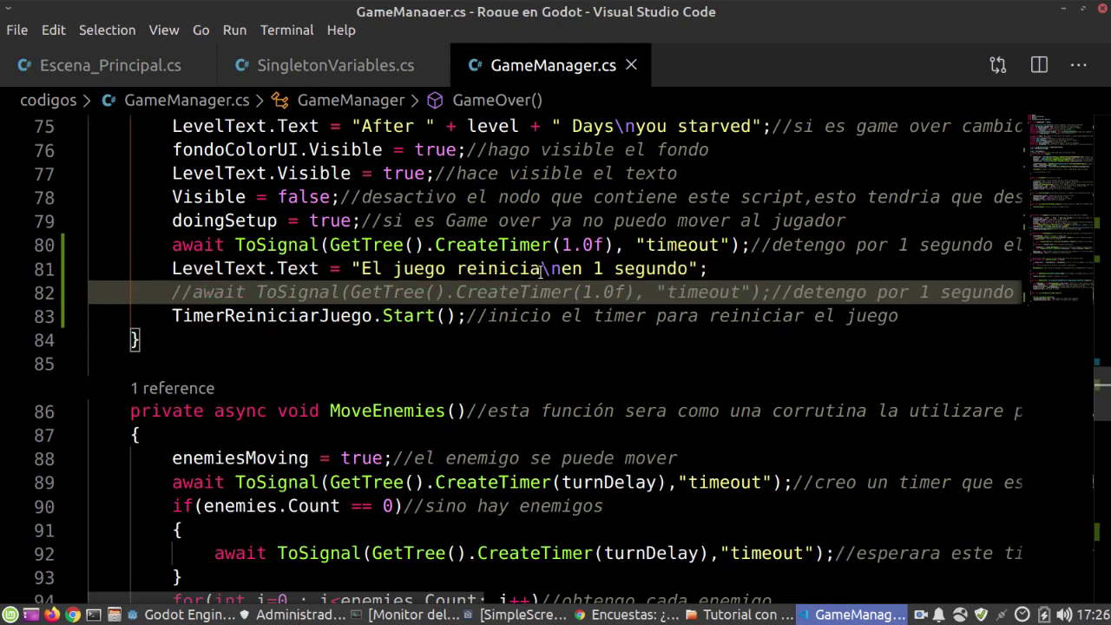
Change the message to "the game reload \nin 1 second" with comment //cambio la frase
drag(361, 268, 543, 270)
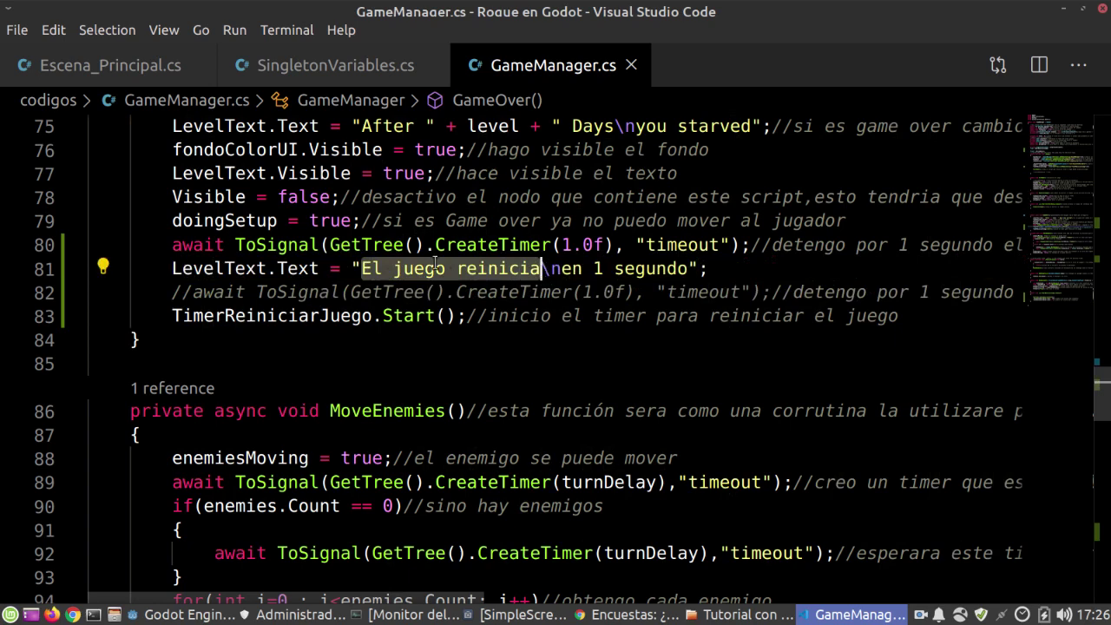
text(the game re)
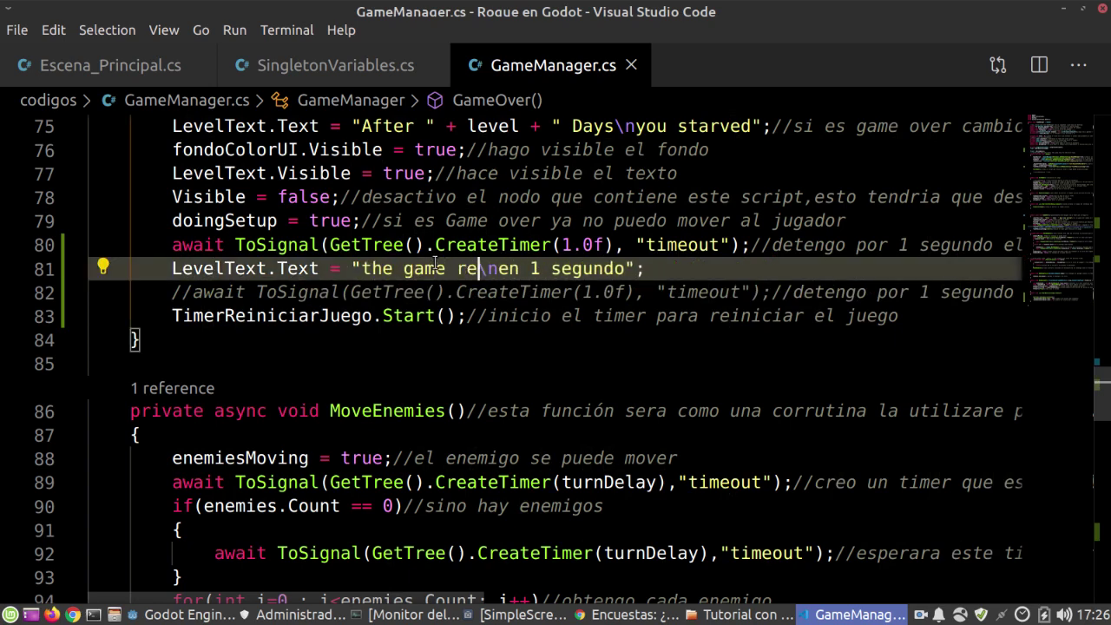
text(load)
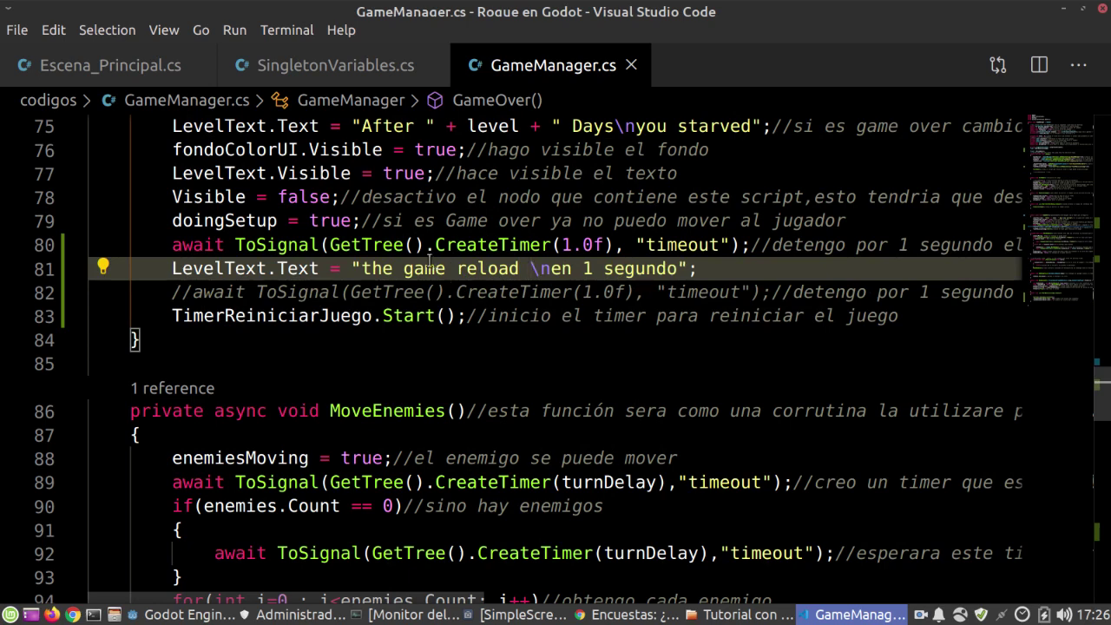
drag(568, 271, 551, 271)
text(in)
click(651, 270)
double_click(650, 270)
text(seconf)
key(BackSpace)
text(d)
click(715, 264)
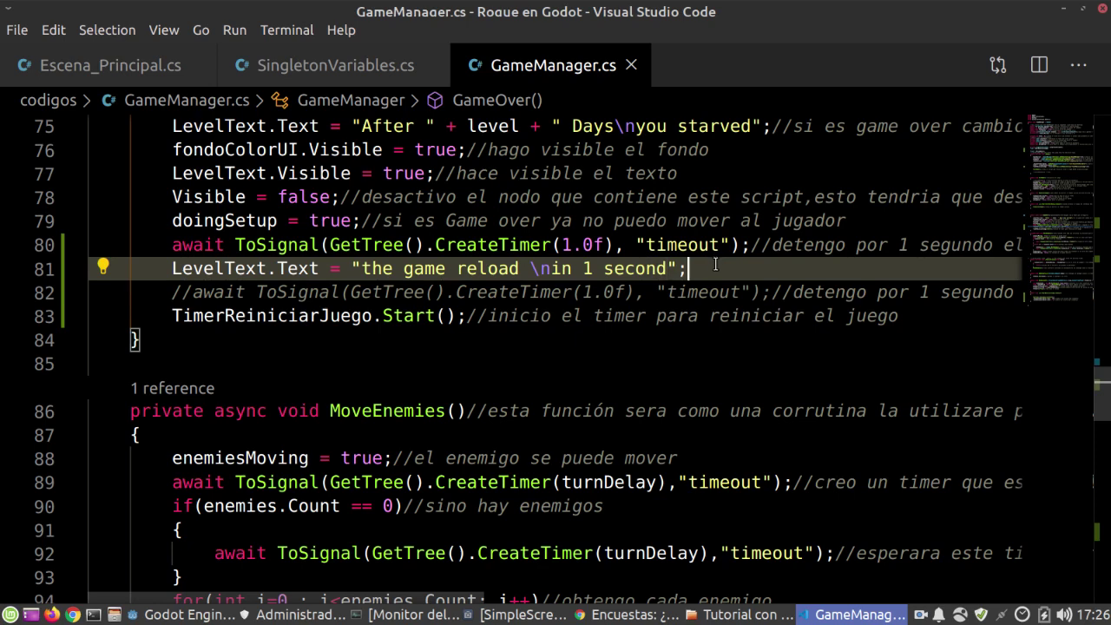
text(//cambio la frase)
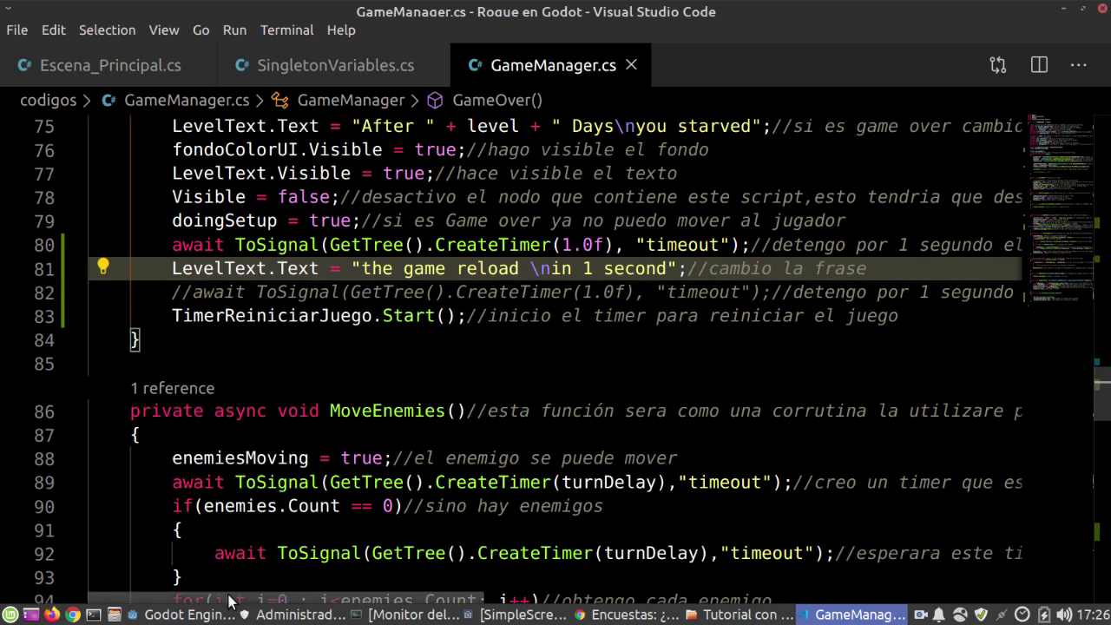
Back in Godot, save the scene and run the game
click(566, 246)
key(alt+Tab)
click(891, 33)
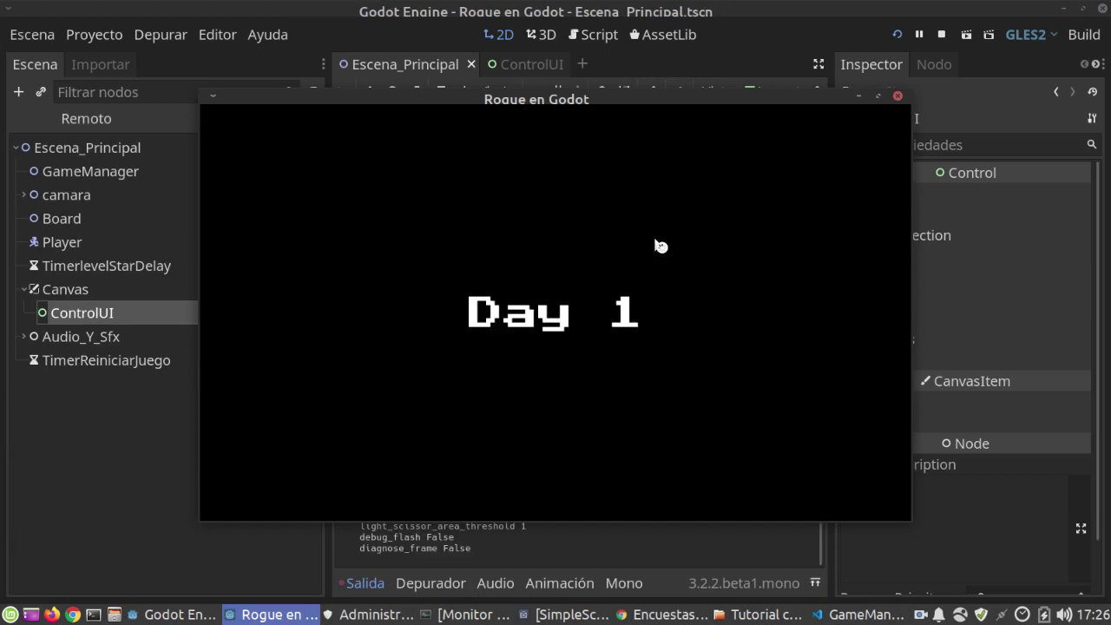
key(Right)
key(Right)
key(Up)
key(Up)
key(Right)
key(Right)
key(Up)
key(Up)
key(Up)
key(Up)
key(Right)
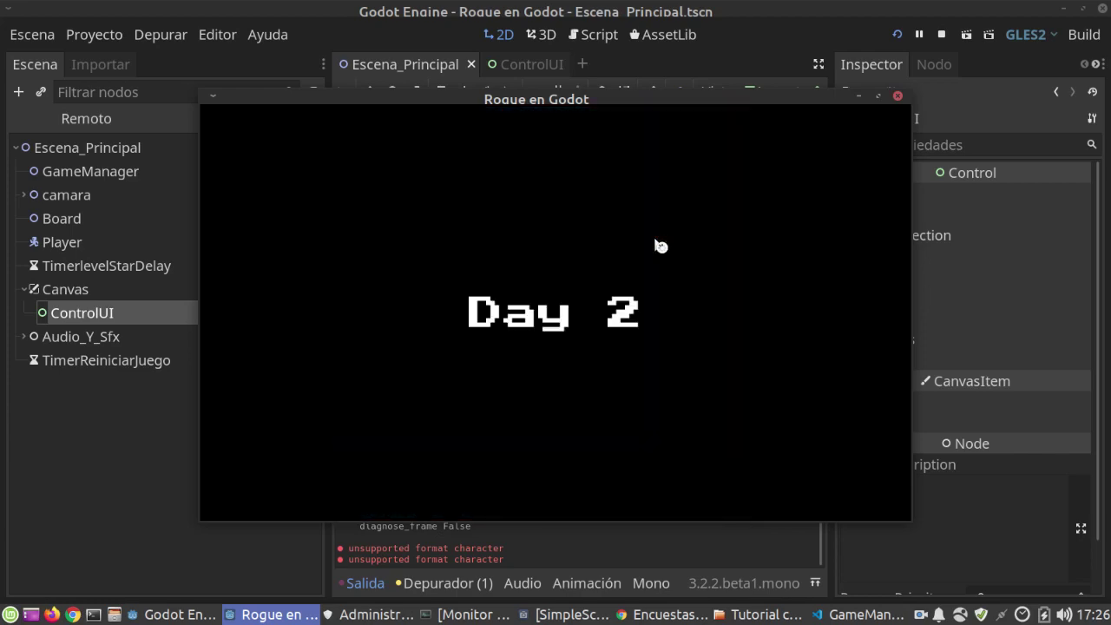
key(Right)
key(Right)
key(Right)
key(Right)
key(Right)
key(Up)
key(Up)
key(Up)
key(Up)
key(Up)
key(Up)
key(Up)
key(Up)
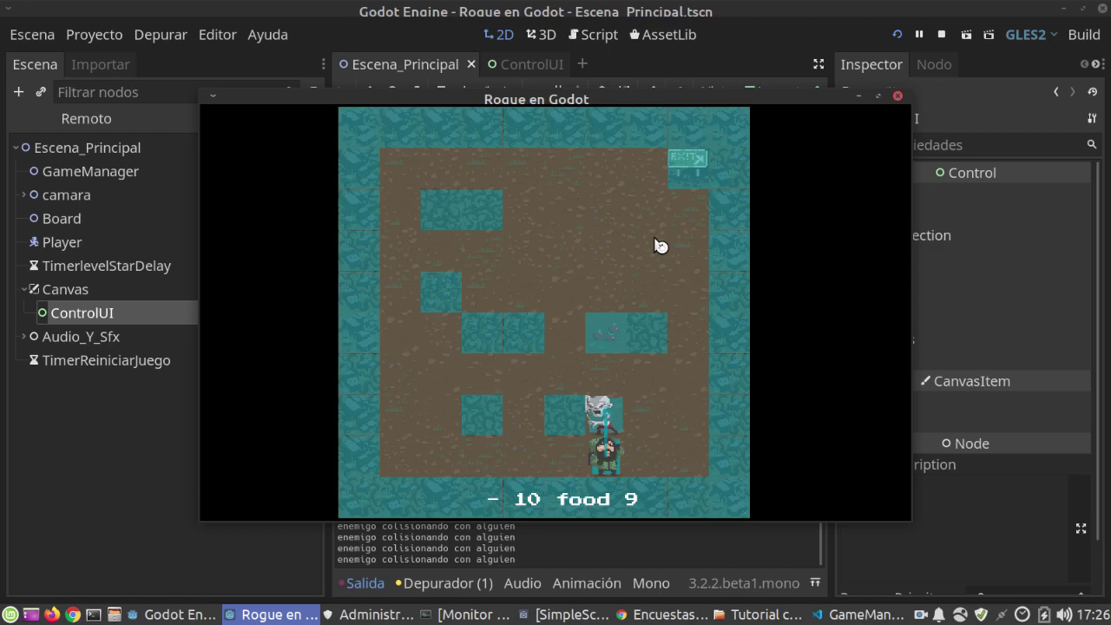
key(Up)
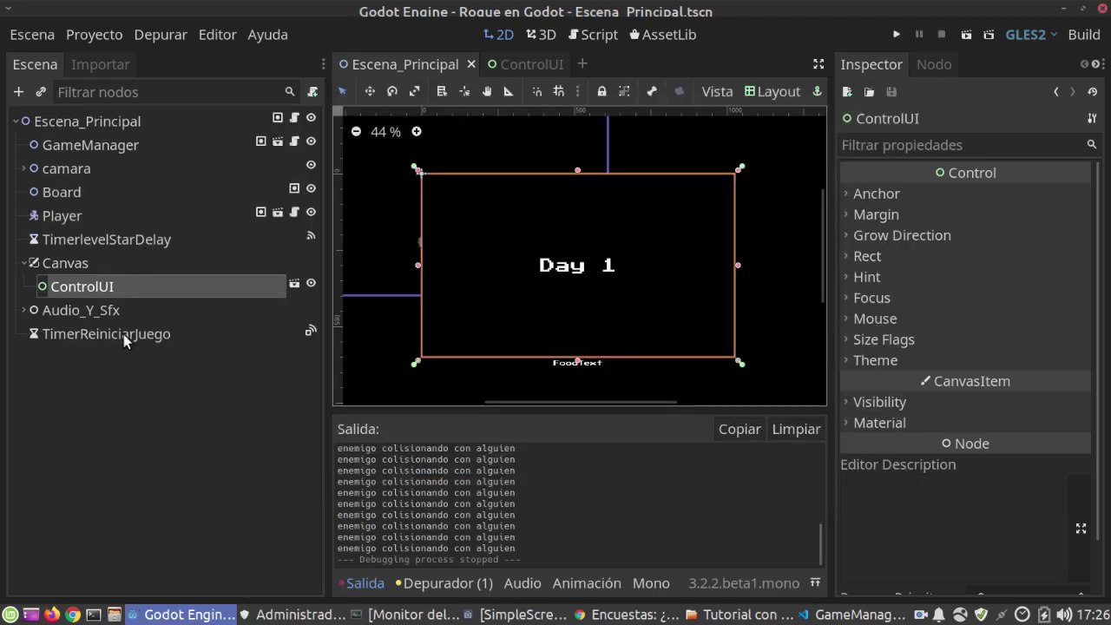
Set TimerReiniciarJuego's Wait Time to 2 in the Inspector
click(124, 334)
click(1002, 220)
text(2)
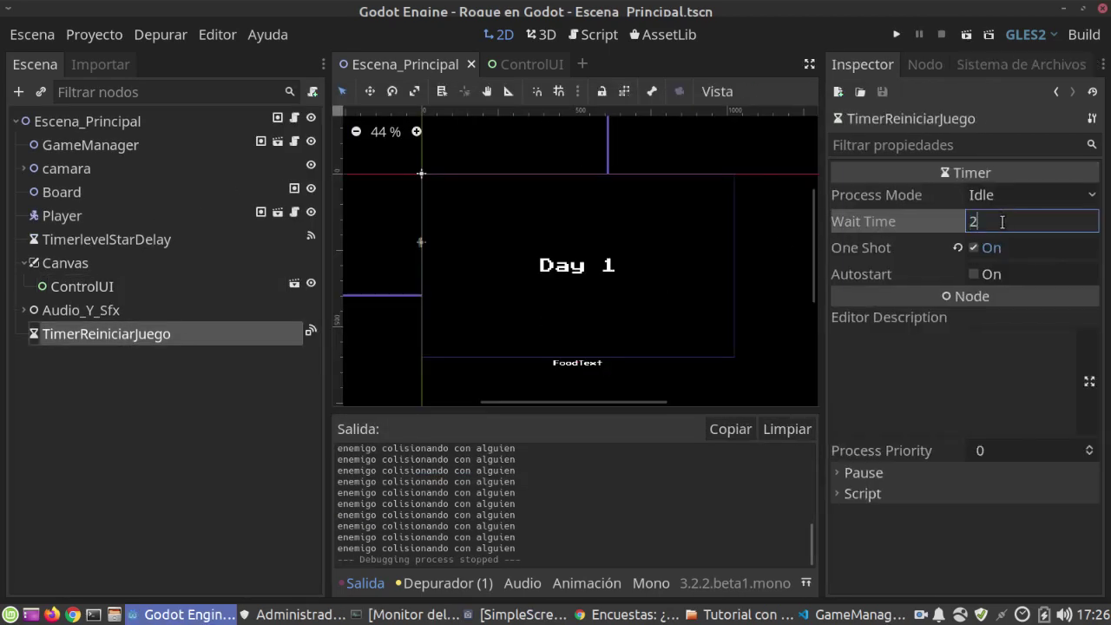
key(Return)
In GameManager.cs, lengthen the first wait to 2.0f and delete the commented-out wait line
click(859, 615)
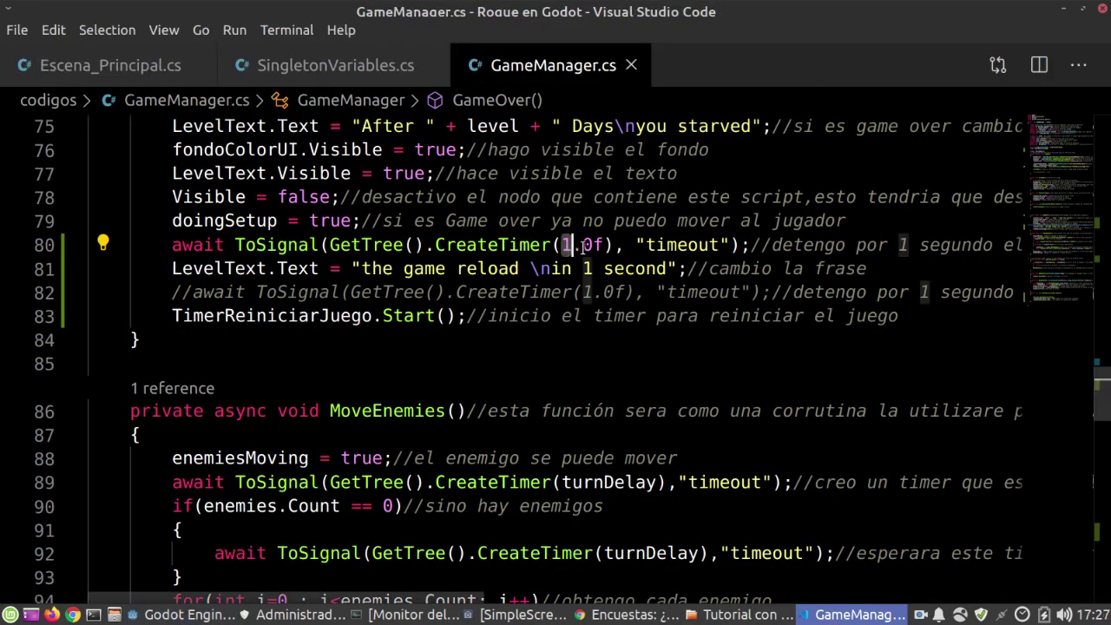
text(2)
double_click(262, 294)
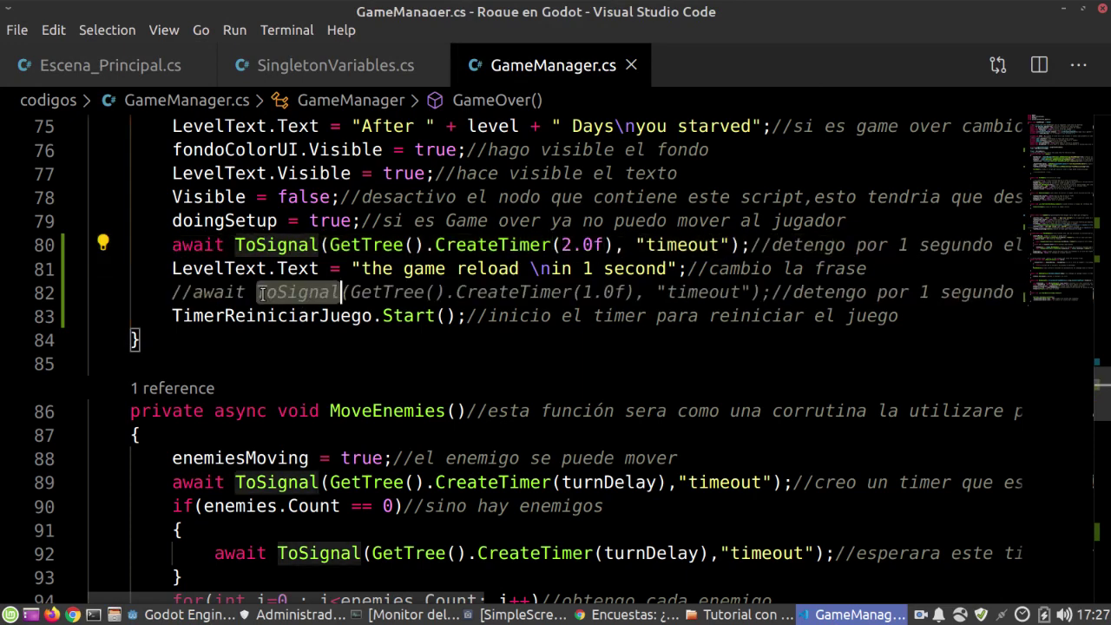
triple_click(261, 294)
key(BackSpace)
key(alt+Tab)
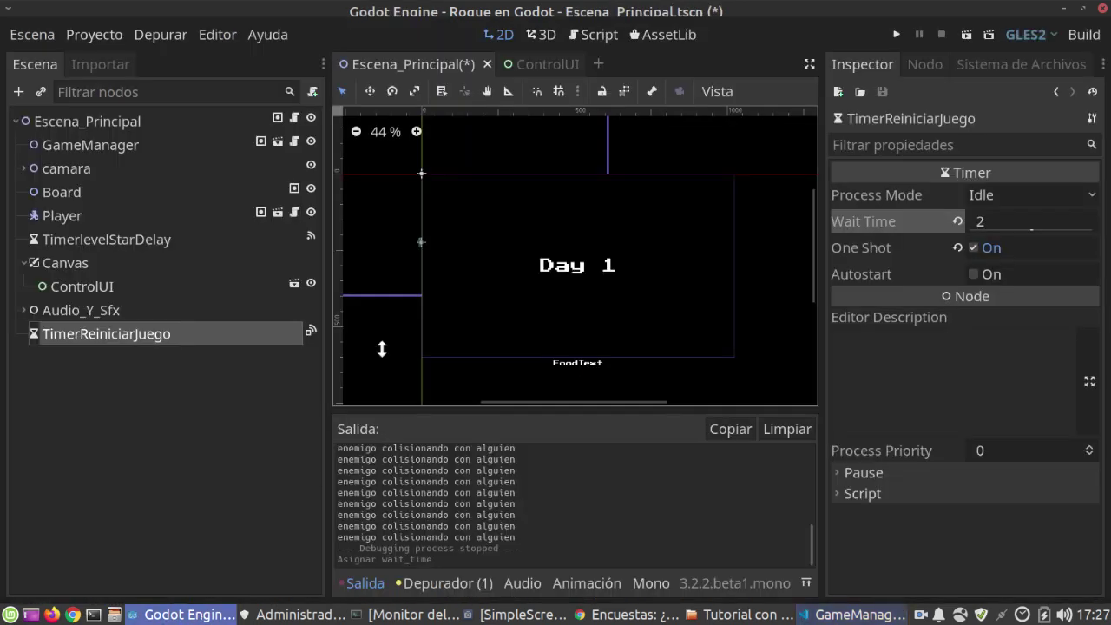
Save and launch the game with the 2-second timings, stepping the player right then back left
click(895, 34)
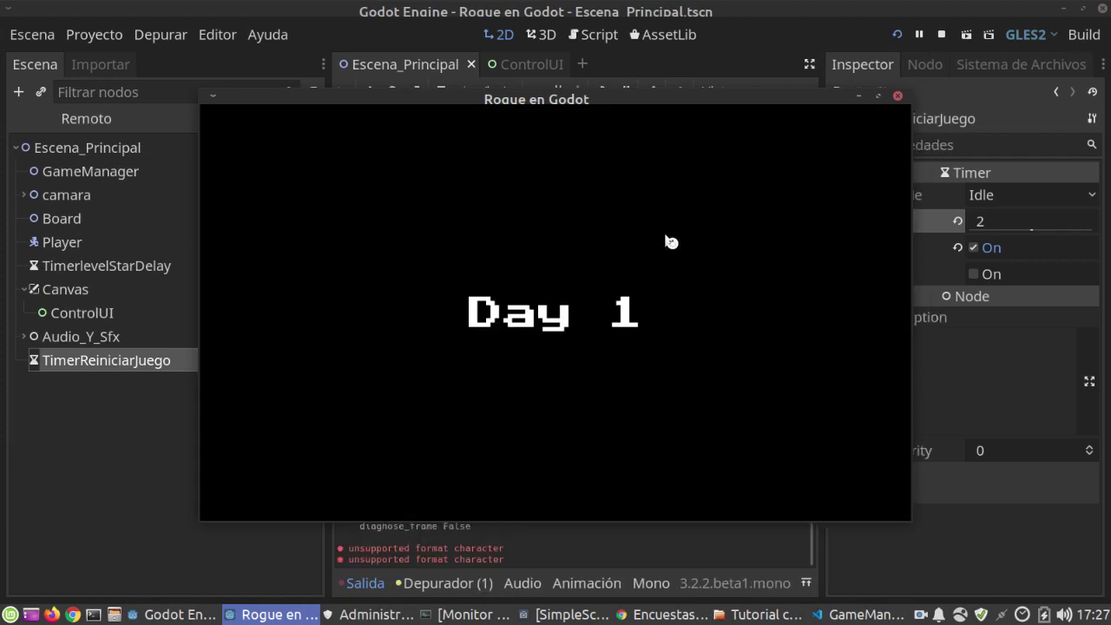
key(Right)
key(Right)
key(Left)
key(Left)
Move the player up and right collecting food, then onto the exit into Day 2
key(Up)
key(Up)
key(Up)
key(Up)
key(Right)
key(Right)
key(Right)
key(Right)
key(Right)
key(Right)
key(Right)
key(Up)
key(Up)
key(Up)
key(Right)
key(Right)
key(Up)
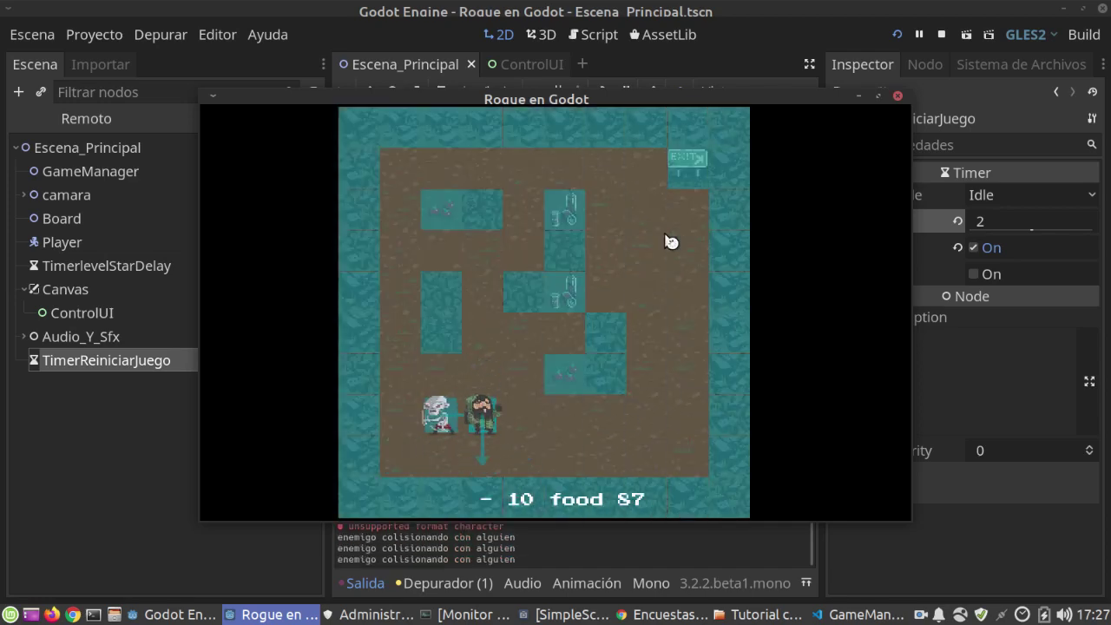
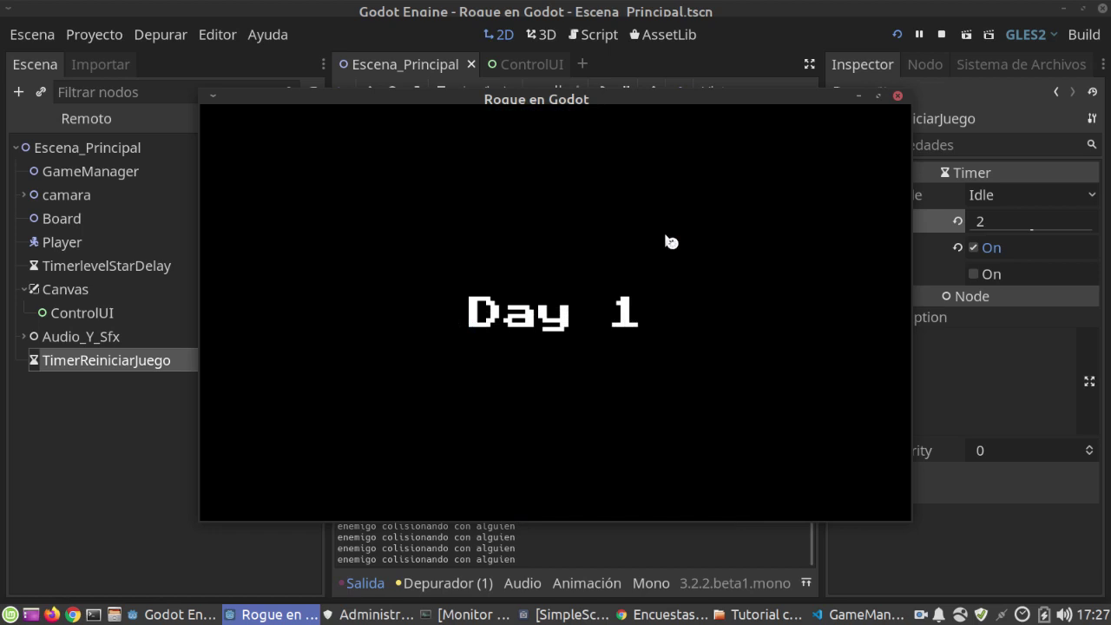
Play through Day 1, picking up the soda and both row items and reaching the exit
key(Right)
key(Right)
key(Right)
key(Up)
key(Up)
key(Left)
key(Up)
key(Up)
key(Right)
key(Right)
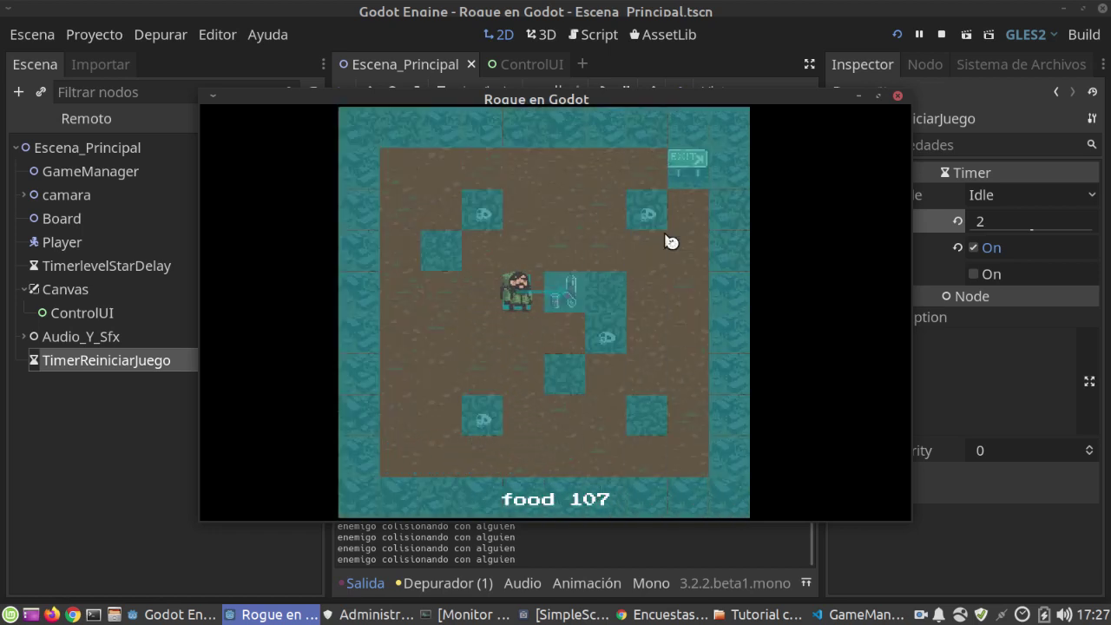
key(Up)
key(Up)
key(Up)
key(Right)
key(Right)
key(Right)
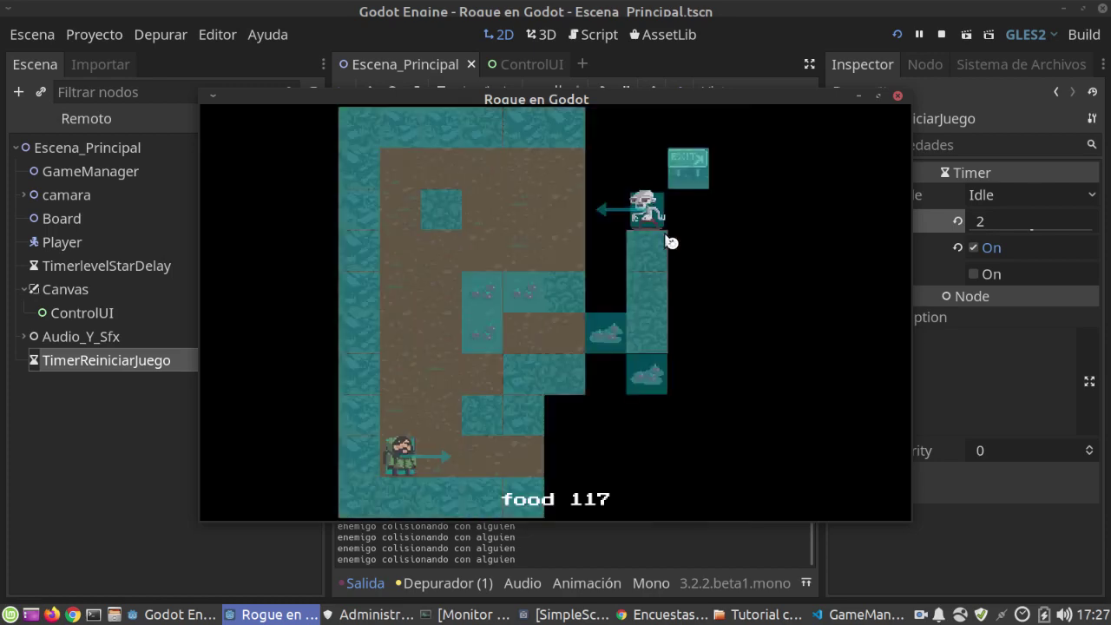
Move around the Day 2 level up beside the enemy until the game ends
key(Right)
key(Right)
key(Right)
key(Right)
key(Right)
key(Left)
key(Left)
key(Up)
key(Up)
key(Up)
key(Up)
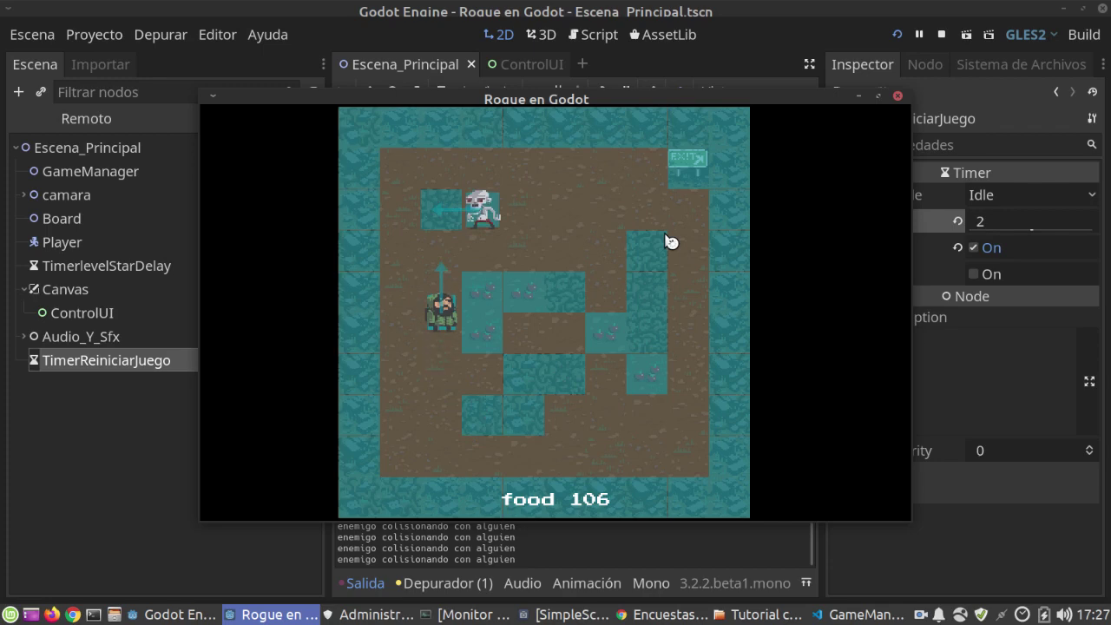
key(Right)
key(Up)
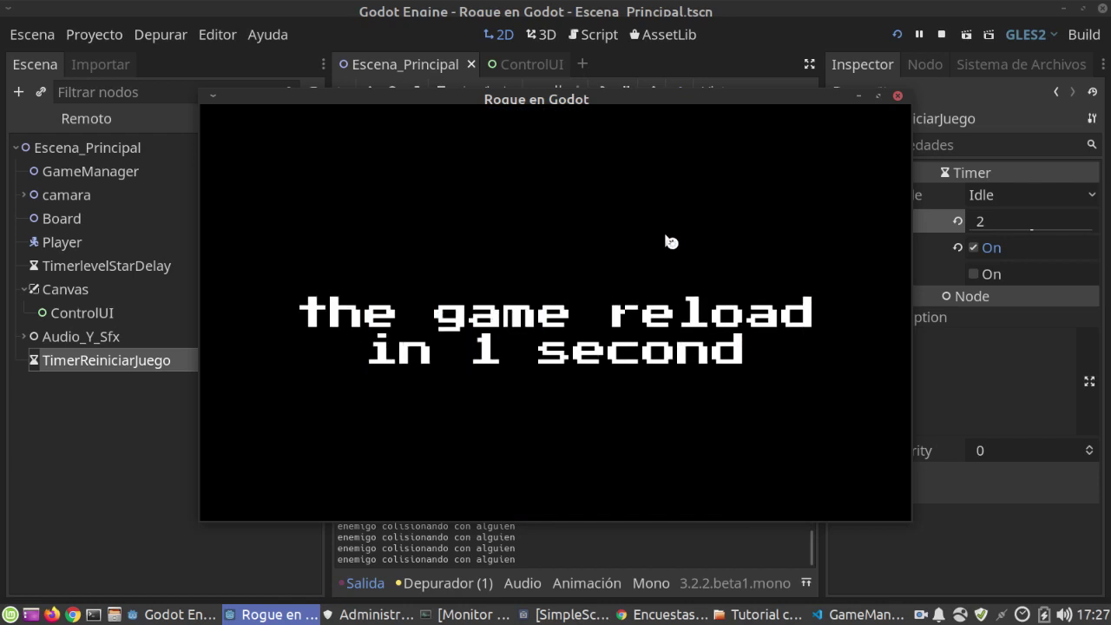
Stop the game and change GameOver's CreateTimer delay to 3.0f and the reload message to 3 seconds
click(898, 96)
click(855, 614)
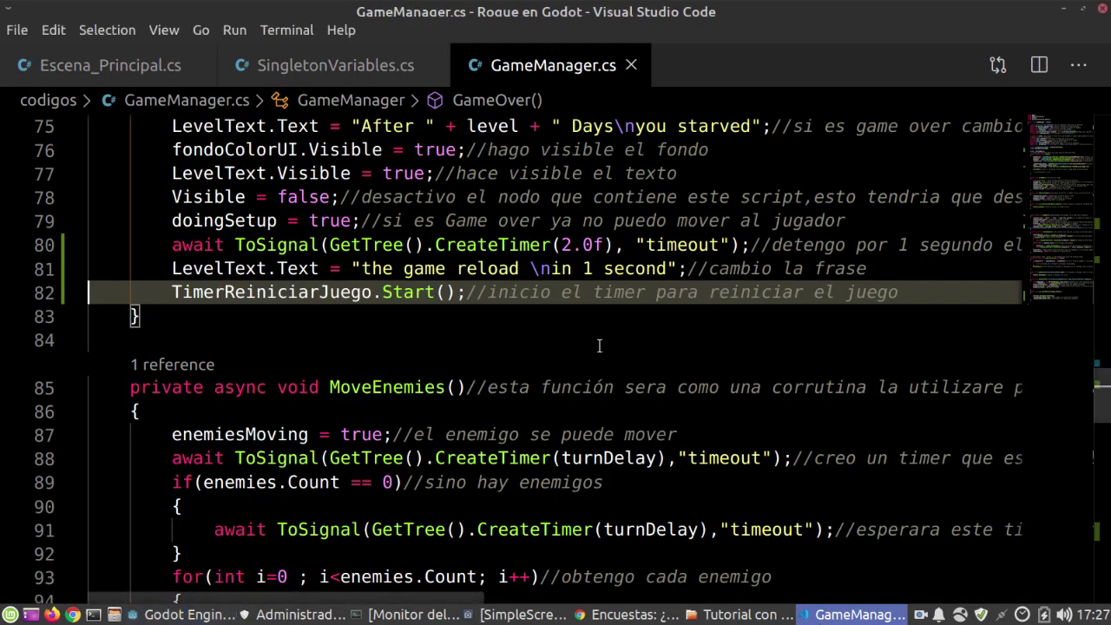
double_click(566, 245)
text(2)
text(3)
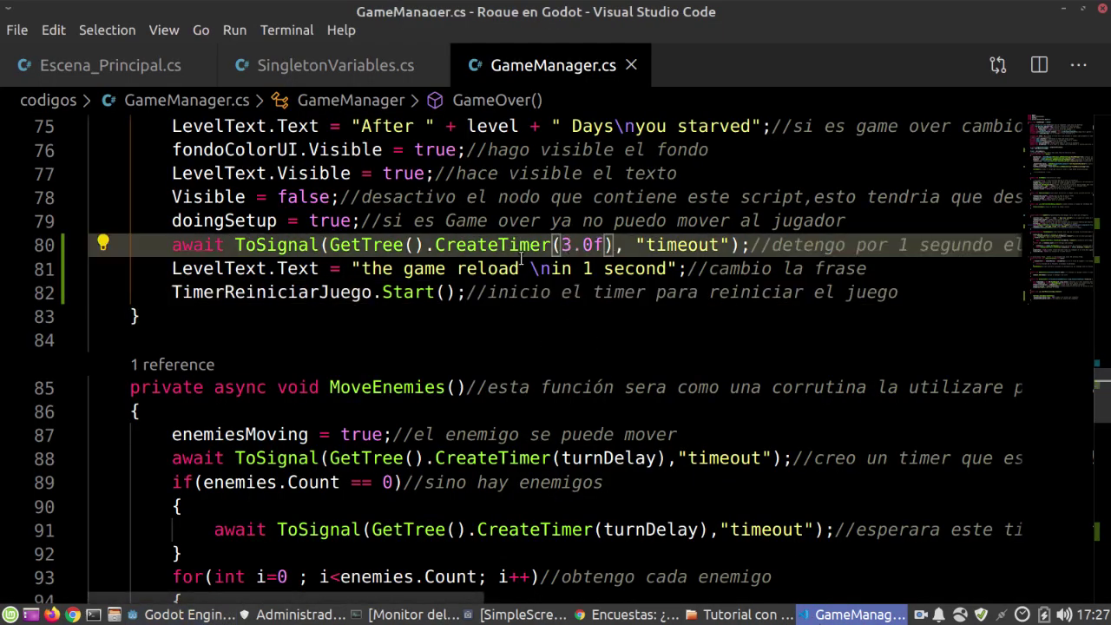
double_click(591, 268)
text(3)
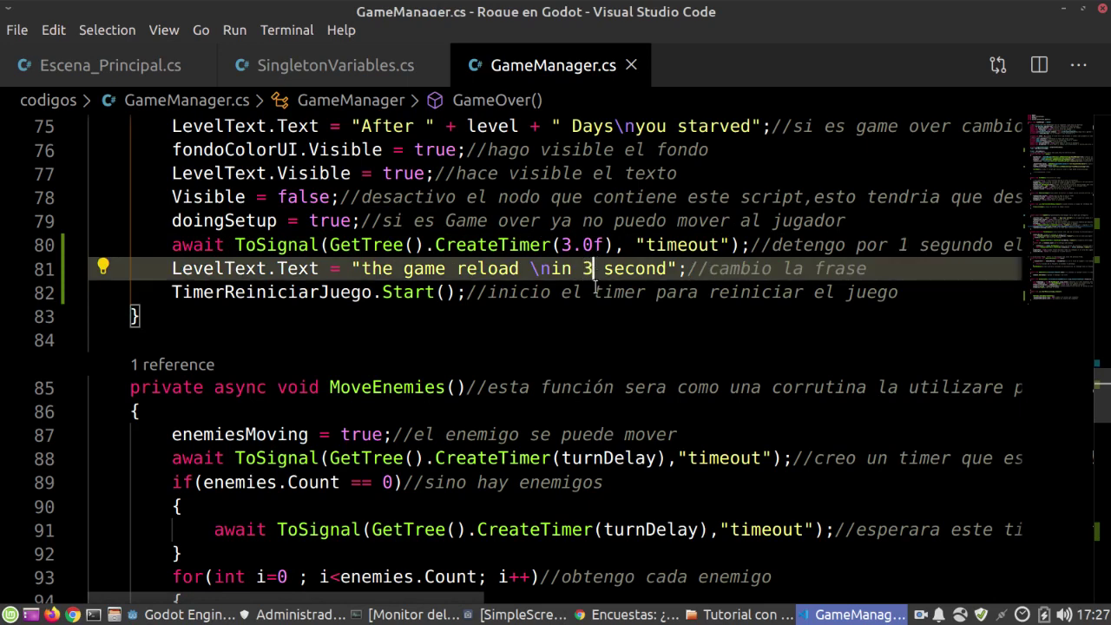
click(178, 614)
click(989, 222)
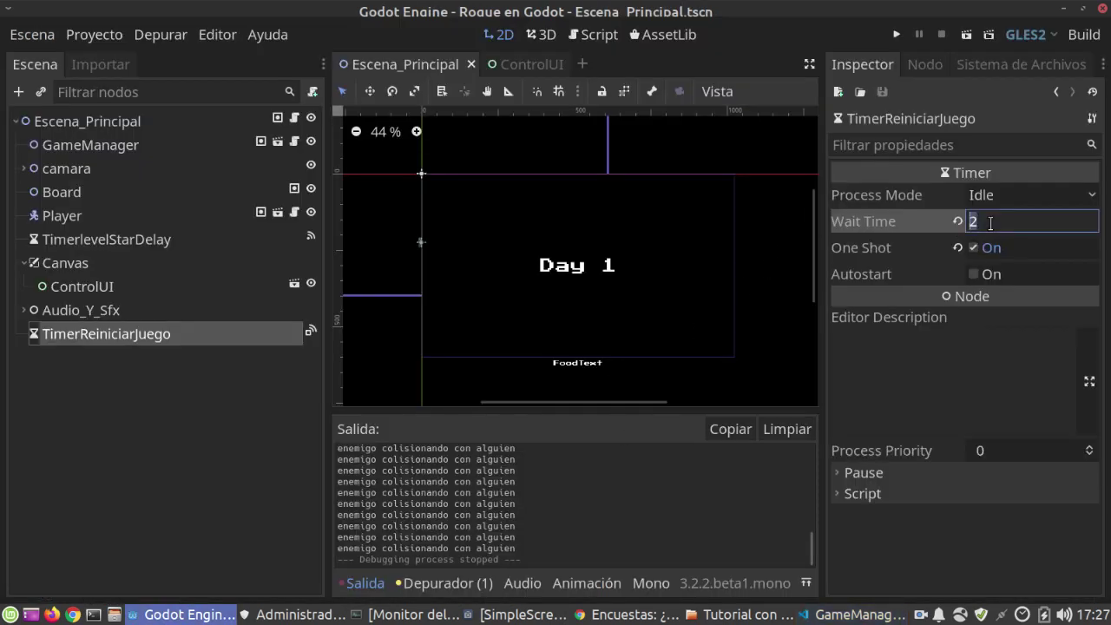
Set TimerReiniciarJuego's Wait Time to 3, save the scene and run the game
text(3)
key(Return)
click(899, 35)
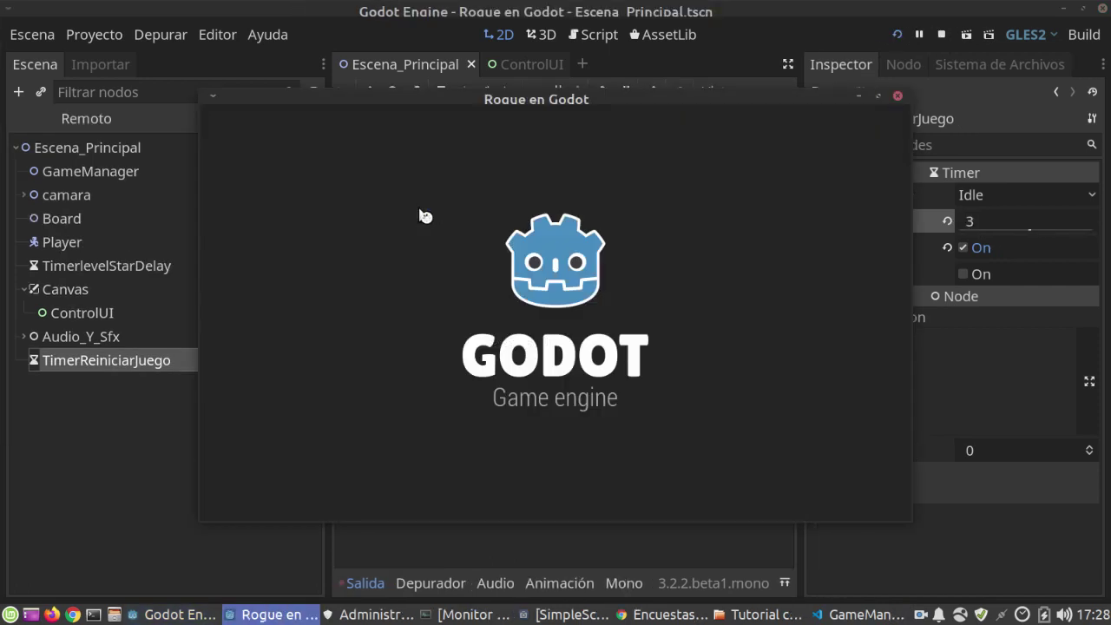
Play the Day 1 level, collecting the food and reaching the exit
key(Right)
key(Right)
key(Up)
key(Up)
key(Up)
key(Left)
key(Down)
key(Right)
key(Right)
key(Up)
key(Up)
key(Right)
key(Right)
key(Right)
key(Right)
key(Up)
key(Up)
key(Up)
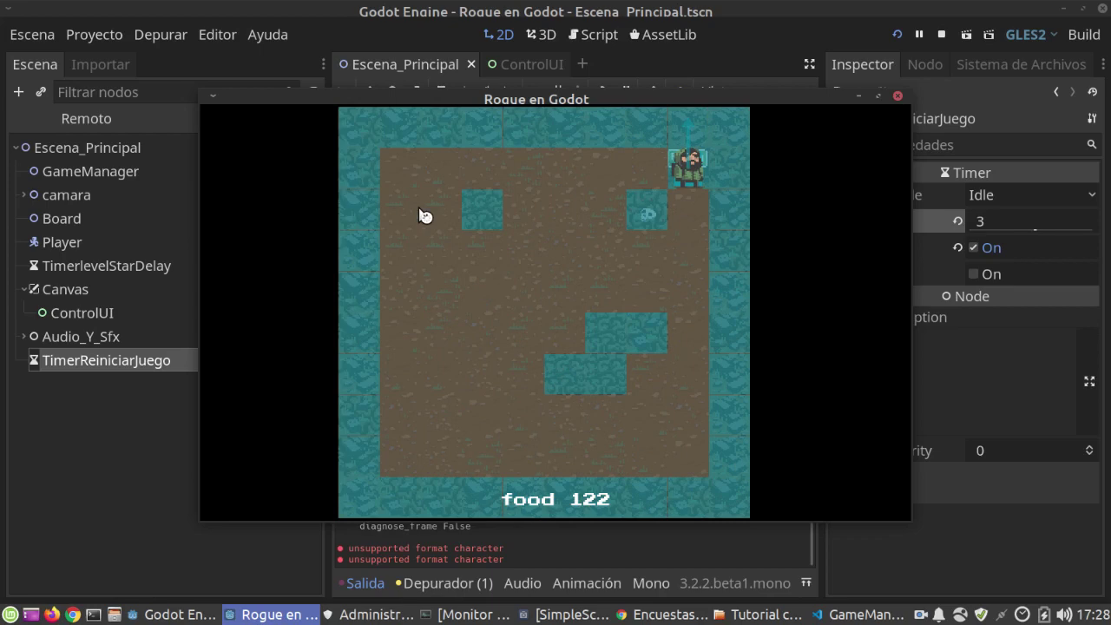
Stand beside an enemy taking its hits until the game-over reload message appears
key(Right)
key(Right)
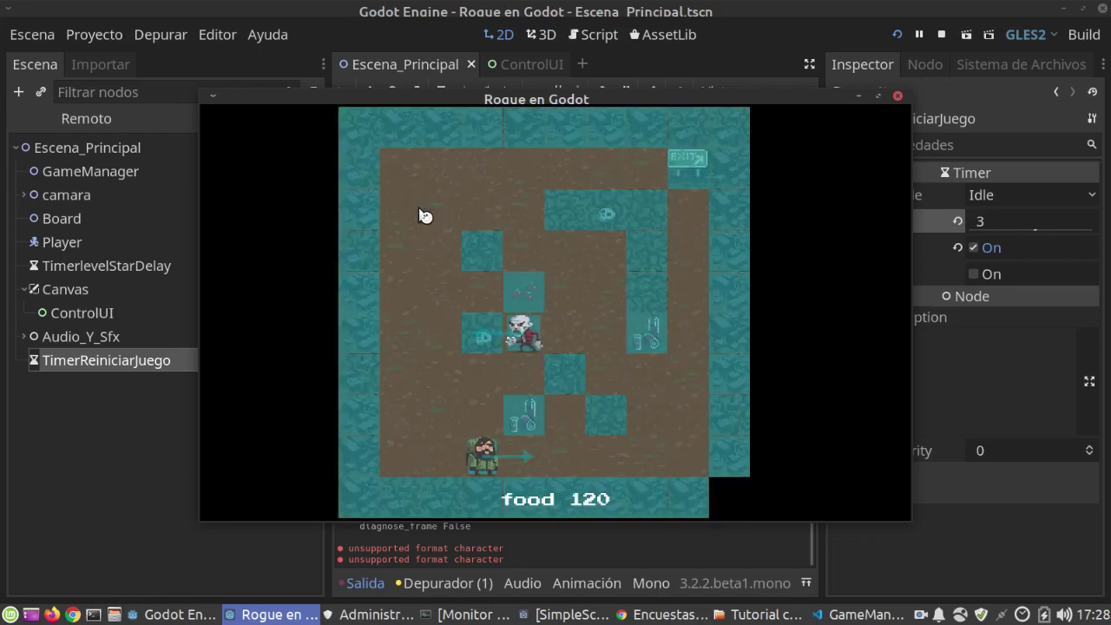
key(Up)
key(Up)
key(Up)
key(Right)
key(Up)
key(Up)
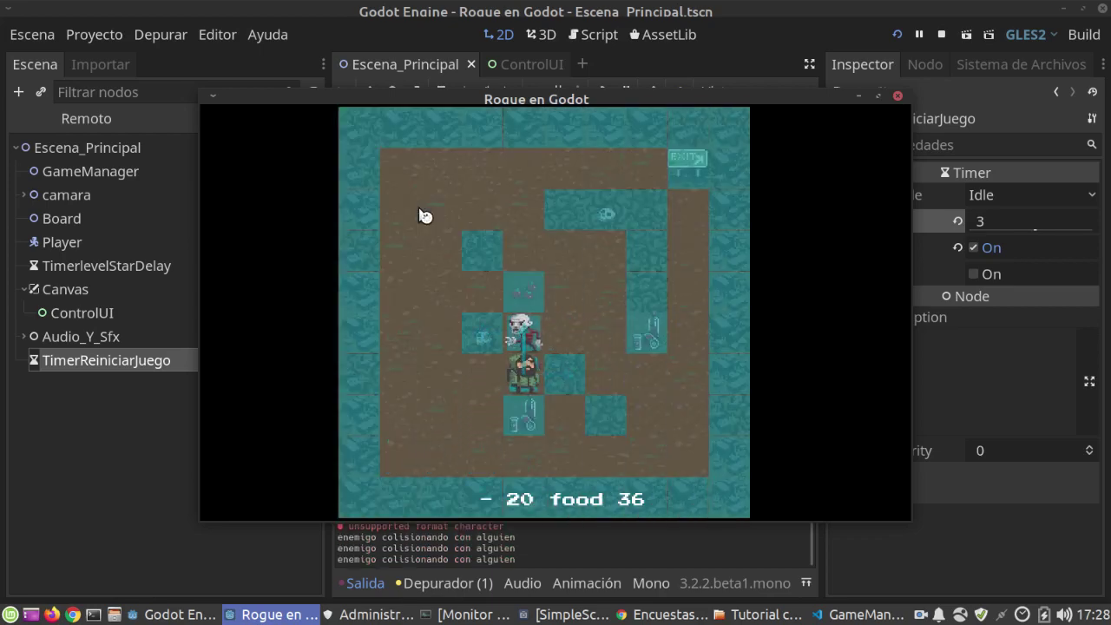
key(Up)
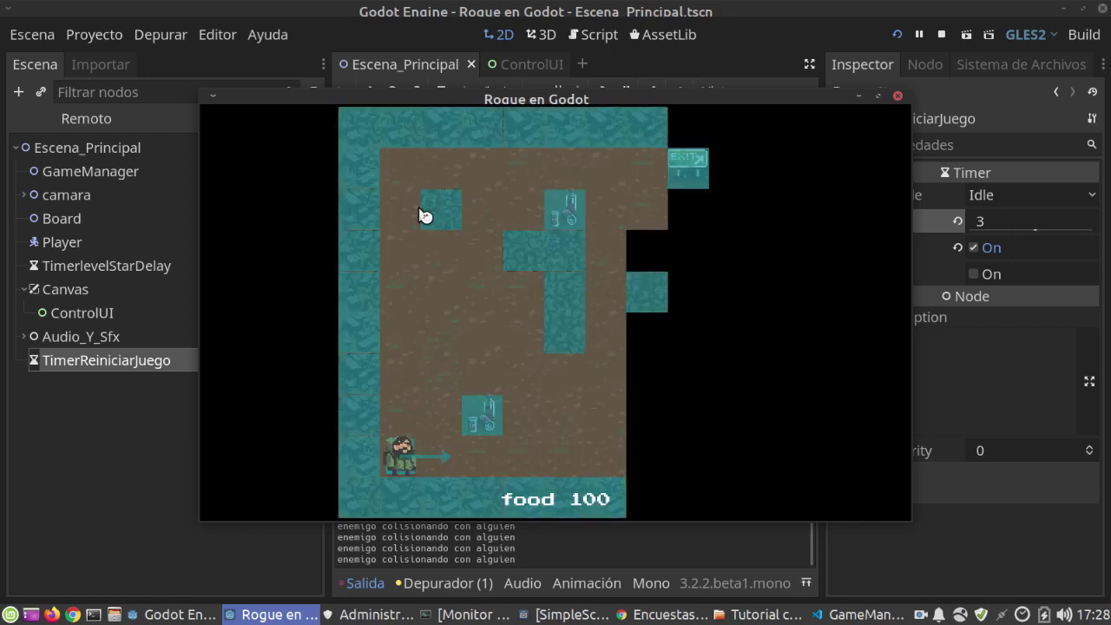
Walk up through the restarted Day 1 level
key(Right)
key(Right)
key(Up)
key(Up)
key(Up)
key(Up)
key(Up)
key(Up)
key(Up)
key(Right)
key(Right)
key(Right)
key(Right)
key(Right)
key(Right)
key(Up)
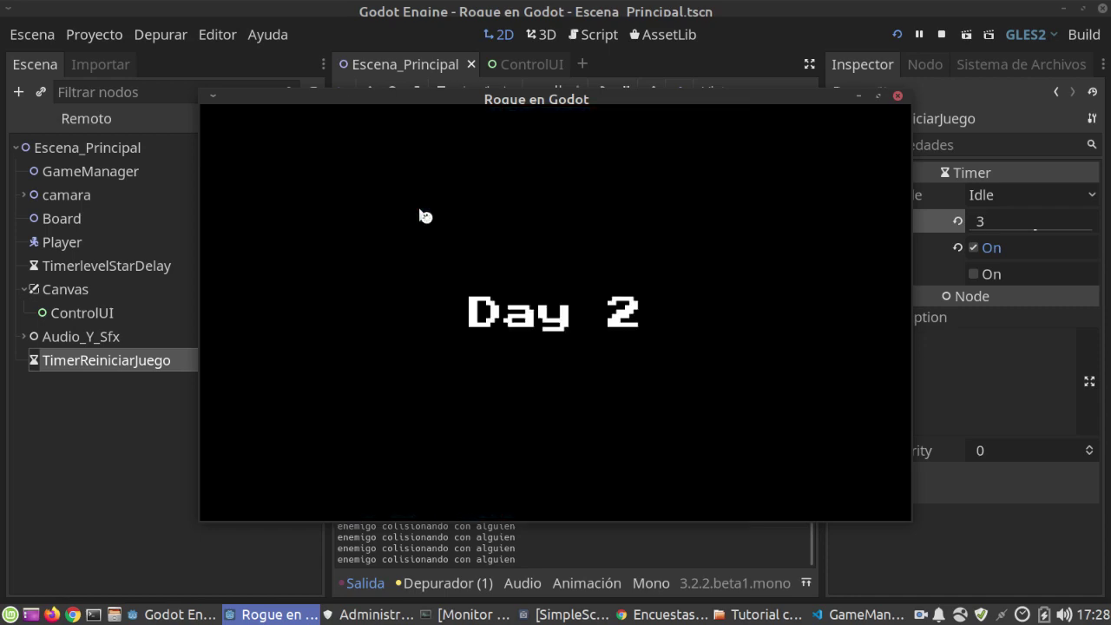
Move through the Day 2 level and pick up the food item
key(Right)
key(Right)
key(Right)
key(Right)
key(Up)
key(Up)
key(Left)
key(Left)
key(Left)
key(Up)
key(Up)
key(Right)
key(Down)
key(Down)
key(Down)
Circle the Day 2 enemy while taking its hits
key(Right)
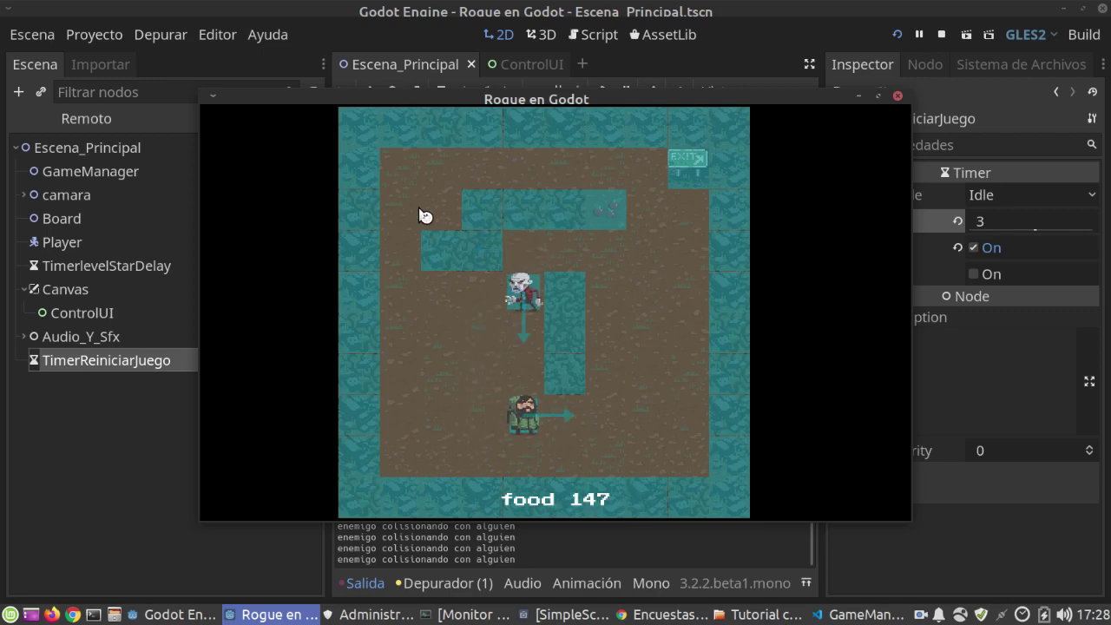
key(Down)
key(Left)
key(Left)
key(Up)
key(Up)
key(Right)
key(Up)
key(Down)
key(Left)
key(Down)
key(Down)
key(Right)
key(Right)
key(Right)
key(Right)
key(Up)
key(Left)
key(Left)
key(Left)
key(Left)
key(Left)
key(Left)
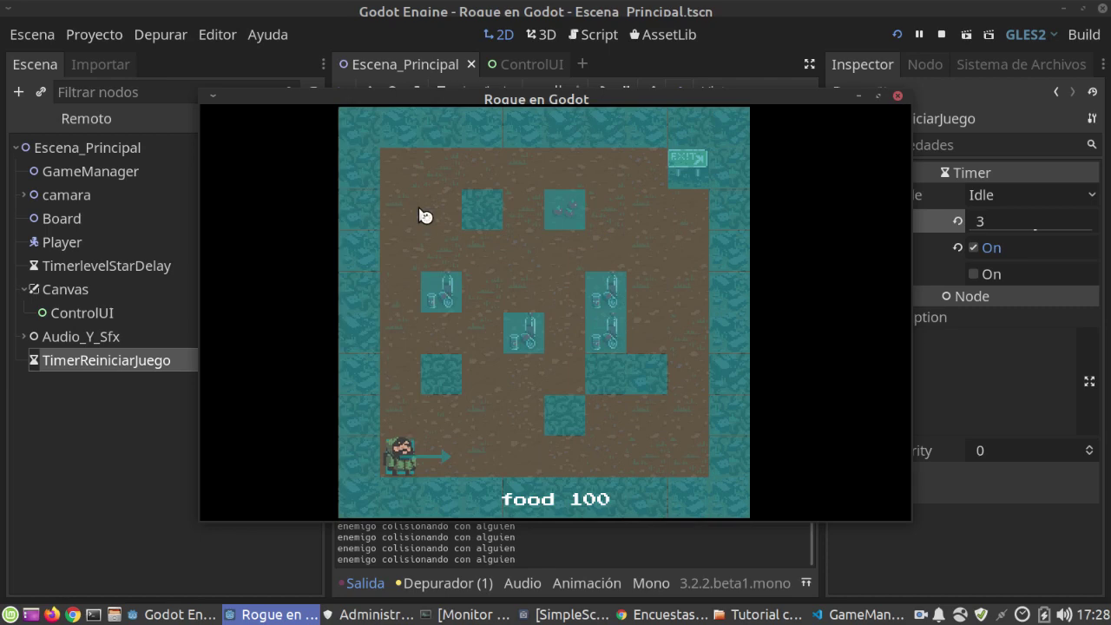
Cross the new level, then close the game and return to GameManager.cs in VS Code
key(Right)
key(Right)
key(Up)
key(Up)
key(Right)
key(Right)
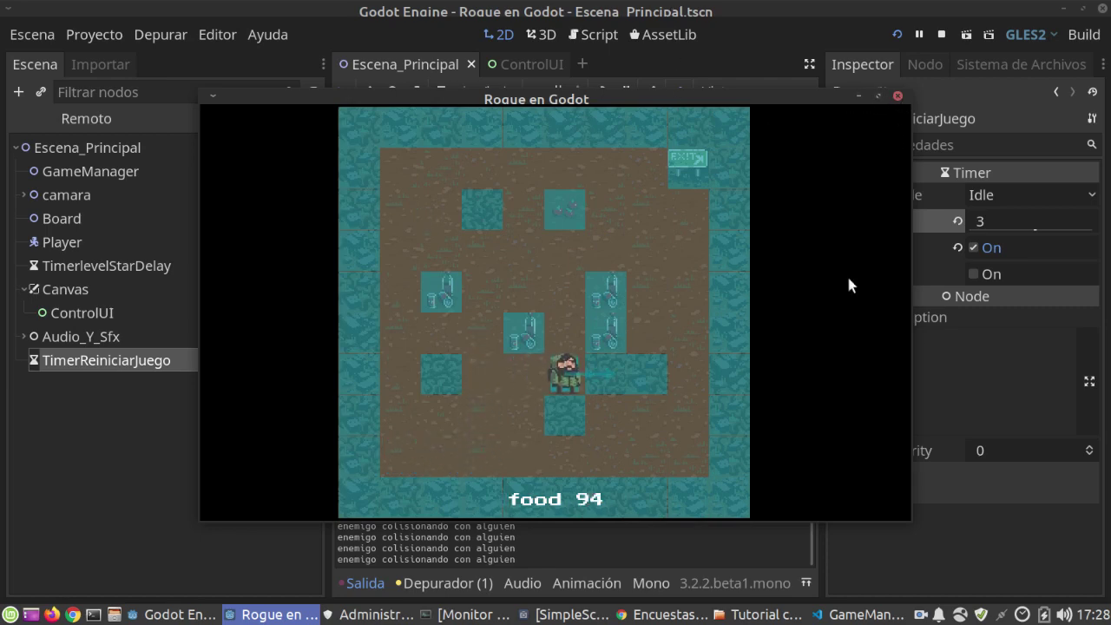
click(897, 96)
click(864, 614)
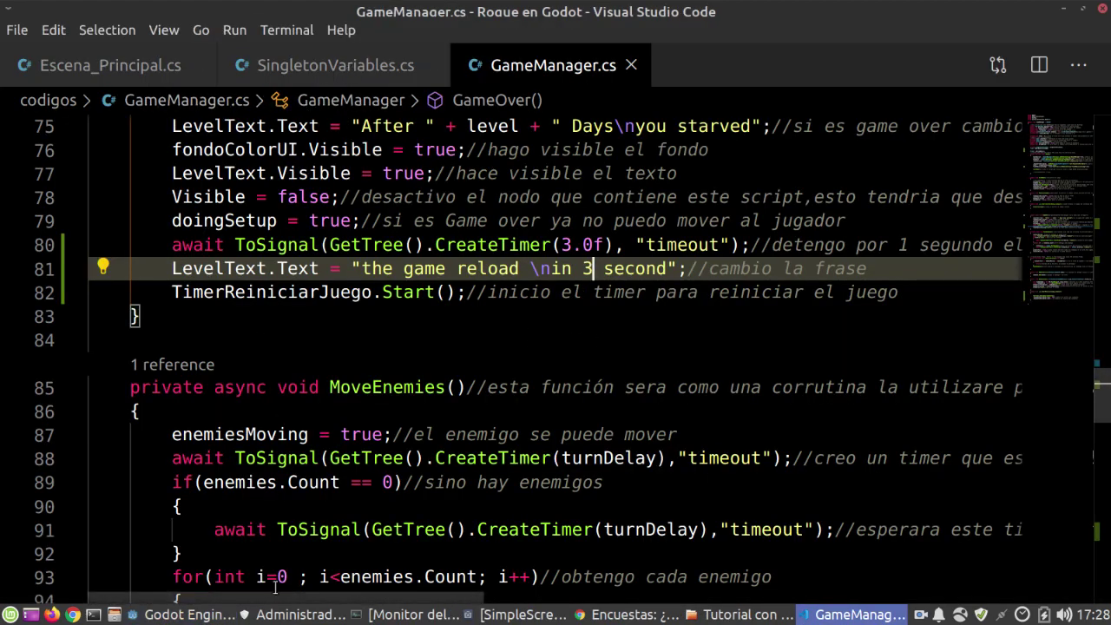
Open Escena_Principal.cs from Godot's FileSystem dock in the code editor
key(alt+Tab)
click(987, 68)
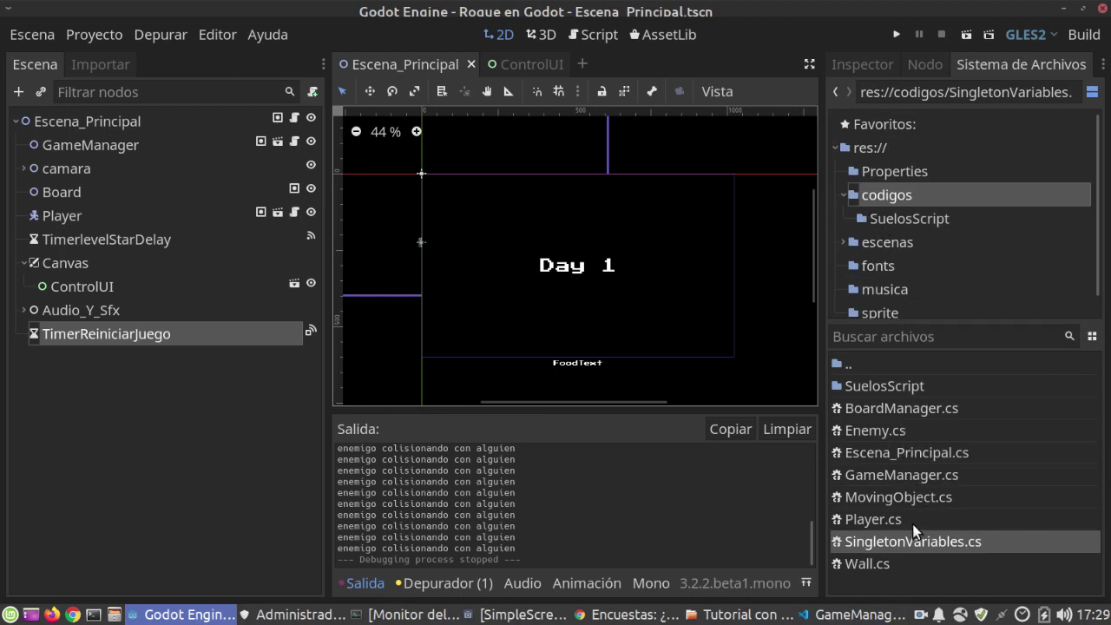
click(905, 451)
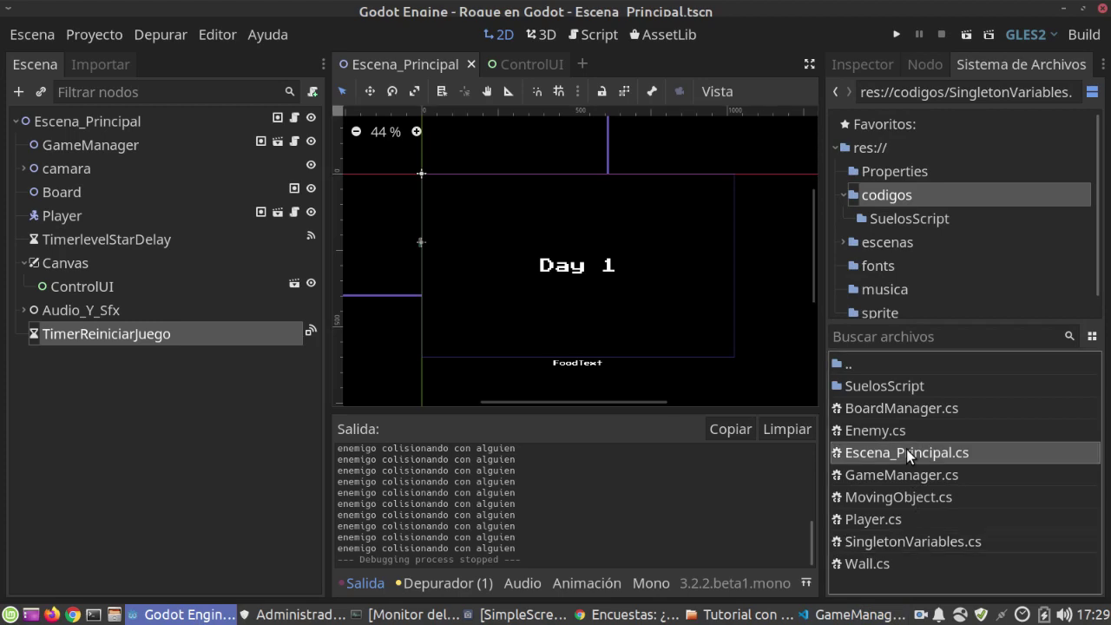
double_click(905, 449)
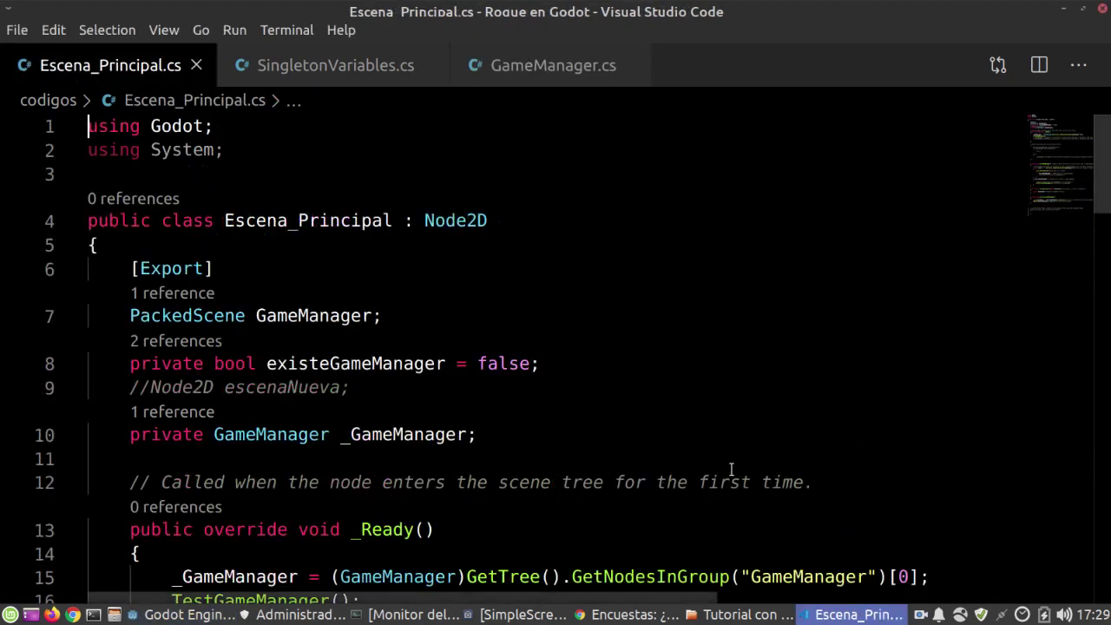
scroll(713, 472, down, 5)
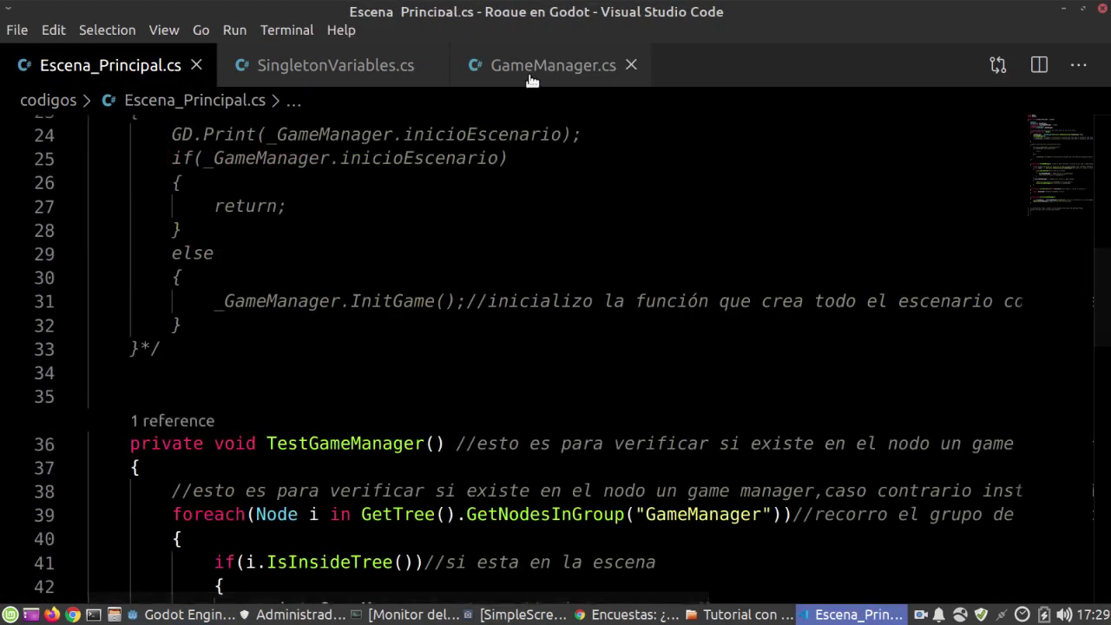
Review the GameManager.cs code, then open BoardManager.cs from Godot's file list
click(546, 65)
scroll(699, 303, down, 1)
scroll(699, 302, down, 1)
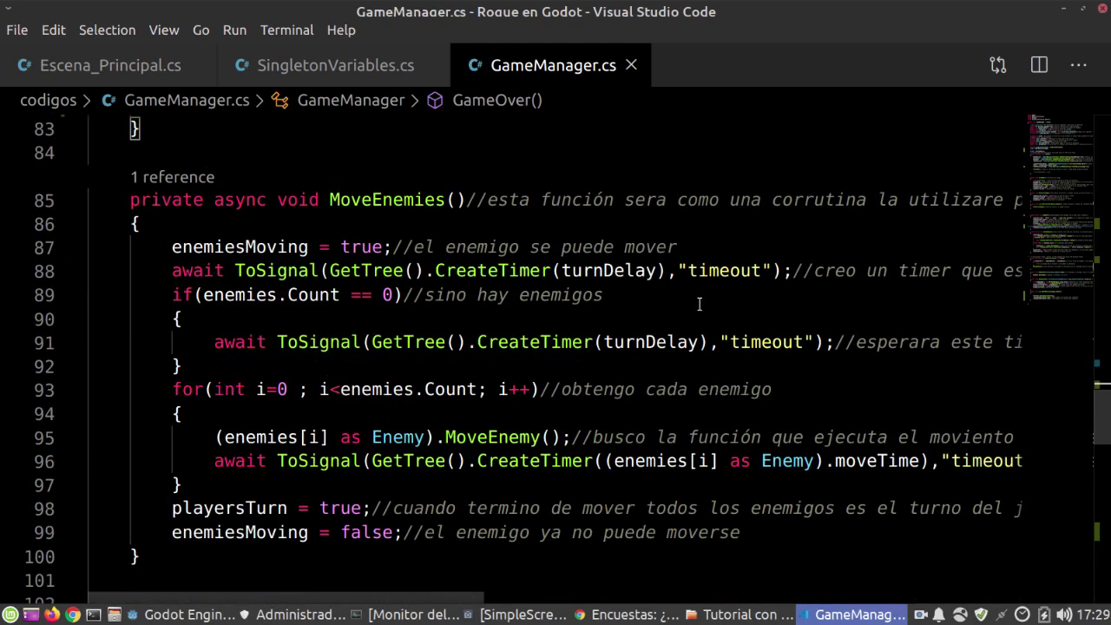
scroll(698, 304, down, 1)
scroll(698, 303, down, 2)
scroll(698, 304, down, 1)
scroll(699, 303, down, 1)
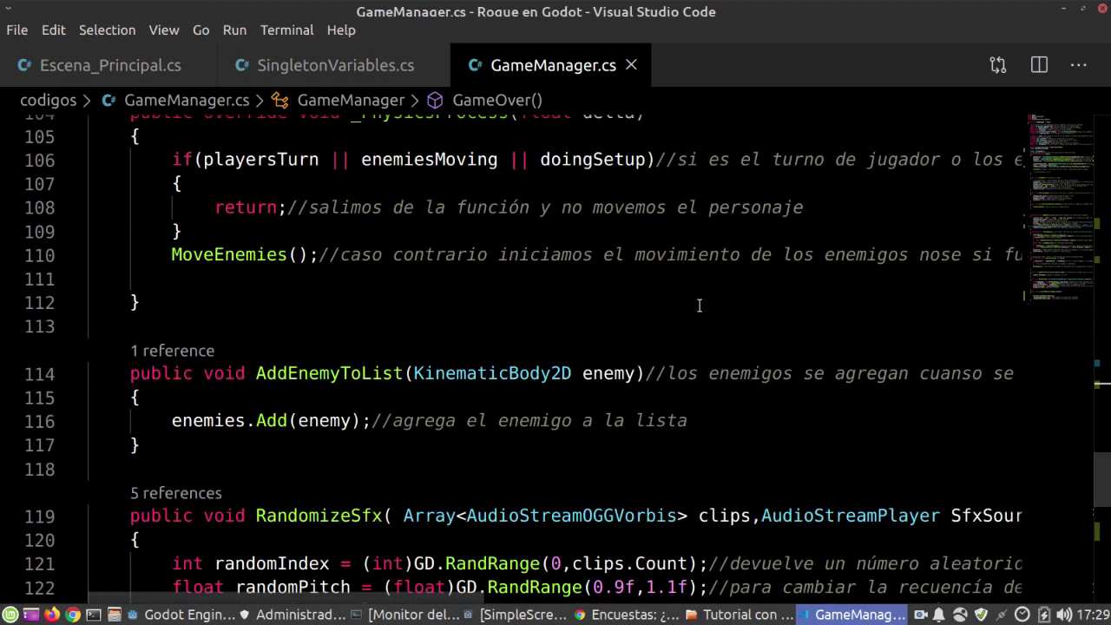
scroll(698, 305, down, 1)
scroll(699, 305, up, 3)
scroll(698, 304, up, 3)
scroll(698, 305, up, 2)
scroll(699, 307, up, 2)
scroll(698, 306, up, 4)
scroll(699, 306, up, 1)
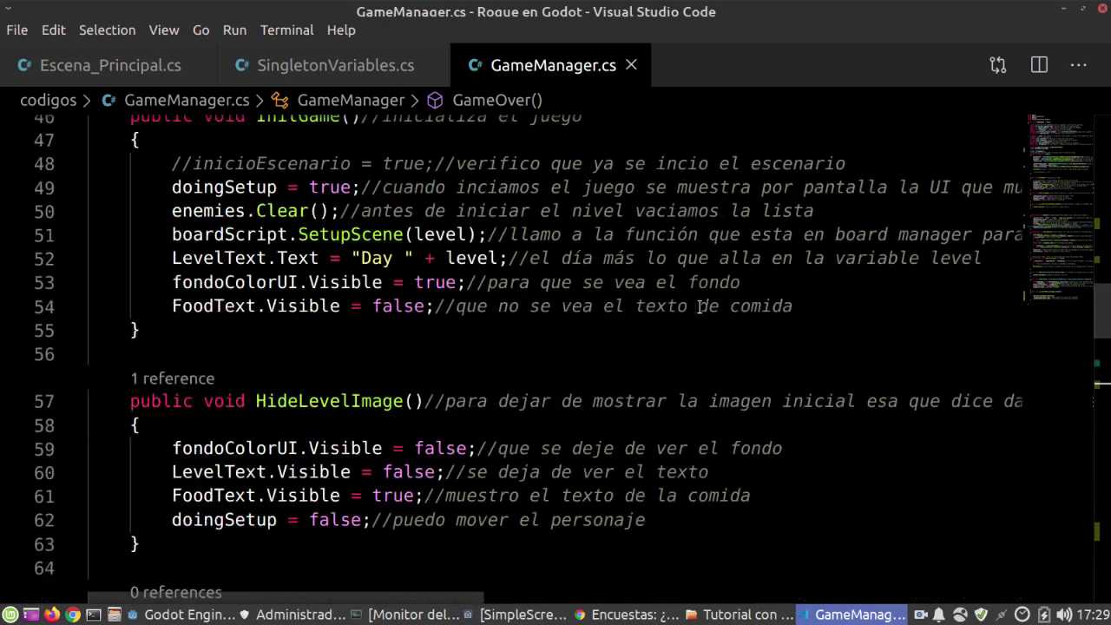
scroll(698, 306, up, 2)
scroll(698, 306, up, 2)
scroll(699, 306, up, 2)
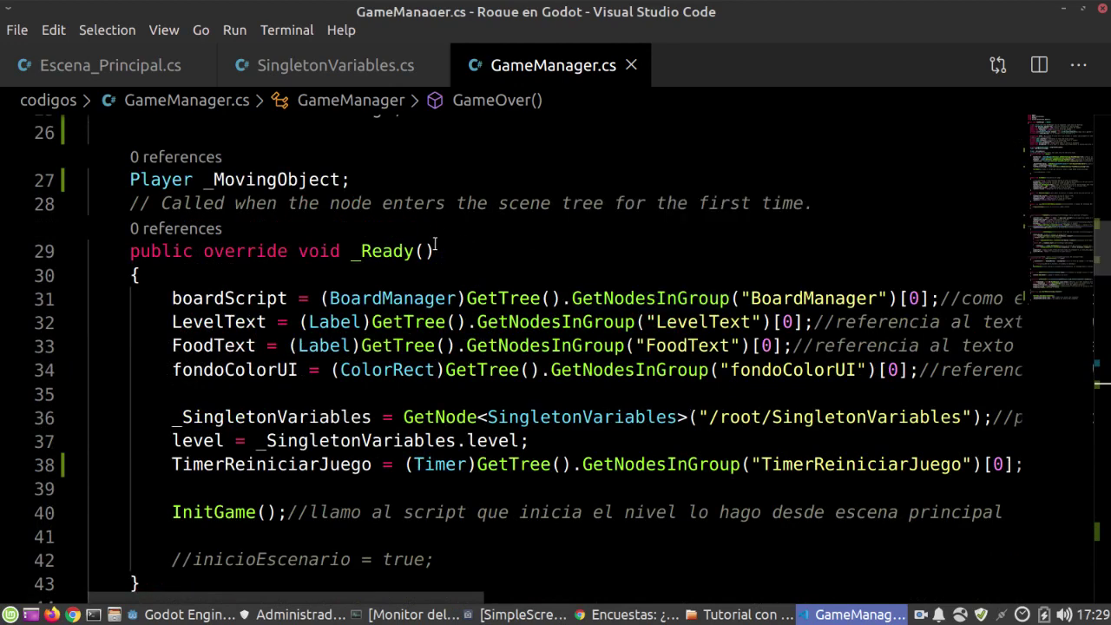
click(208, 614)
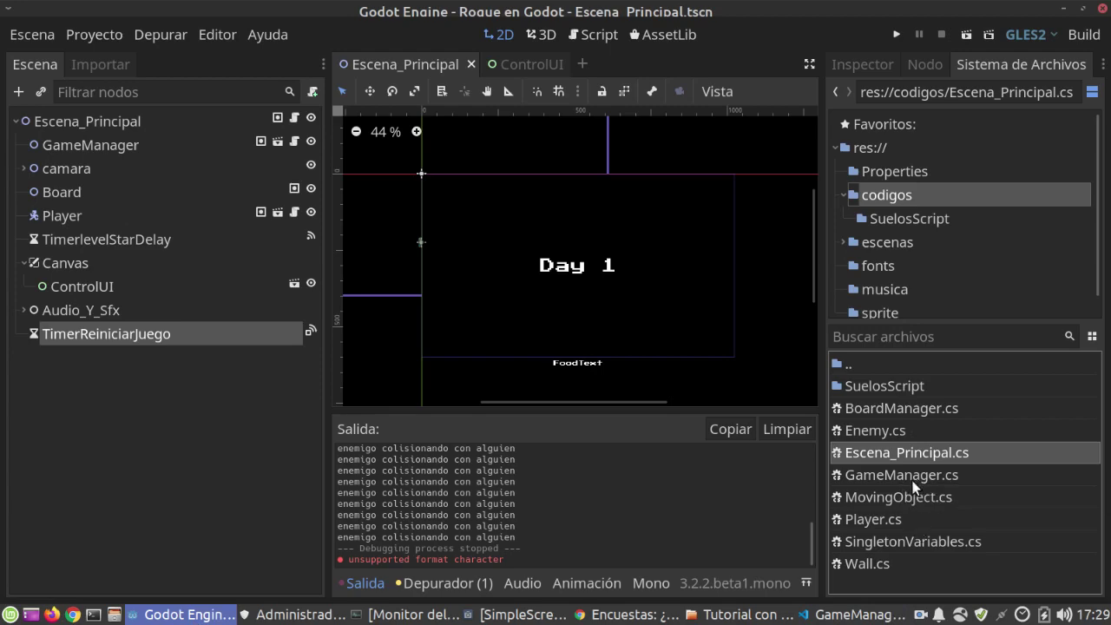
double_click(907, 409)
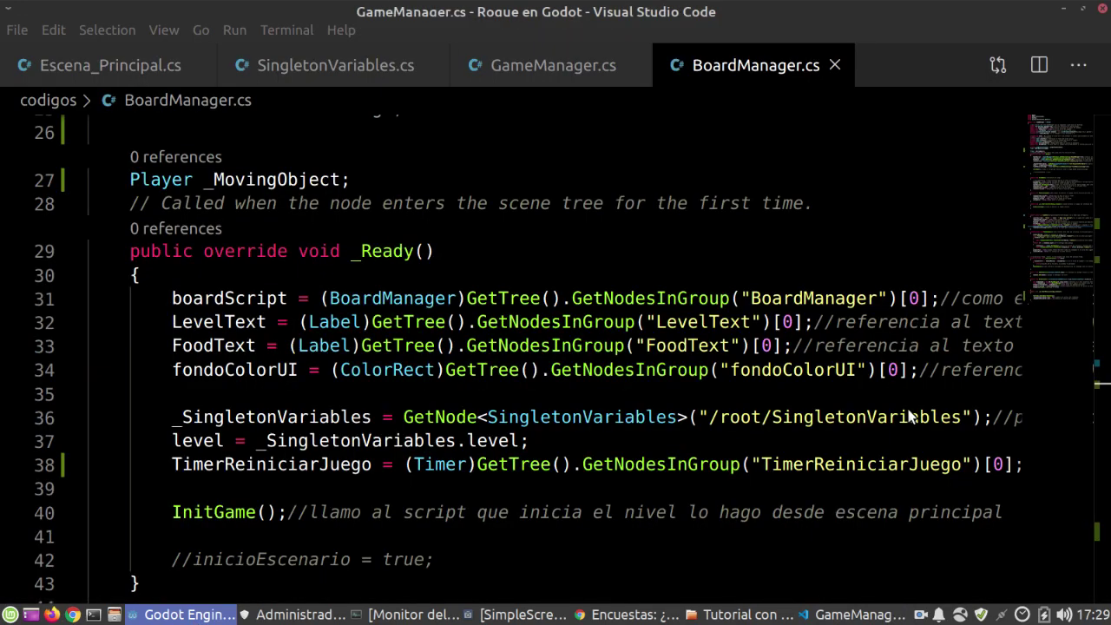
Comment out the outer- and inner-loop await ToSignal timer lines in BoardSetup
scroll(595, 256, down, 3)
scroll(608, 286, down, 3)
scroll(625, 329, down, 3)
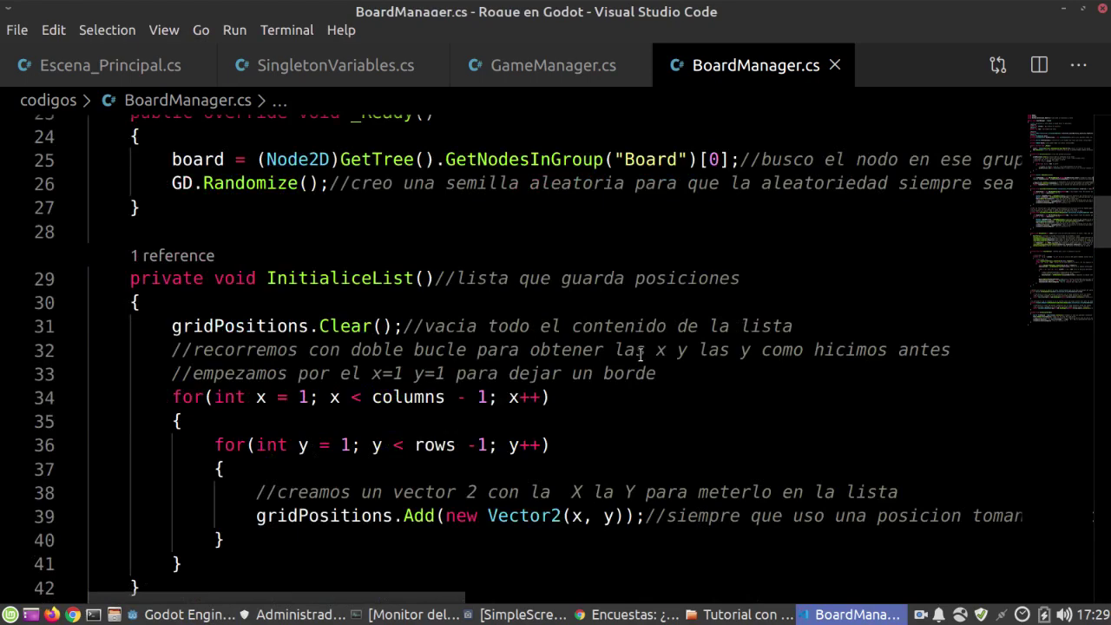
scroll(640, 354, down, 2)
scroll(640, 354, down, 2)
scroll(640, 354, down, 3)
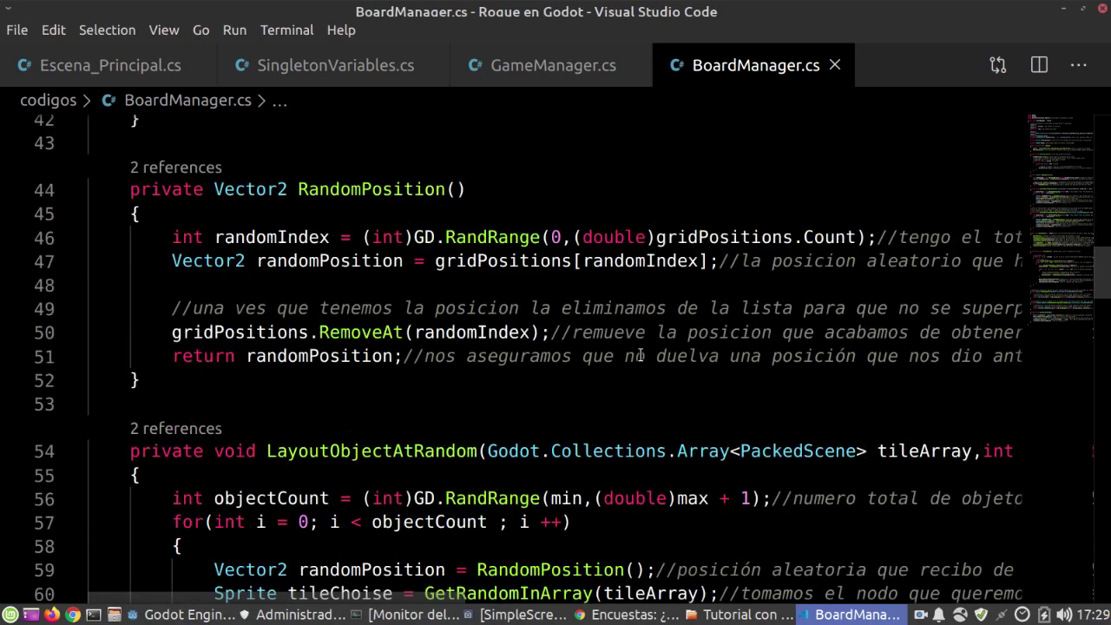
scroll(640, 354, down, 1)
scroll(639, 354, down, 2)
scroll(639, 354, up, 4)
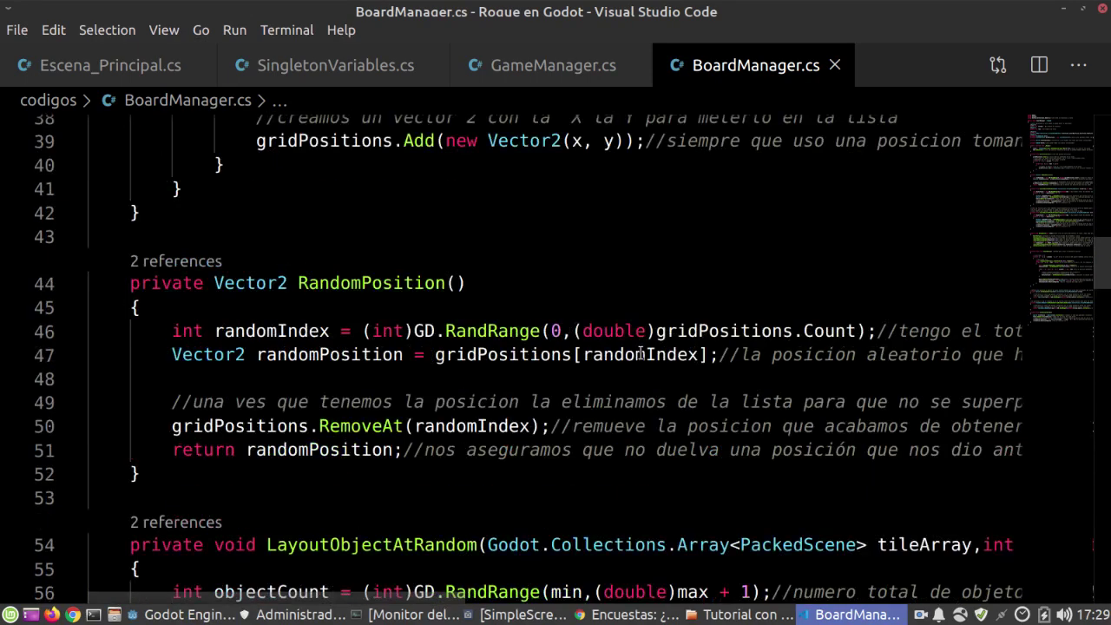
scroll(639, 354, up, 3)
scroll(640, 354, down, 1)
scroll(640, 352, down, 6)
scroll(640, 353, down, 5)
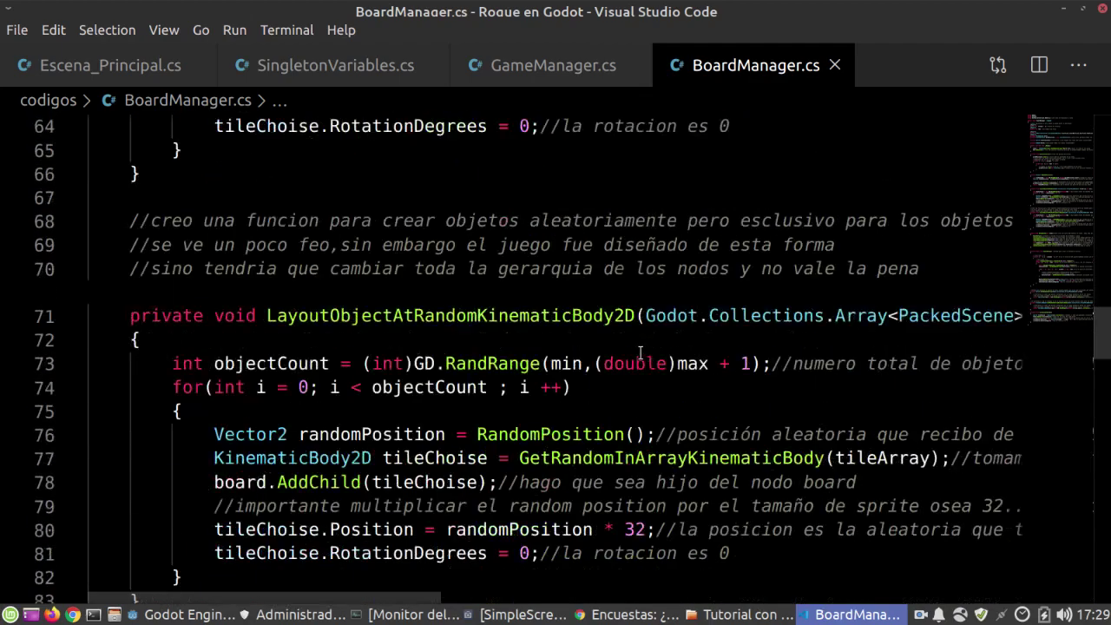
scroll(640, 353, down, 1)
scroll(639, 352, down, 4)
scroll(640, 351, down, 2)
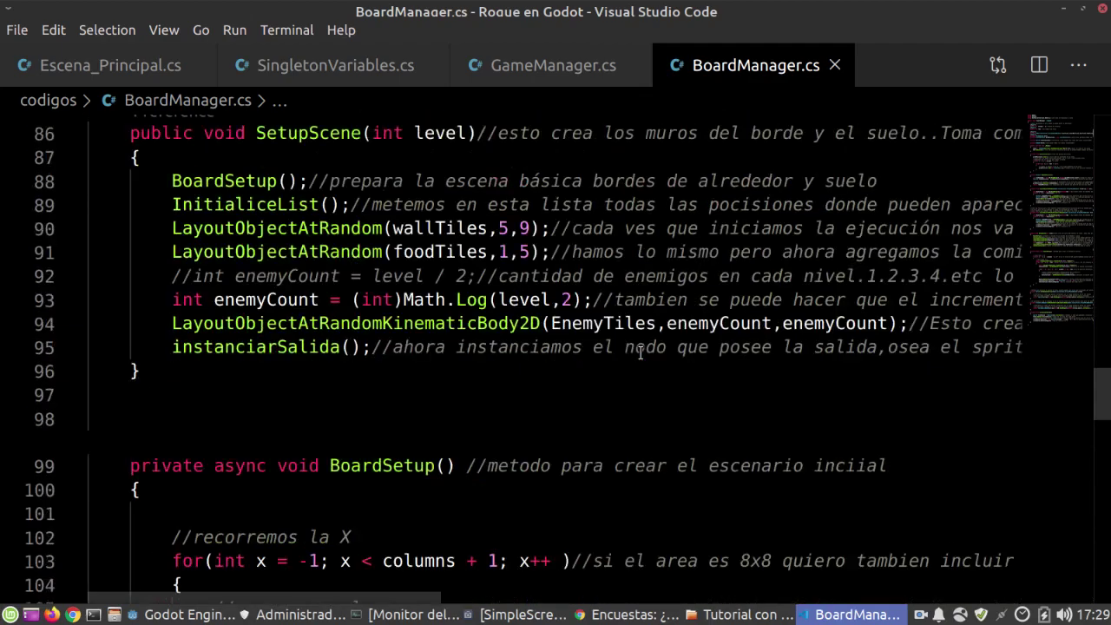
scroll(640, 350, down, 4)
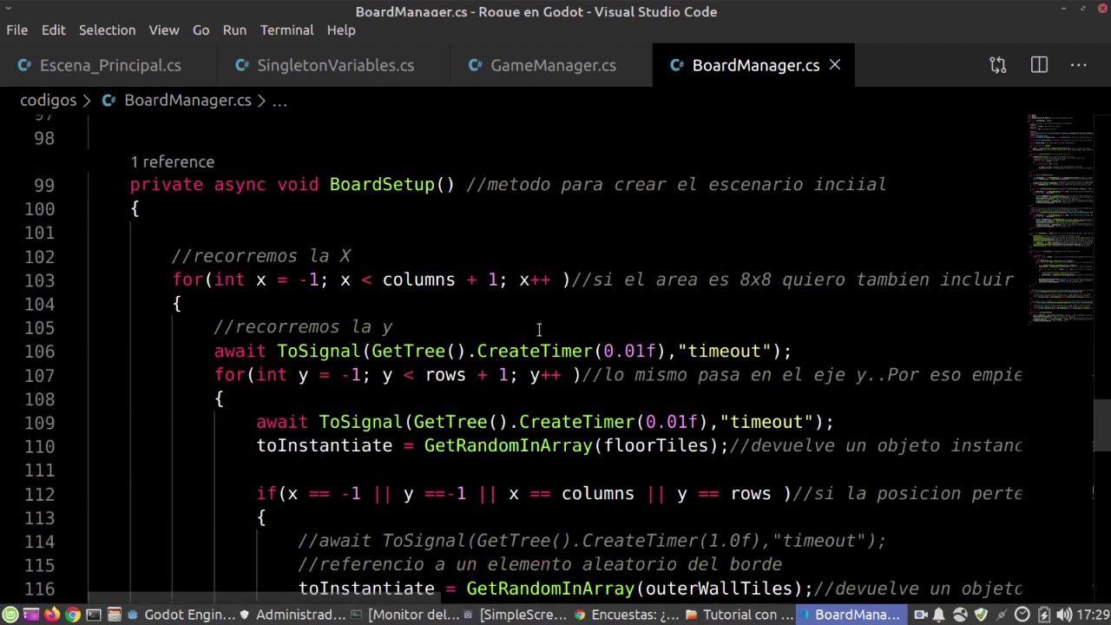
click(216, 350)
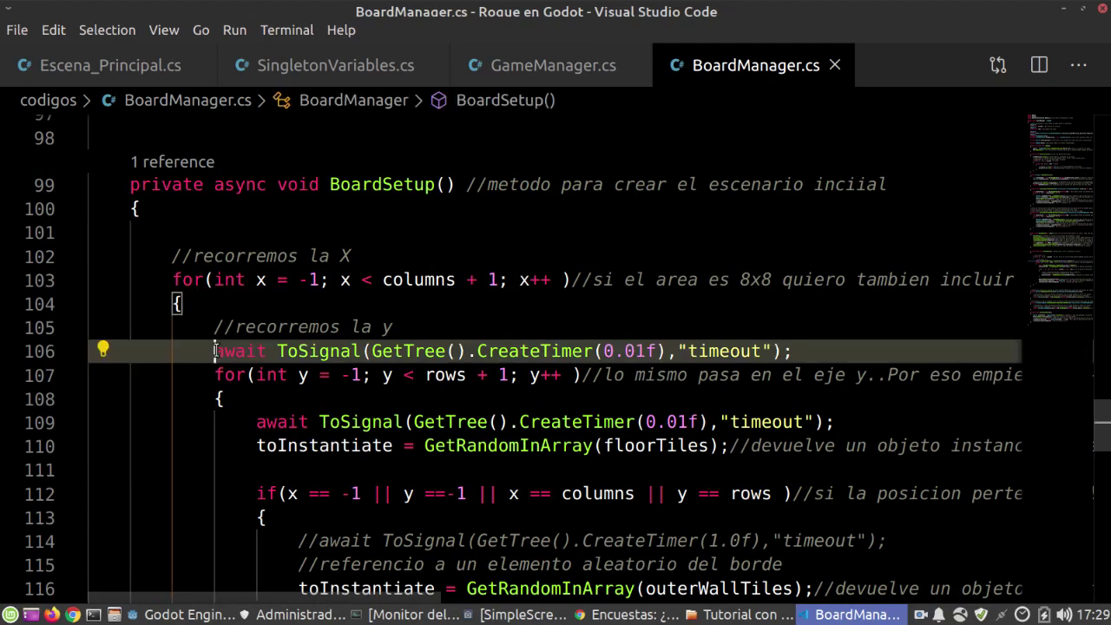
text(//)
scroll(486, 317, down, 3)
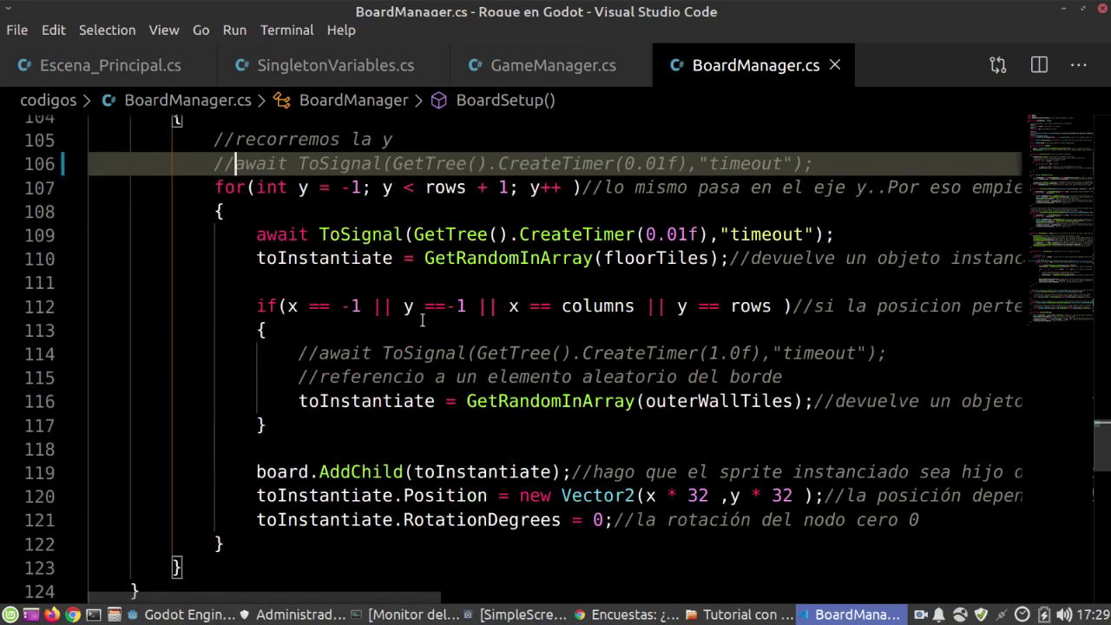
scroll(274, 487, up, 4)
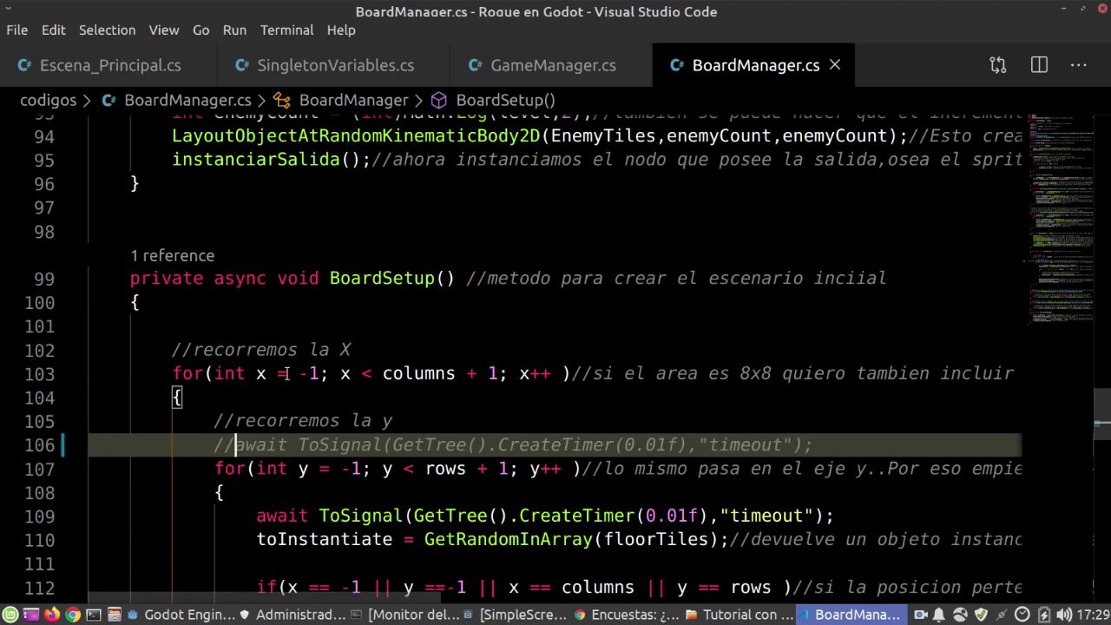
scroll(425, 402, down, 2)
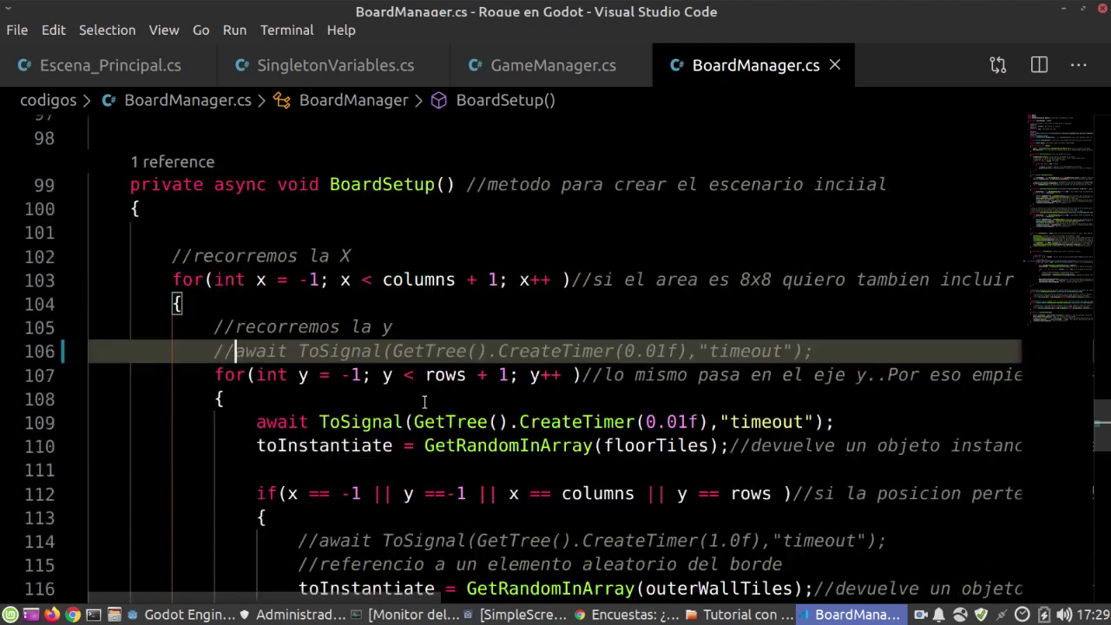
click(255, 422)
text(//)
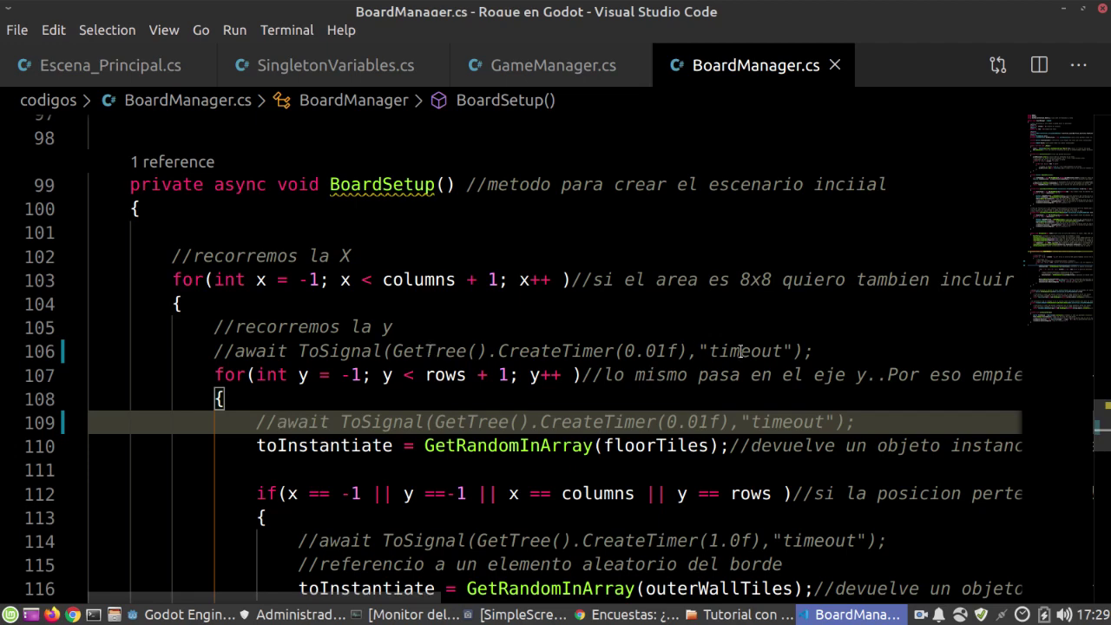
Delete the two commented-out timer lines from BoardSetup
drag(845, 346, 90, 351)
key(Delete)
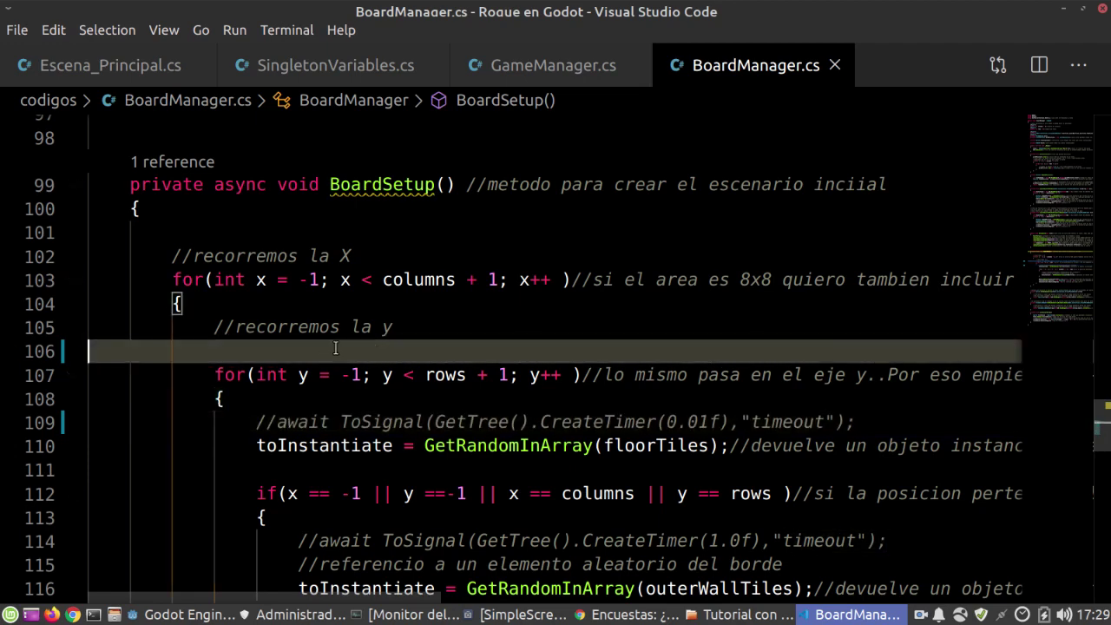
key(BackSpace)
triple_click(475, 397)
key(Delete)
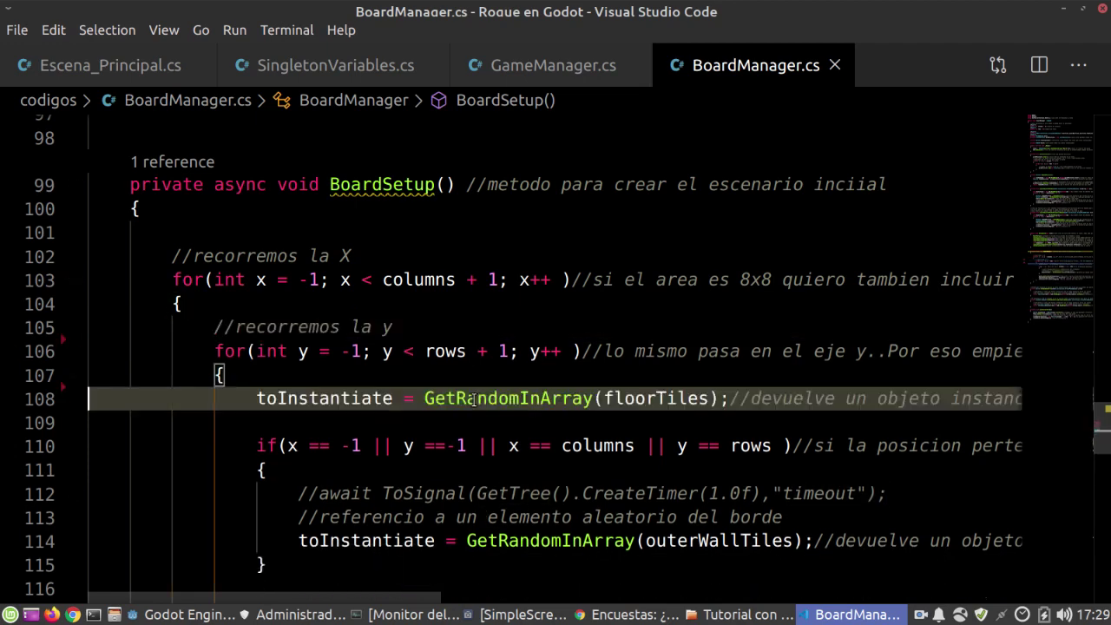
Remove 'async' so BoardSetup is a plain private void, then run the game from Godot
drag(268, 185, 206, 185)
key(BackSpace)
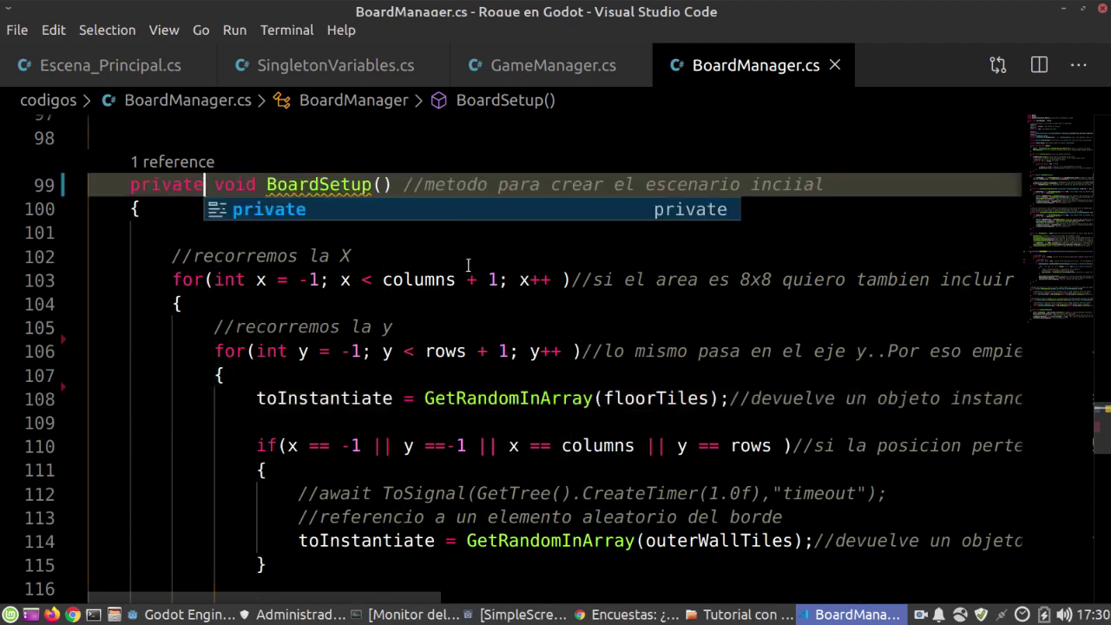
click(832, 184)
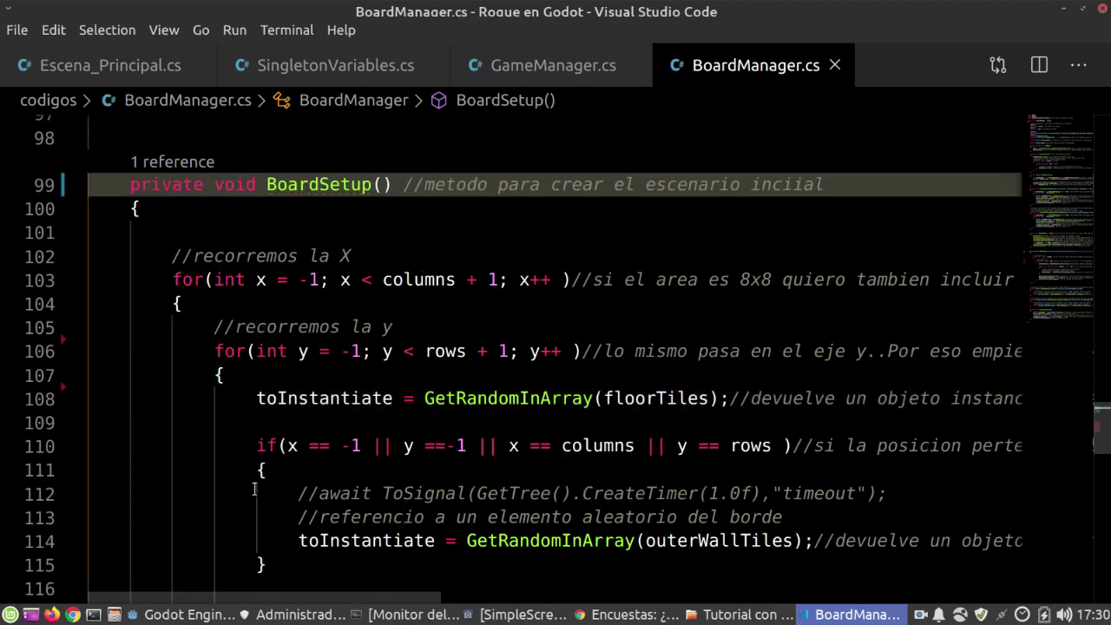
click(178, 615)
click(897, 35)
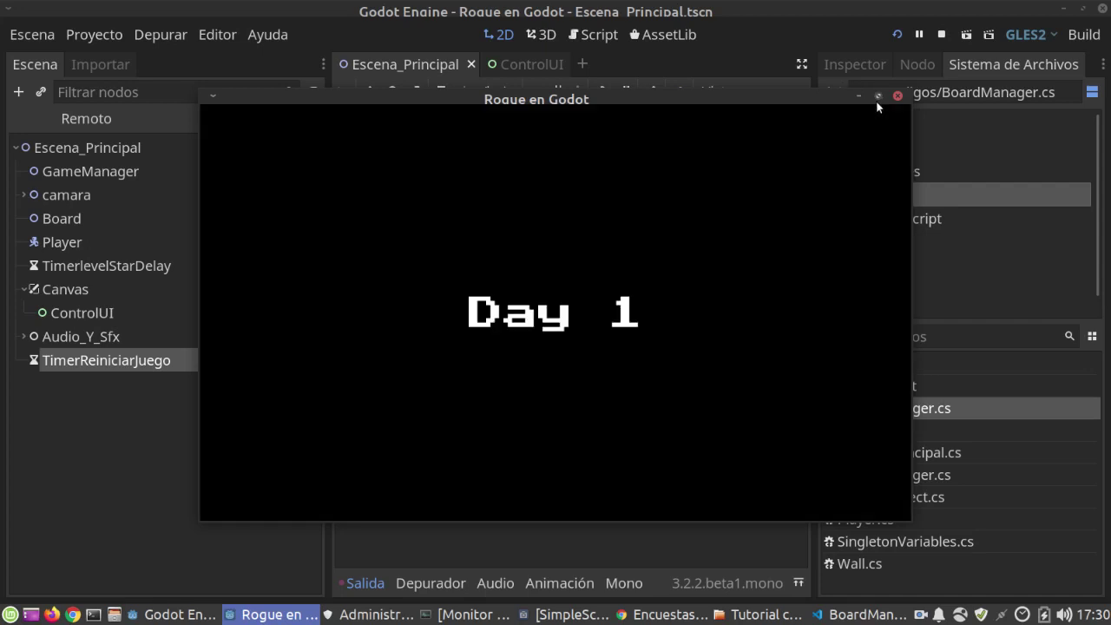
Maximize the game window and walk the player through Day 1 toward the food items
click(877, 99)
key(Right)
key(Right)
key(Right)
key(Right)
key(Up)
key(Up)
key(Up)
key(Right)
key(Up)
key(Up)
key(Up)
key(Right)
key(Up)
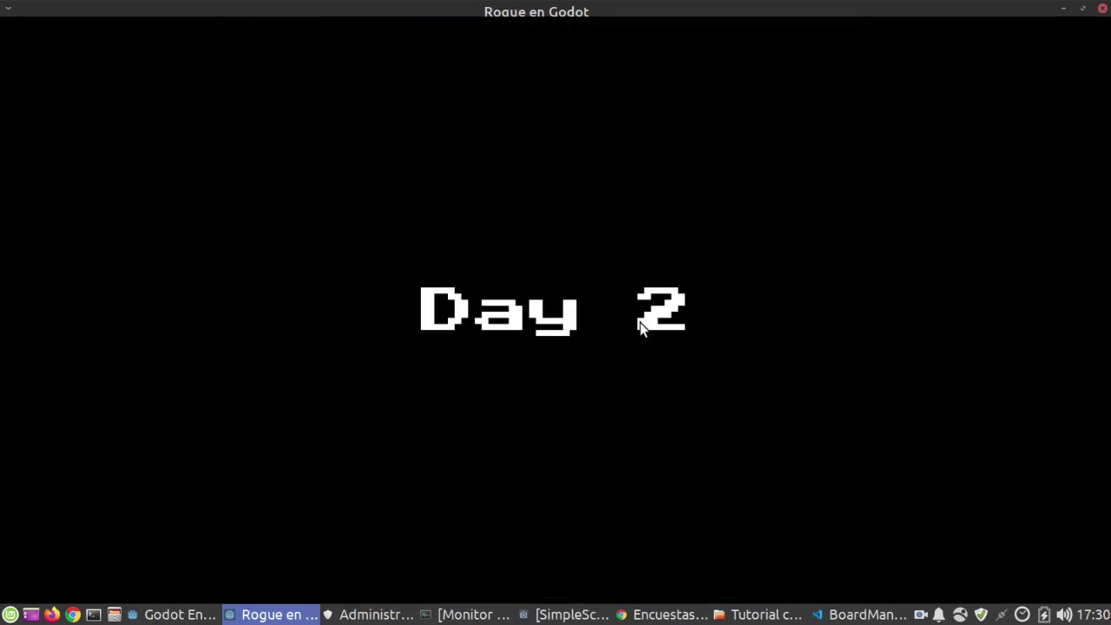
Move across the Day 2 level, breaking through the inner walls until the player starves
key(Right)
key(Right)
key(Right)
key(Up)
key(Left)
key(Left)
key(Up)
key(Right)
key(Up)
key(Up)
key(Up)
key(Up)
key(Up)
key(Right)
key(Right)
key(Right)
key(Right)
key(Left)
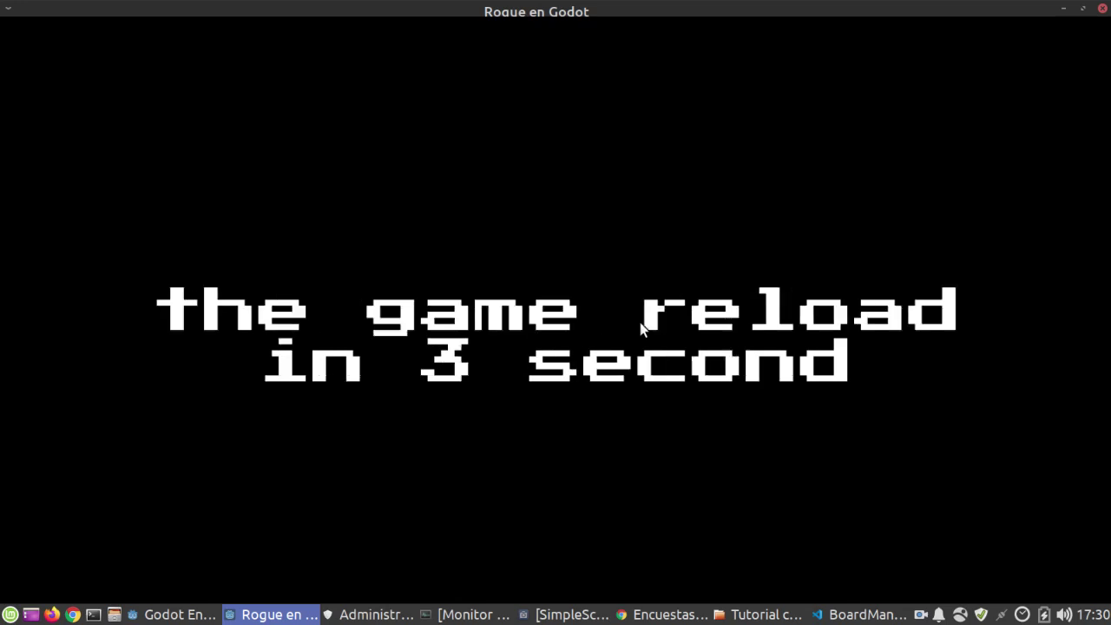
On the reloaded level, collect the food, fruit and soda and advance to Day 2
key(Right)
key(Right)
key(Right)
key(Right)
key(Up)
key(Up)
key(Up)
key(Right)
key(Up)
key(Up)
key(Left)
key(Left)
key(Left)
key(Left)
key(Down)
key(Up)
key(Up)
key(Right)
key(Right)
key(Right)
key(Right)
key(Right)
key(Left)
key(Right)
key(Right)
key(Up)
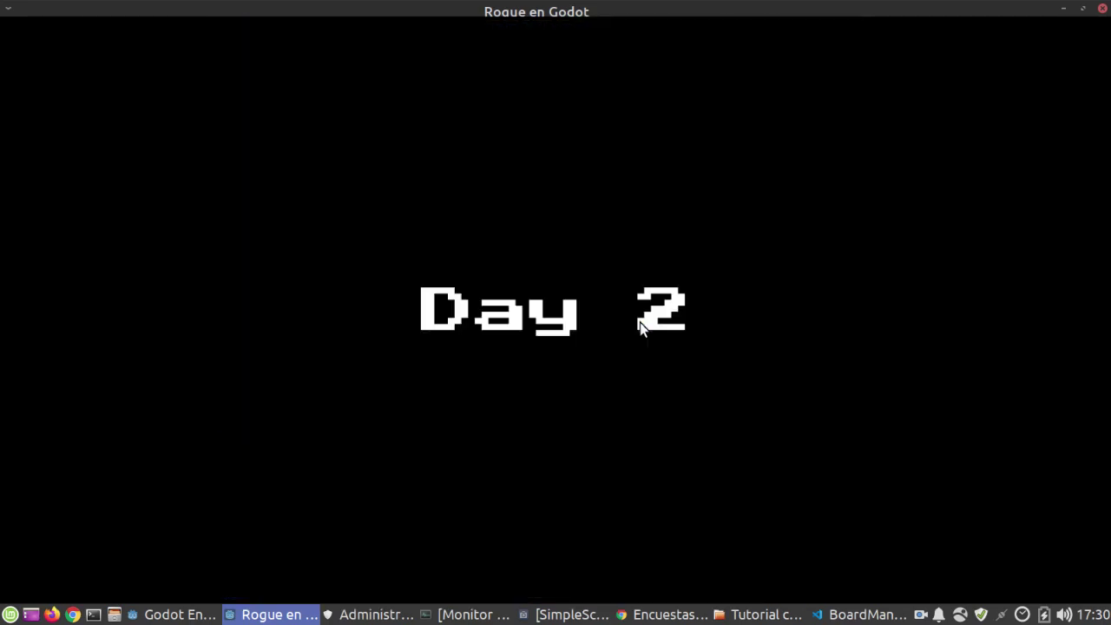
key(Right)
Walk up collecting fruit, break the wall, grab the soda and go around the enemy
key(Right)
key(Up)
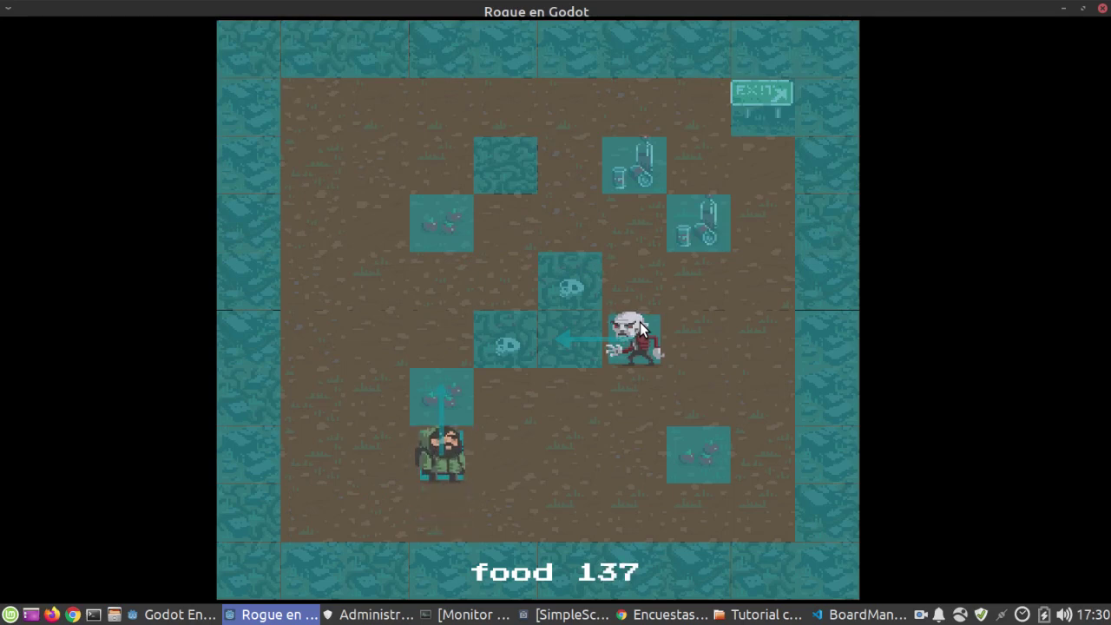
key(Up)
key(Up)
key(Up)
key(Up)
key(Right)
key(Right)
key(Right)
key(Right)
key(Right)
key(Right)
key(Right)
key(Down)
key(Left)
key(Left)
key(Left)
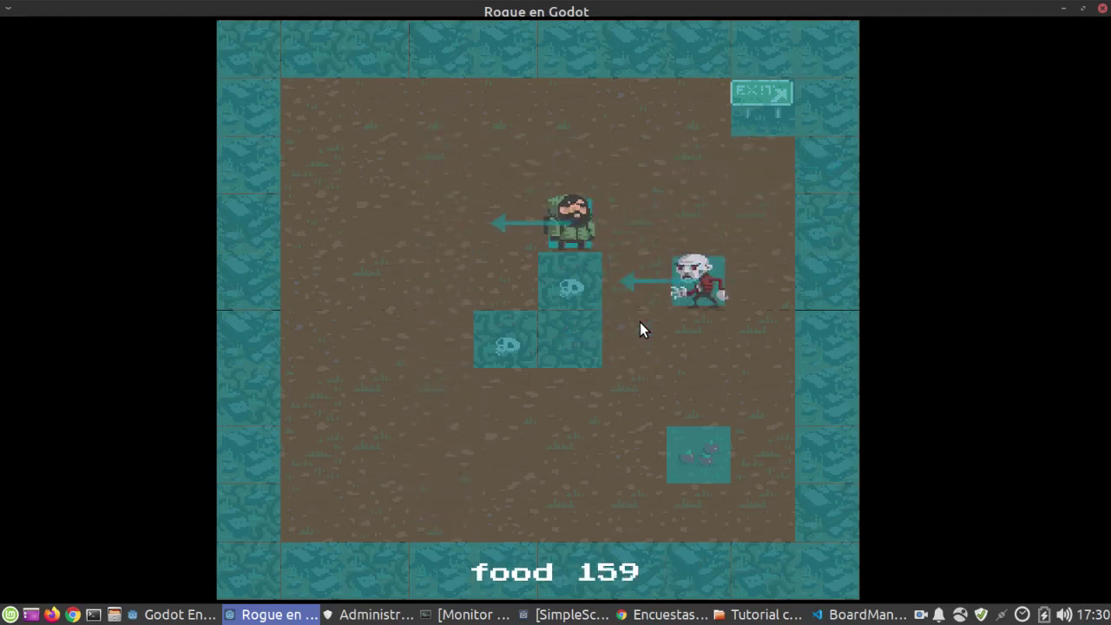
key(Left)
key(Left)
key(Left)
key(Down)
key(Down)
key(Down)
key(Right)
key(Right)
key(Right)
key(Right)
key(Right)
key(Right)
key(Down)
key(Down)
Move along the bottom row onto the food item and attack the adjacent enemy
key(Left)
key(Left)
key(Left)
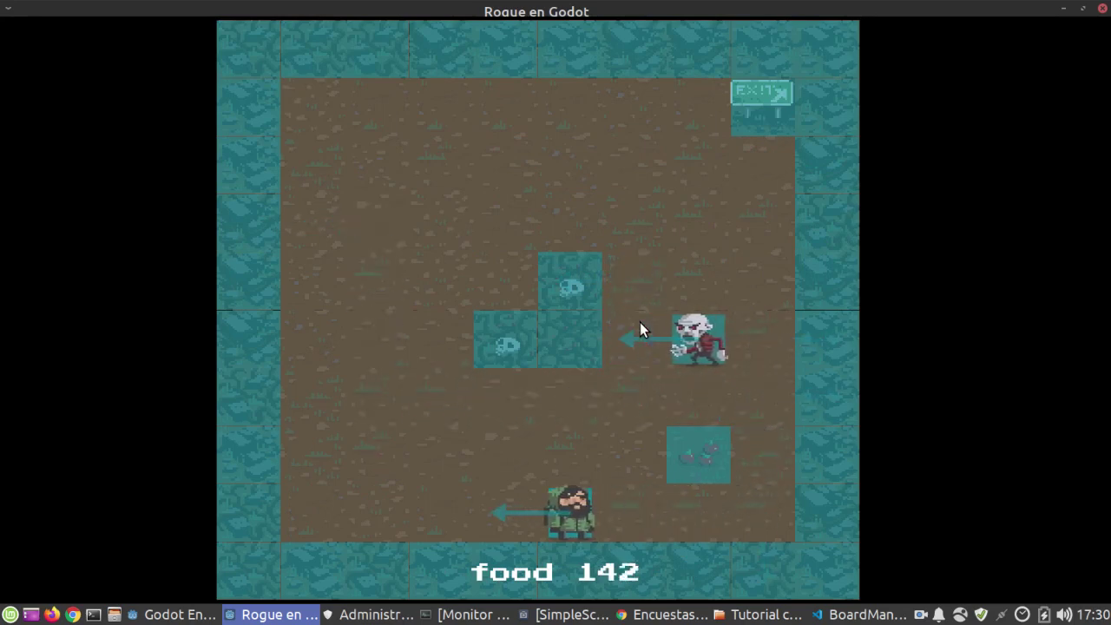
key(Left)
key(Left)
key(Right)
key(Right)
key(Right)
key(Right)
key(Left)
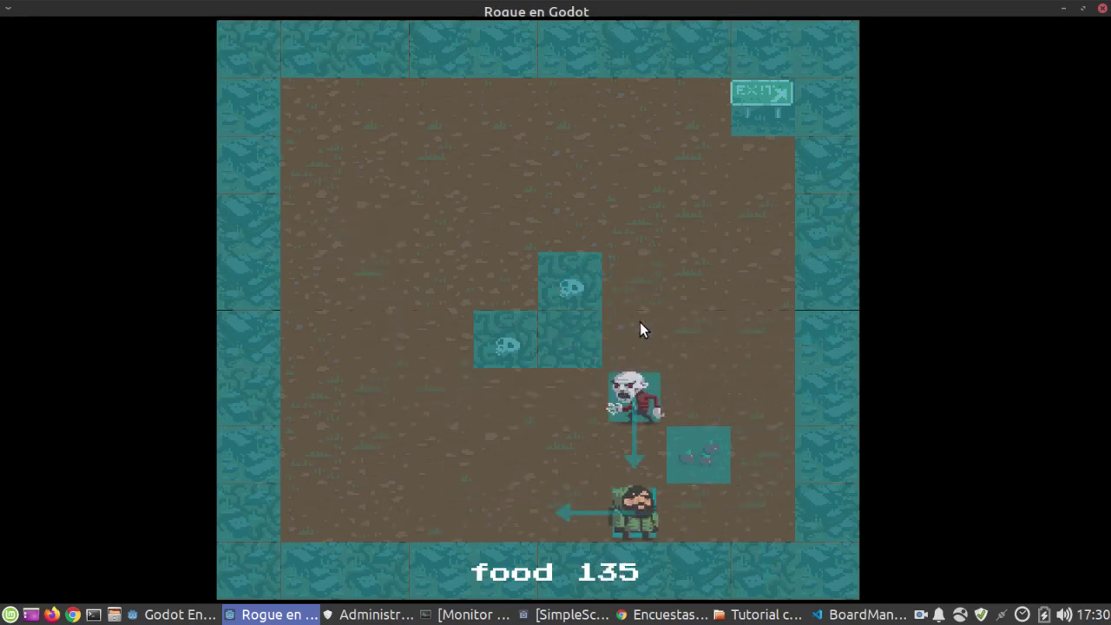
key(Left)
key(Left)
key(Down)
key(Down)
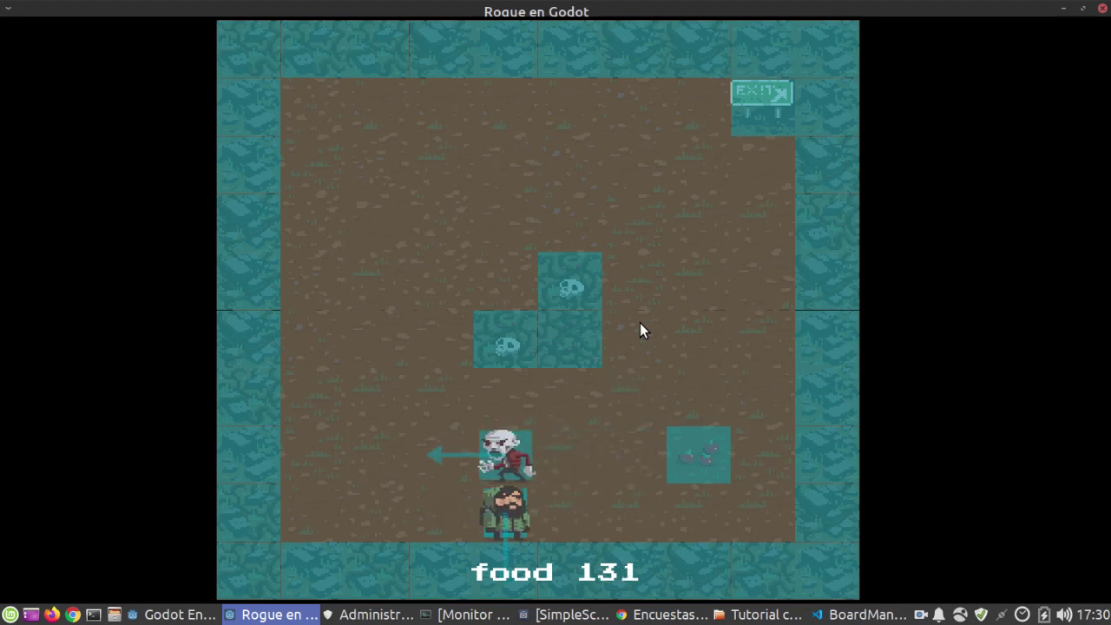
key(Right)
key(Right)
key(Right)
key(Up)
key(Right)
key(Up)
key(Up)
key(Left)
key(Down)
key(Down)
key(Down)
key(Down)
key(Down)
key(Down)
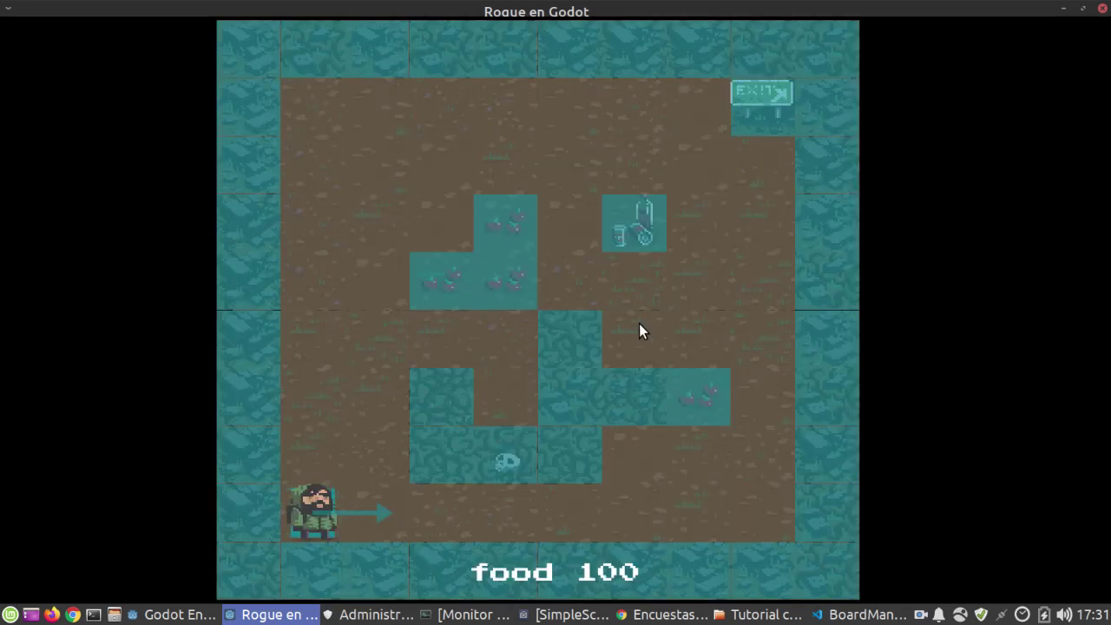
Collect more food moving around the board, then close the game with Escape
key(Up)
key(Up)
key(Up)
key(Up)
key(Right)
key(Right)
key(Right)
key(Up)
key(Right)
key(Right)
key(Right)
key(Right)
key(Left)
key(Down)
key(Down)
key(Down)
key(Up)
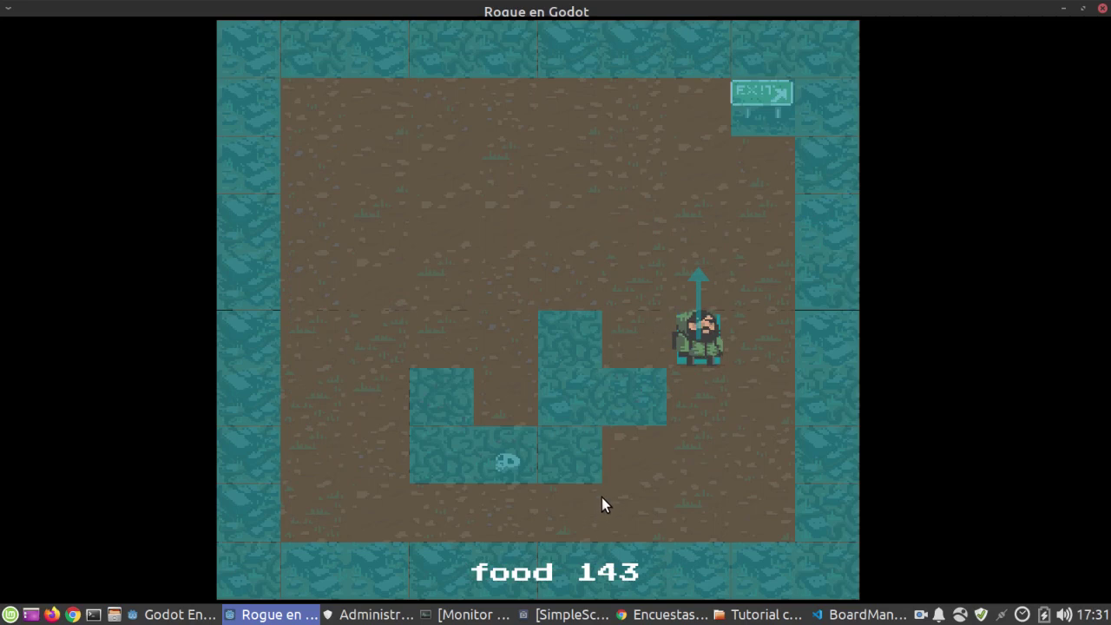
key(Up)
key(Up)
key(Left)
key(Left)
key(Left)
key(Left)
key(Down)
key(Down)
key(Up)
key(Up)
key(Up)
key(Down)
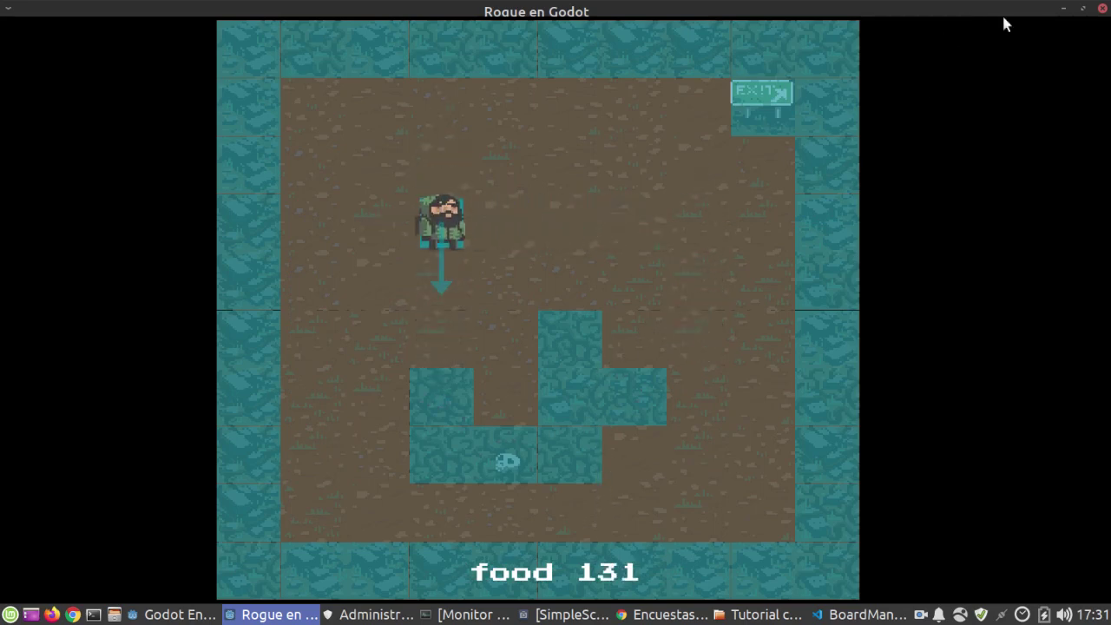
key(Escape)
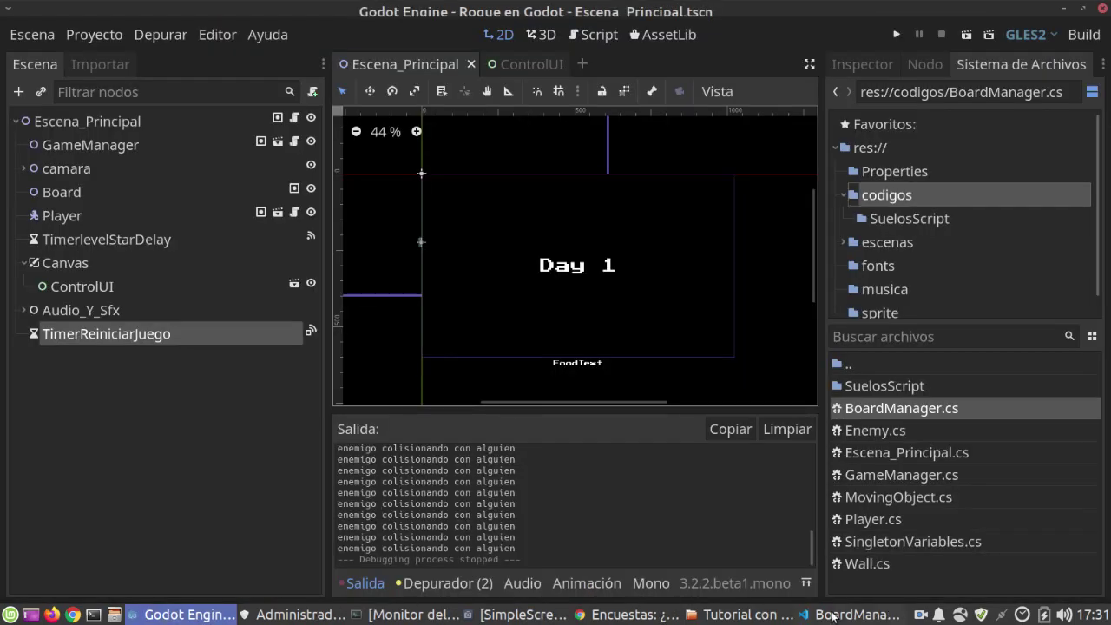
Switch to VS Code, open GameManager.cs and go to the game-over reload message line
click(846, 614)
click(547, 65)
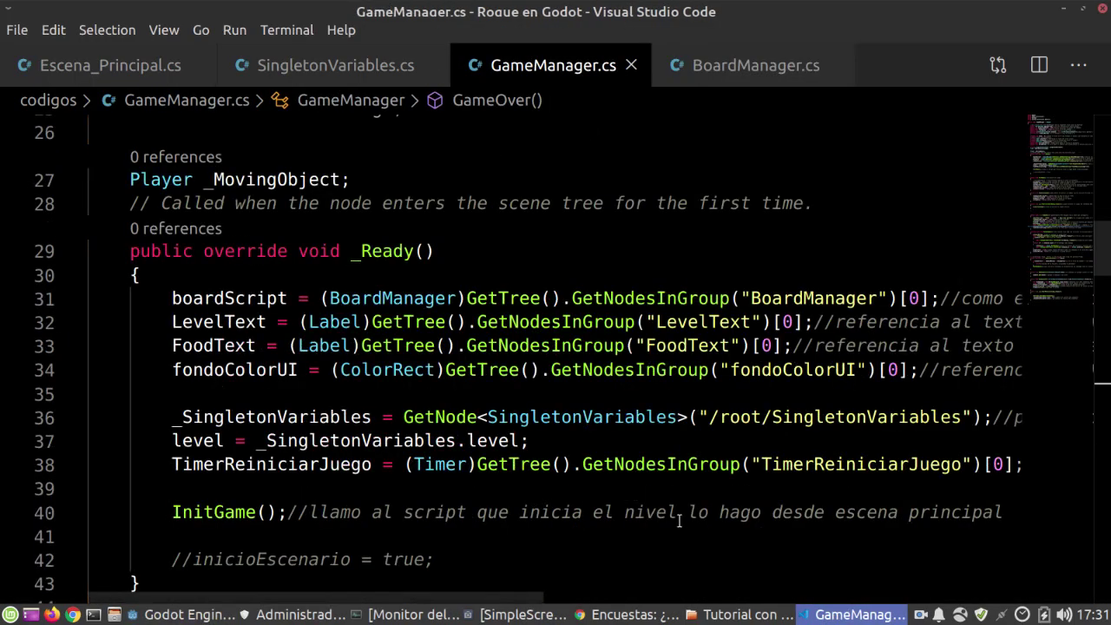
scroll(585, 447, down, 1)
scroll(585, 447, down, 5)
scroll(585, 447, down, 1)
scroll(585, 447, up, 1)
scroll(585, 447, down, 4)
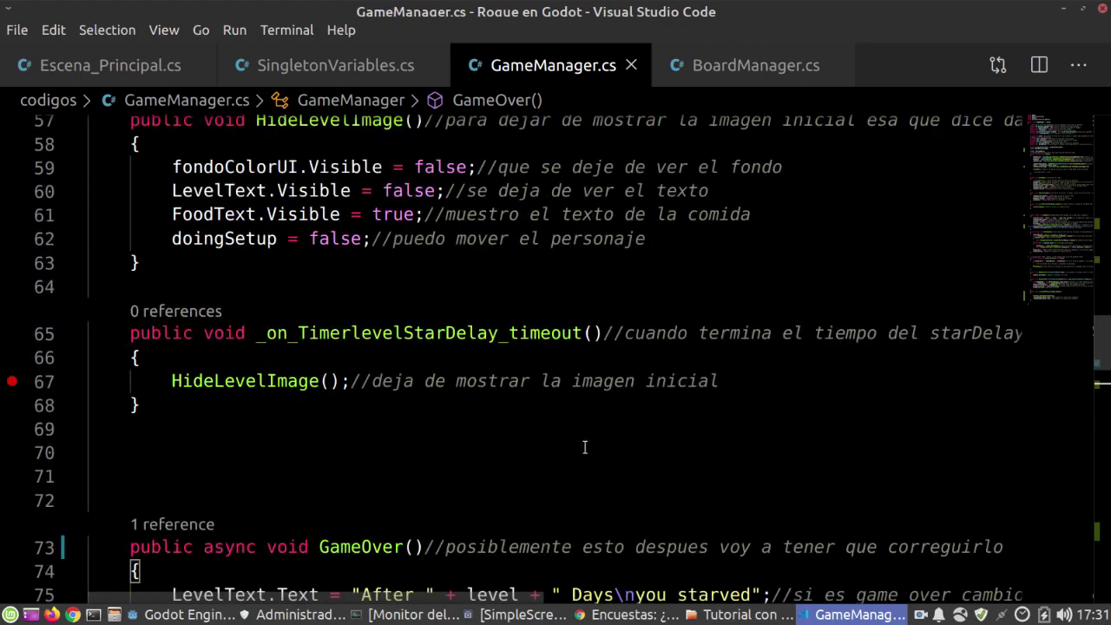
scroll(585, 447, down, 4)
click(586, 454)
Scroll down to MoveEnemies and select the turnDelay reference
scroll(585, 446, down, 2)
scroll(585, 447, down, 1)
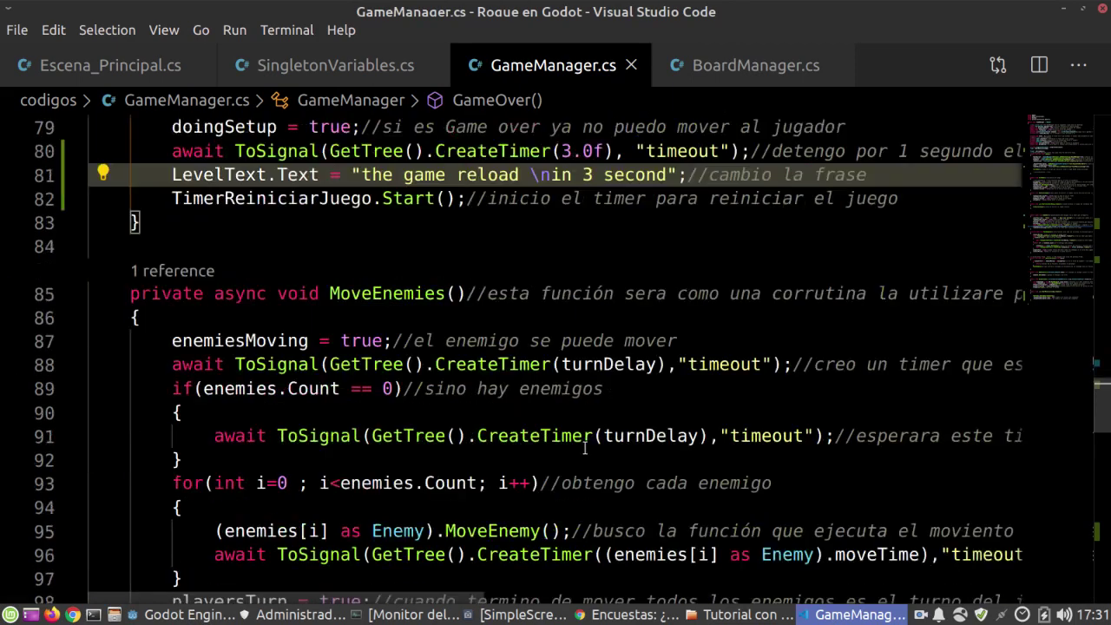
scroll(585, 447, down, 1)
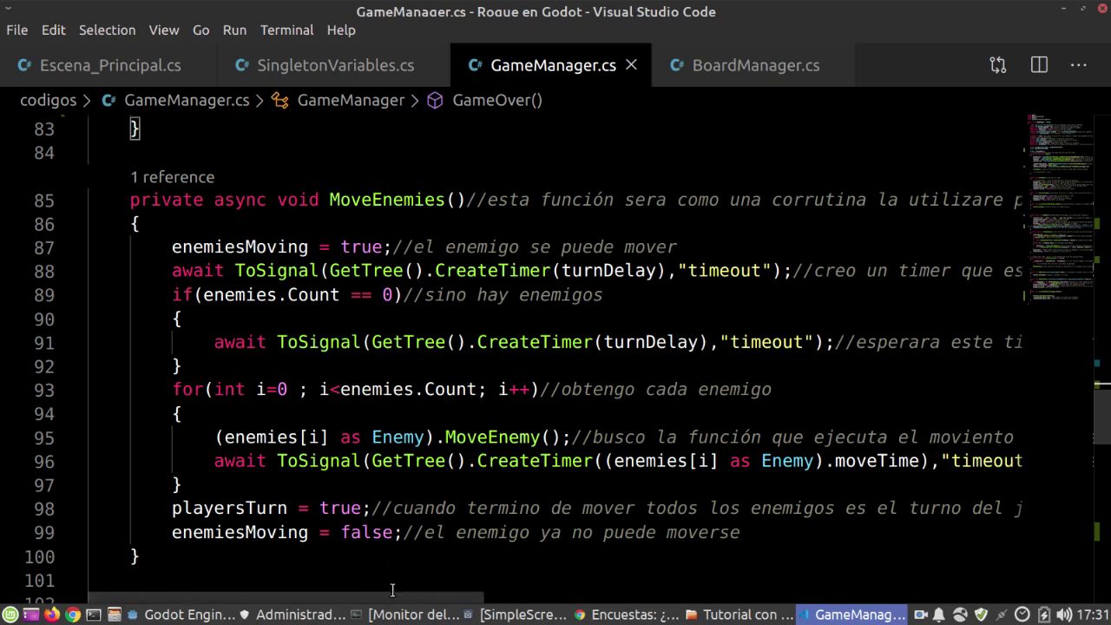
drag(395, 599, 410, 597)
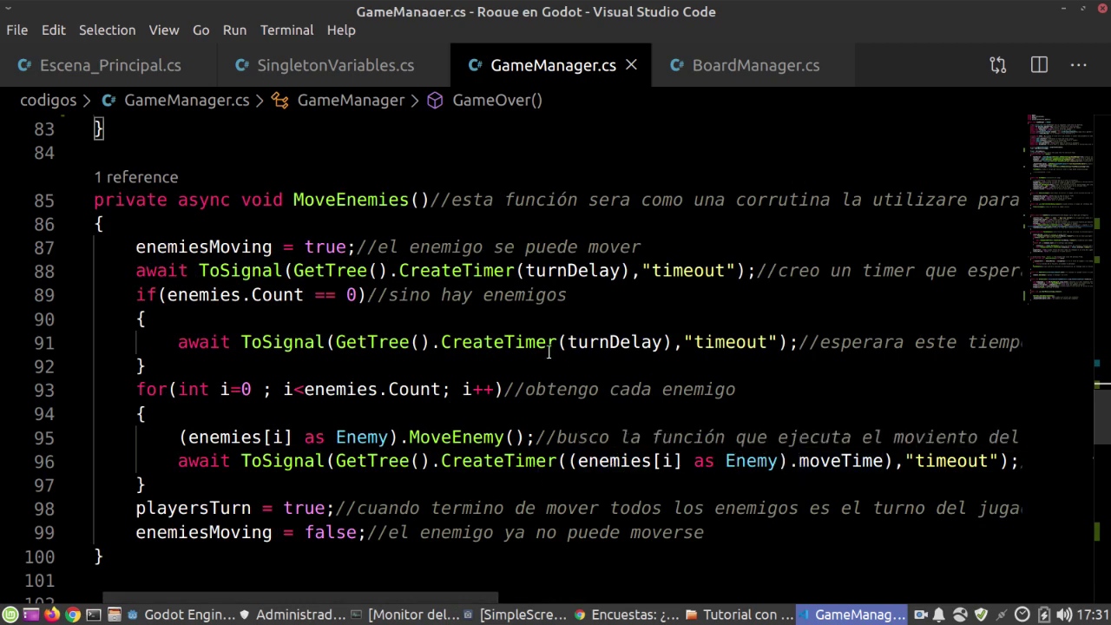
click(597, 344)
Go to the definition of turnDelay and inspect its declaration
right_click(598, 343)
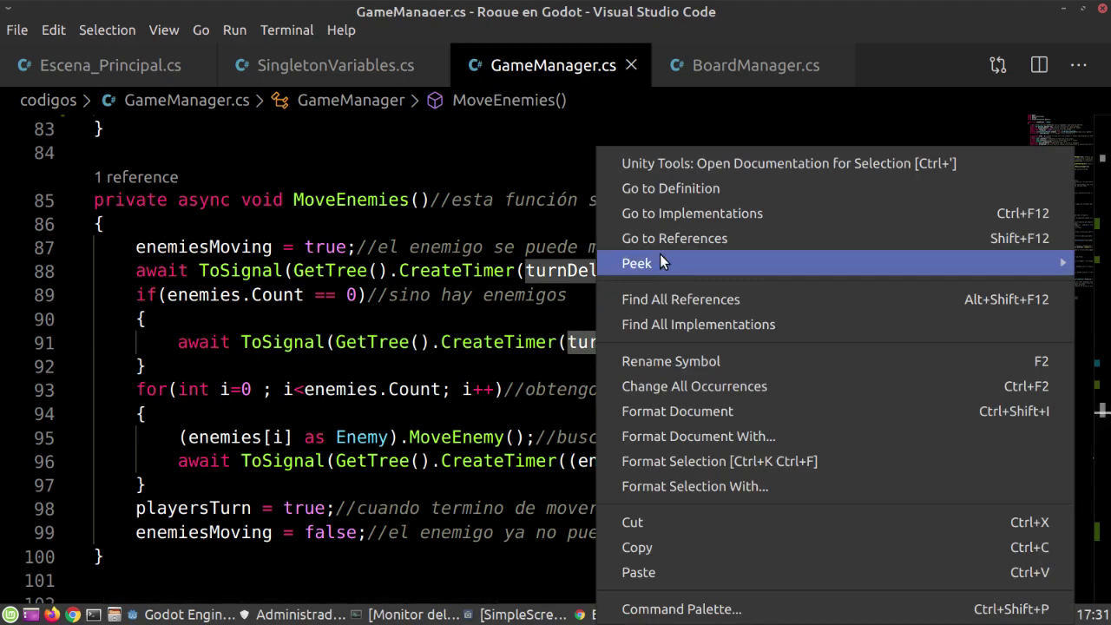
click(668, 193)
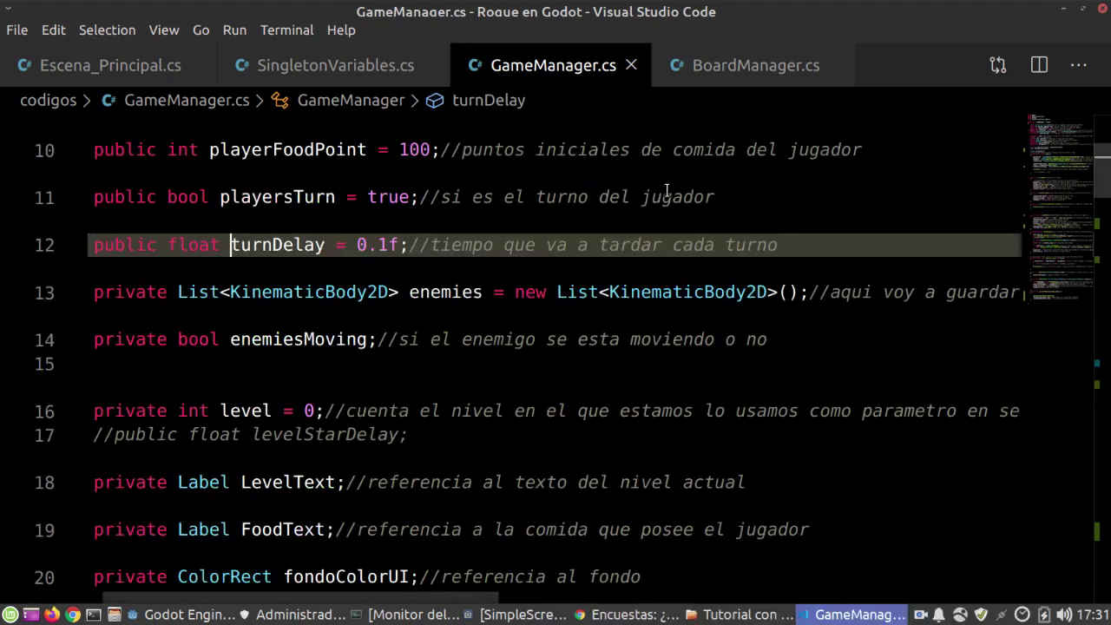
drag(1098, 181, 1099, 440)
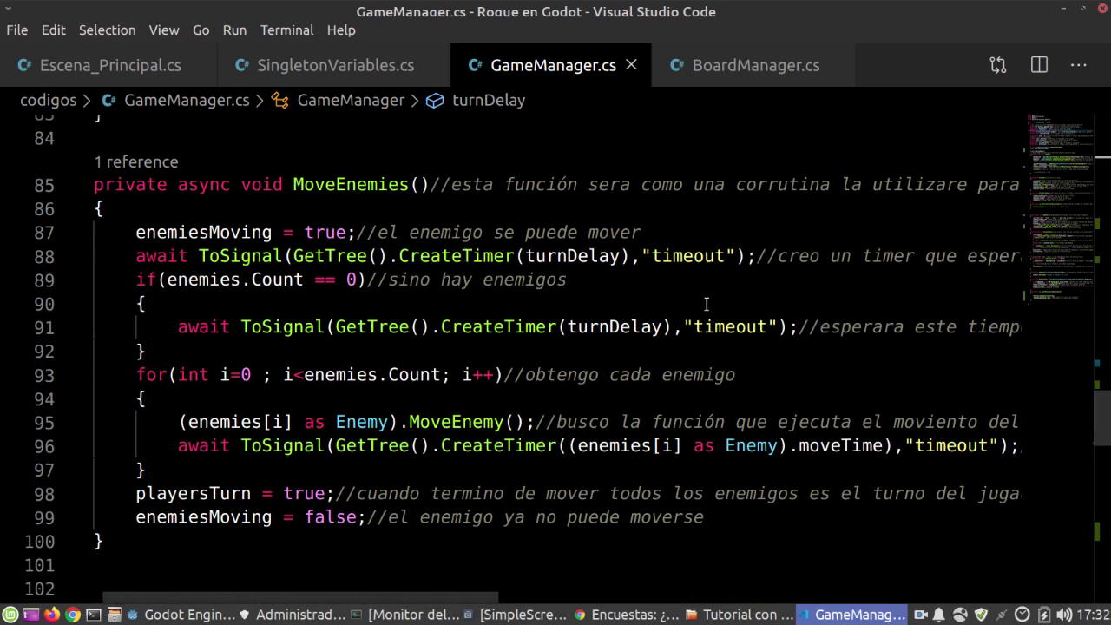
Delete the initial turnDelay wait on line 88, then run the game in Godot
mouse_move(459, 598)
mouse_down()
mouse_move(677, 605)
mouse_move(355, 604)
mouse_up()
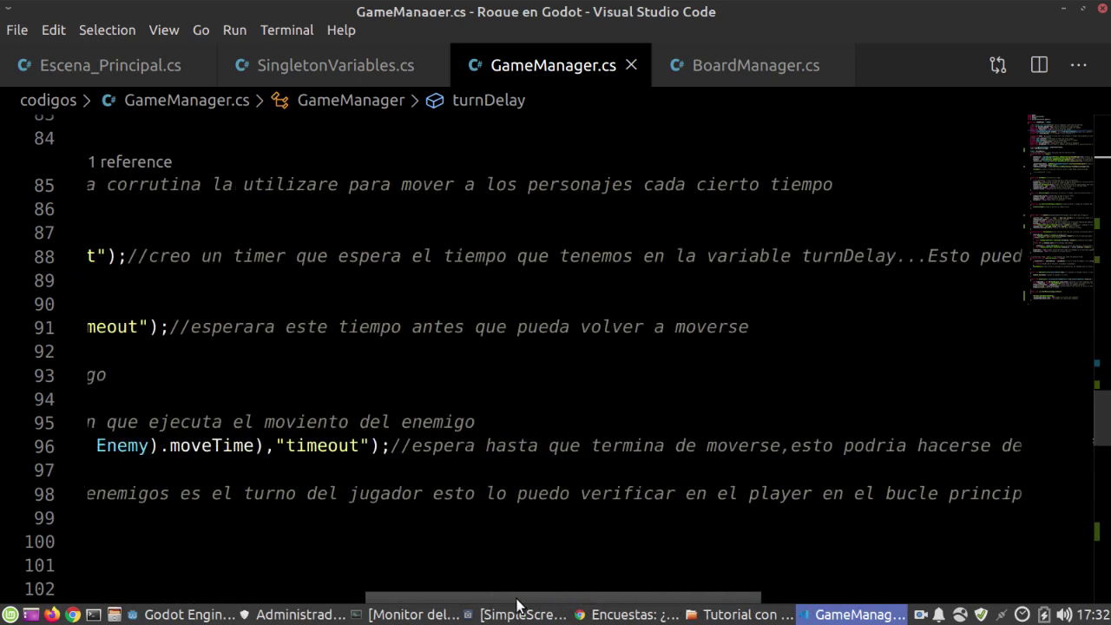
triple_click(176, 256)
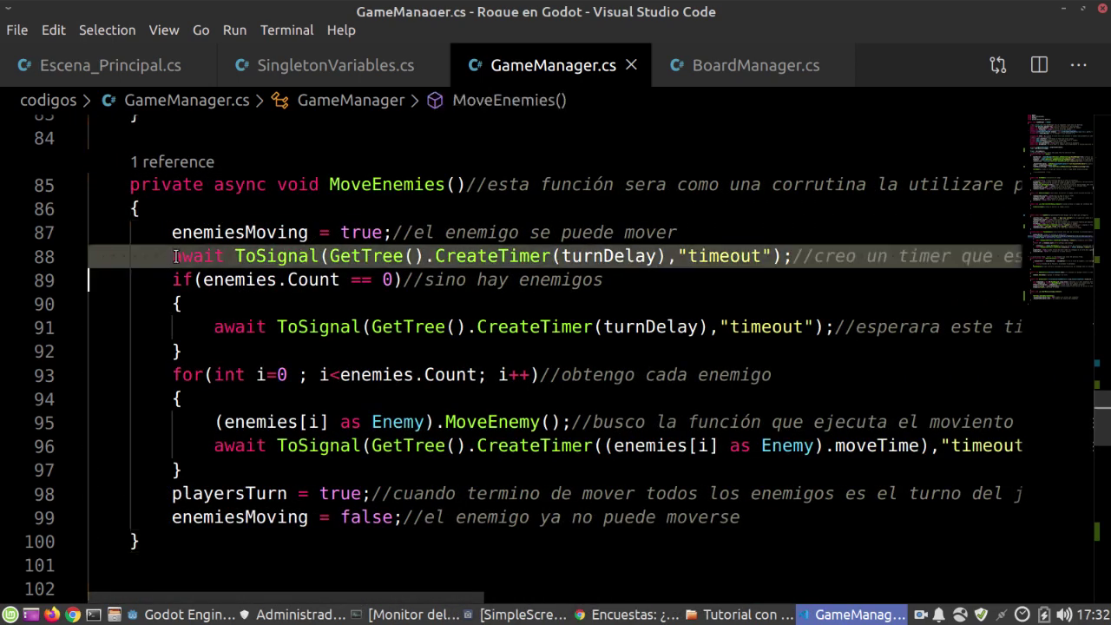
key(BackSpace)
key(BackSpace)
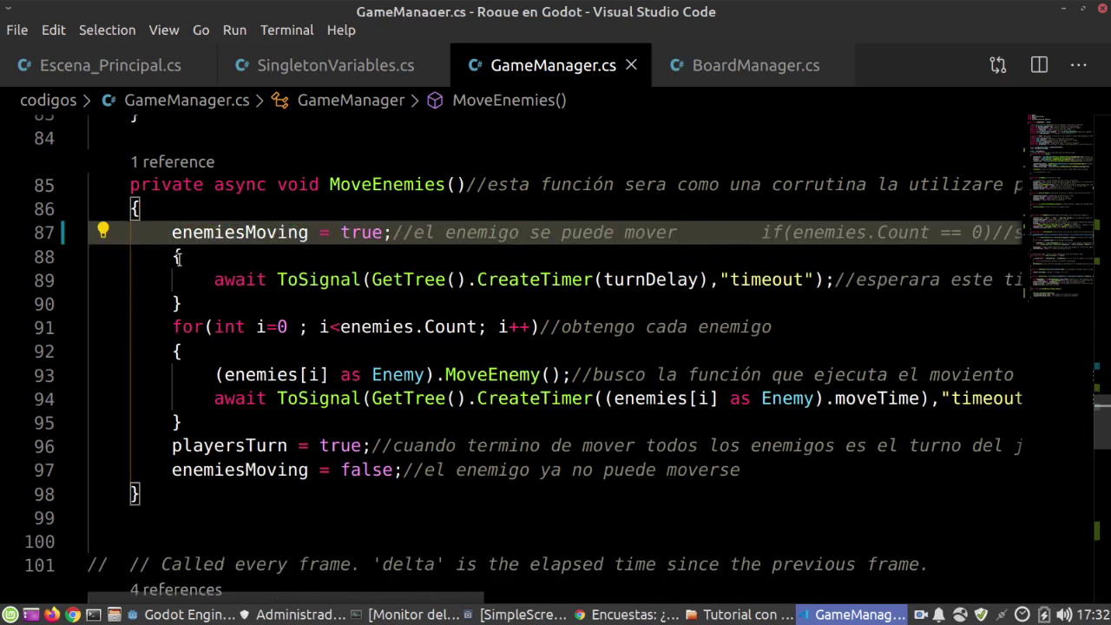
key(Return)
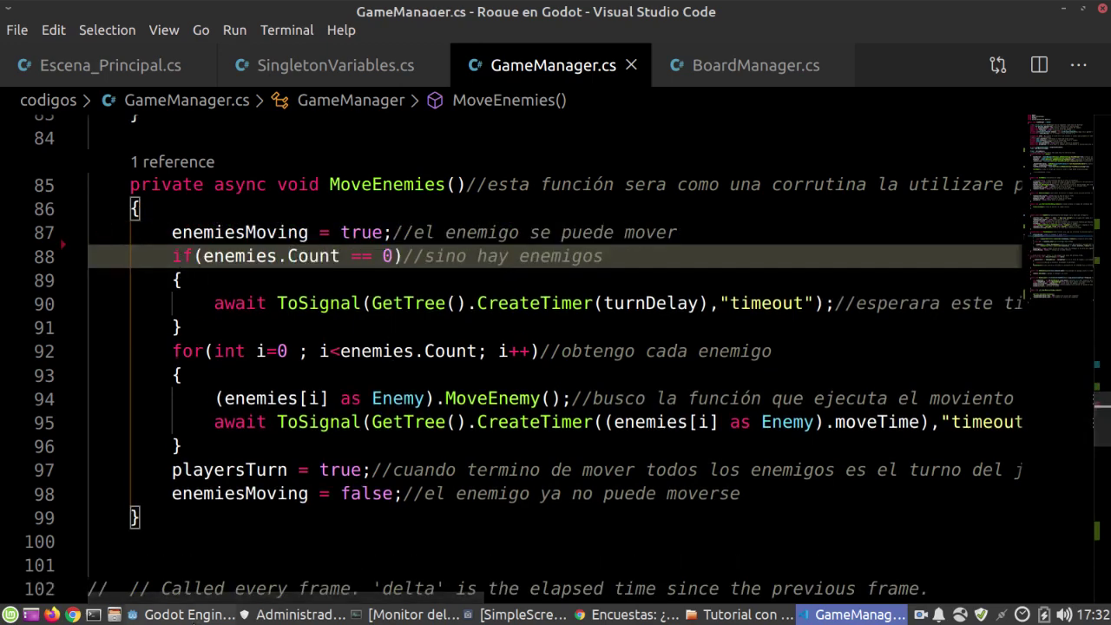
key(alt+Tab)
click(895, 39)
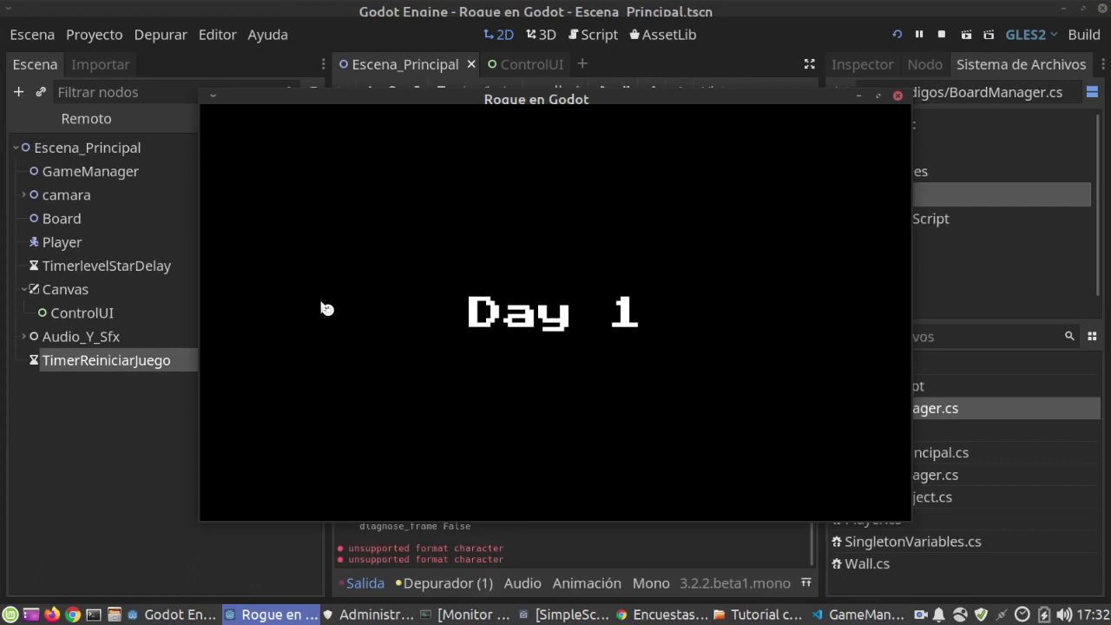
Walk the player across Day 1 picking up items and onto the EXIT tile
key(Right)
key(Right)
key(Right)
key(Right)
key(Right)
key(Right)
key(Up)
key(Up)
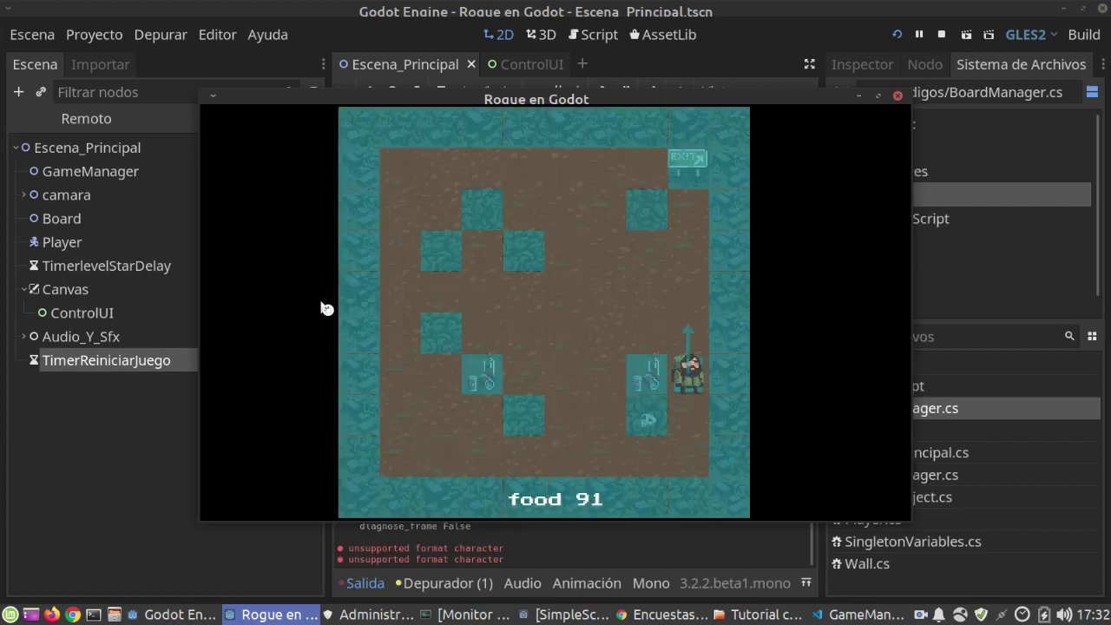
key(Left)
key(Left)
key(Left)
key(Left)
key(Left)
key(Right)
key(Up)
key(Up)
key(Right)
key(Right)
key(Up)
key(Up)
key(Up)
key(Right)
key(Right)
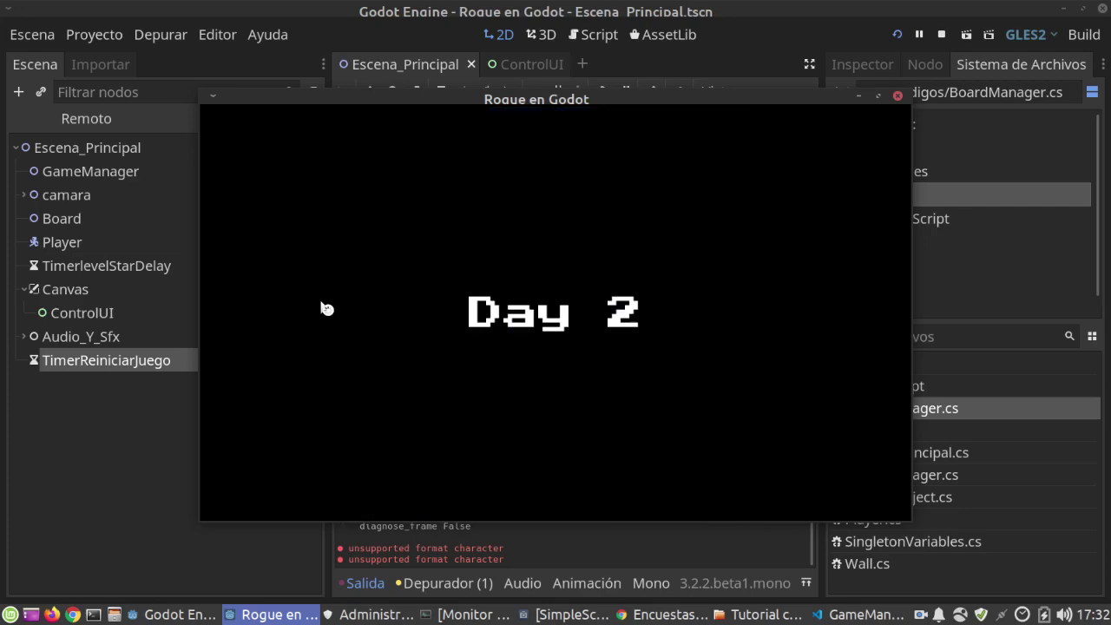
Move back and forth along the bottom row on Day 2 until the player starves
key(Right)
key(Right)
key(Right)
key(Right)
key(Right)
key(Left)
key(Left)
key(Left)
key(Left)
key(Left)
key(Right)
key(Right)
key(Right)
key(Left)
key(Left)
key(Left)
key(Right)
key(Right)
key(Right)
key(Left)
key(Left)
key(Left)
key(Left)
key(Right)
key(Right)
key(Right)
key(Right)
key(Right)
key(Left)
key(Left)
key(Left)
key(Left)
key(Left)
key(Left)
key(Right)
key(Right)
key(Right)
key(Right)
key(Right)
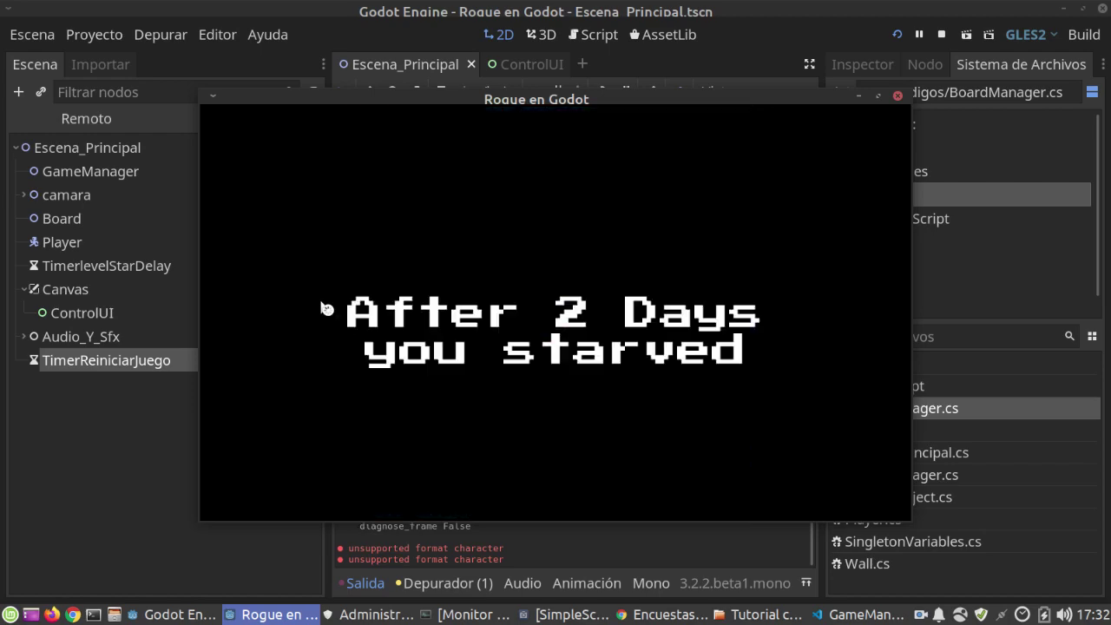
Close the game and undo the deletion in VS Code to restore the turnDelay wait
key(alt+F4)
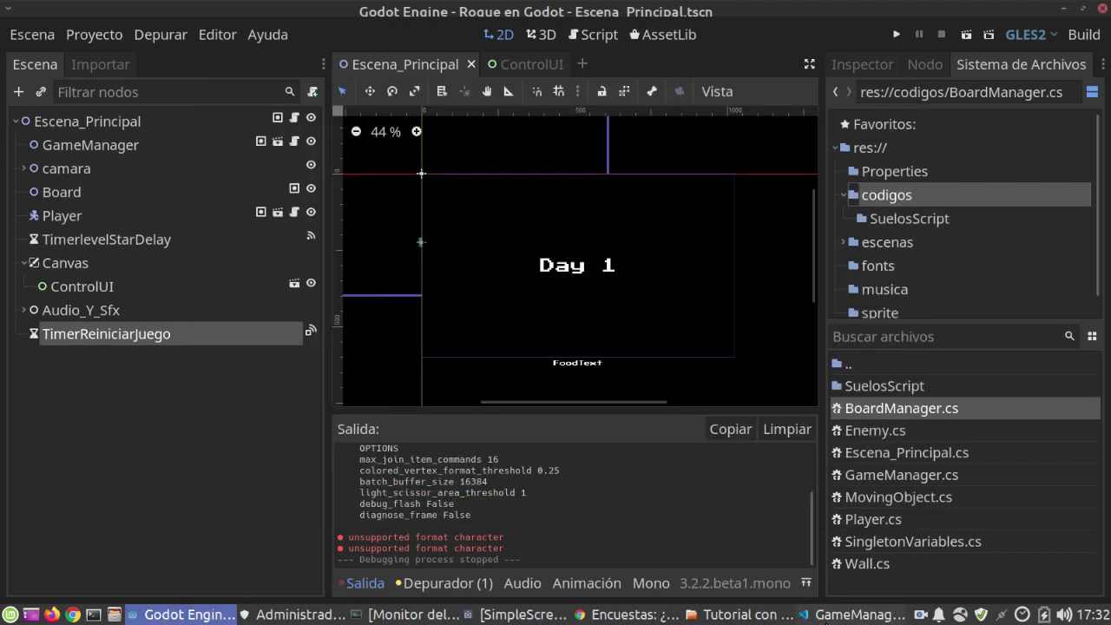
key(alt+Tab)
key(ctrl+z)
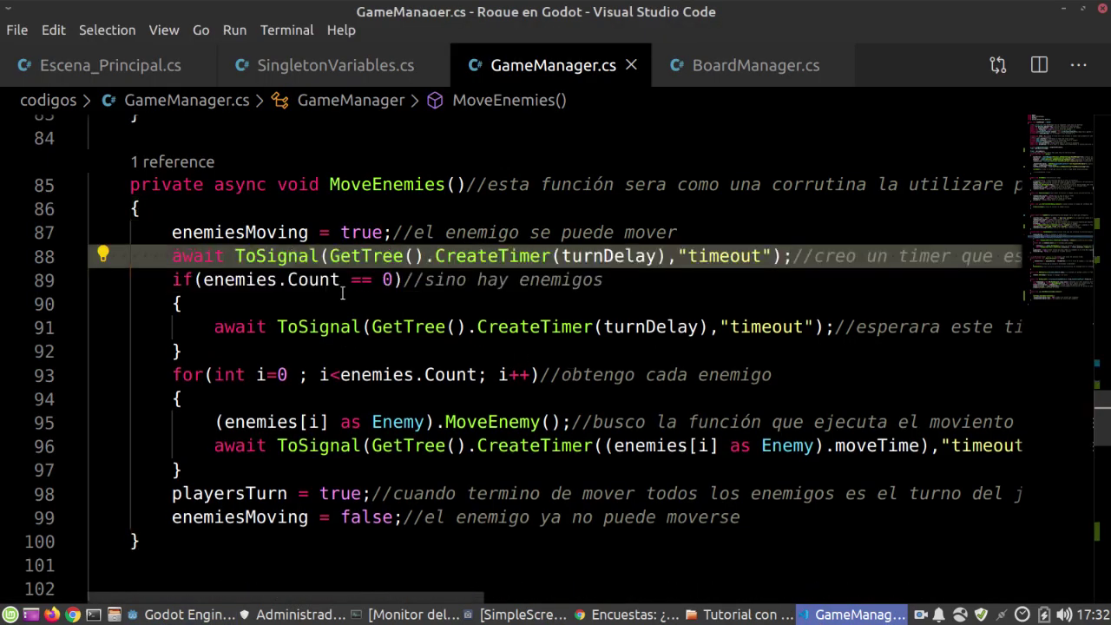
Check the turnDelay uses on lines 91 and 88, then open actions for moveTime on line 96
click(651, 326)
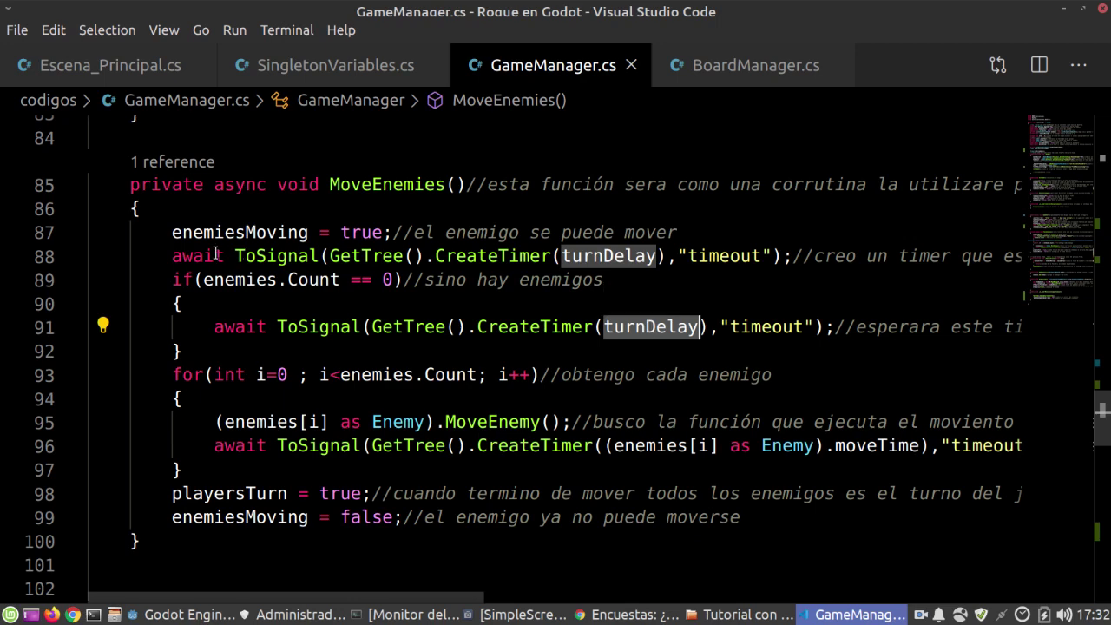
click(172, 256)
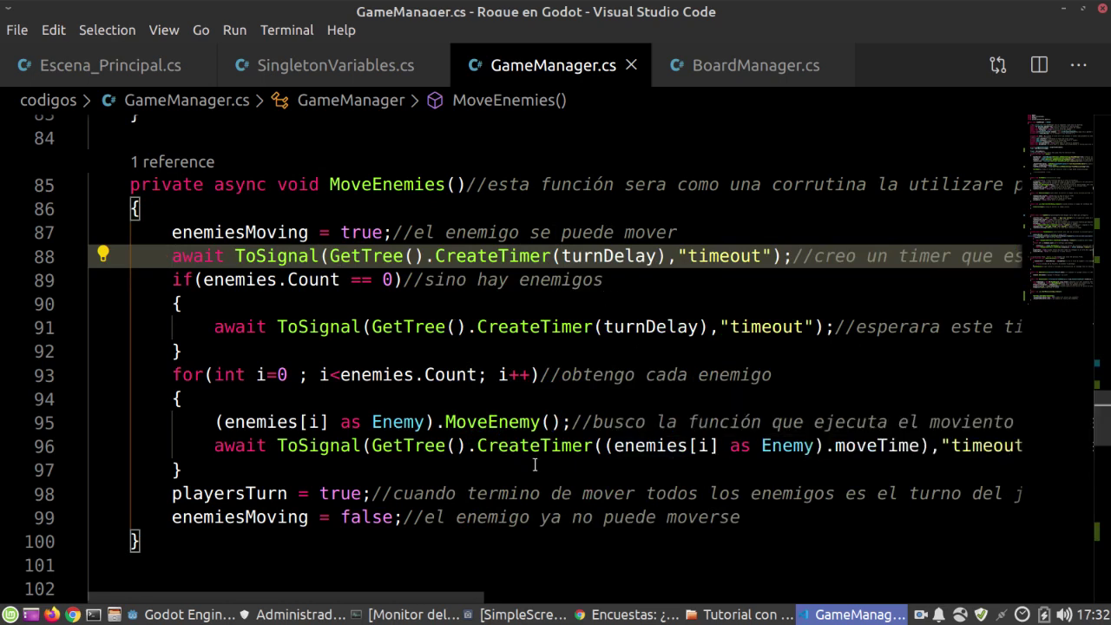
drag(454, 599, 544, 602)
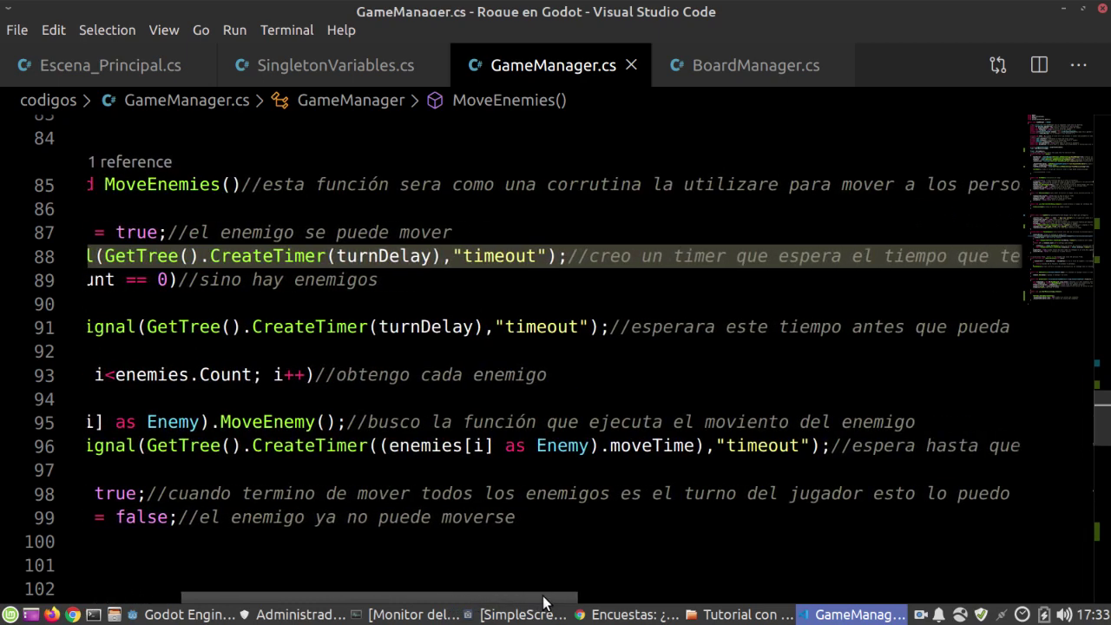
click(636, 453)
right_click(636, 453)
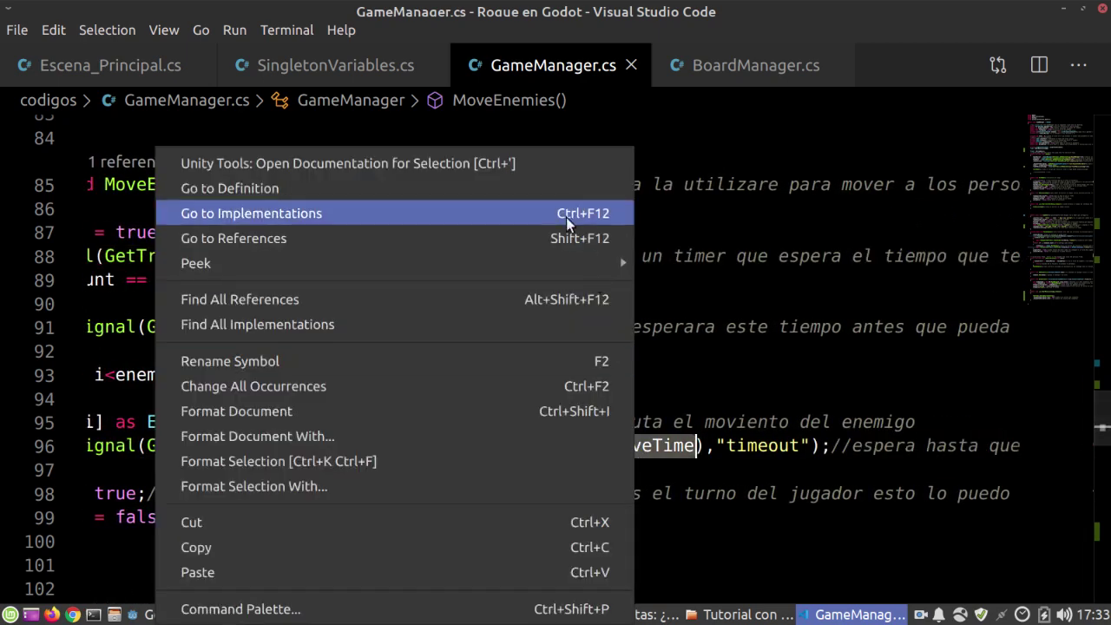
Change moveTime in MovingObject.cs from 0.02f to 0.1f
click(505, 189)
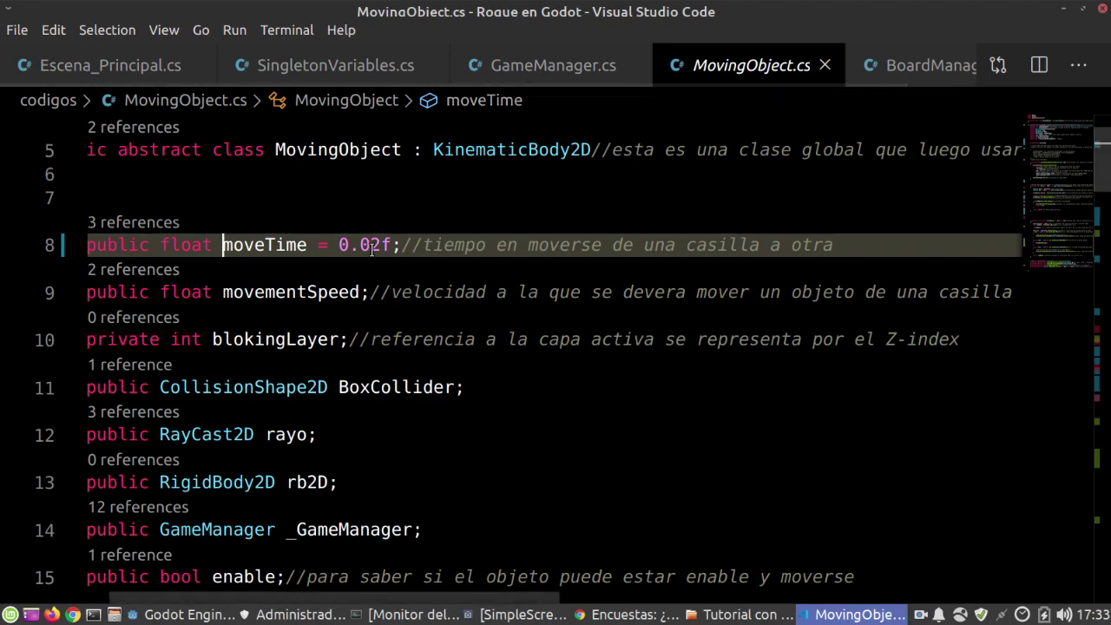
drag(382, 245, 361, 246)
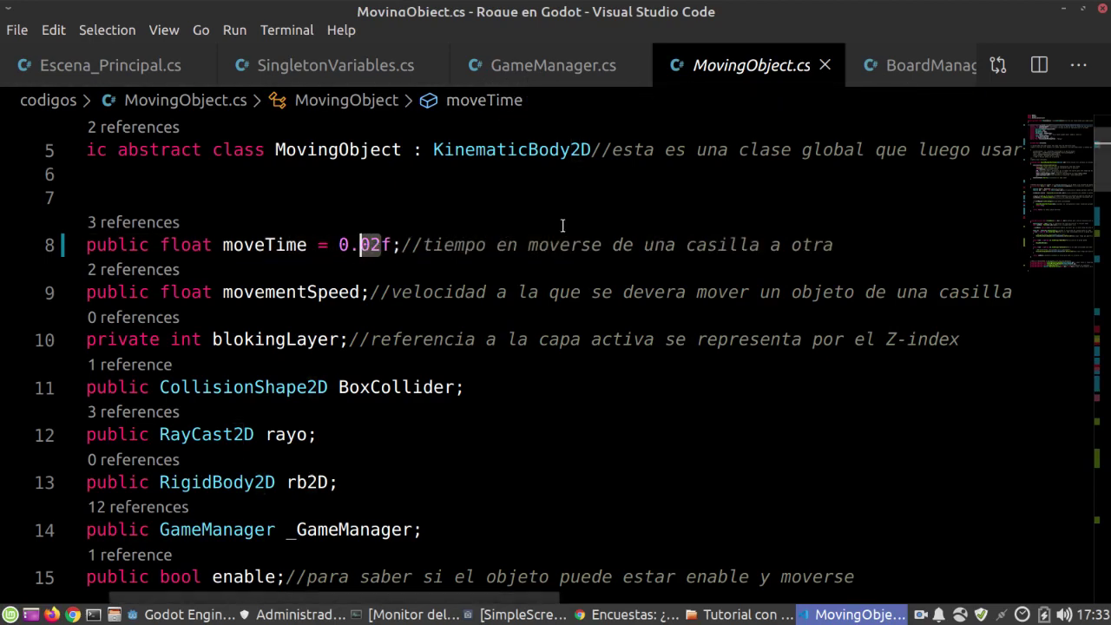
text(1)
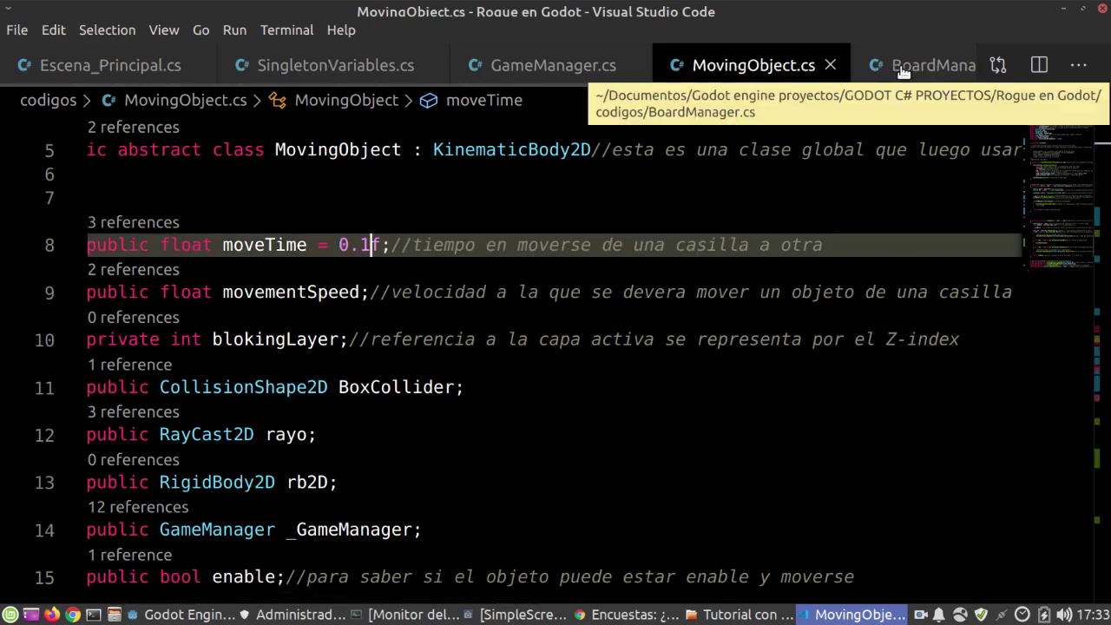
Comment out line 88's turnDelay wait in GameManager.cs and launch the game in Godot
click(521, 70)
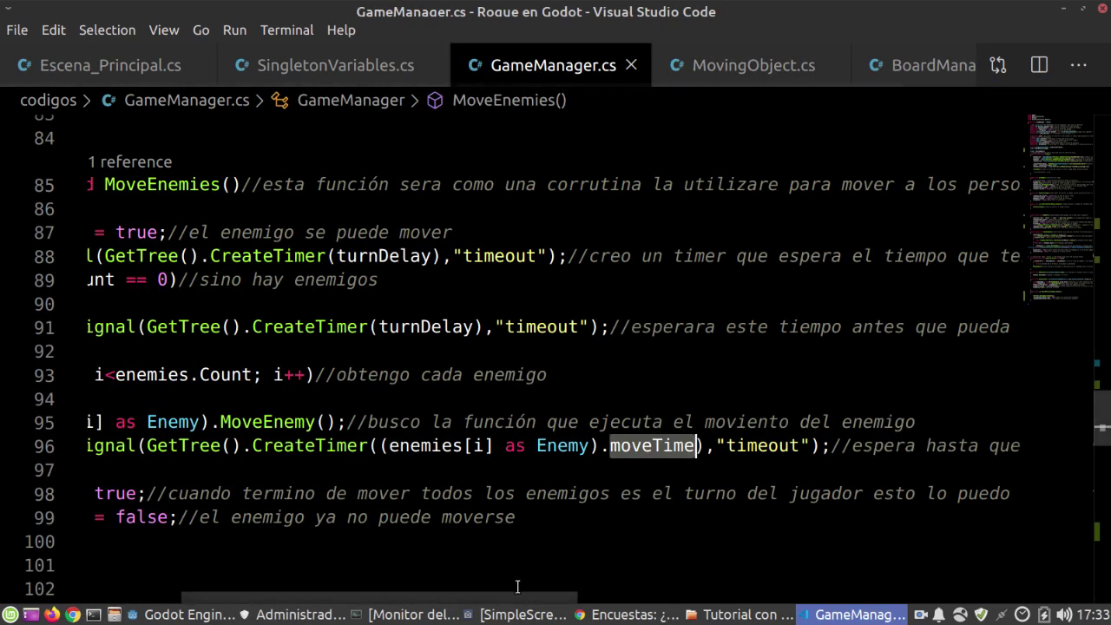
drag(494, 598, 400, 597)
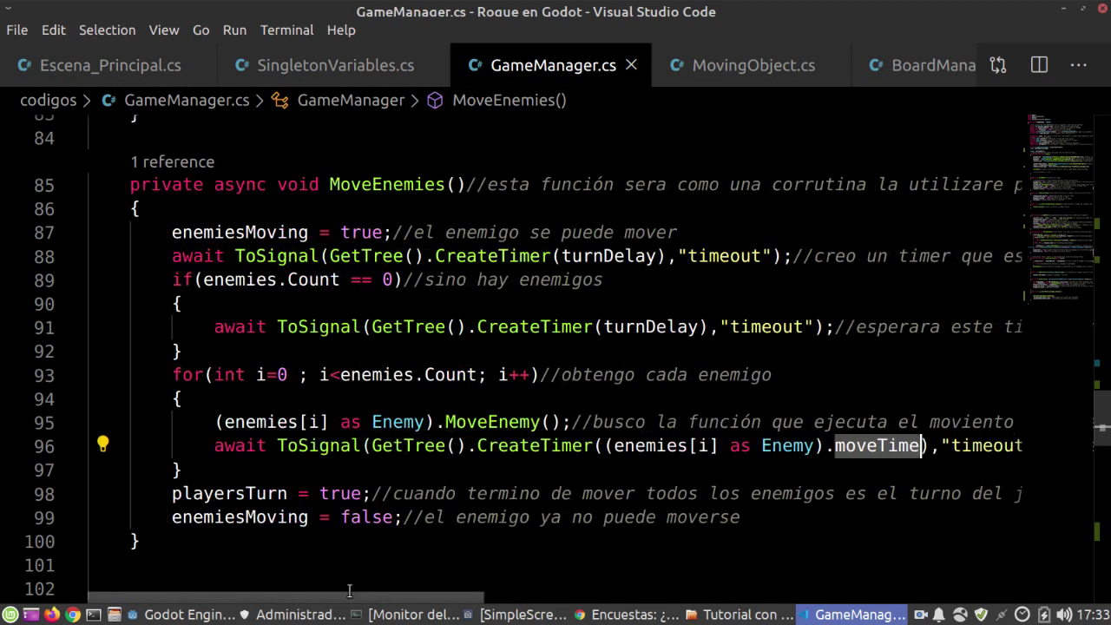
click(171, 255)
text(//)
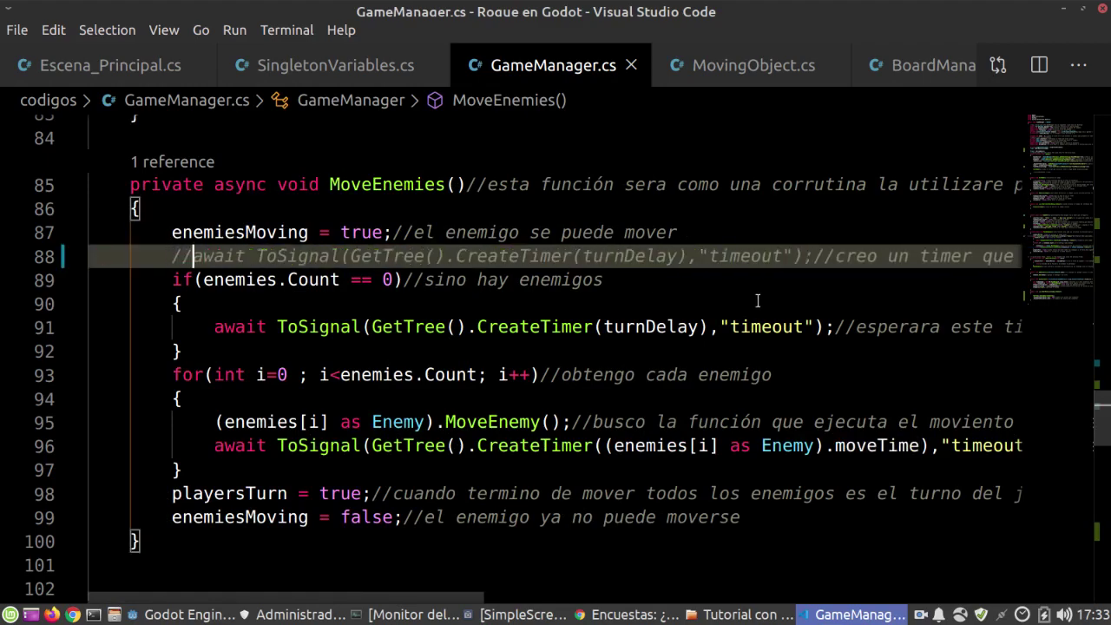
drag(1100, 434, 1100, 278)
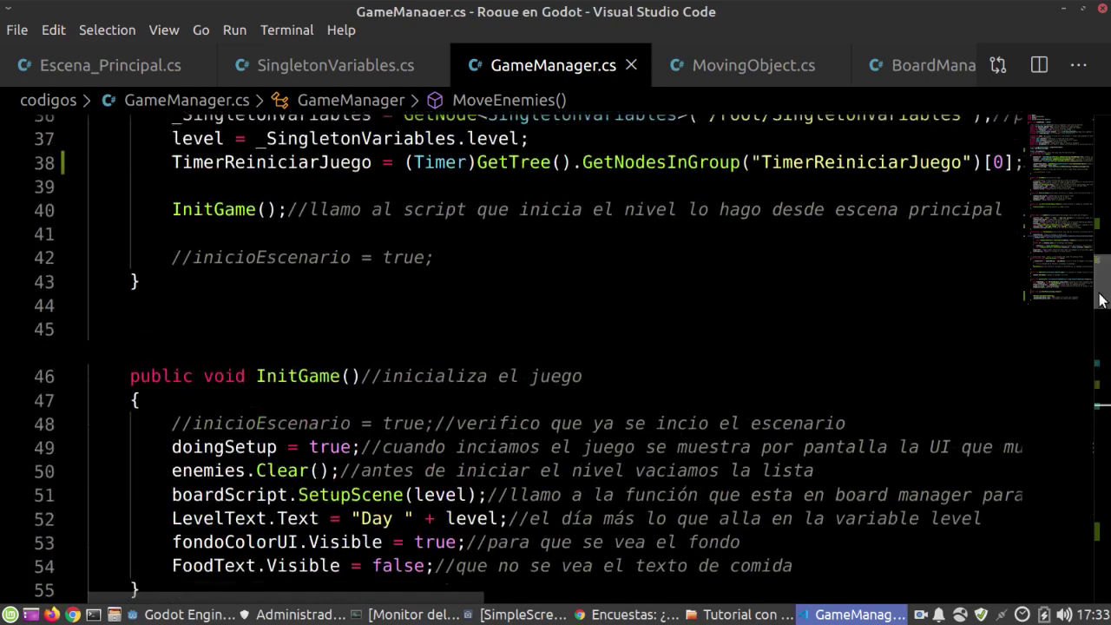
drag(1101, 277, 1102, 191)
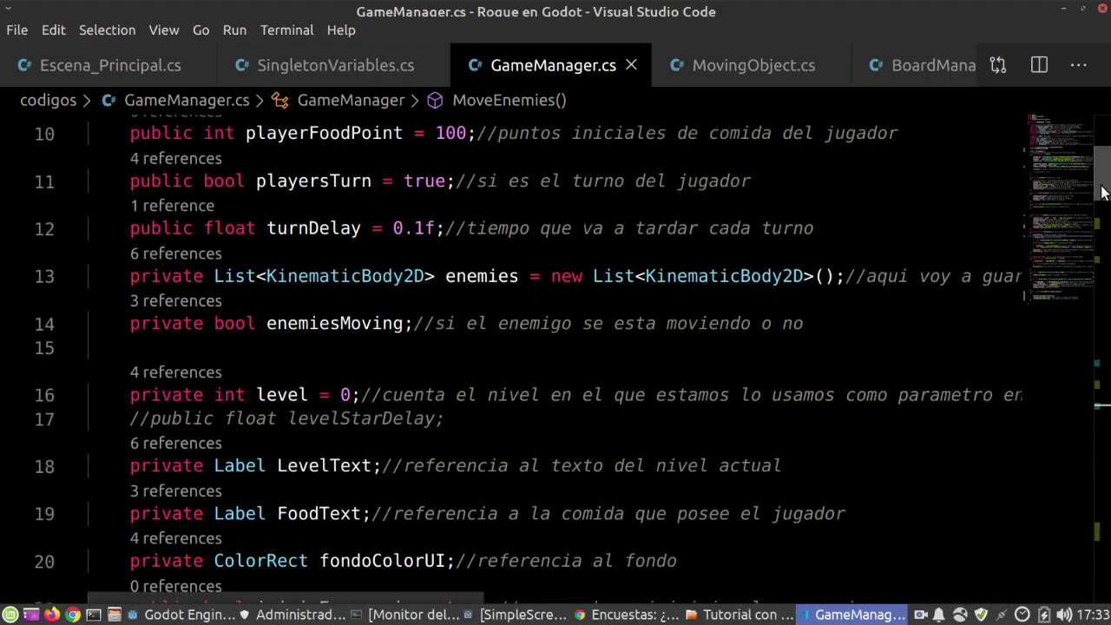
drag(1102, 190, 1102, 390)
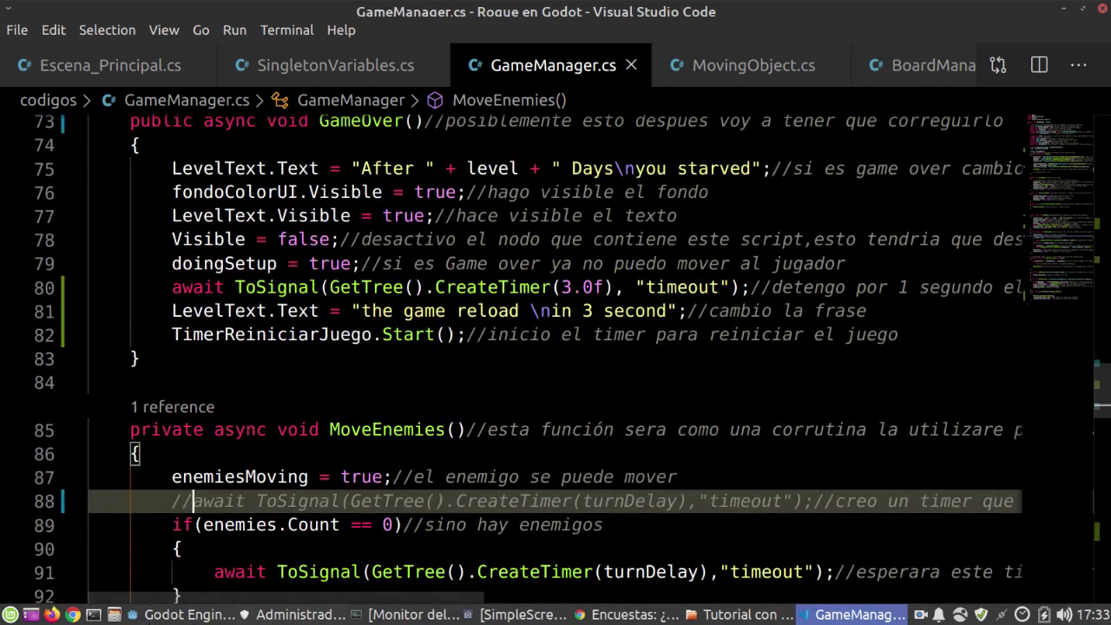
click(153, 617)
click(896, 34)
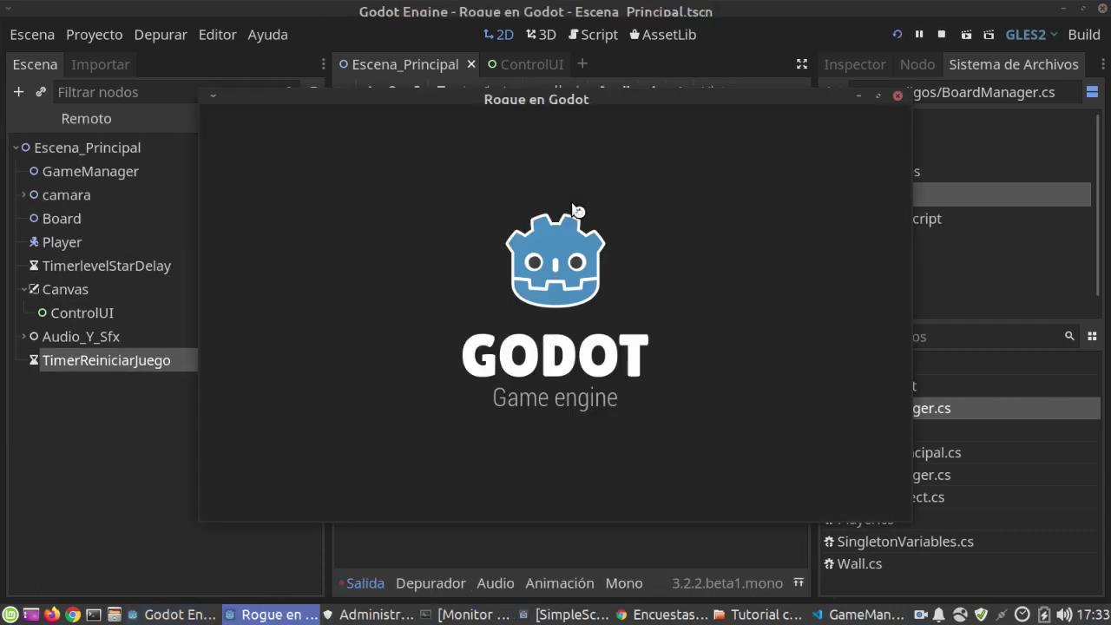
Walk across the Day 1 board collecting food and reach the exit
key(Right)
key(Right)
key(Right)
key(Right)
key(Right)
key(Up)
key(Up)
key(Up)
key(Up)
key(Up)
key(Left)
key(Left)
key(Left)
key(Left)
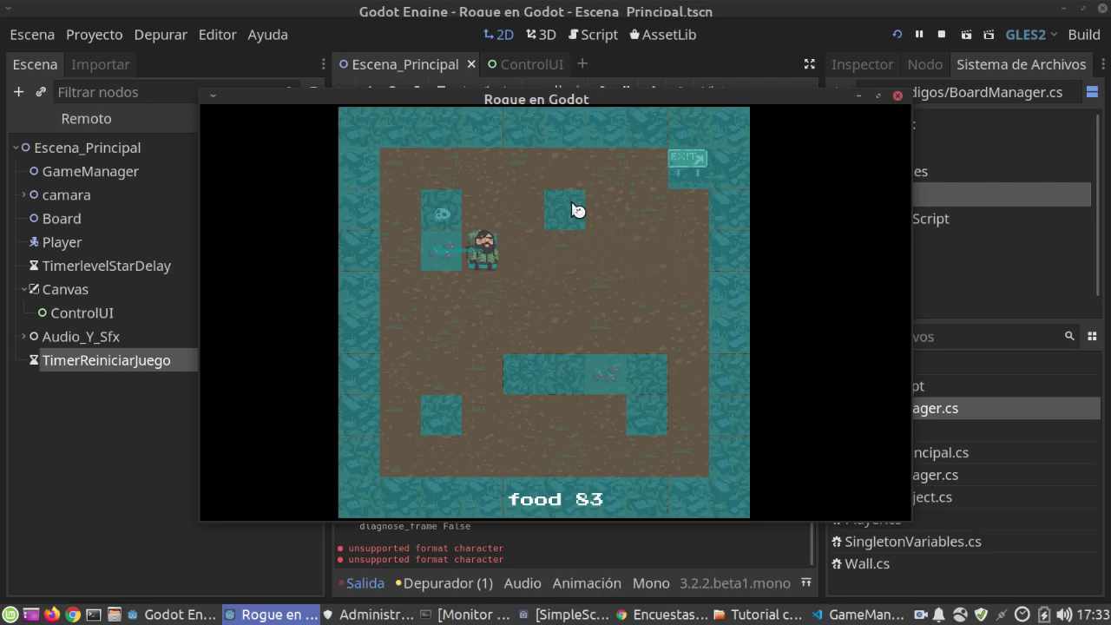
key(Left)
key(Down)
key(Down)
key(Right)
key(Right)
key(Right)
key(Right)
key(Down)
key(Up)
key(Up)
key(Up)
key(Up)
key(Up)
key(Right)
key(Right)
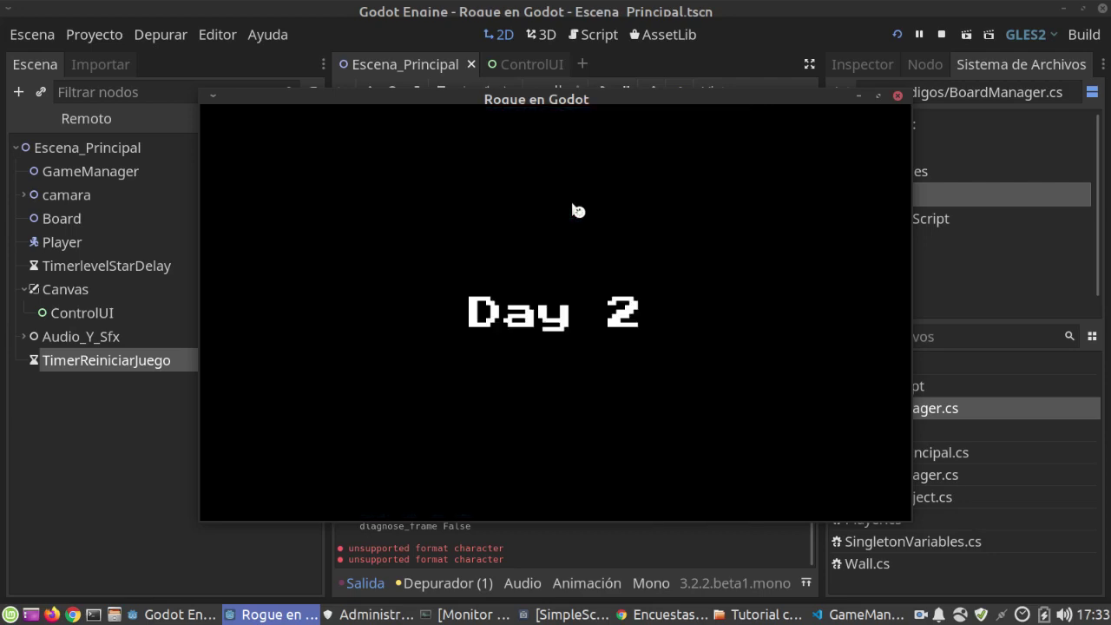
key(Right)
key(Right)
key(Right)
key(Right)
key(Right)
key(Right)
Collect the soda and break a wall on Day 2 until starving, then close the game window after the reload
key(Up)
key(Up)
key(Up)
key(Up)
key(Left)
key(Left)
key(Left)
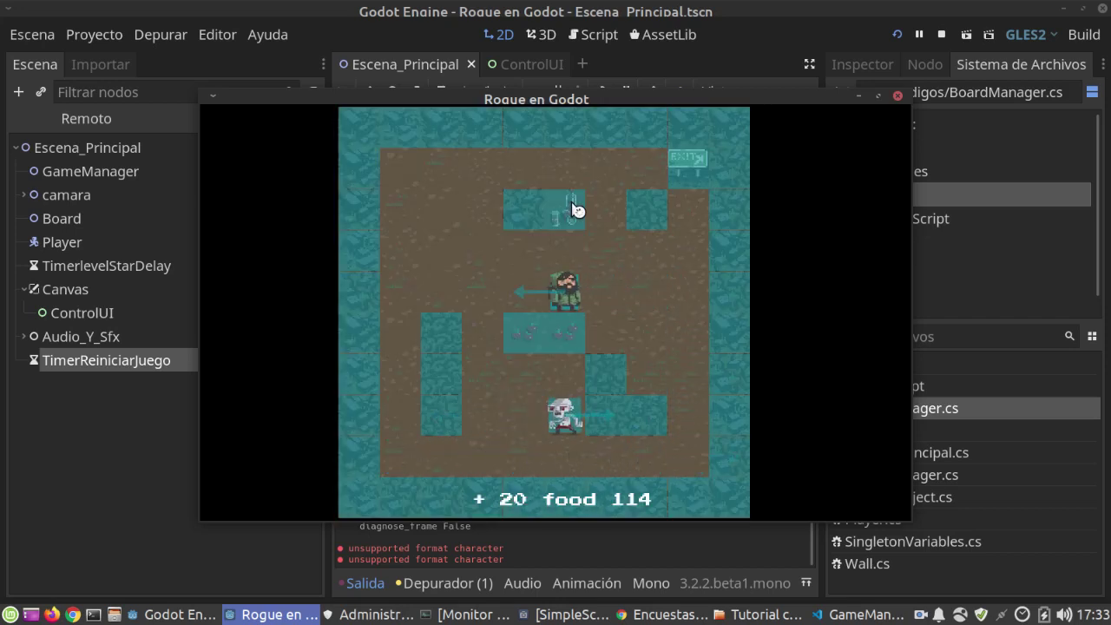
key(Down)
key(Left)
key(Left)
key(Up)
key(Up)
key(Right)
key(Right)
key(Up)
key(Left)
key(Left)
key(Left)
key(Left)
key(Left)
key(Left)
key(Down)
key(Down)
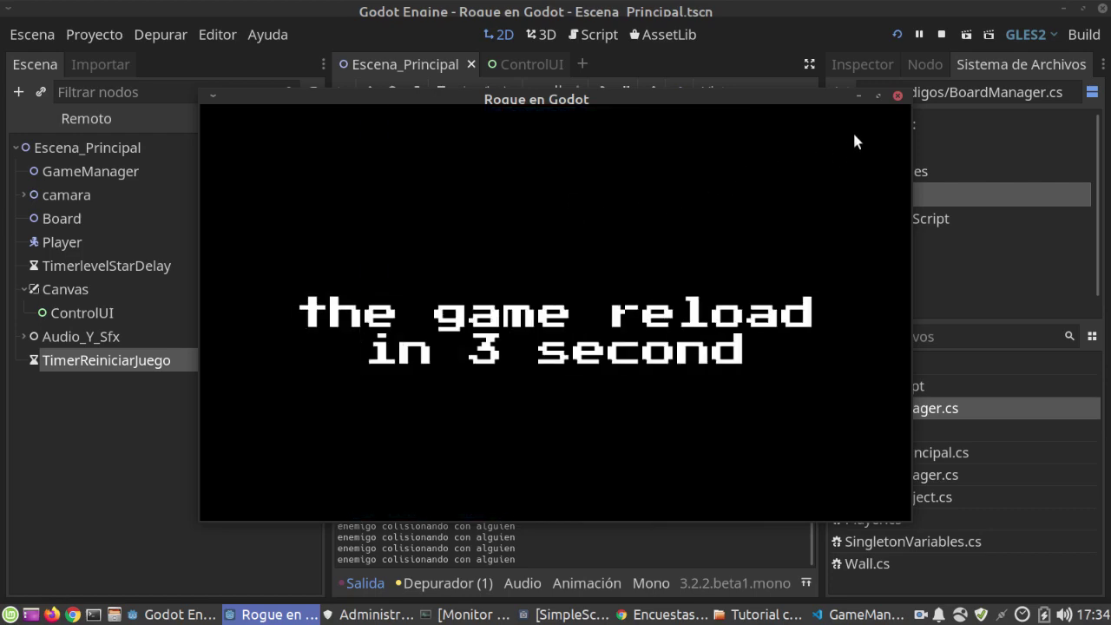
click(897, 96)
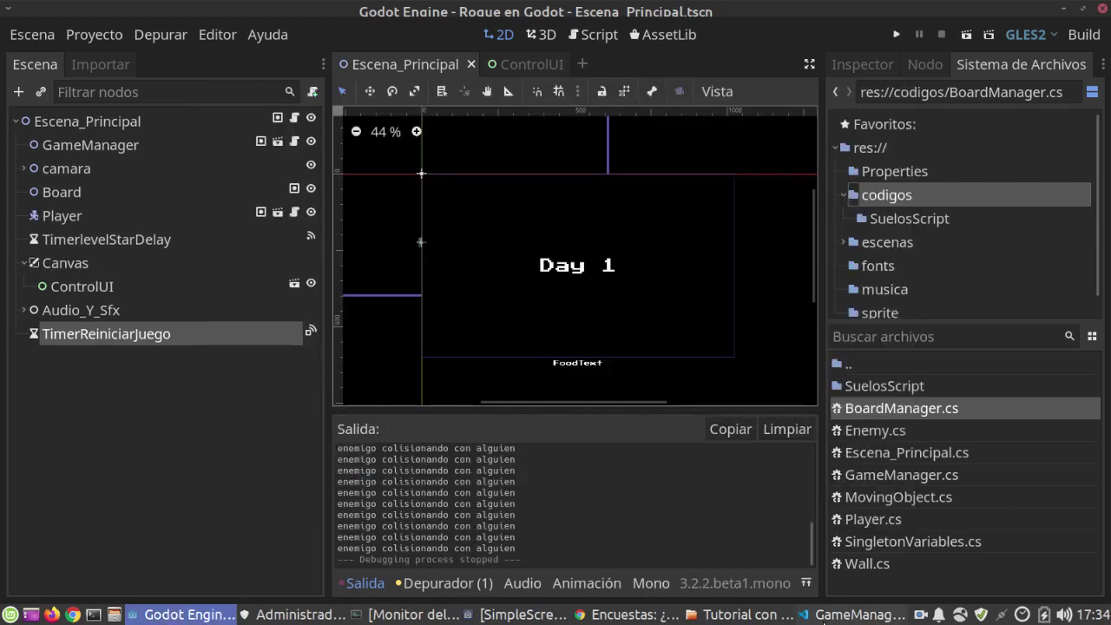
Jump to turnDelay's declaration in GameManager.cs and change it from 0.1f to 0.3f
key(alt+Tab)
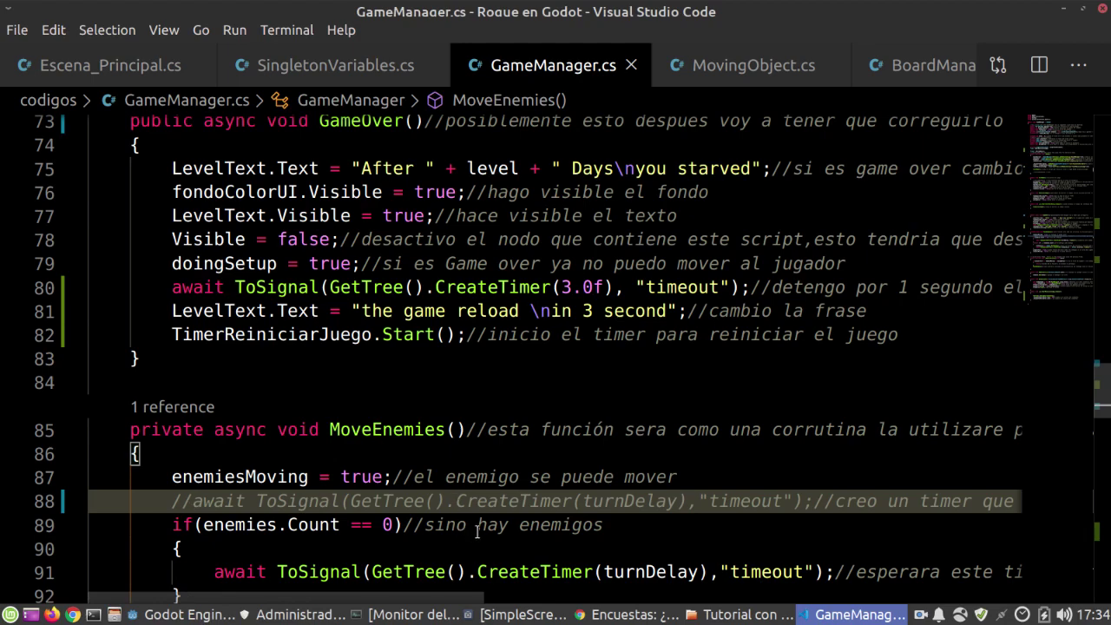
click(627, 577)
right_click(626, 577)
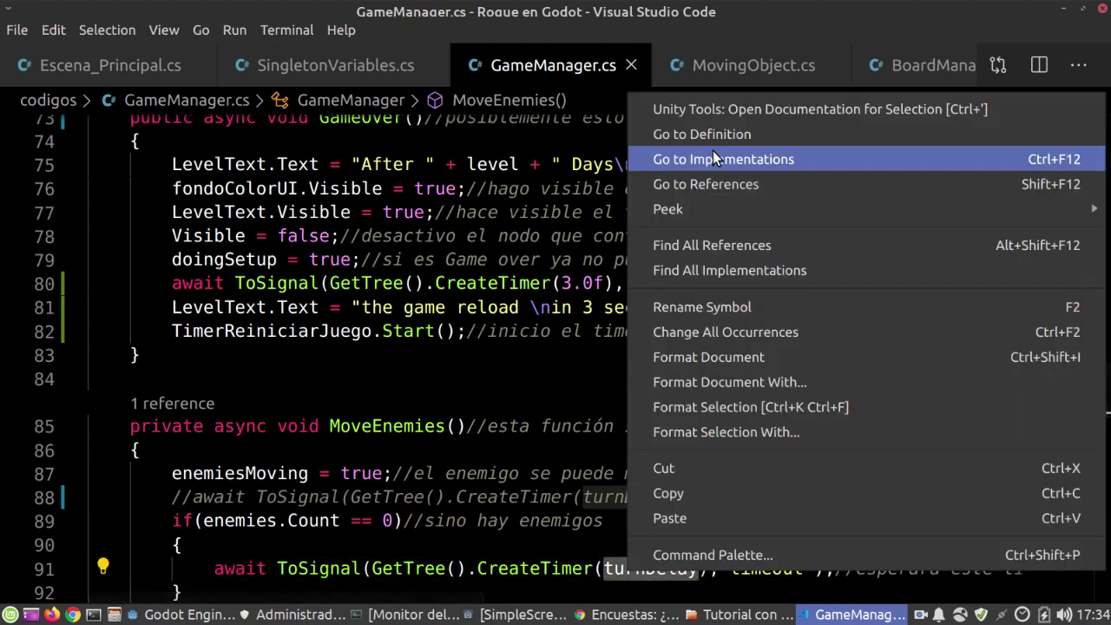
click(715, 139)
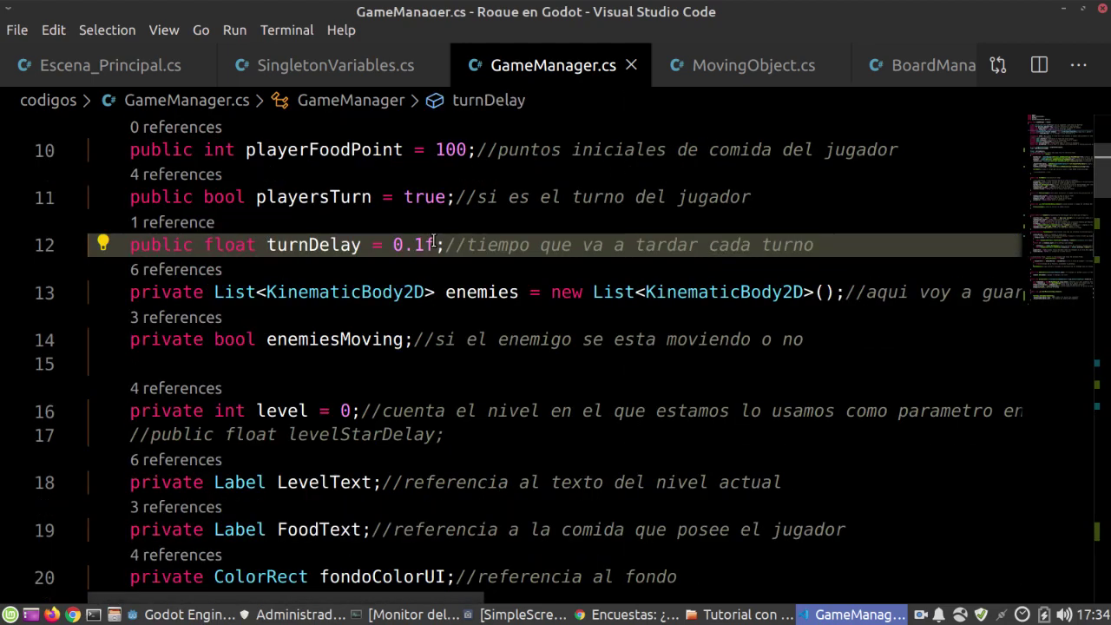
drag(424, 244, 415, 244)
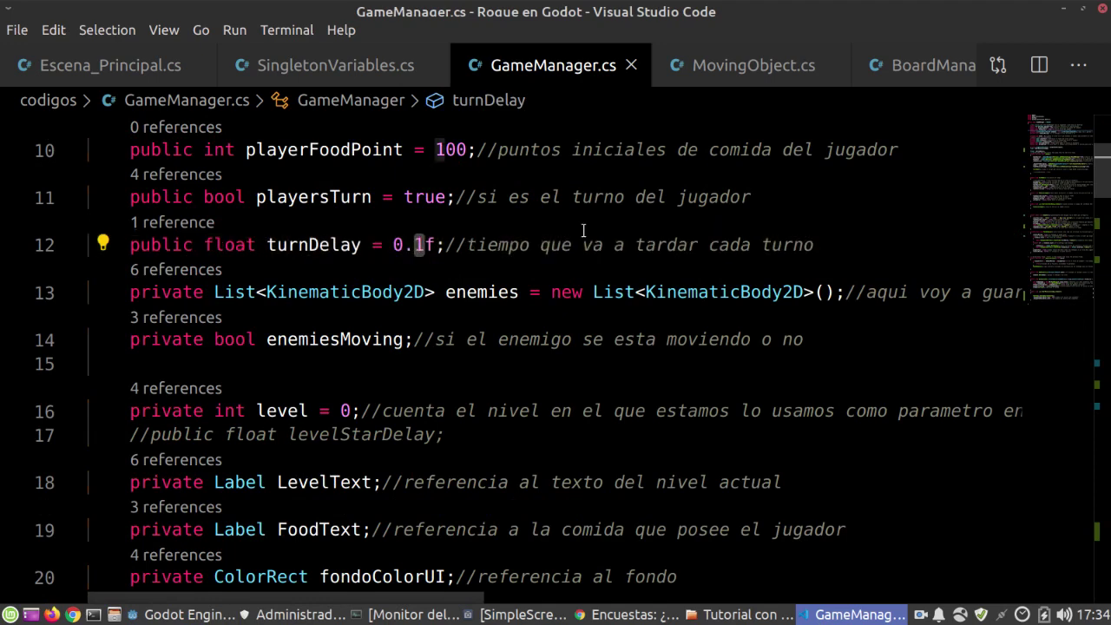
text(3)
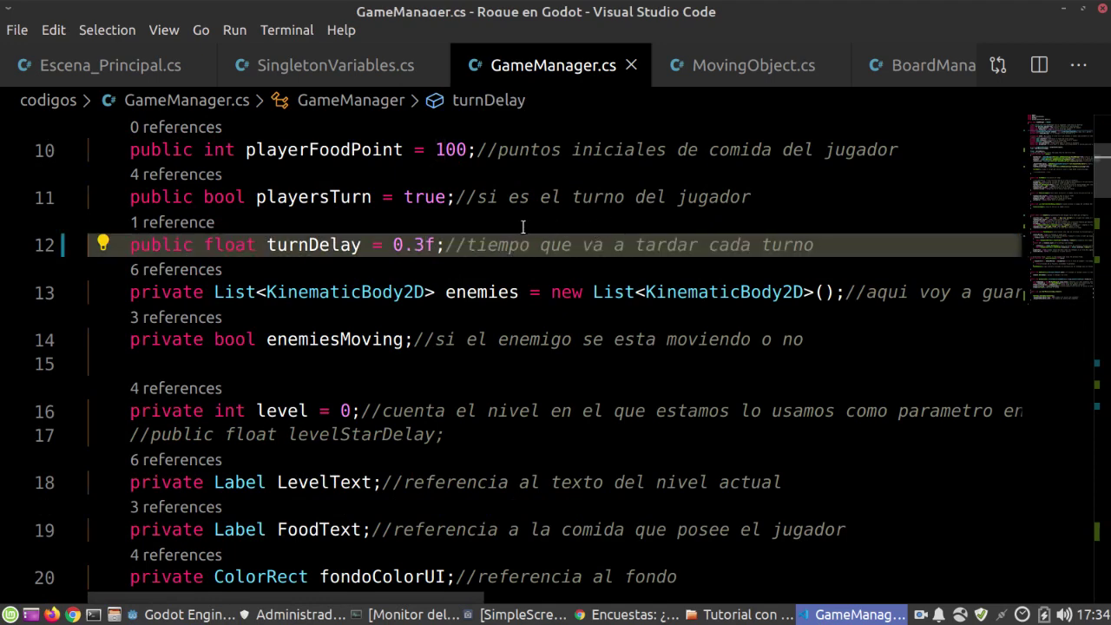
Change moveTime in MovingObject.cs to 0.3f and bring the Godot editor back
click(727, 71)
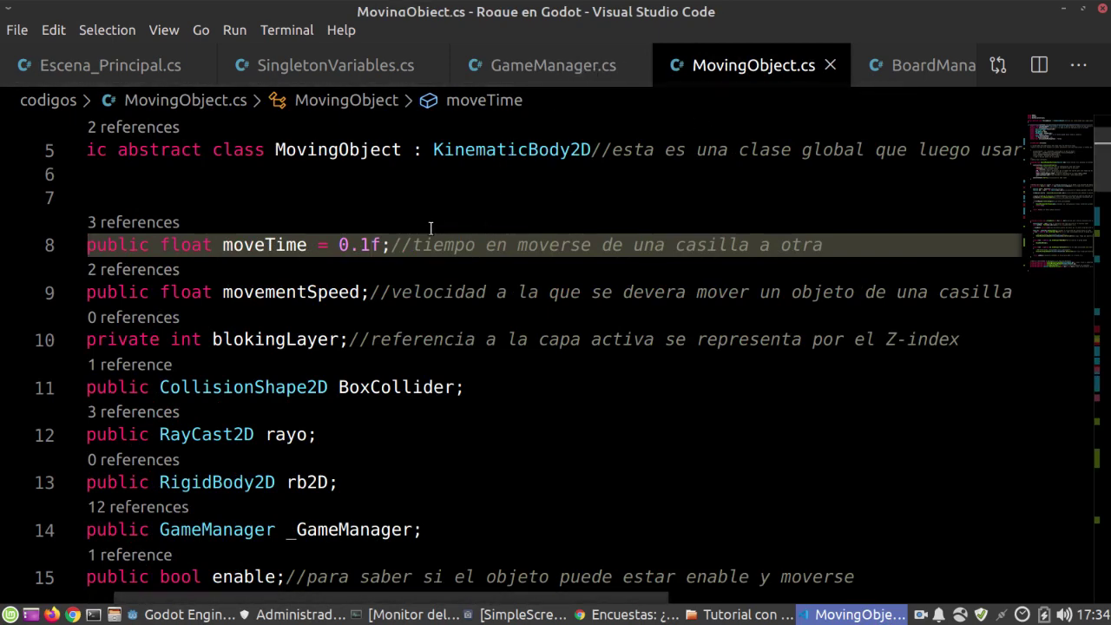
drag(361, 244, 371, 244)
text(3)
click(194, 614)
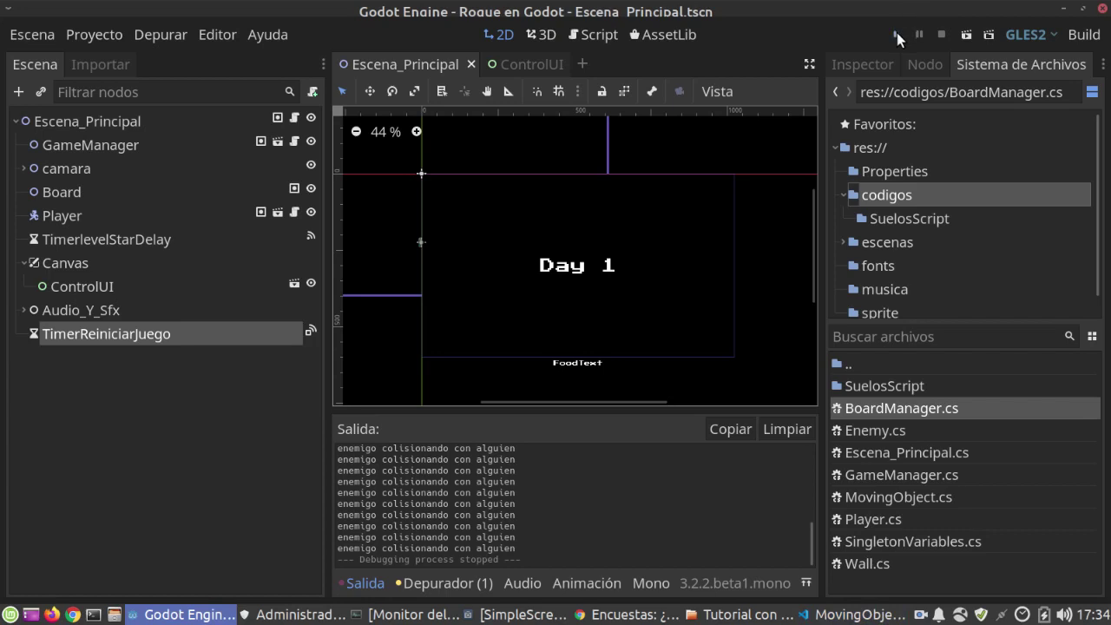
Build and run the game and move around Day 1 collecting food
click(897, 34)
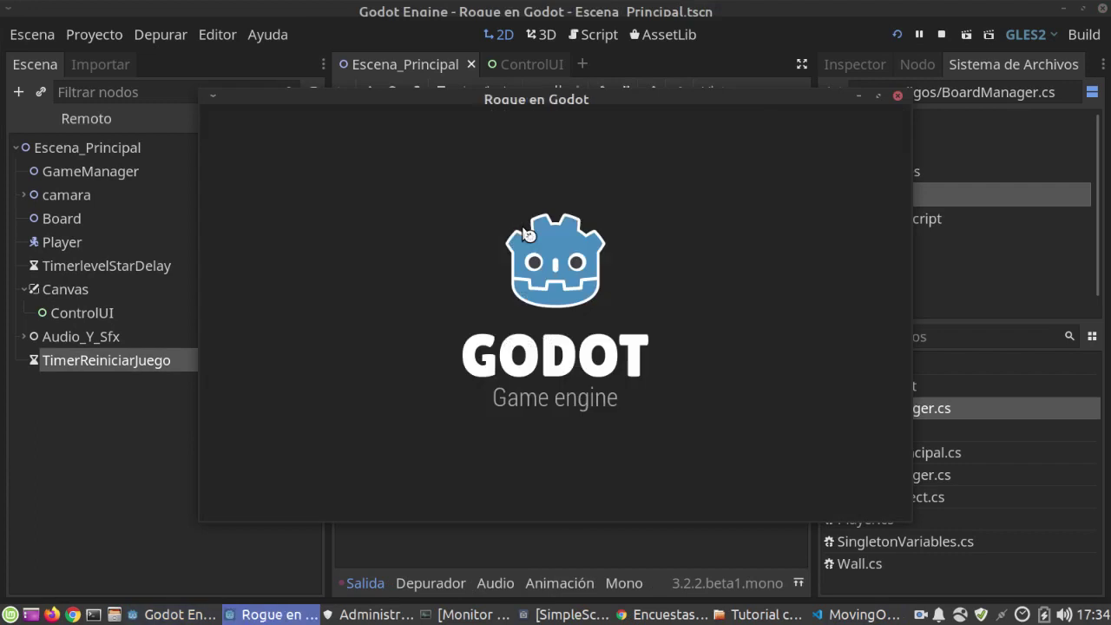
key(Right)
key(Right)
key(Right)
key(Right)
key(Up)
key(Left)
key(Left)
key(Up)
key(Up)
key(Up)
key(Up)
Pick up the remaining Day 1 food and walk onto the exit
key(Right)
key(Right)
key(Down)
key(Right)
key(Up)
key(Left)
key(Left)
key(Up)
key(Left)
key(Left)
Cross the Day 2 board and step onto the exit to reach Day 3
key(Right)
key(Right)
key(Up)
key(Right)
key(Right)
key(Right)
key(Right)
key(Right)
key(Right)
key(Right)
key(Right)
key(Up)
key(Up)
key(Left)
key(Up)
key(Right)
key(Left)
key(Left)
key(Left)
key(Up)
key(Up)
key(Up)
key(Right)
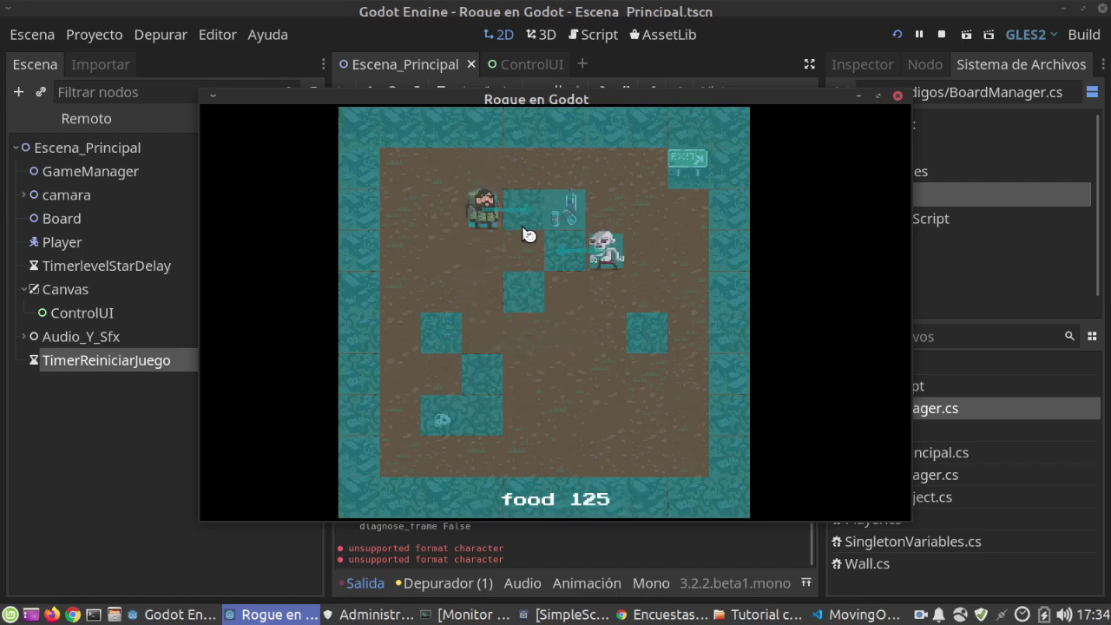
key(Right)
key(Right)
key(Right)
key(Right)
key(Right)
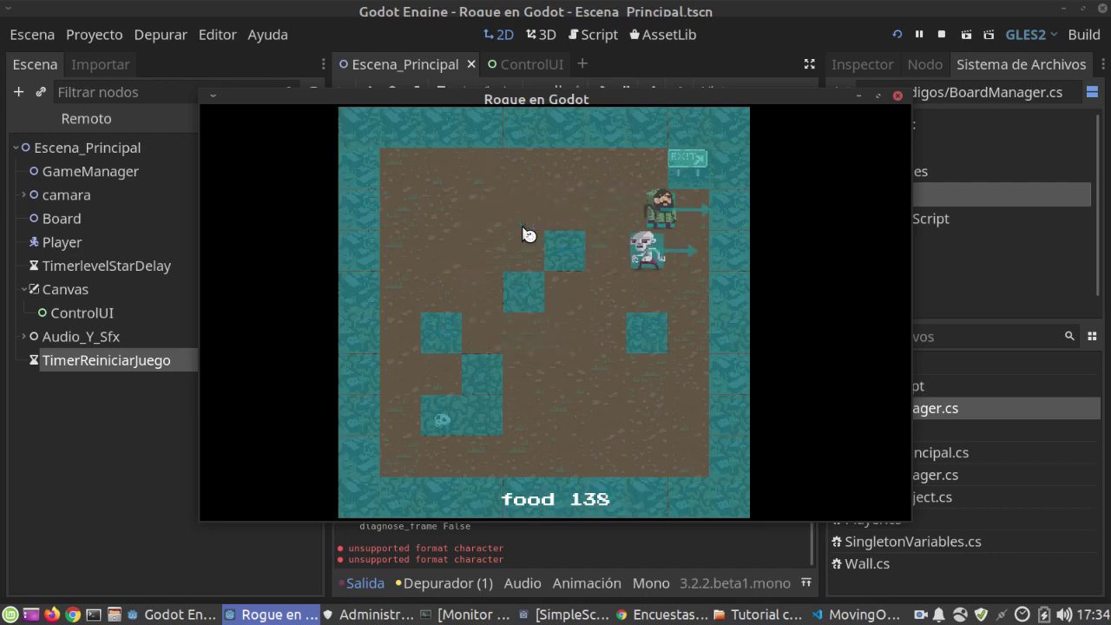
key(Up)
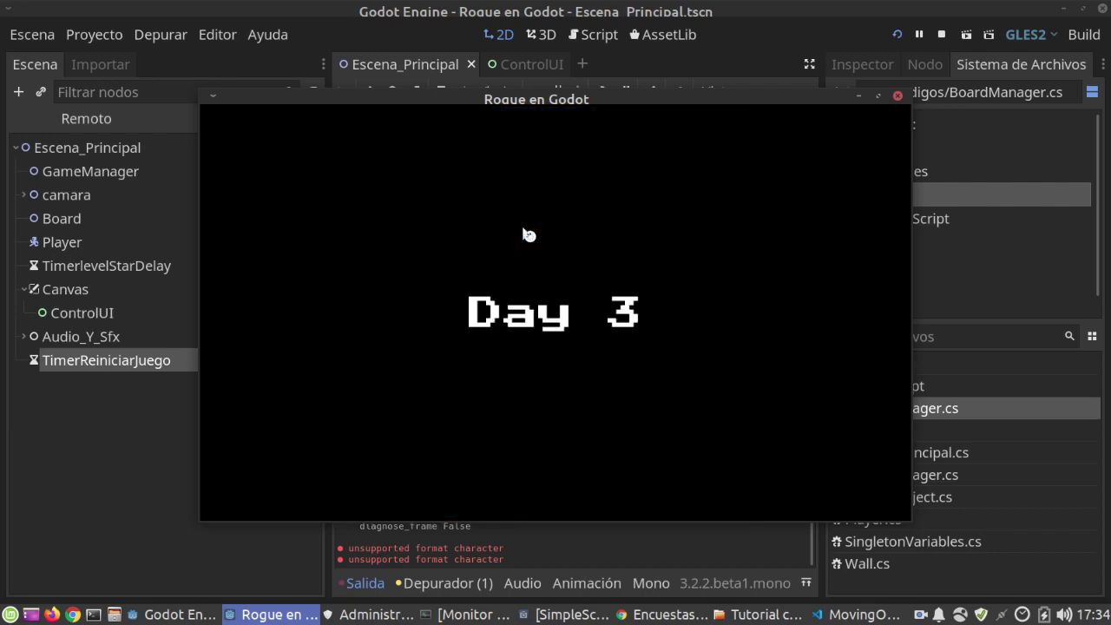
Stop the game and change moveTime in MovingObject.cs to 0.2f
click(941, 37)
key(alt+Tab)
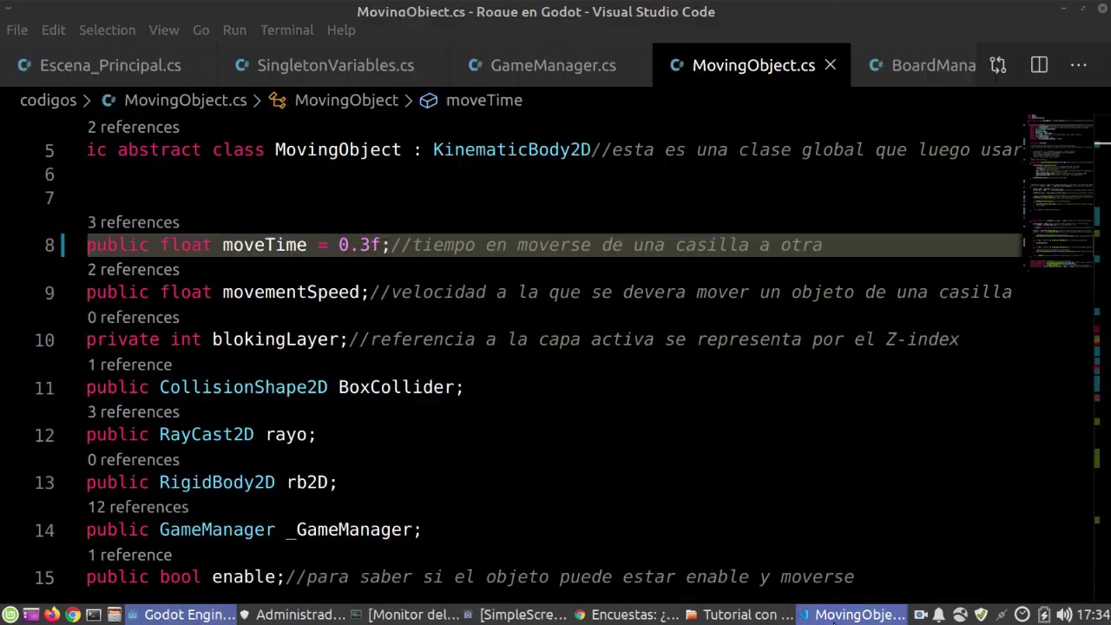
key(BackSpace)
text(2)
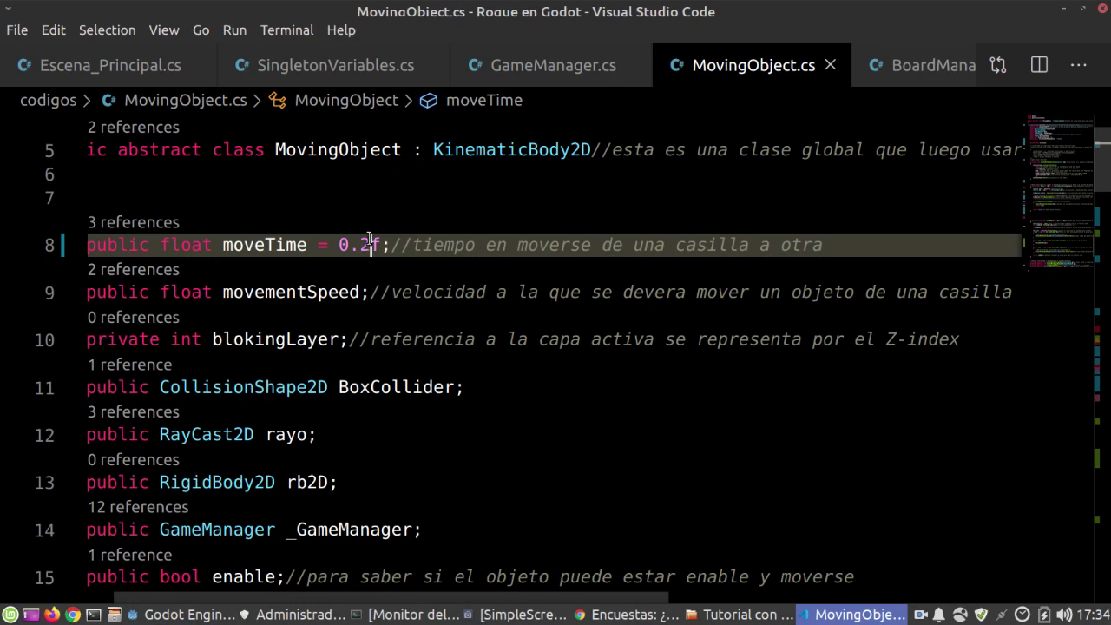
Change turnDelay in GameManager.cs to 0.2f and rebuild and run the game in Godot
click(498, 65)
key(BackSpace)
text(2)
click(178, 614)
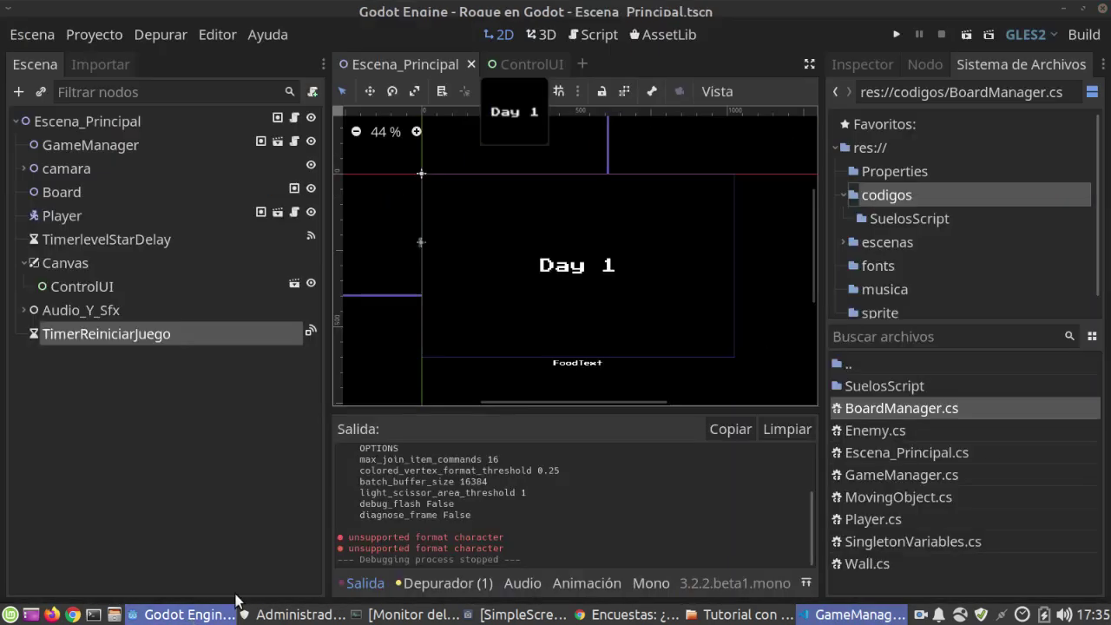
click(896, 34)
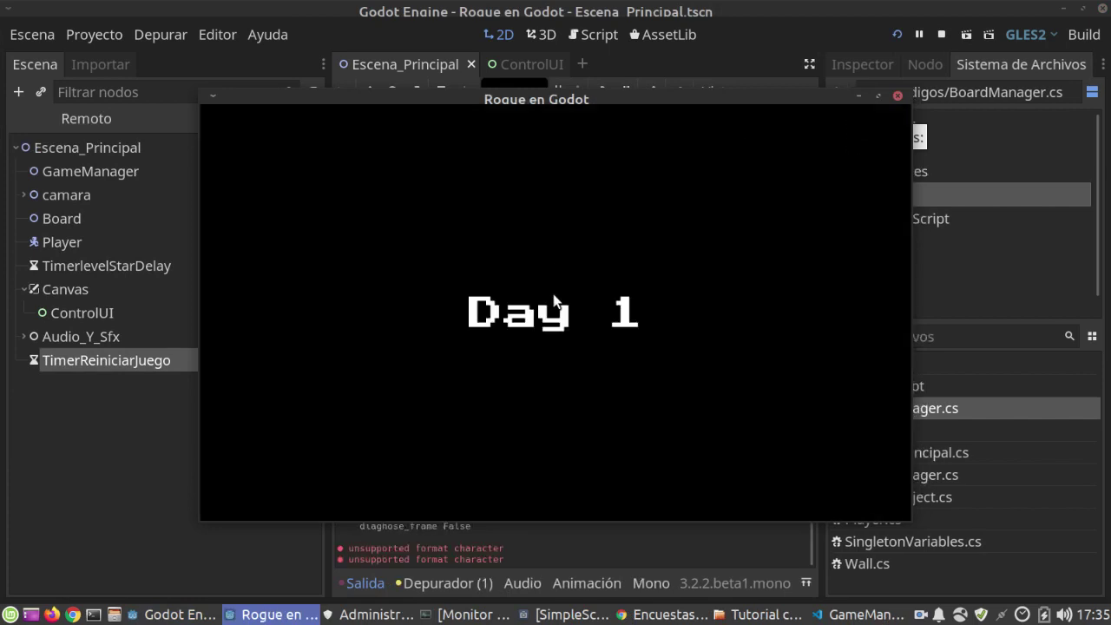
Clear Day 1 by breaking a wall and collecting the nearby food
key(Right)
key(Right)
key(Right)
key(Right)
key(Right)
key(Right)
key(Up)
key(Up)
key(Up)
key(Up)
key(Up)
key(Up)
key(Left)
key(Left)
key(Left)
key(Left)
key(Up)
key(Up)
key(Right)
key(Up)
key(Up)
key(Left)
key(Left)
key(Down)
key(Up)
key(Right)
key(Right)
key(Right)
key(Right)
key(Right)
key(Right)
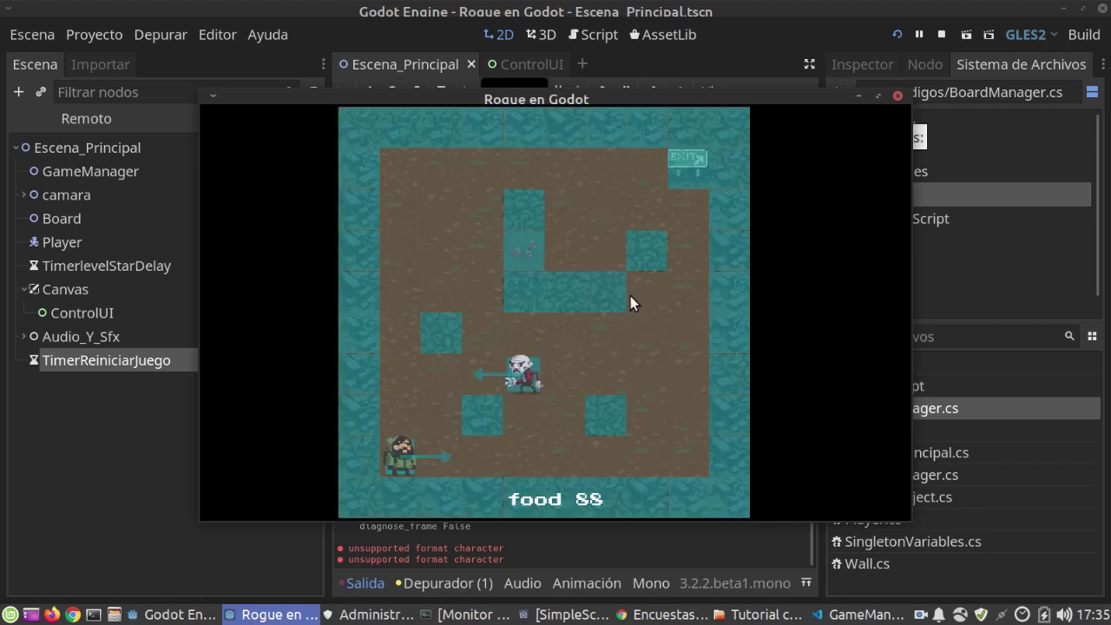
Cross Day 2, picking up the food near the exit
key(Right)
key(Right)
key(Right)
key(Right)
key(Right)
key(Up)
key(Up)
key(Right)
key(Up)
key(Up)
key(Up)
key(Up)
key(Left)
key(Left)
key(Down)
key(Left)
key(Left)
key(Right)
key(Up)
key(Up)
Clear Days 3 and 4, breaking a damaged wall and collecting food on the way
key(Right)
key(Right)
key(Right)
key(Right)
key(Right)
key(Right)
key(Right)
key(Right)
key(Up)
key(Right)
key(Up)
key(Up)
key(Up)
key(Left)
key(Left)
key(Left)
key(Left)
key(Right)
key(Right)
key(Up)
key(Up)
key(Up)
key(Right)
key(Right)
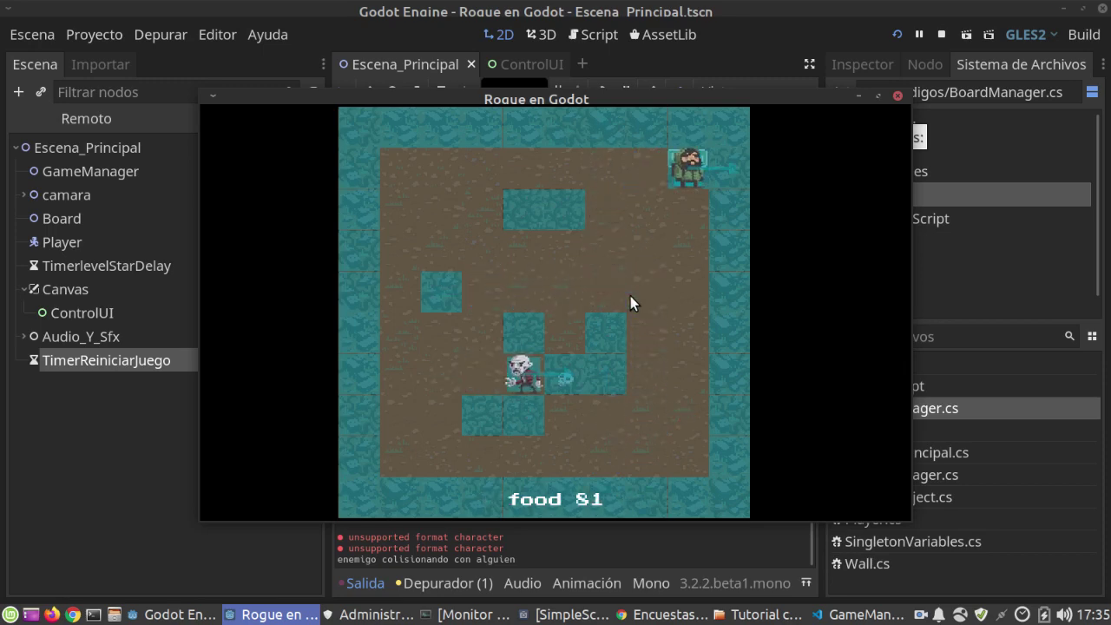
key(Right)
key(Right)
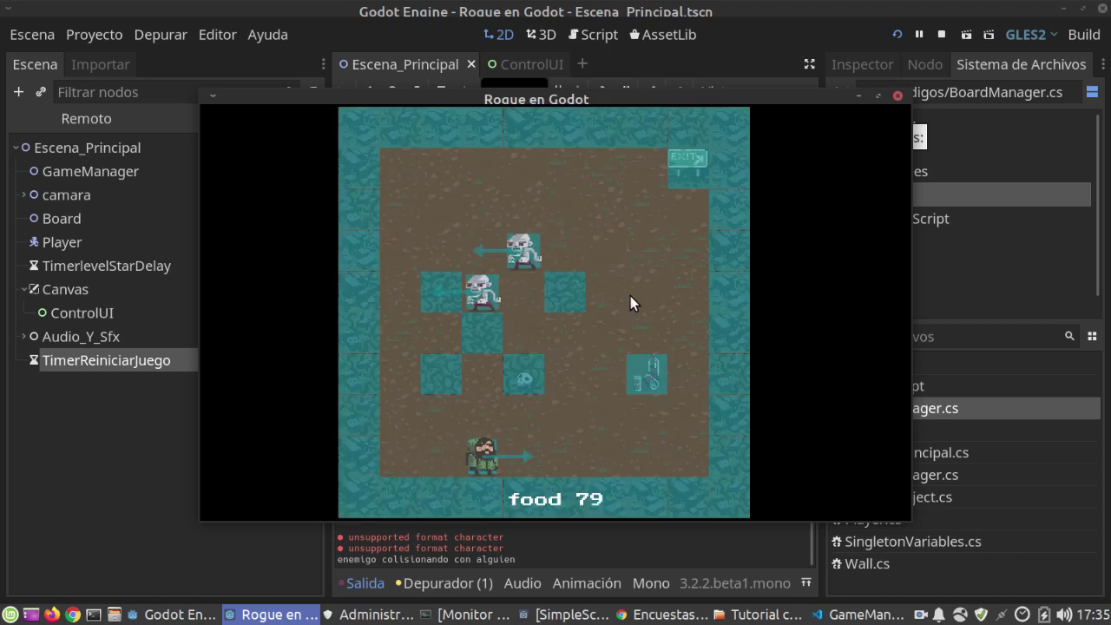
key(Right)
key(Right)
key(Right)
key(Right)
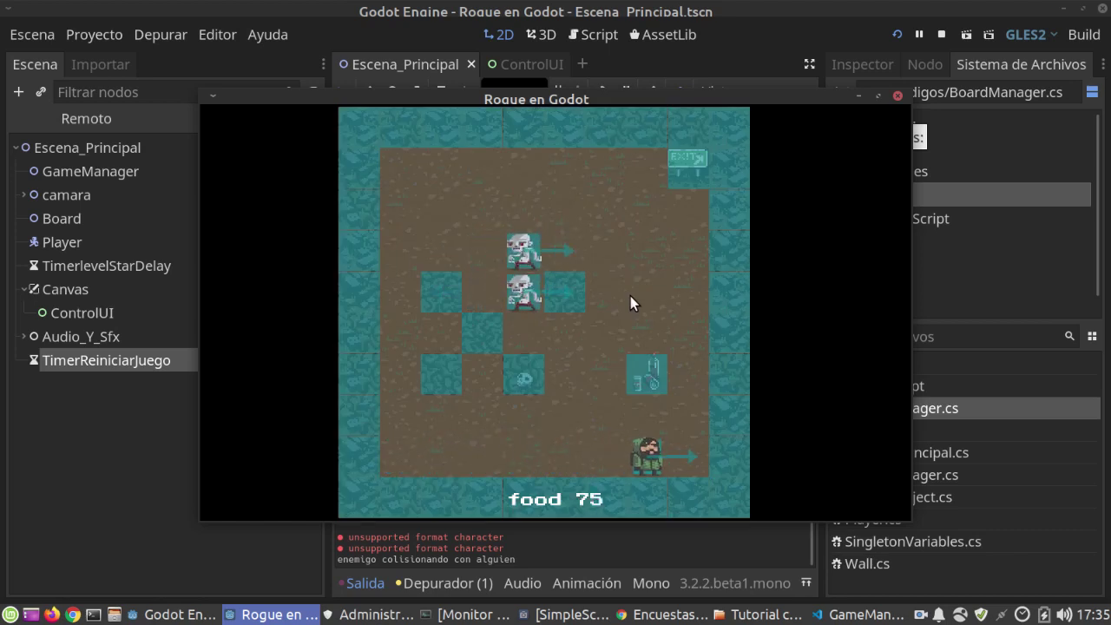
key(Up)
key(Up)
key(Up)
key(Right)
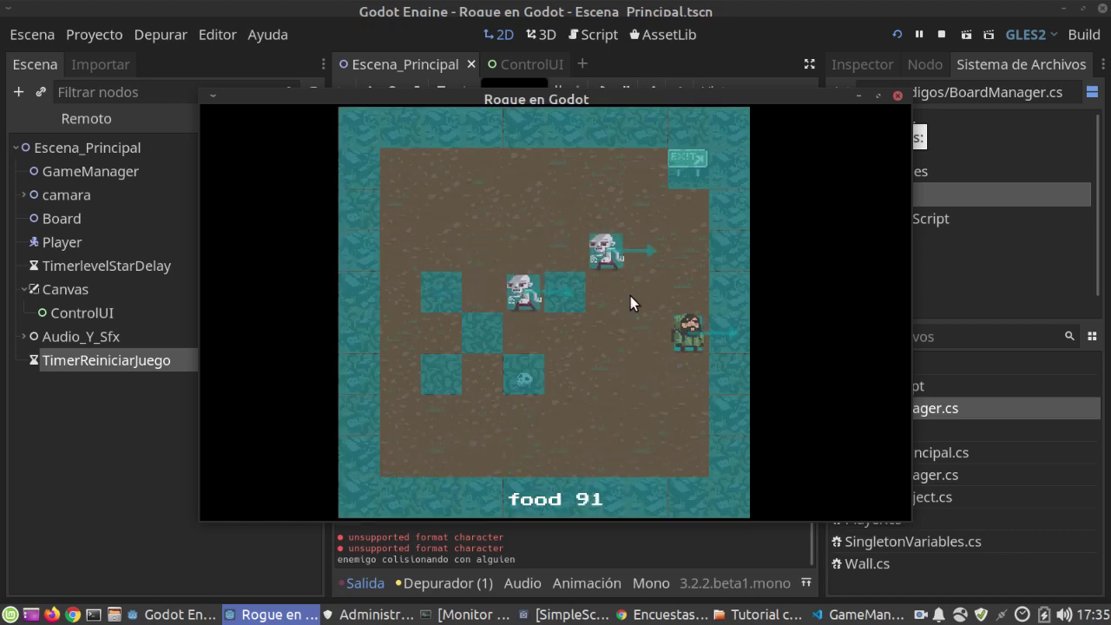
key(Up)
key(Up)
key(Up)
key(Up)
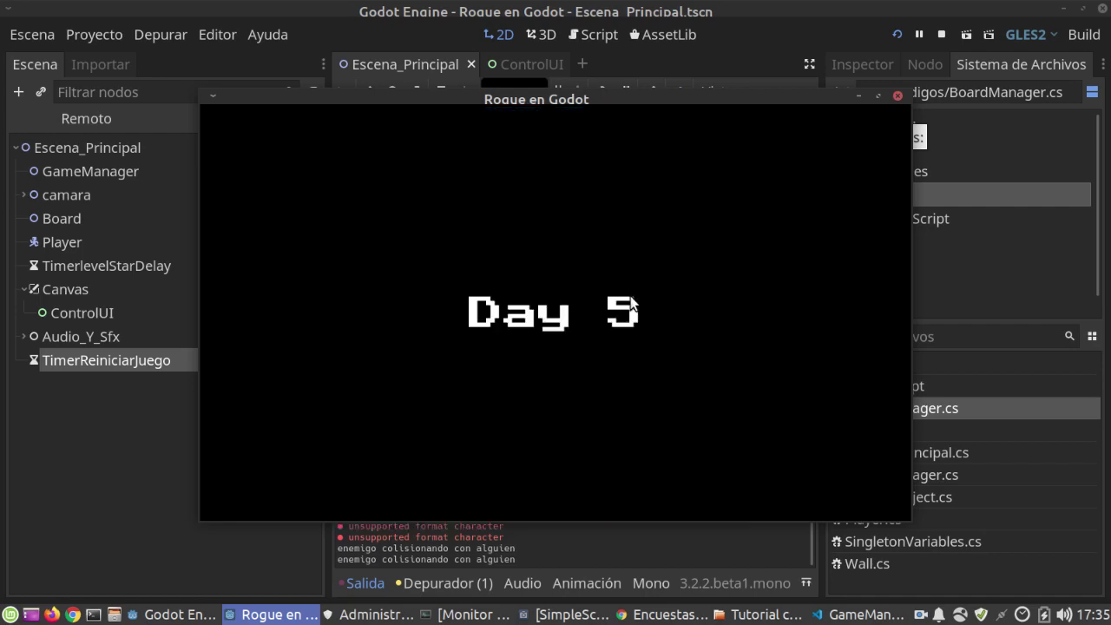
Play Day 5, grabbing food and slipping past the enemies
key(Right)
key(Right)
key(Right)
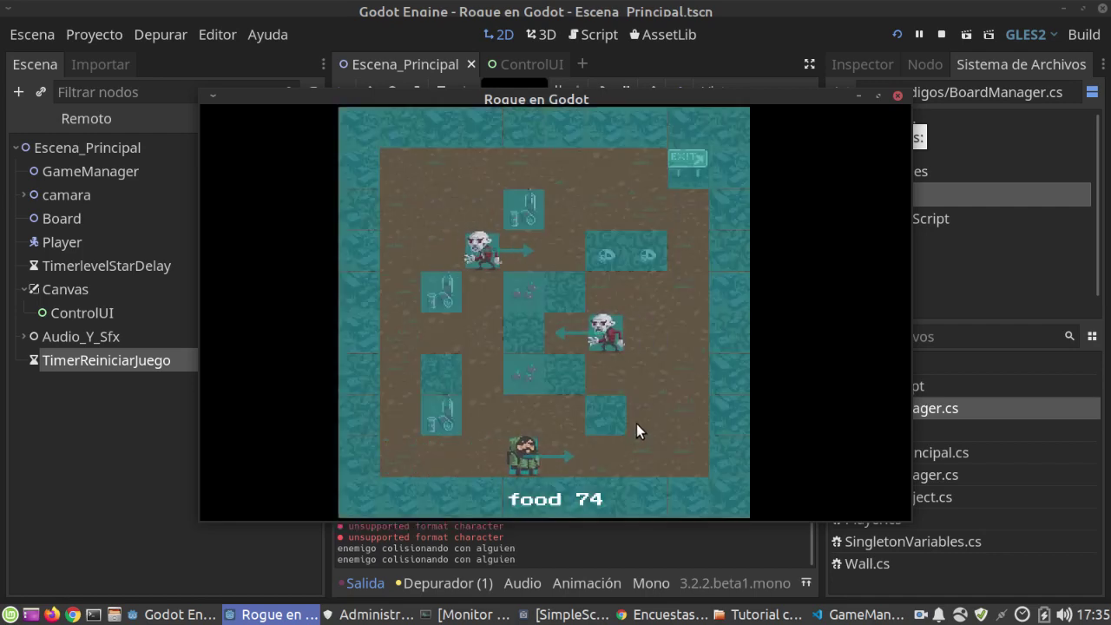
key(Up)
key(Up)
key(Down)
key(Right)
key(Left)
key(Left)
key(Left)
key(Up)
key(Up)
key(Right)
key(Right)
key(Right)
key(Down)
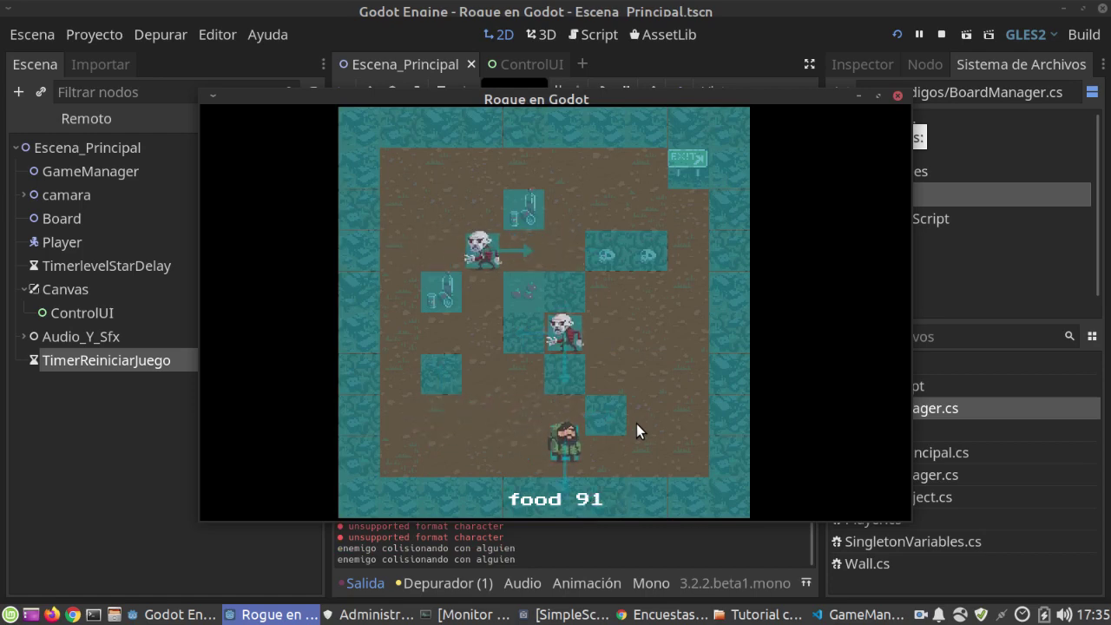
key(Right)
key(Right)
key(Up)
key(Up)
key(Left)
Play through Day 6 until the player starves, then close the game with Alt+F4
key(Right)
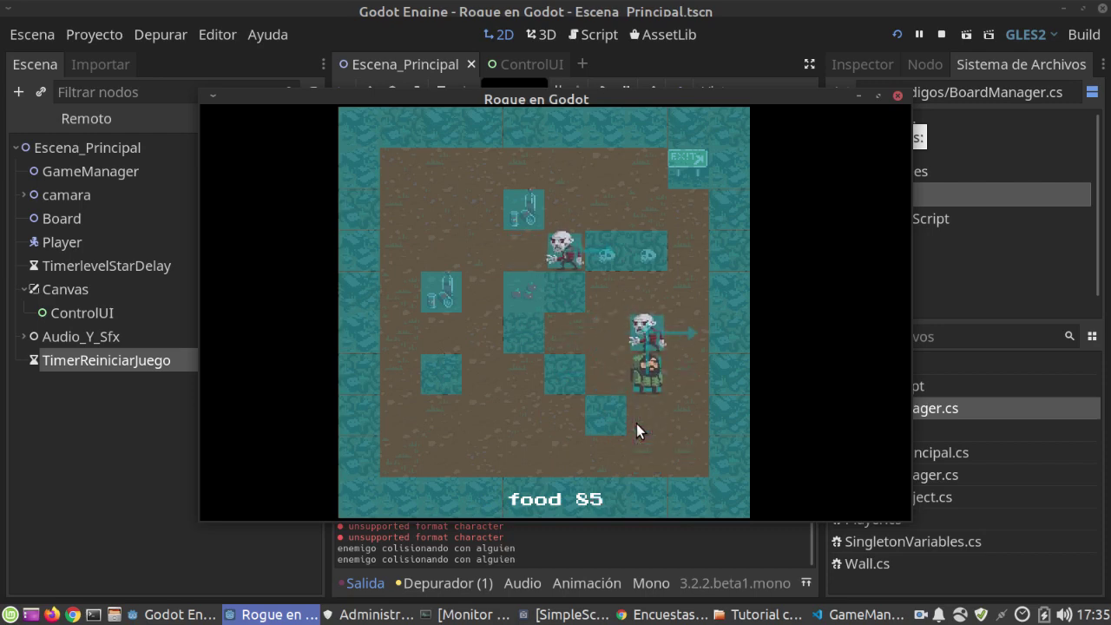
key(Right)
key(Left)
key(Right)
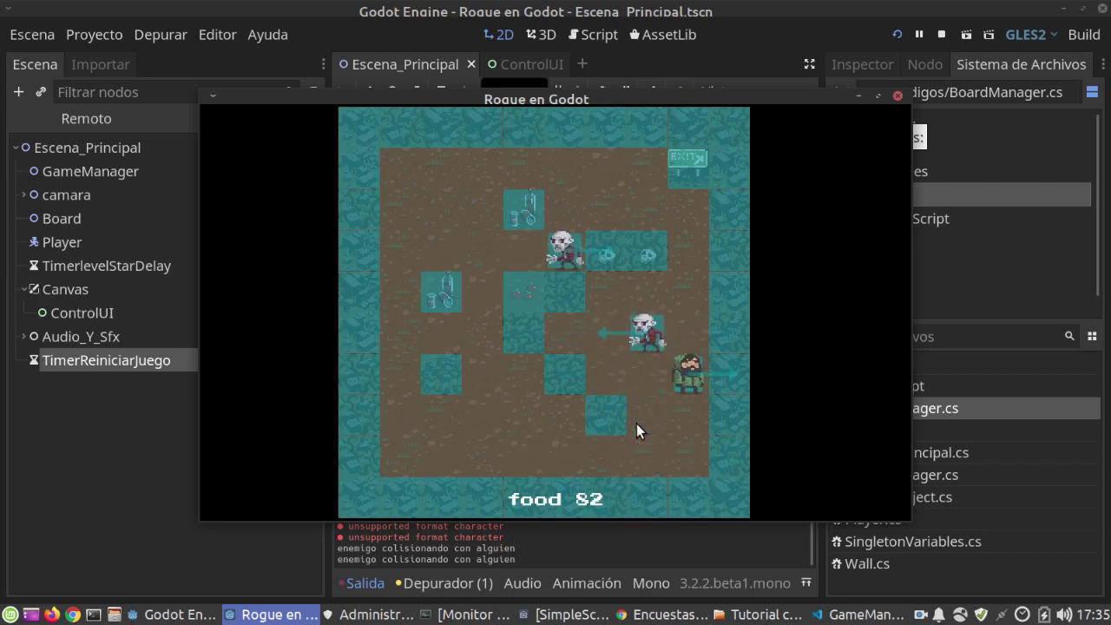
key(Left)
key(Left)
key(Up)
key(Up)
key(Right)
key(Right)
key(Up)
key(Up)
key(Up)
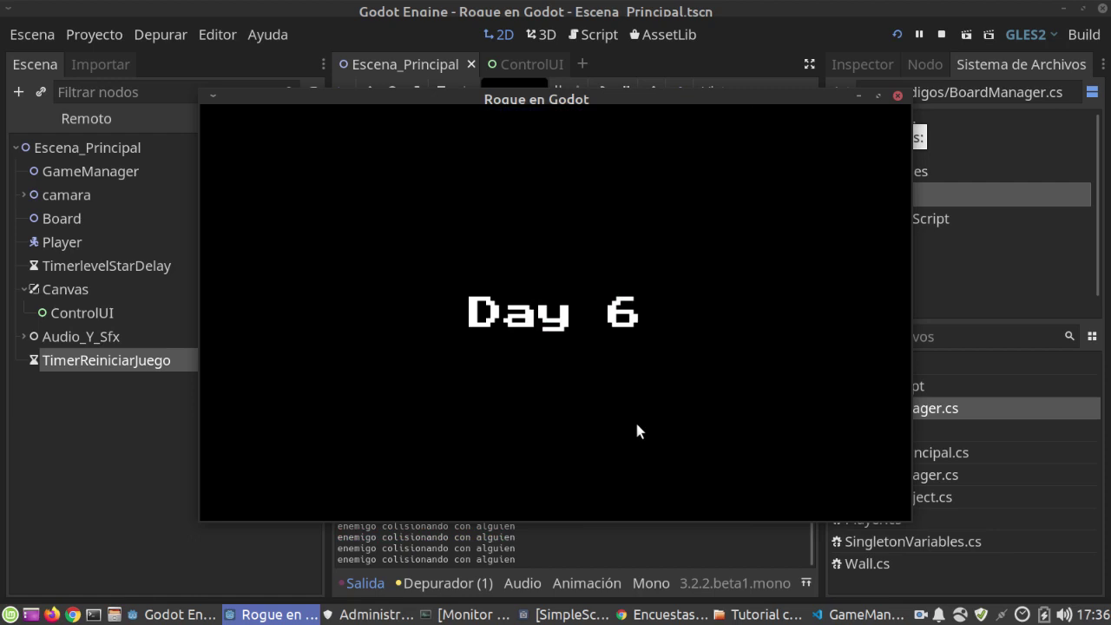
key(Right)
key(Right)
key(Right)
key(Right)
key(Right)
key(Right)
key(Up)
key(Up)
key(Up)
key(Up)
key(Up)
key(Up)
key(Right)
key(Right)
key(Right)
key(Right)
key(Up)
key(alt+F4)
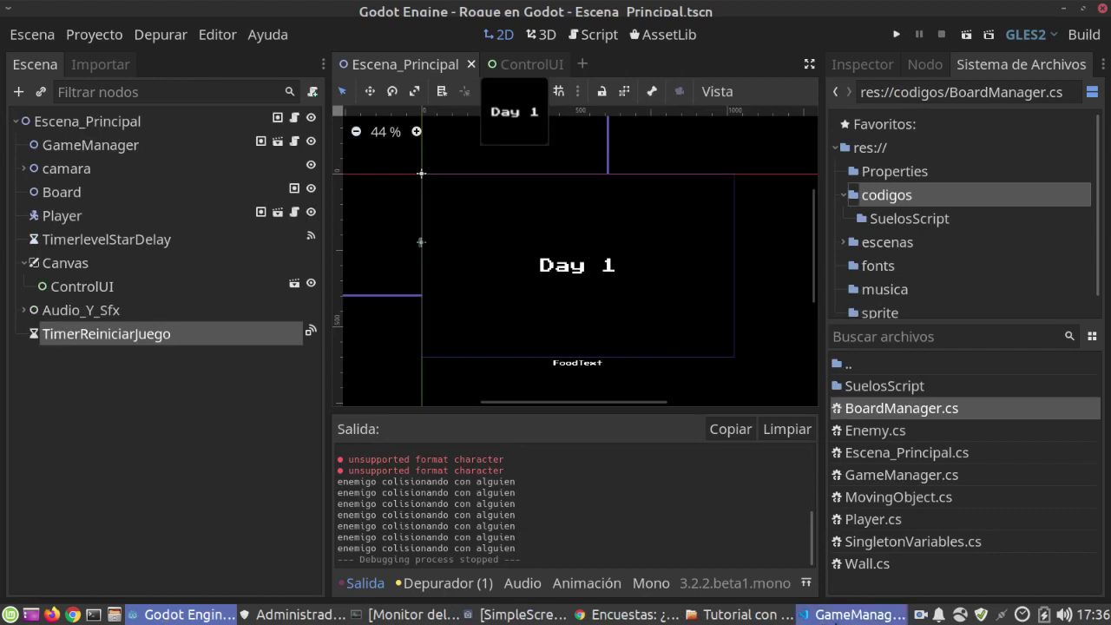
Check the turnDelay value (0.1f) on line 12 of GameManager.cs
click(863, 615)
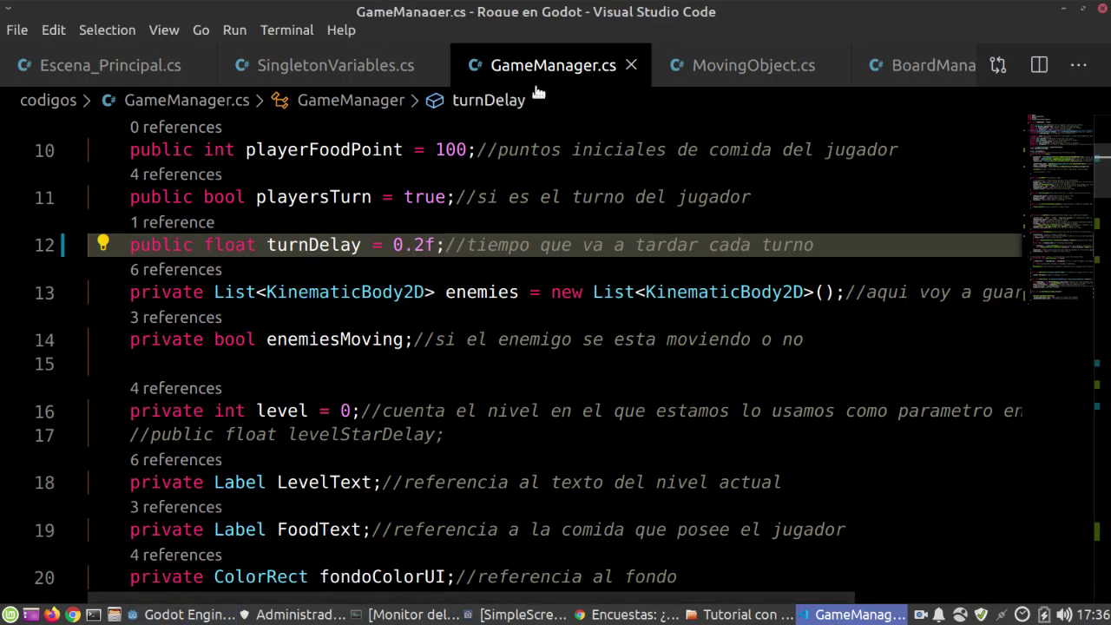
click(330, 79)
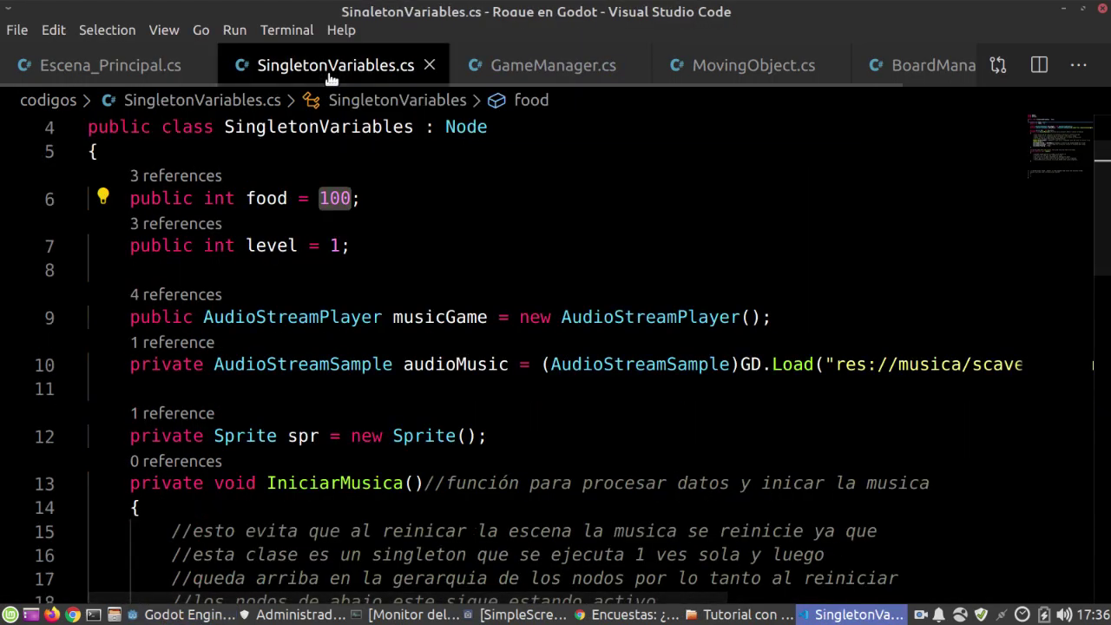
click(572, 80)
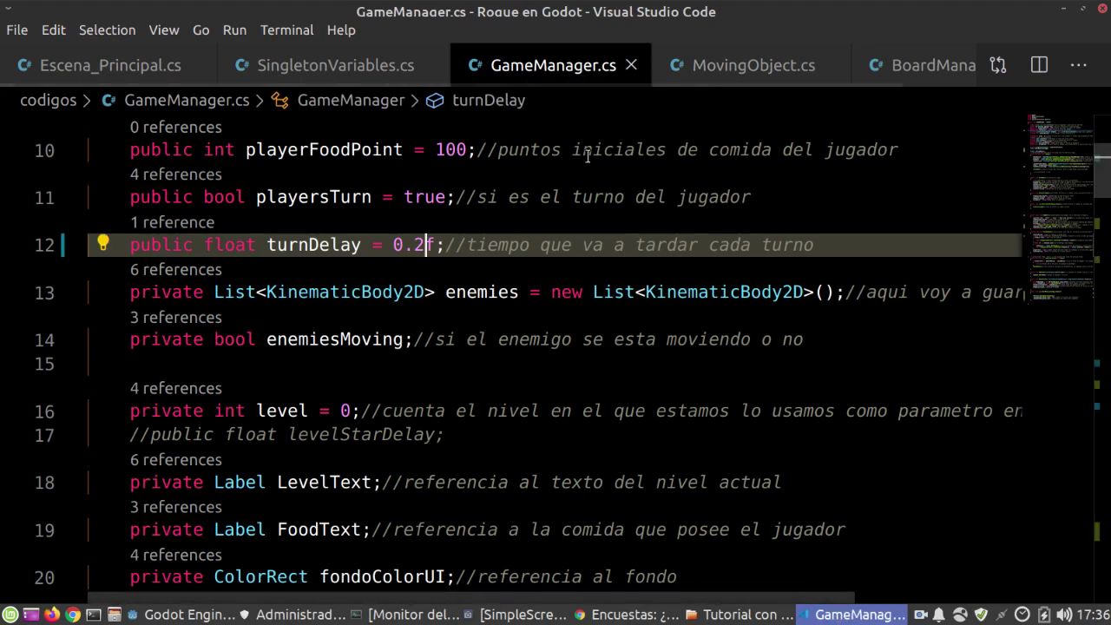
scroll(630, 431, down, 2)
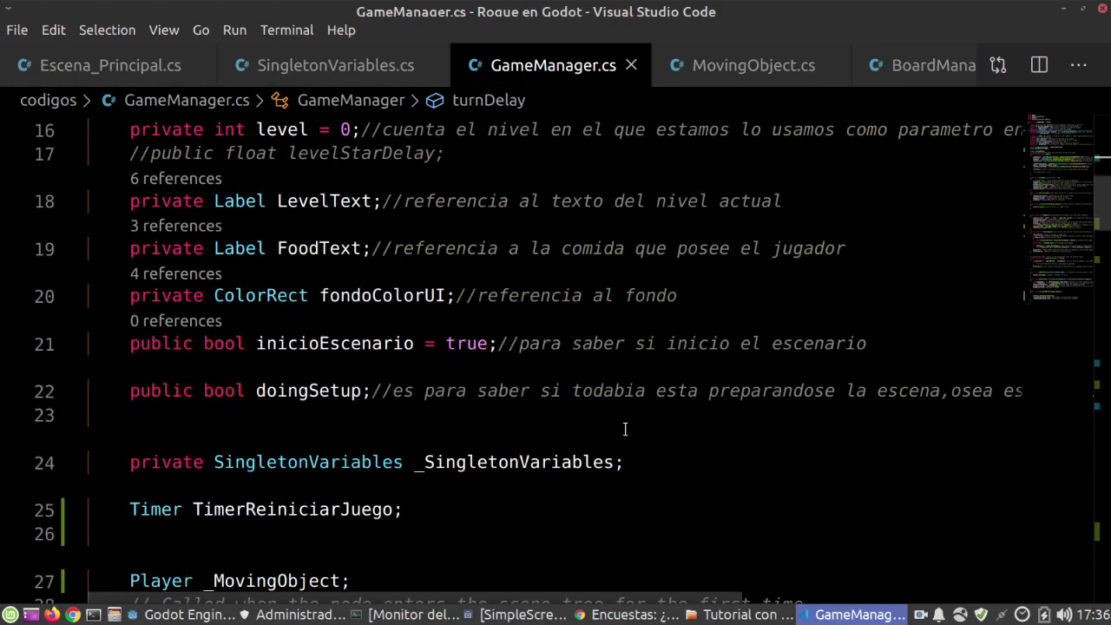
scroll(630, 431, down, 2)
scroll(630, 430, up, 3)
scroll(625, 430, up, 1)
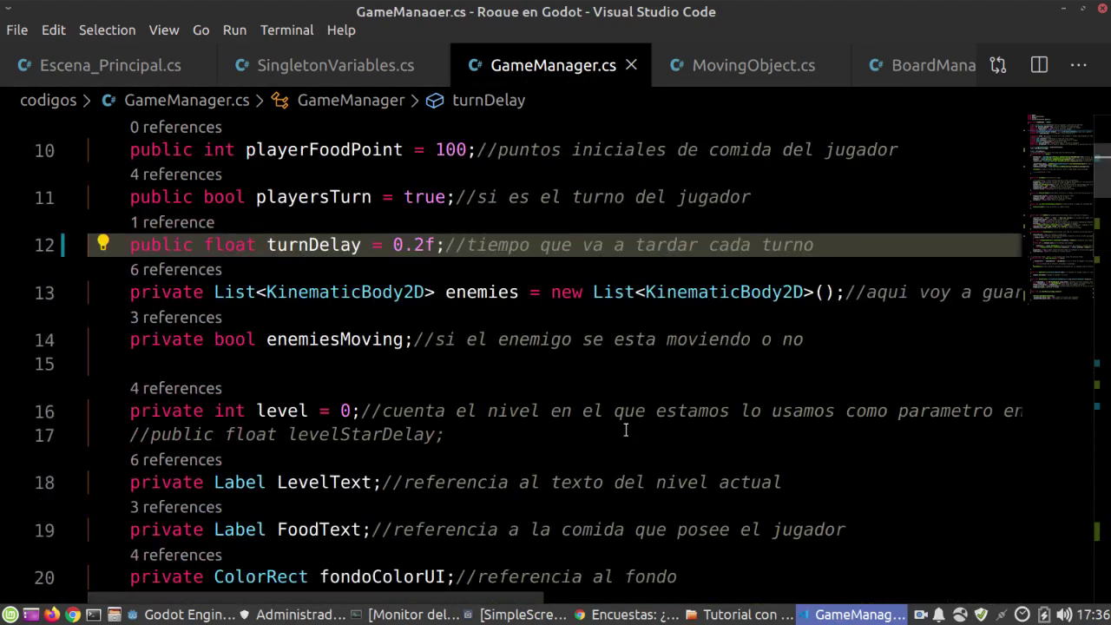
drag(417, 244, 426, 245)
click(417, 245)
Check the moveTime value in MovingObject.cs, then run the game from Godot
click(714, 65)
drag(364, 245, 375, 245)
click(370, 244)
click(178, 614)
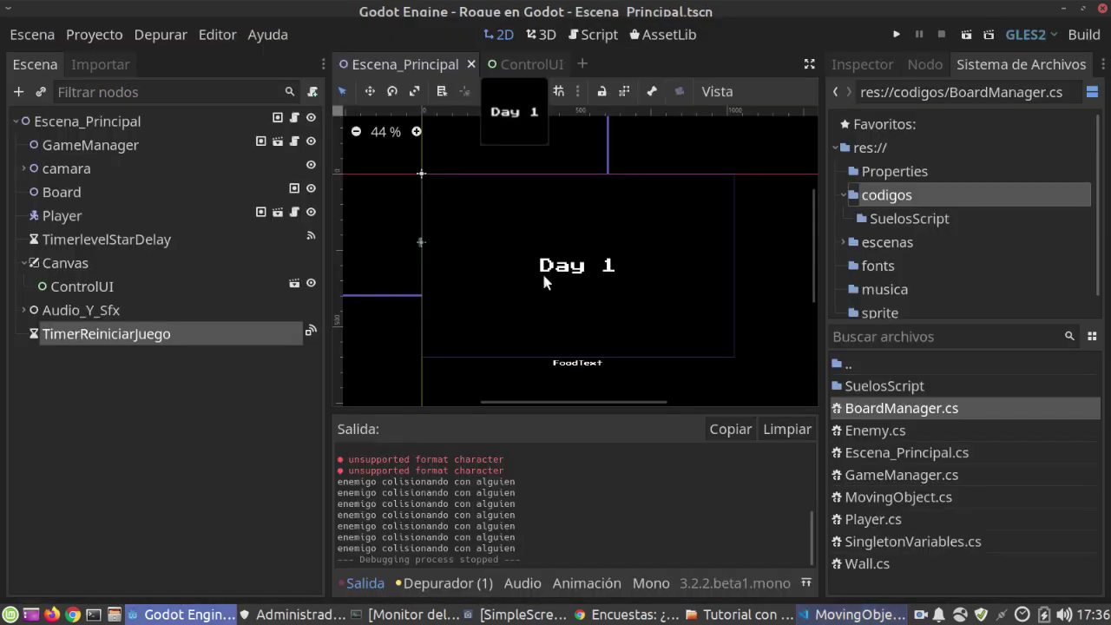
click(893, 35)
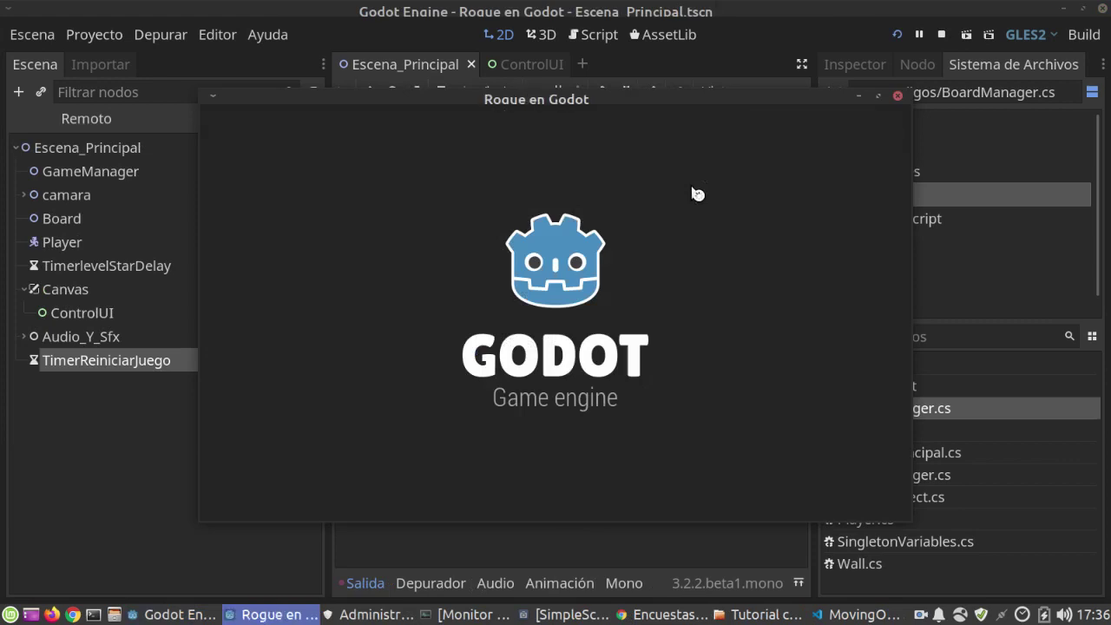
Walk the Day 1 player right and up the board, stepping left to pick up food
key(Right)
key(Right)
key(Up)
key(Up)
key(Right)
key(Up)
key(Up)
key(Up)
Reach the right-hand column, chop the wall, stop just below the exit at 65 food, then close the game
key(Up)
key(Right)
key(Left)
key(Left)
key(Left)
key(Right)
key(Right)
key(Right)
key(Right)
key(Right)
key(Right)
key(Down)
key(Down)
key(Right)
key(Down)
key(Right)
key(Down)
key(Left)
key(Left)
key(Left)
key(Left)
key(Left)
key(Left)
key(Left)
key(Left)
key(Right)
key(Right)
key(Right)
key(Right)
key(Up)
key(Up)
key(Up)
key(Right)
key(Up)
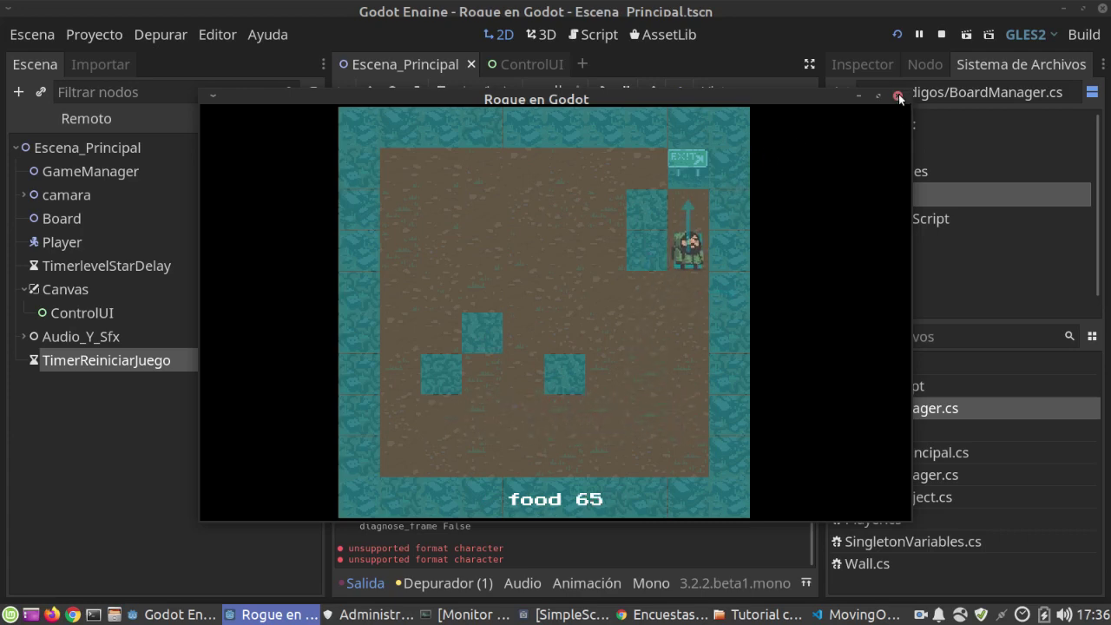
click(898, 98)
Change the tween duration on line 42 of MovingObject.cs from 0.1f to 0.2f and relaunch the game
click(854, 615)
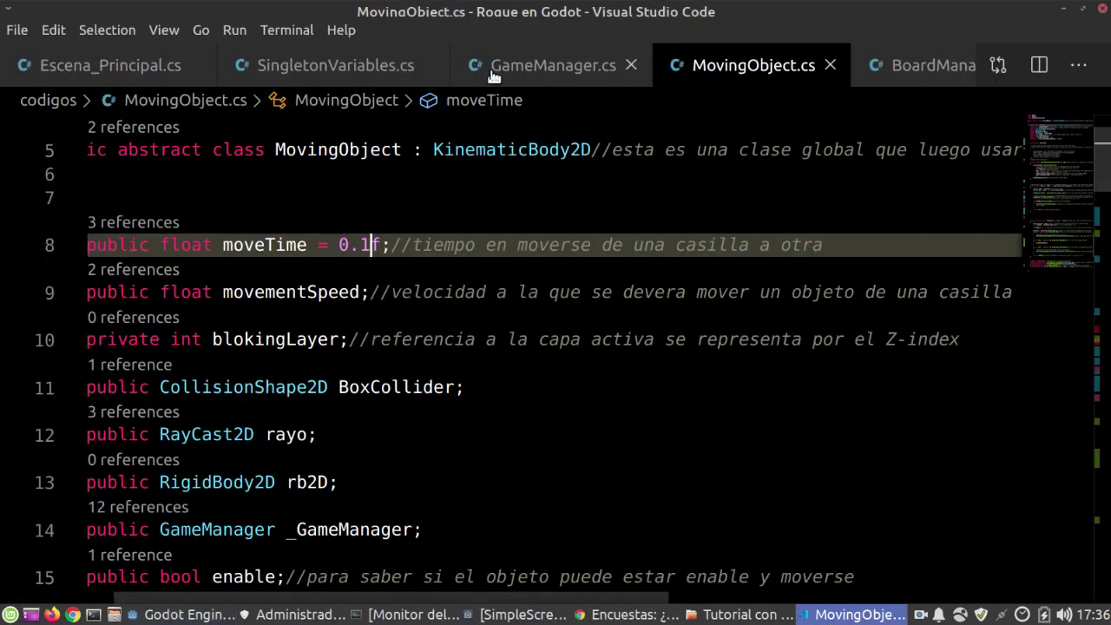
scroll(613, 344, down, 3)
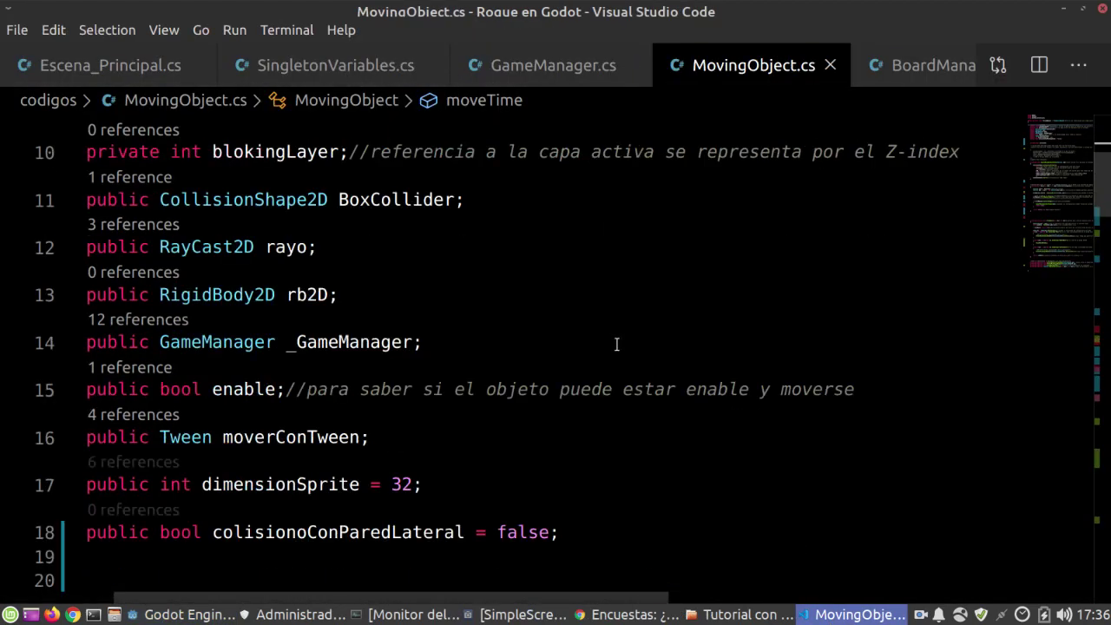
scroll(616, 344, down, 6)
scroll(616, 345, down, 4)
scroll(526, 335, up, 1)
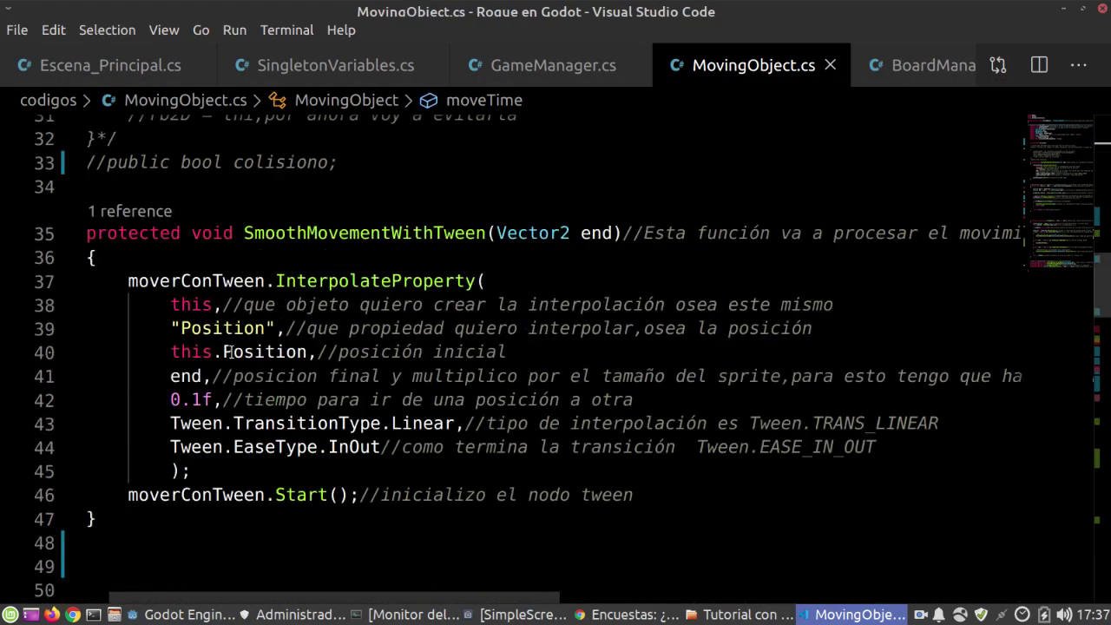
double_click(197, 400)
text(2)
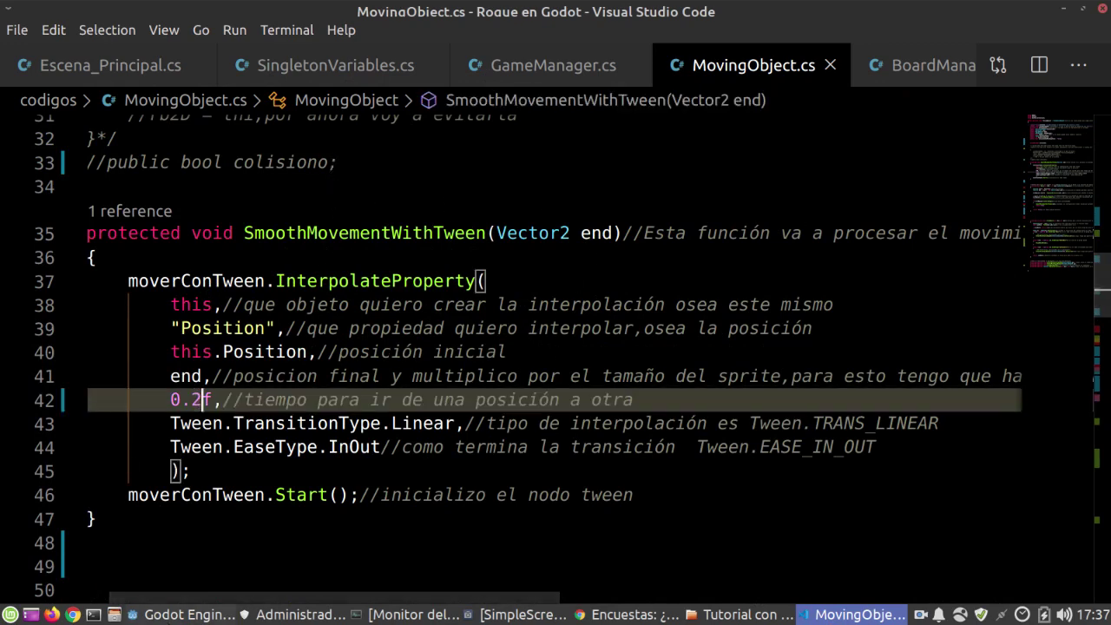
click(171, 617)
click(907, 32)
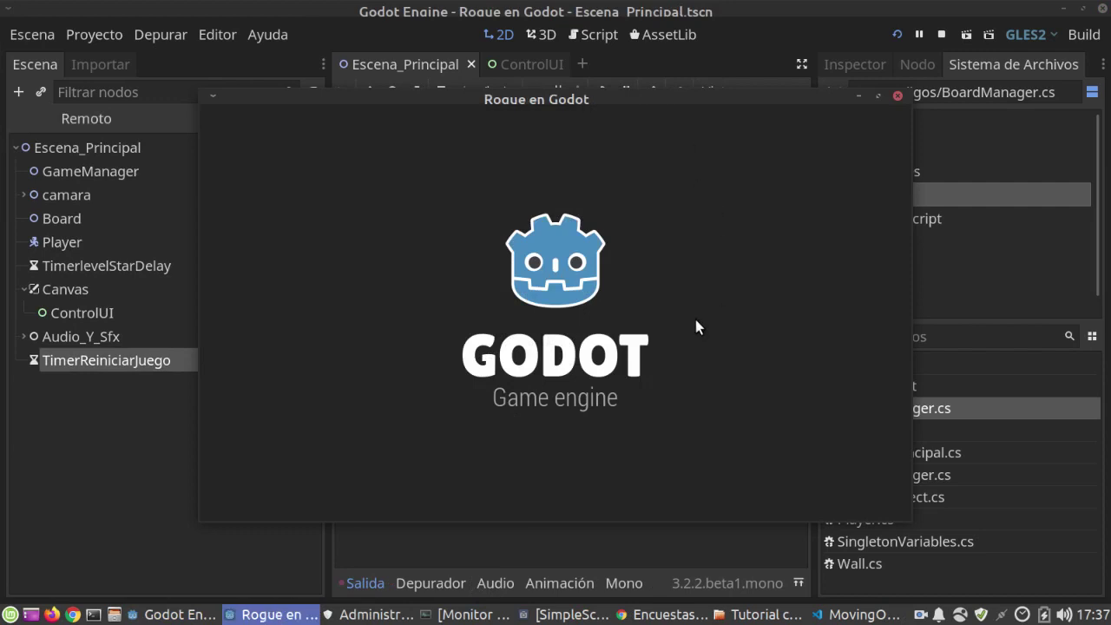
Move the player along the bottom row and up the left edge to an item, then close the game
key(Right)
key(Right)
key(Right)
key(Right)
key(Right)
key(Left)
key(Left)
key(Left)
key(Left)
key(Up)
key(Up)
key(Up)
key(Up)
key(Up)
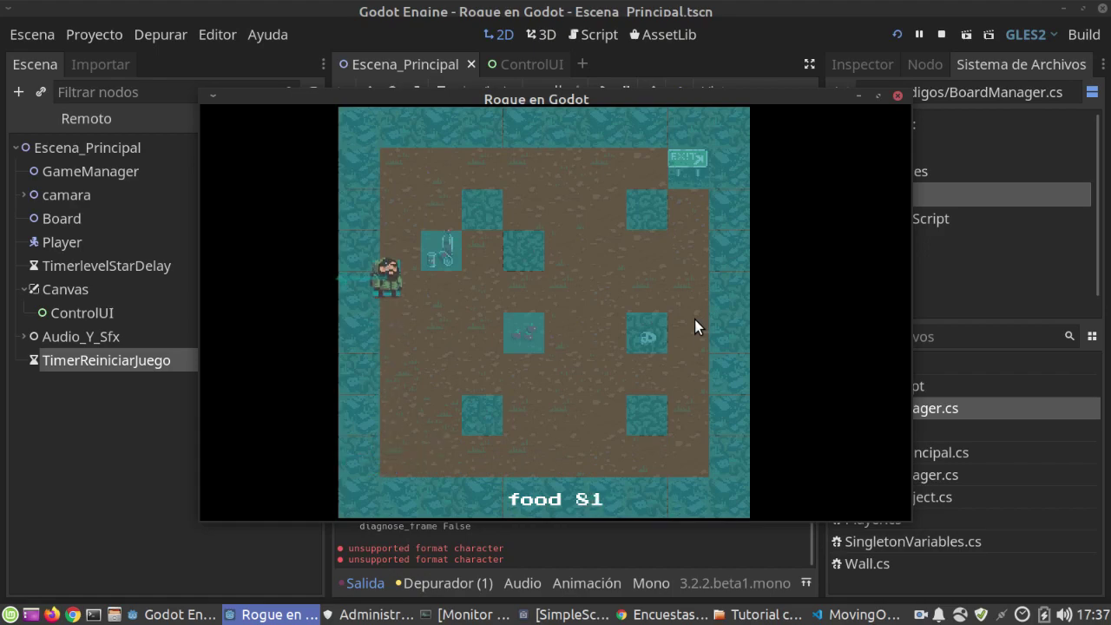
key(Right)
key(Right)
key(Right)
click(898, 96)
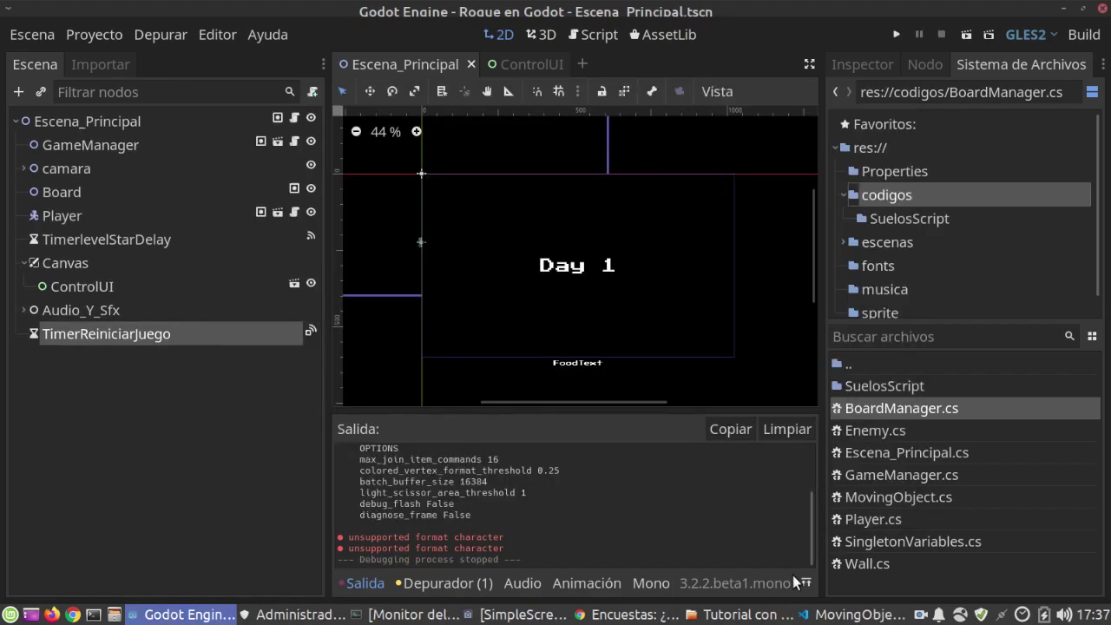
Replace 0.2f with moveTime as the tween duration on line 42 of MovingObject.cs
click(859, 614)
scroll(395, 406, up, 5)
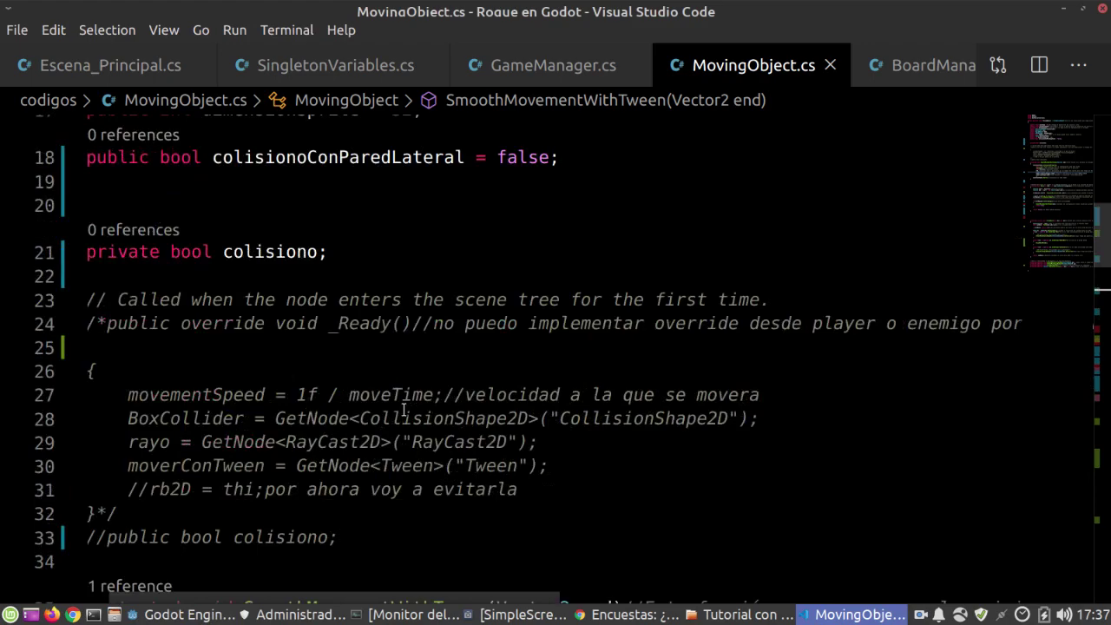
scroll(395, 406, up, 3)
scroll(407, 409, up, 3)
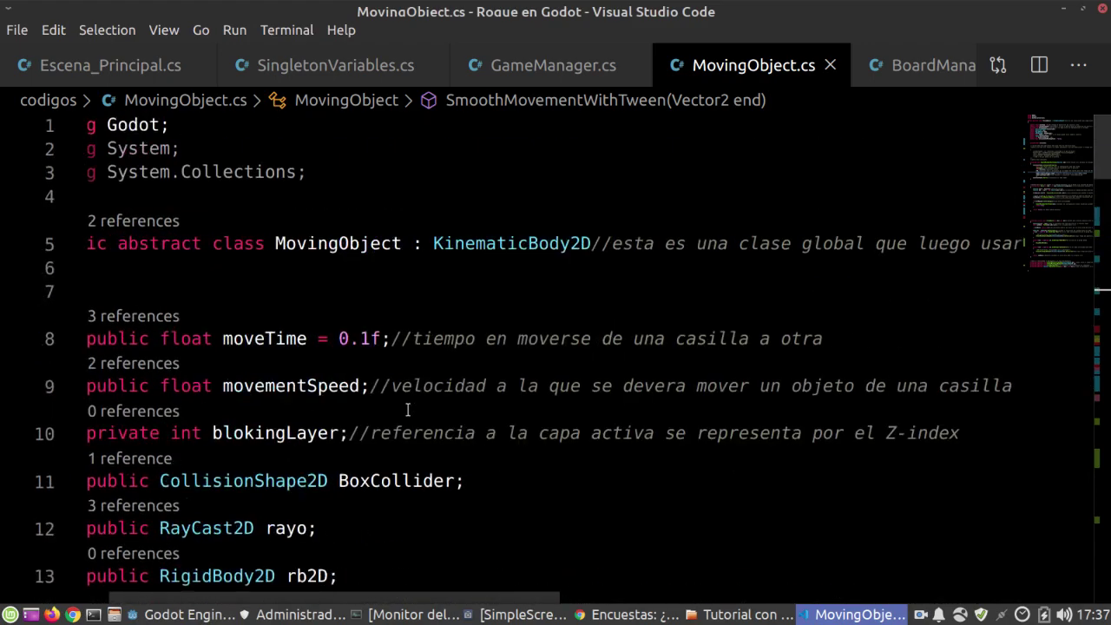
click(263, 339)
scroll(436, 410, down, 3)
scroll(437, 410, down, 3)
scroll(436, 410, down, 3)
scroll(437, 410, down, 2)
scroll(249, 354, up, 1)
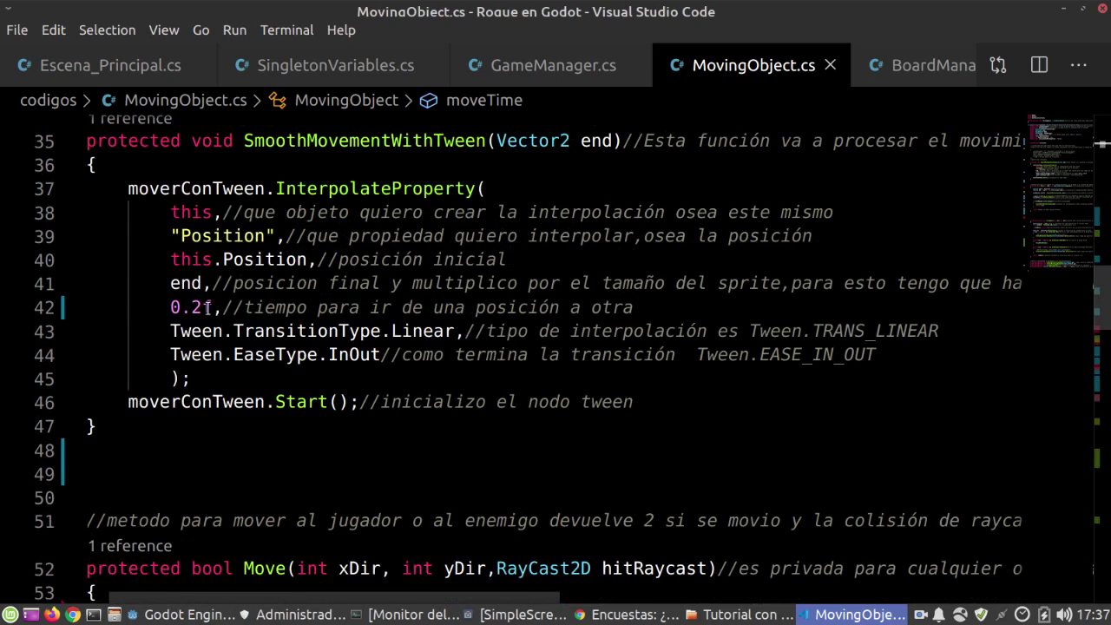
drag(212, 307, 170, 308)
text(moveTime)
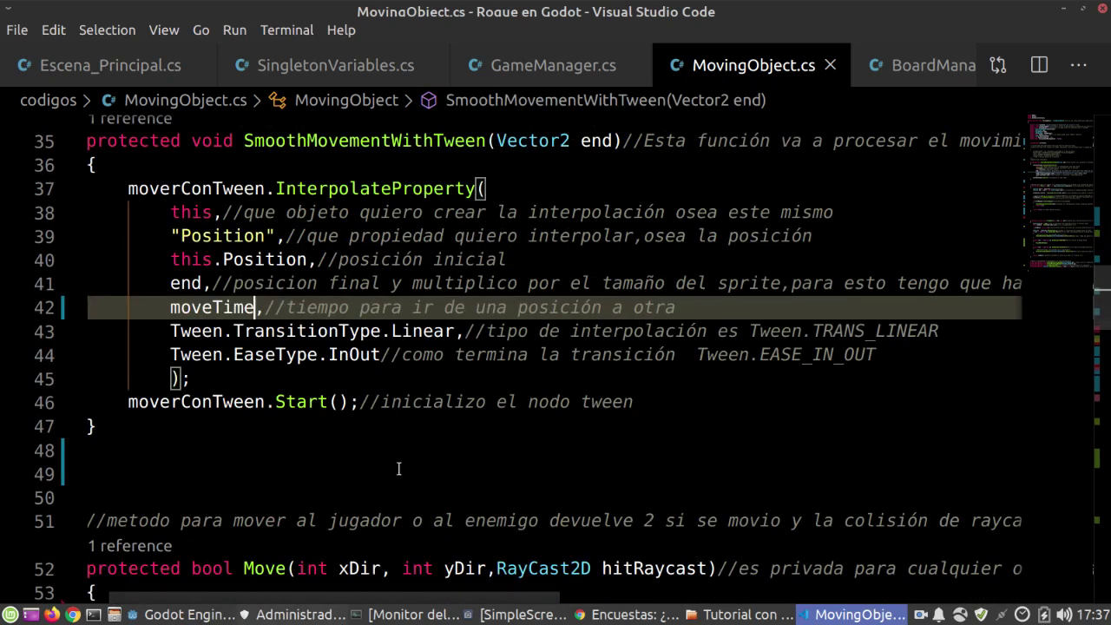
Glance at GameManager.cs, return to MovingObject.cs, and run the game in Godot with F5
click(560, 68)
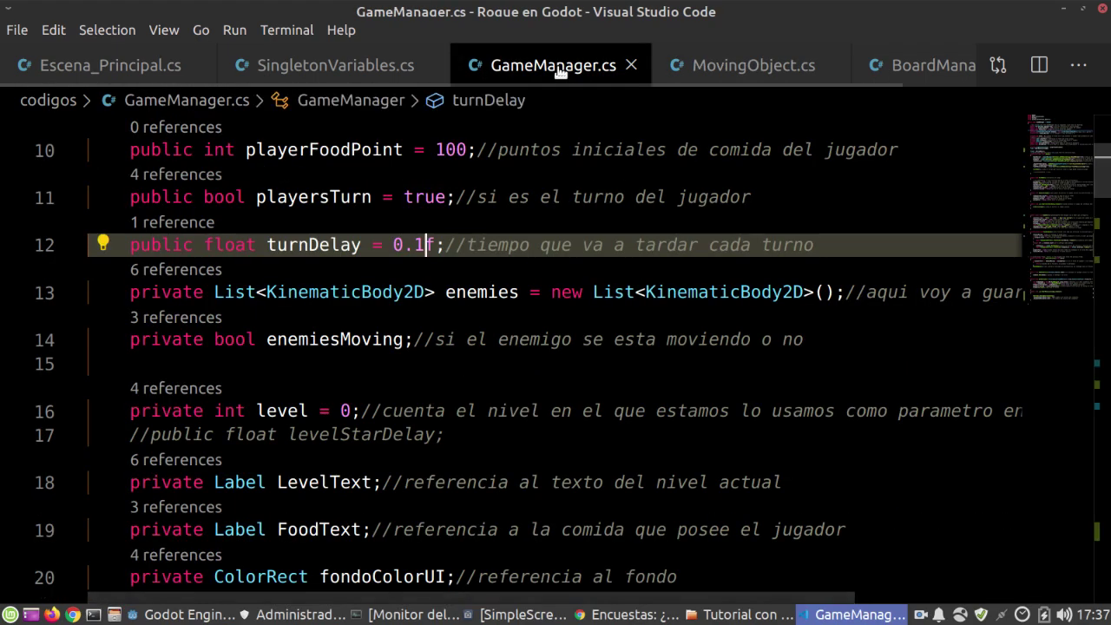
click(720, 68)
scroll(681, 391, up, 6)
scroll(690, 397, up, 3)
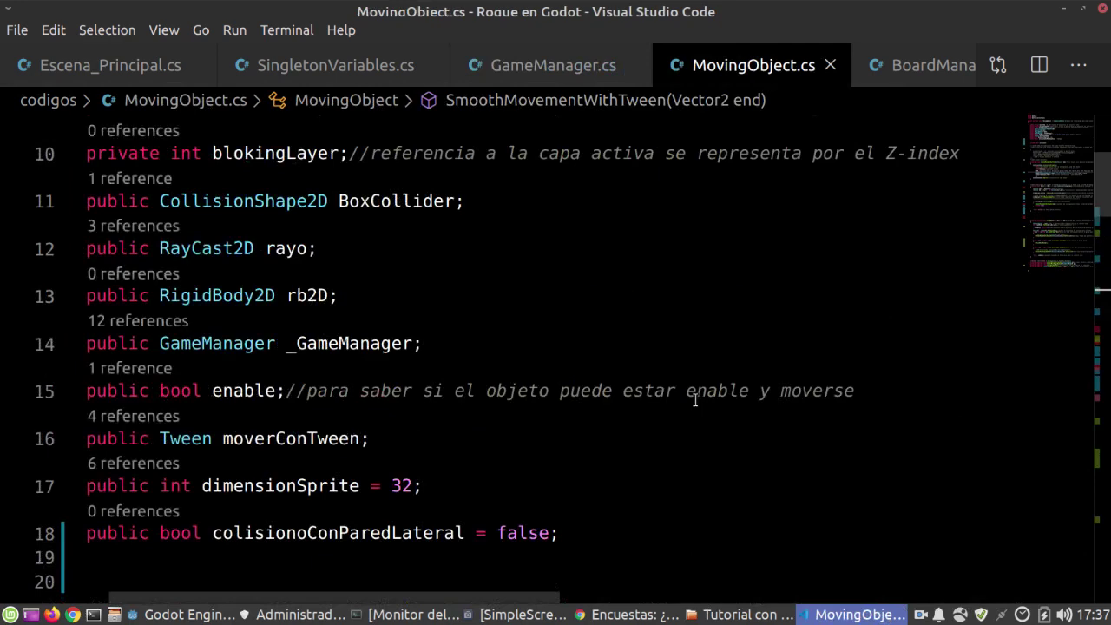
scroll(694, 400, up, 2)
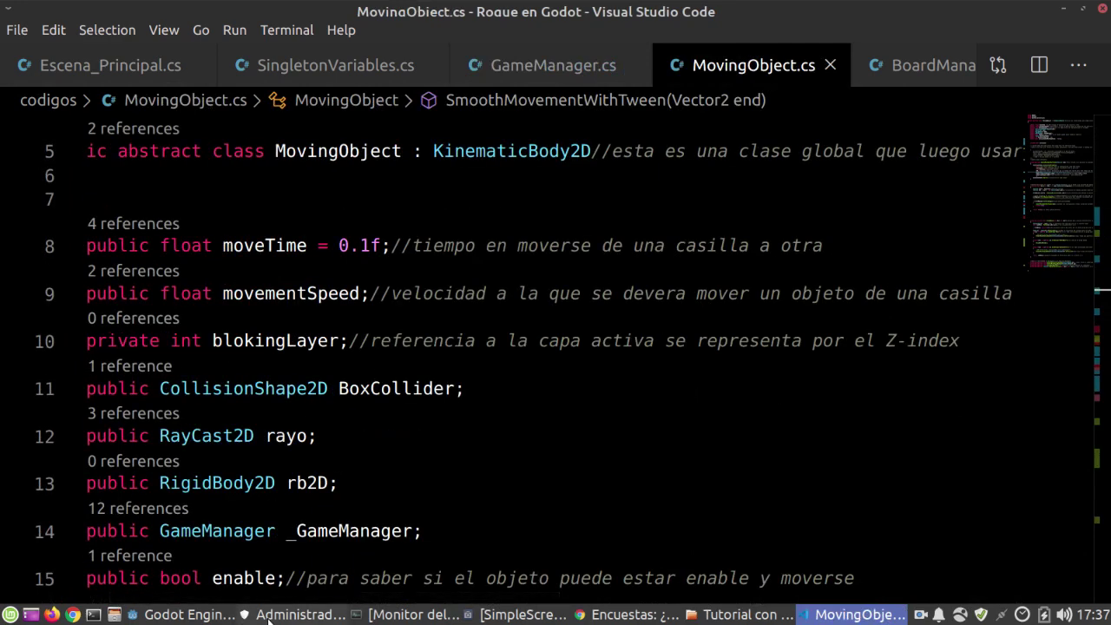
click(189, 614)
key(F5)
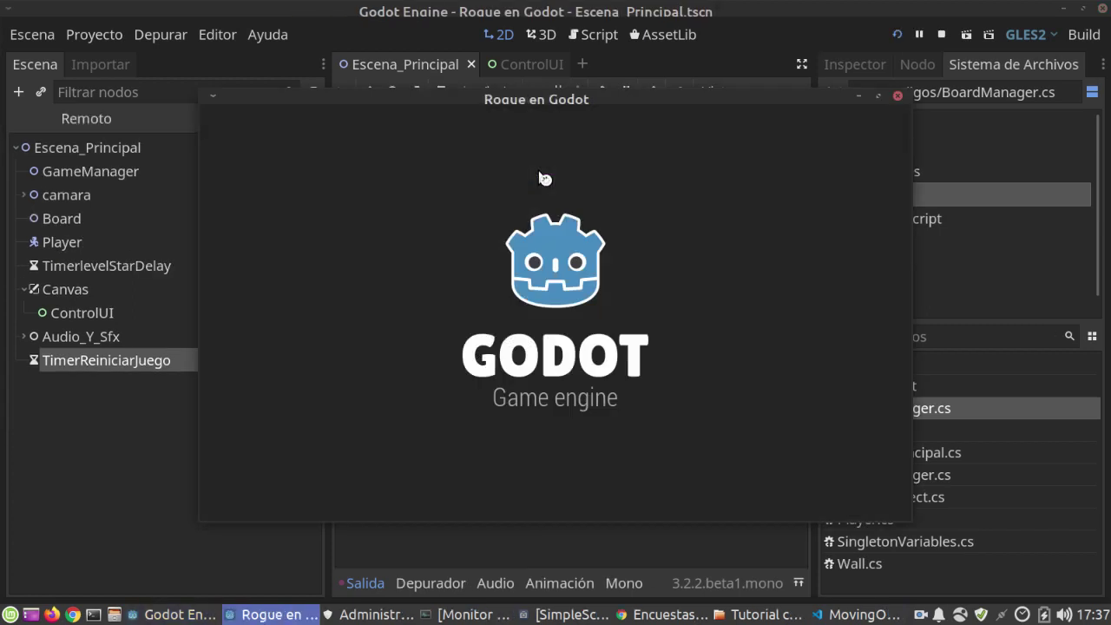
Collect food on the Day 1 board and walk up the column to the exit
key(Right)
key(Right)
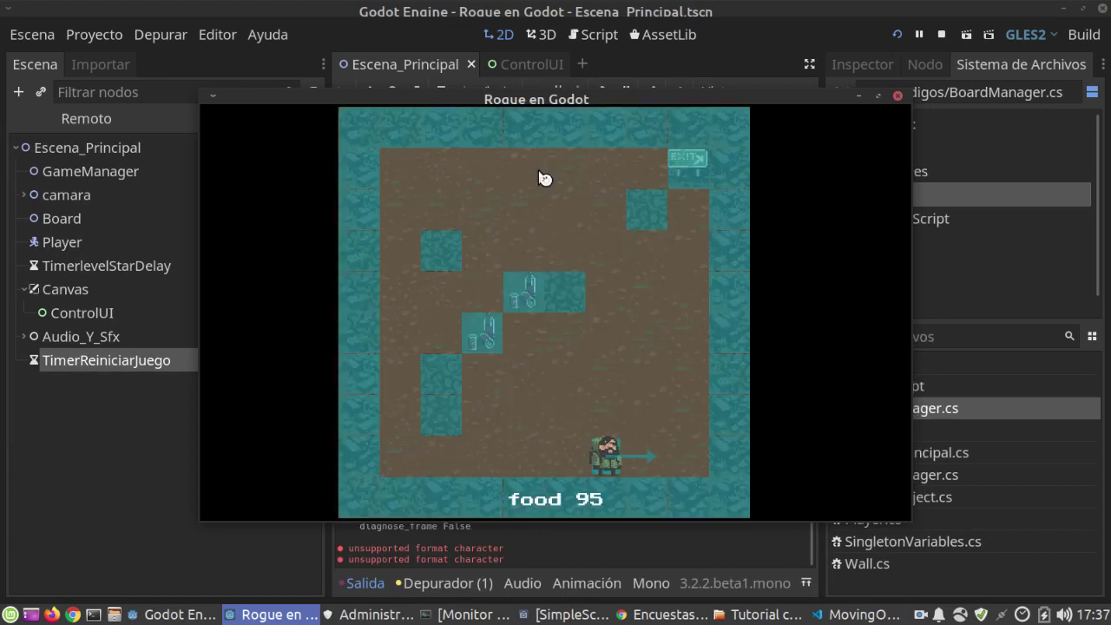
key(Left)
key(Up)
key(Right)
key(Left)
key(Left)
key(Down)
key(Right)
key(Right)
key(Down)
key(Down)
On Day 2, grab food and soda, chop an obstacle, and keep moving until the player starves
key(Right)
key(Up)
key(Up)
key(Up)
key(Up)
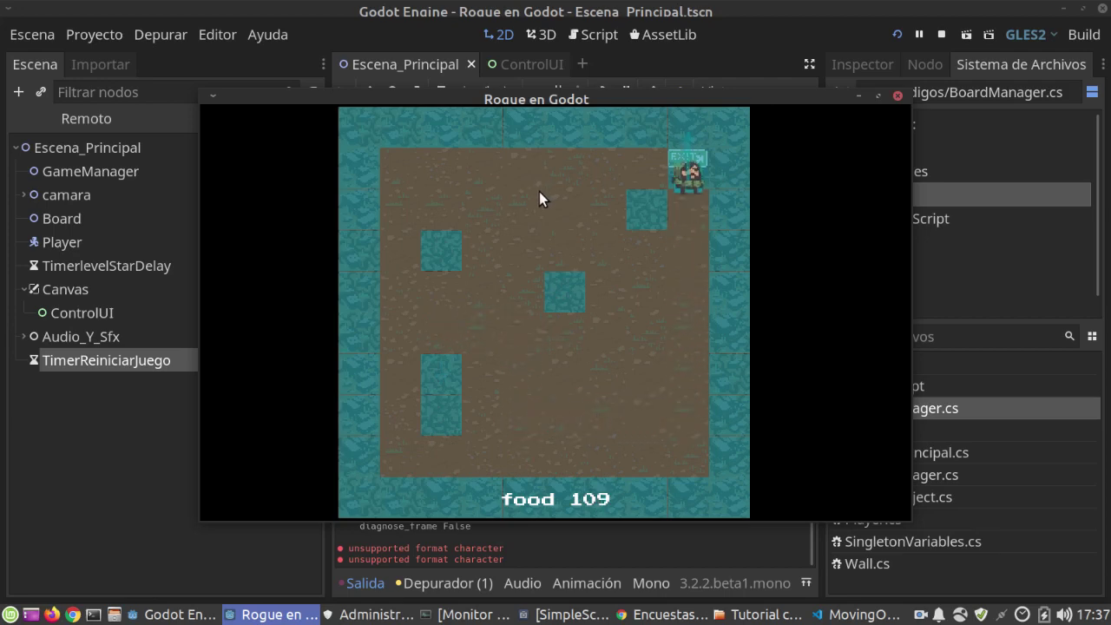
key(Up)
key(Right)
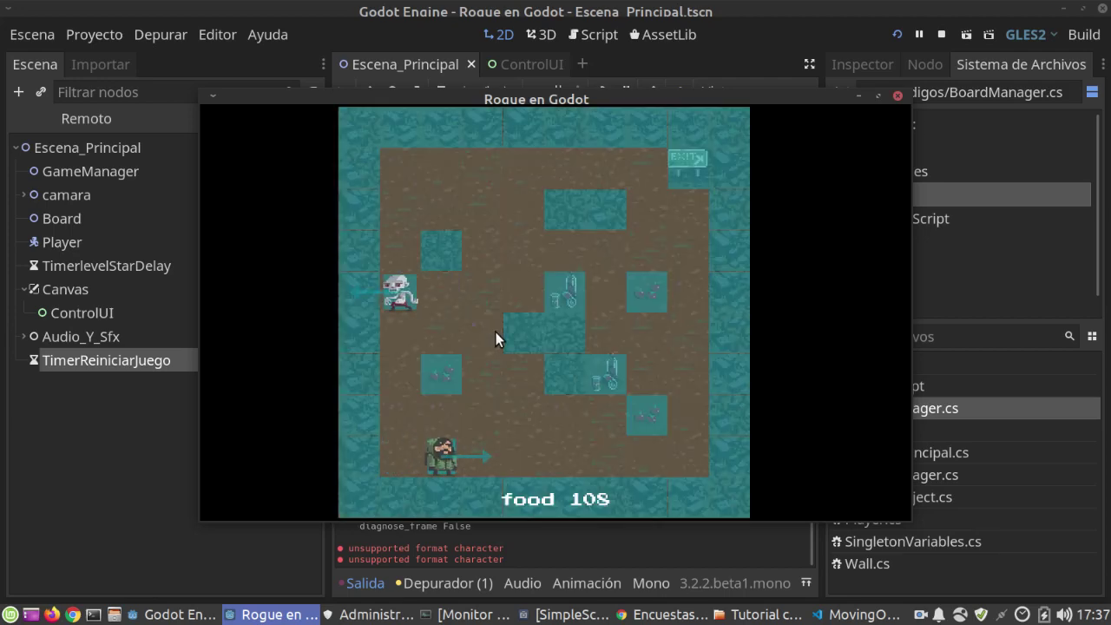
key(Up)
key(Up)
key(Right)
key(Right)
key(Down)
key(Down)
key(Right)
key(Right)
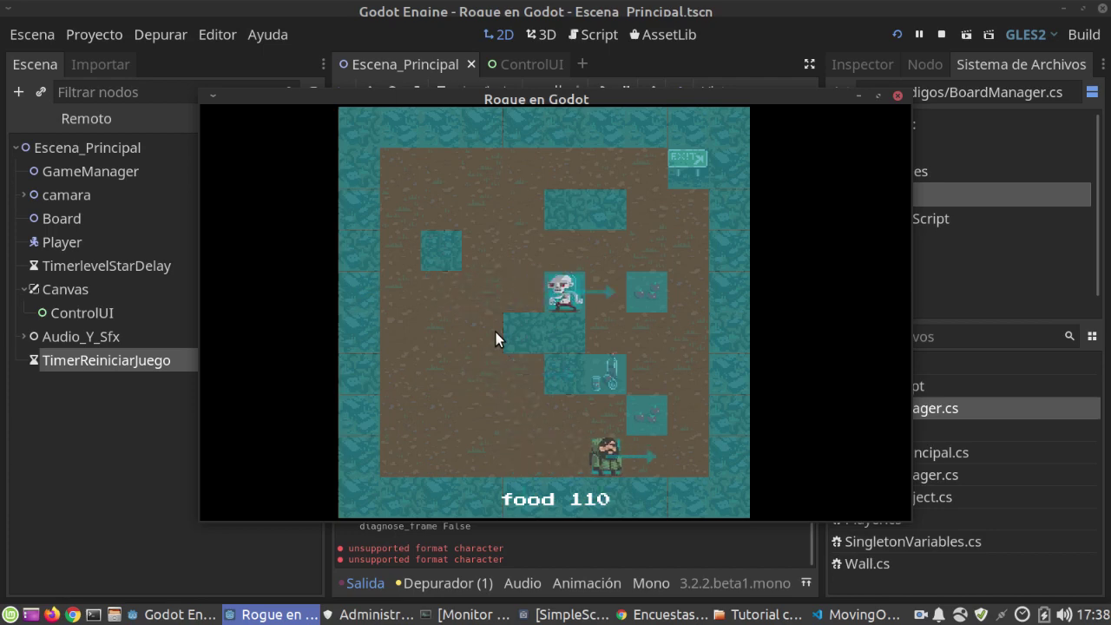
key(Right)
key(Up)
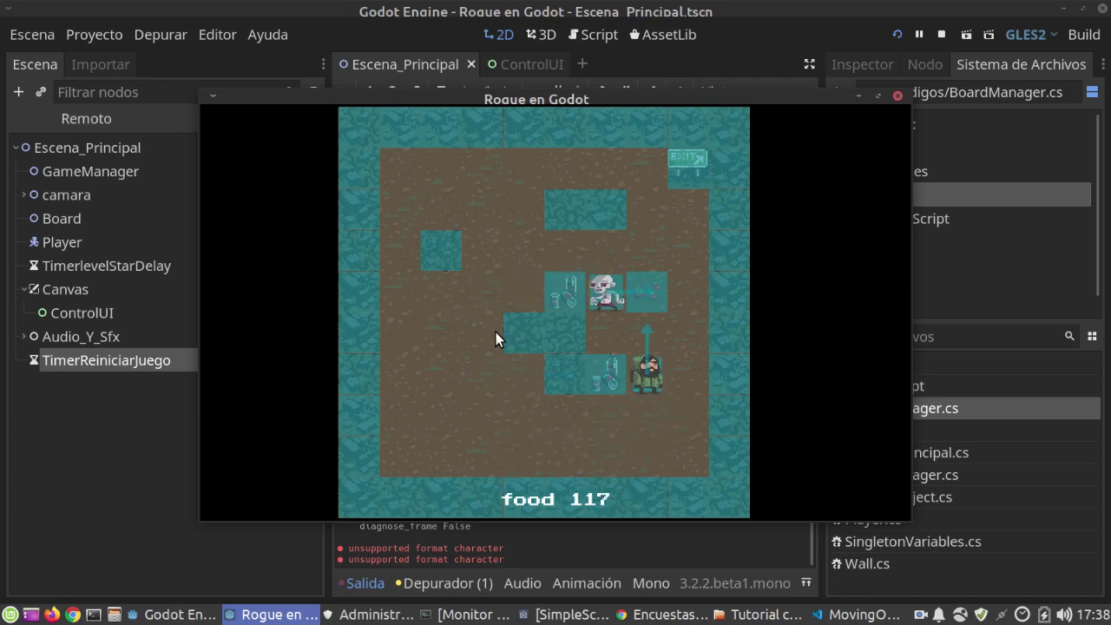
key(Left)
key(Down)
key(Left)
key(Left)
key(Left)
key(Up)
key(Down)
key(Right)
key(Right)
key(Right)
key(Up)
key(Up)
key(Up)
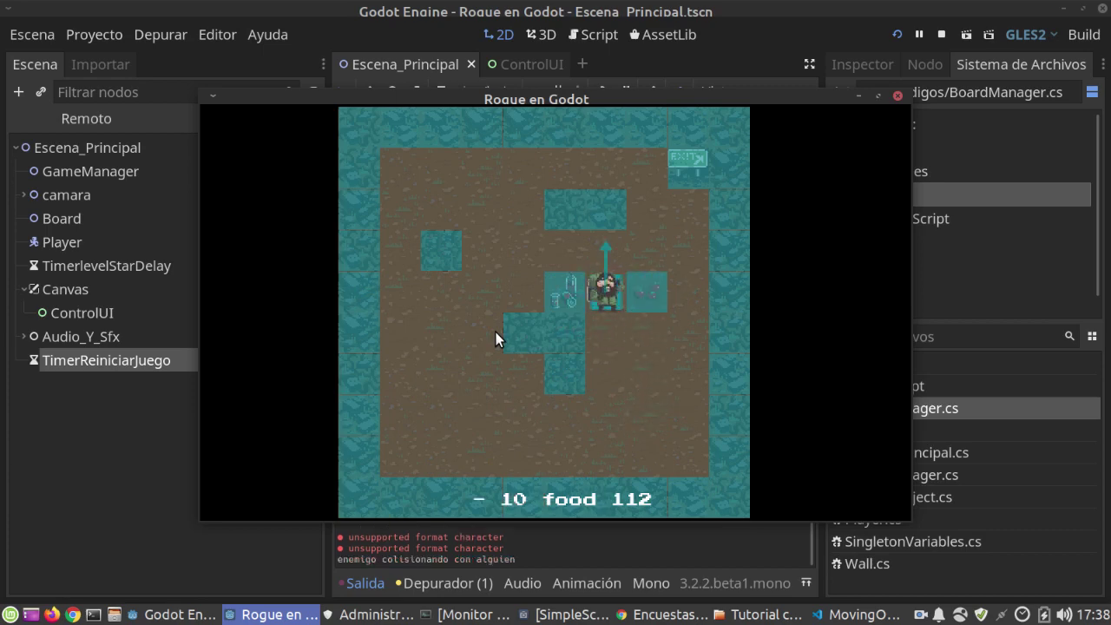
key(Left)
key(Left)
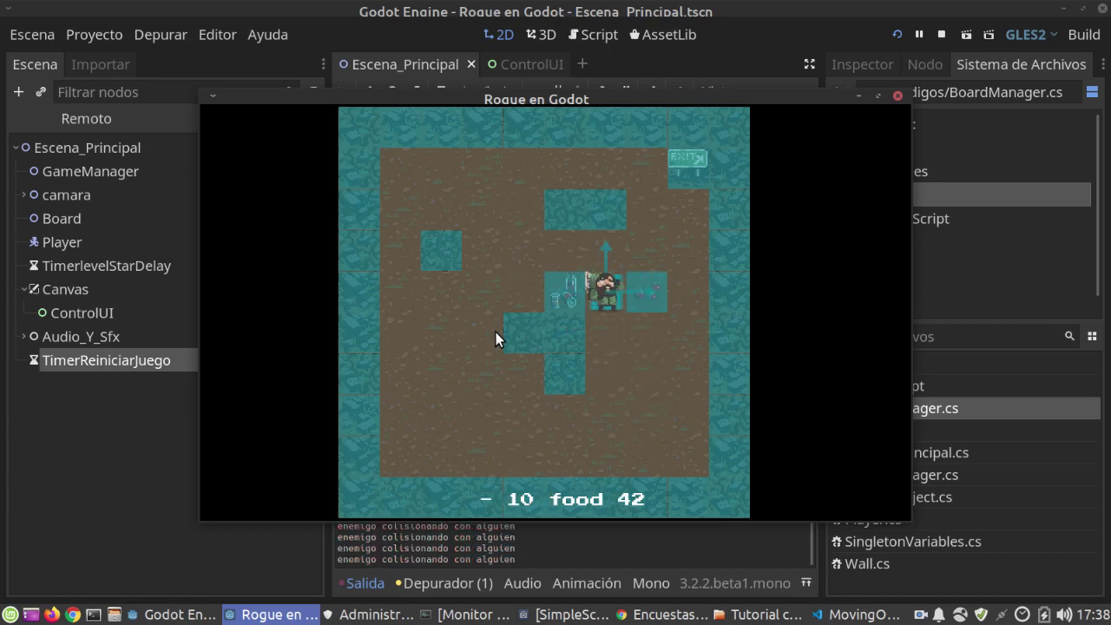
key(Left)
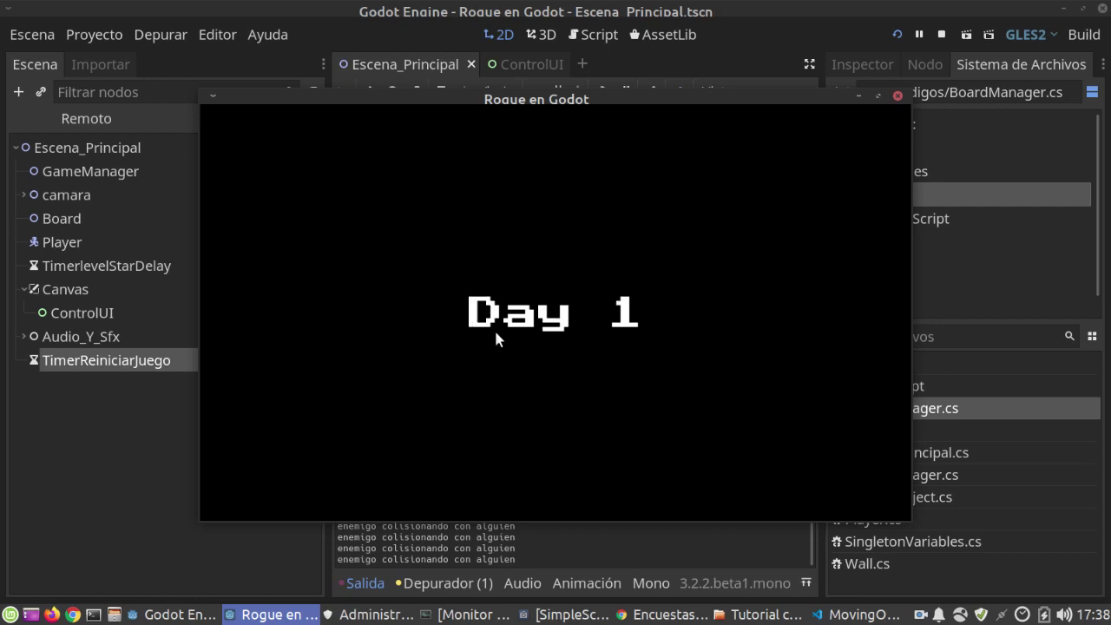
After the restart to Day 1, collect the soda and food to reach Day 2 again
key(Right)
key(Right)
key(Right)
key(Right)
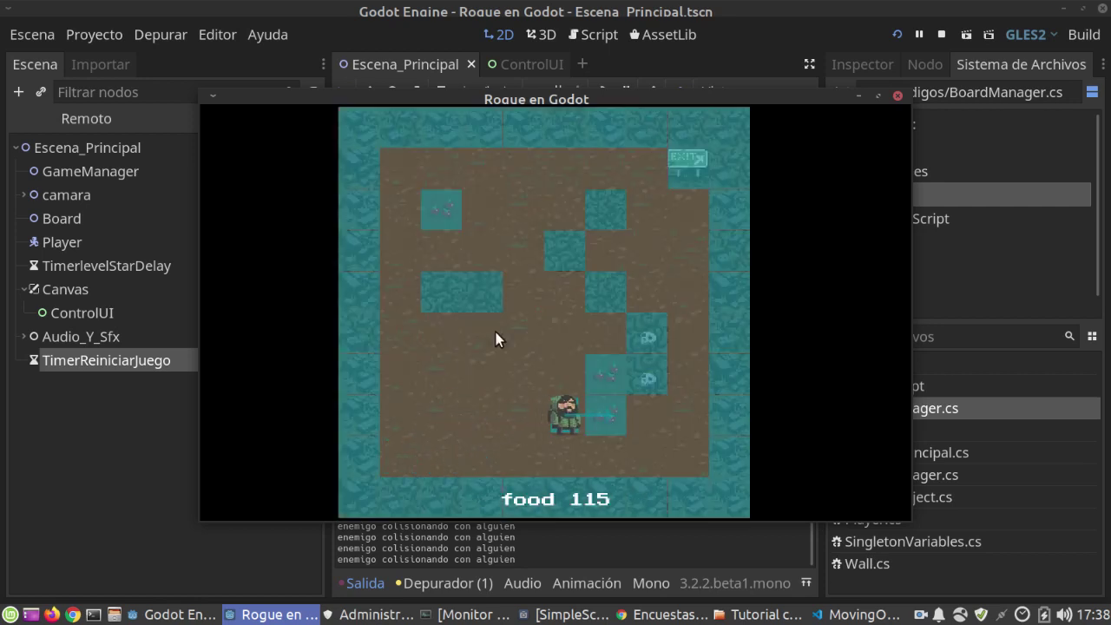
key(Right)
key(Right)
key(Left)
key(Up)
key(Up)
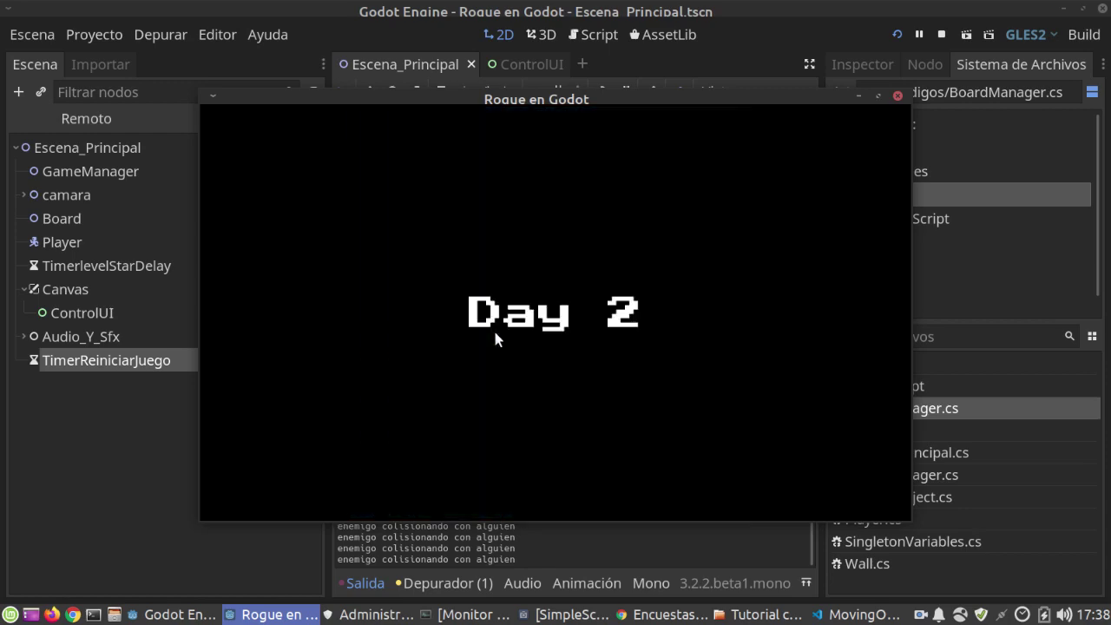
Collect the food on Day 2 and head the player right toward the exit
key(Right)
key(Right)
key(Left)
key(Left)
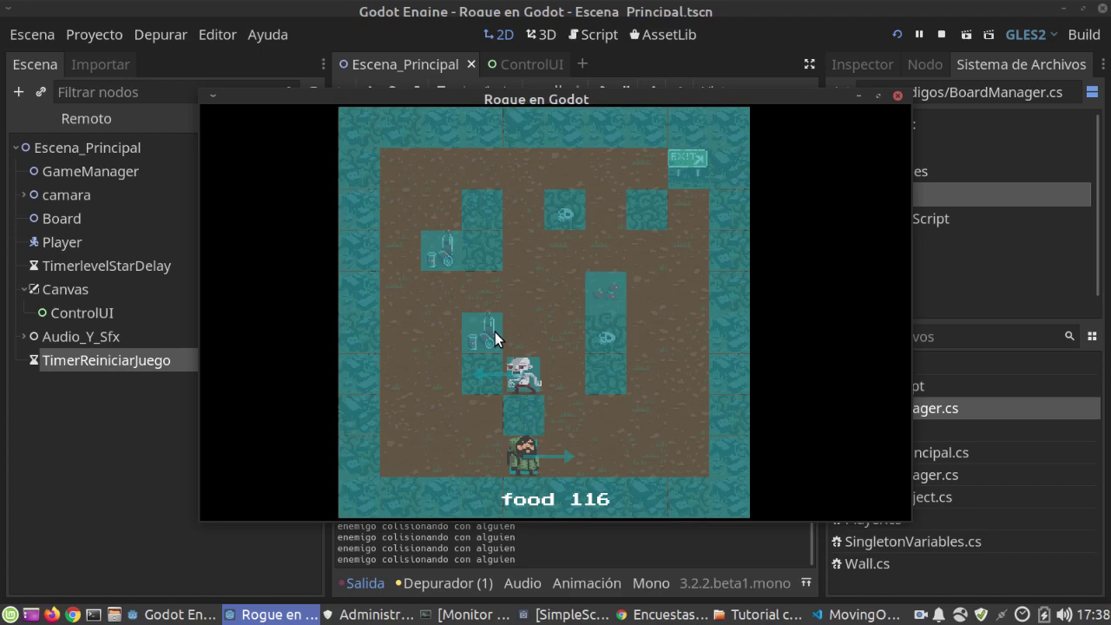
key(Right)
key(Right)
key(Right)
key(Left)
key(Left)
key(Left)
key(Left)
key(Left)
key(Up)
key(Up)
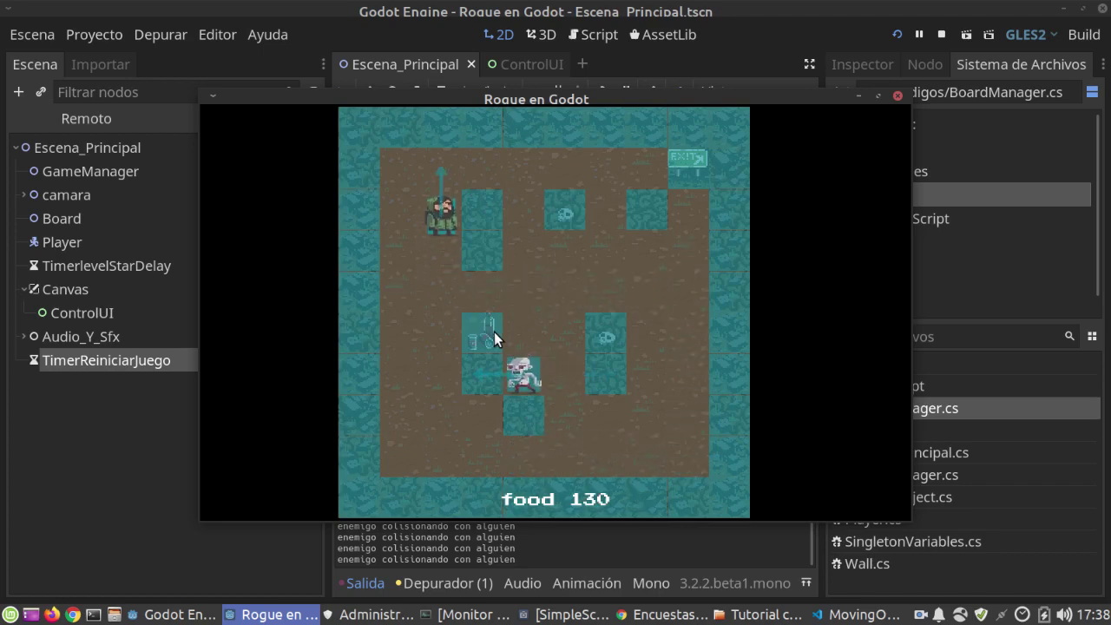
key(Right)
key(Right)
key(Right)
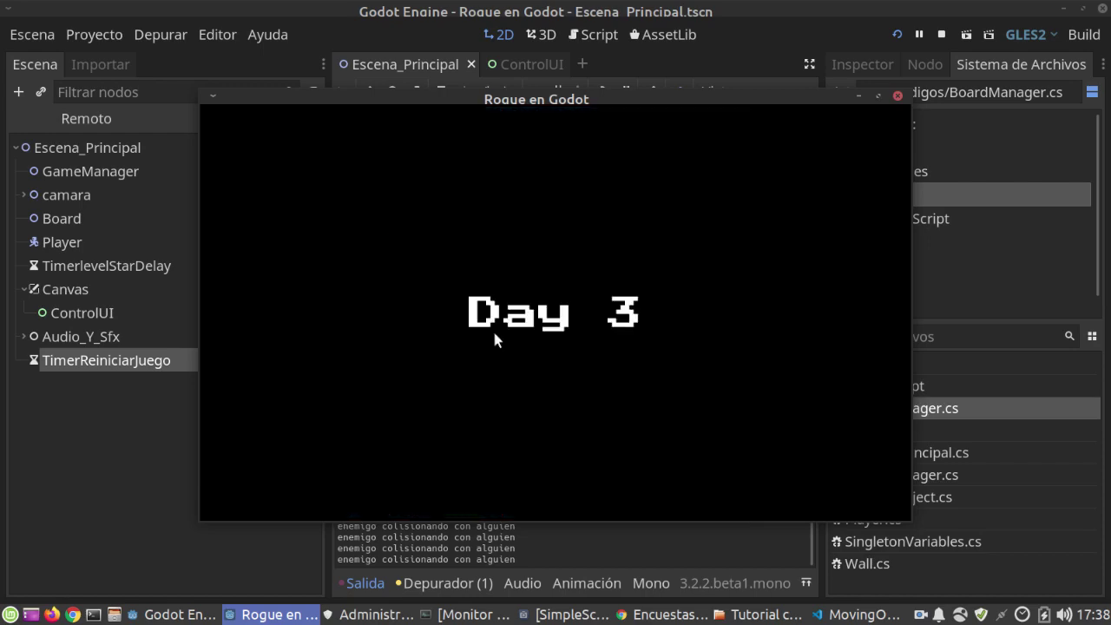
Clear the next level, working along the bottom row for food before walking up to the exit
key(Right)
key(Right)
key(Right)
key(Right)
key(Right)
key(Up)
key(Up)
key(Right)
key(Right)
key(Up)
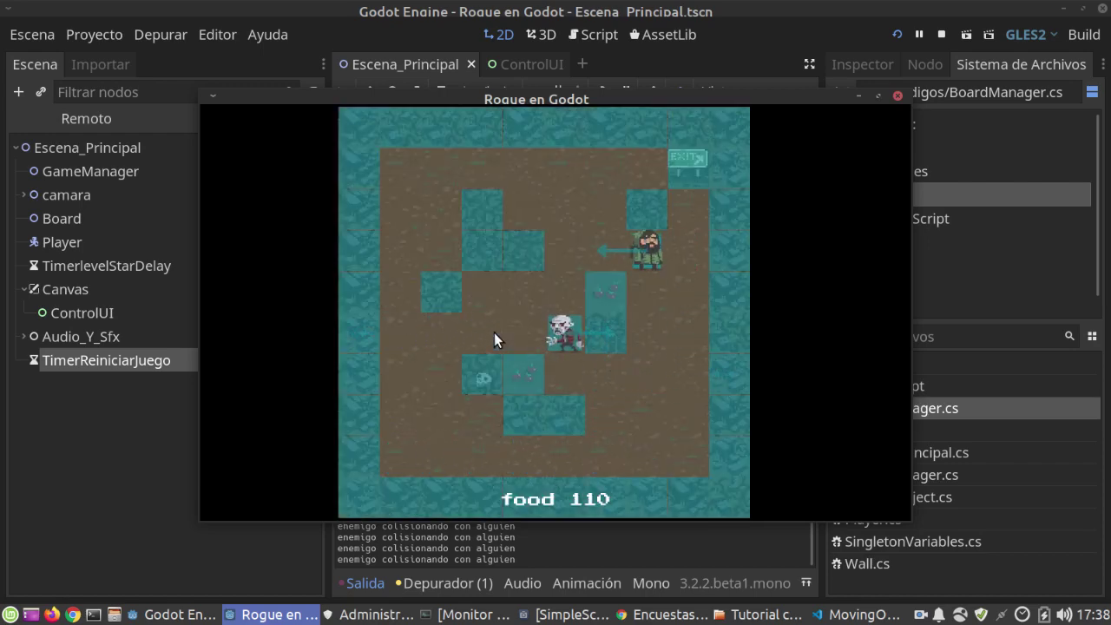
key(Left)
key(Up)
key(Up)
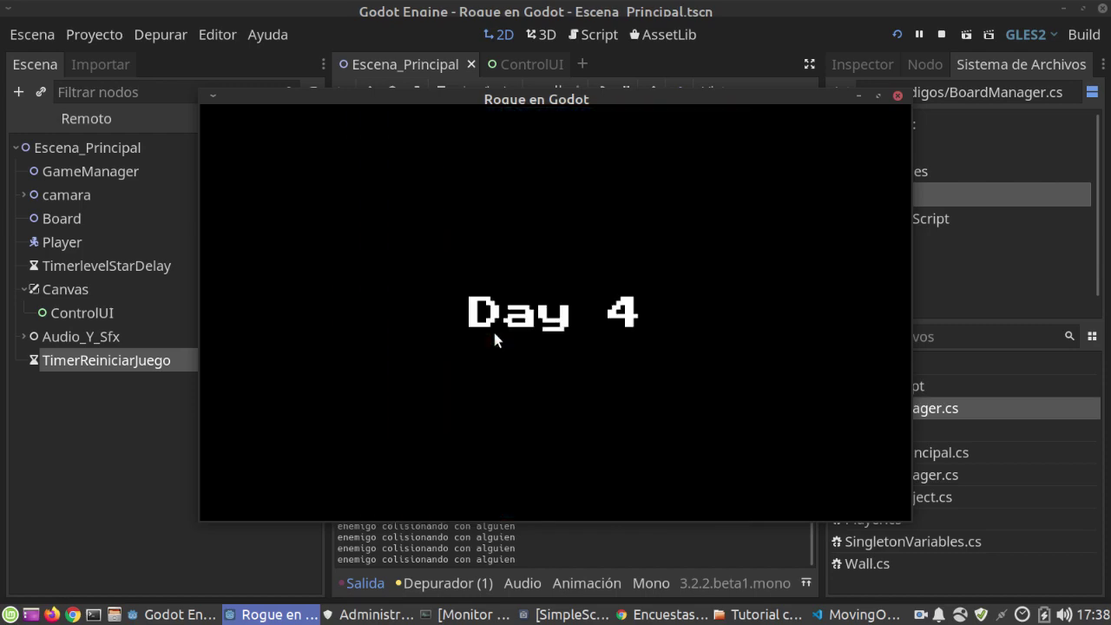
key(Right)
key(Right)
key(Right)
key(Right)
key(Right)
key(Left)
key(Left)
key(Left)
key(Left)
key(Right)
key(Right)
key(Left)
key(Left)
key(Up)
key(Left)
key(Up)
key(Up)
key(Up)
key(Up)
key(Up)
key(Right)
key(Right)
key(Up)
key(Right)
key(Right)
key(Right)
key(Right)
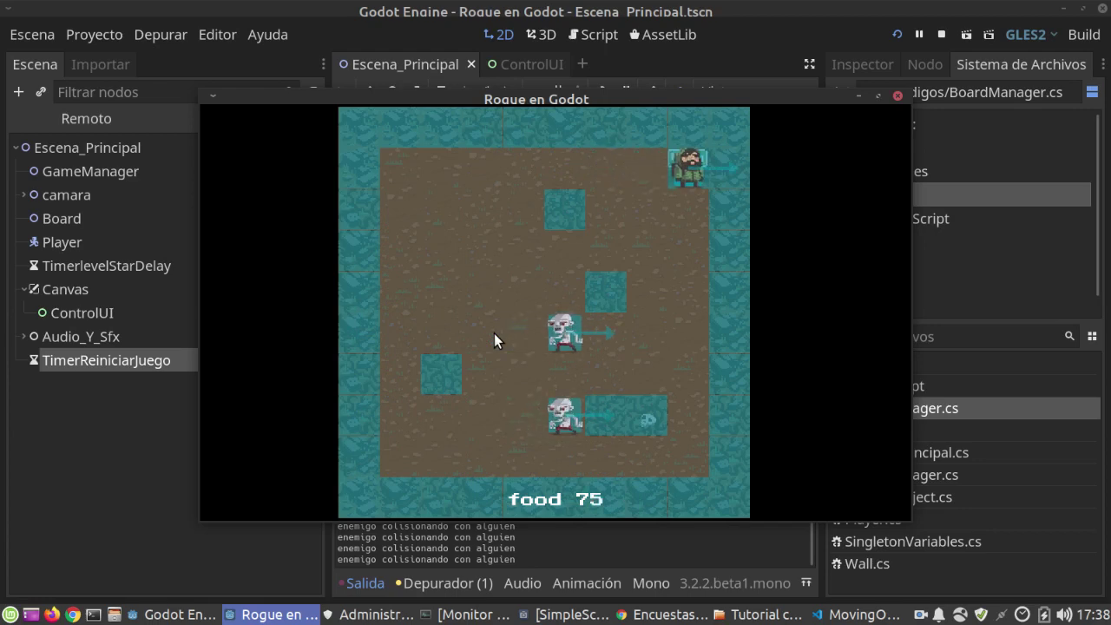
Clear the following level, collecting the +20 food tiles to reach 134 and walking to the exit corner
key(Right)
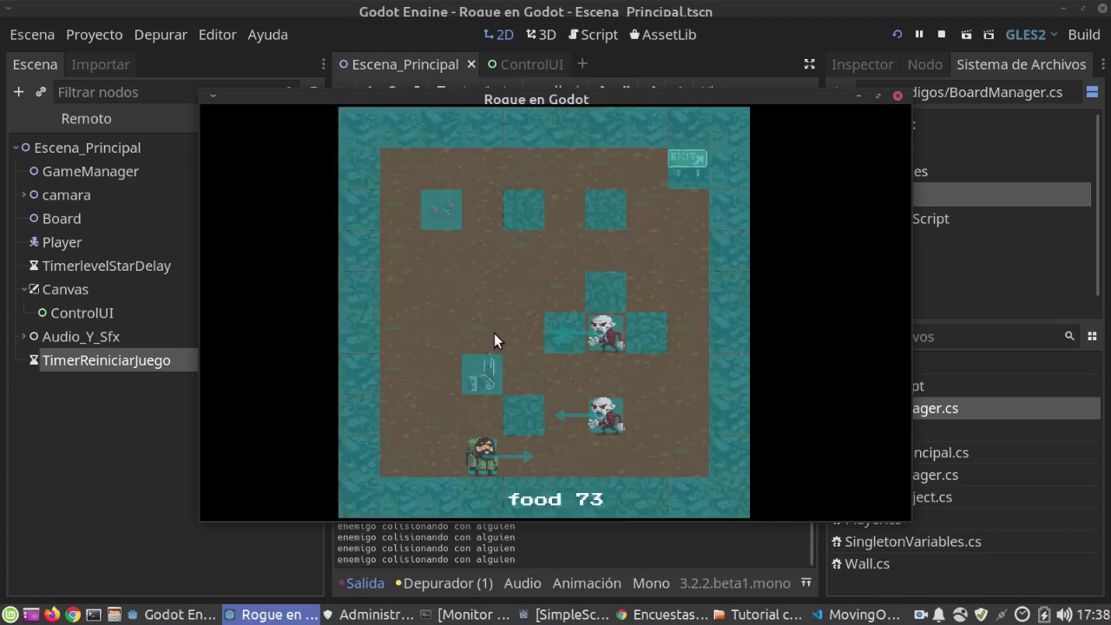
key(Left)
key(Up)
key(Down)
key(Left)
key(Up)
key(Up)
key(Up)
key(Right)
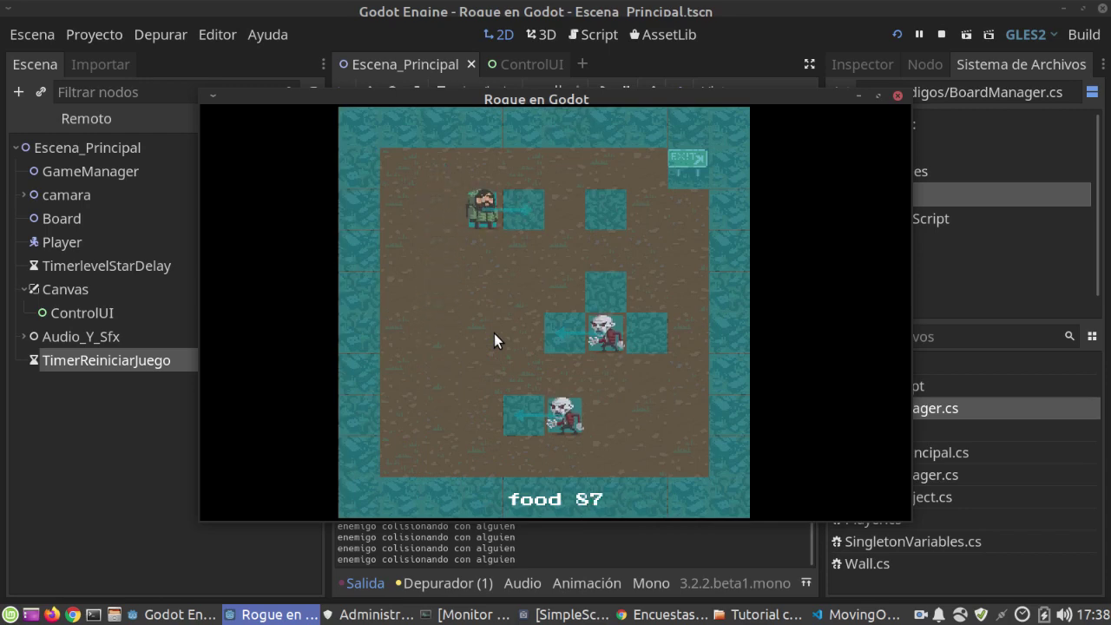
key(Right)
key(Right)
key(Right)
key(Right)
key(Right)
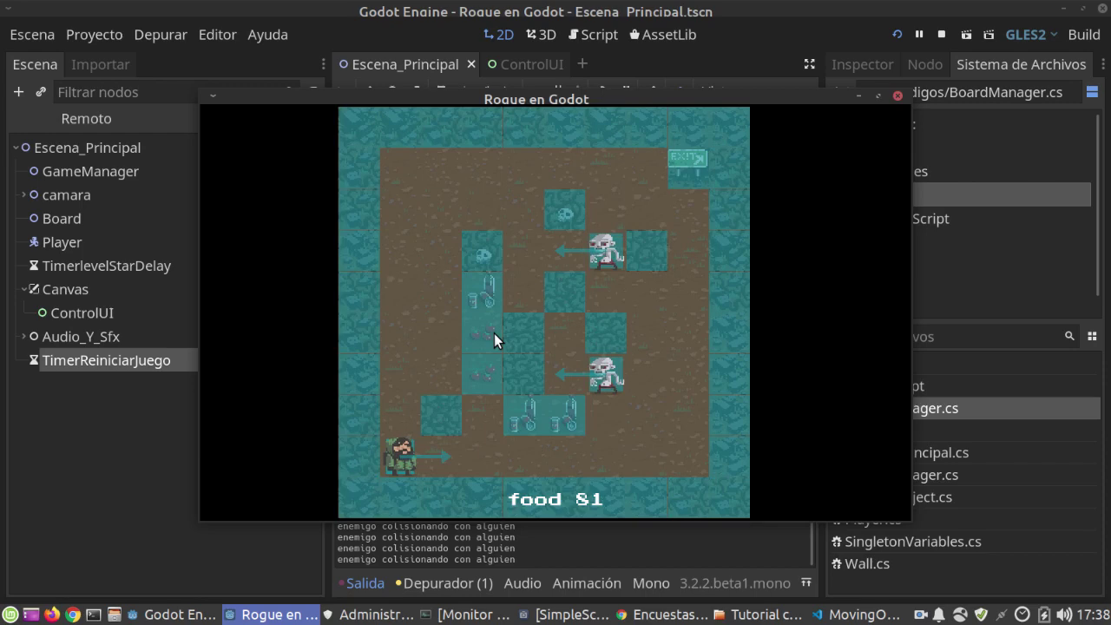
key(Right)
key(Right)
key(Up)
key(Right)
key(Left)
key(Left)
key(Up)
key(Up)
key(Up)
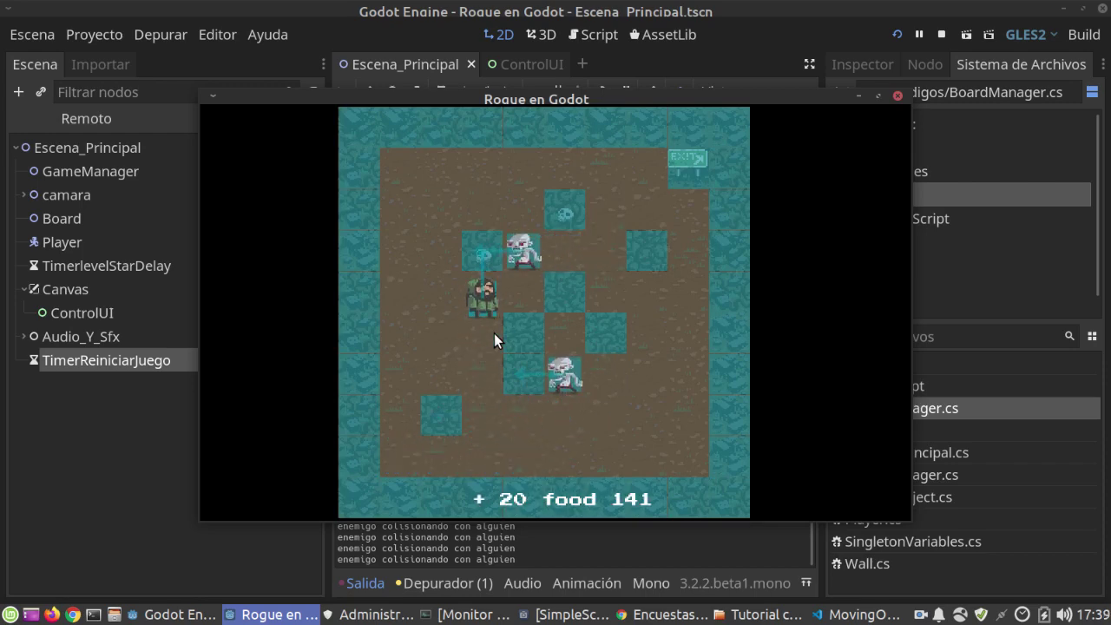
key(Left)
key(Right)
key(Right)
key(Up)
key(Right)
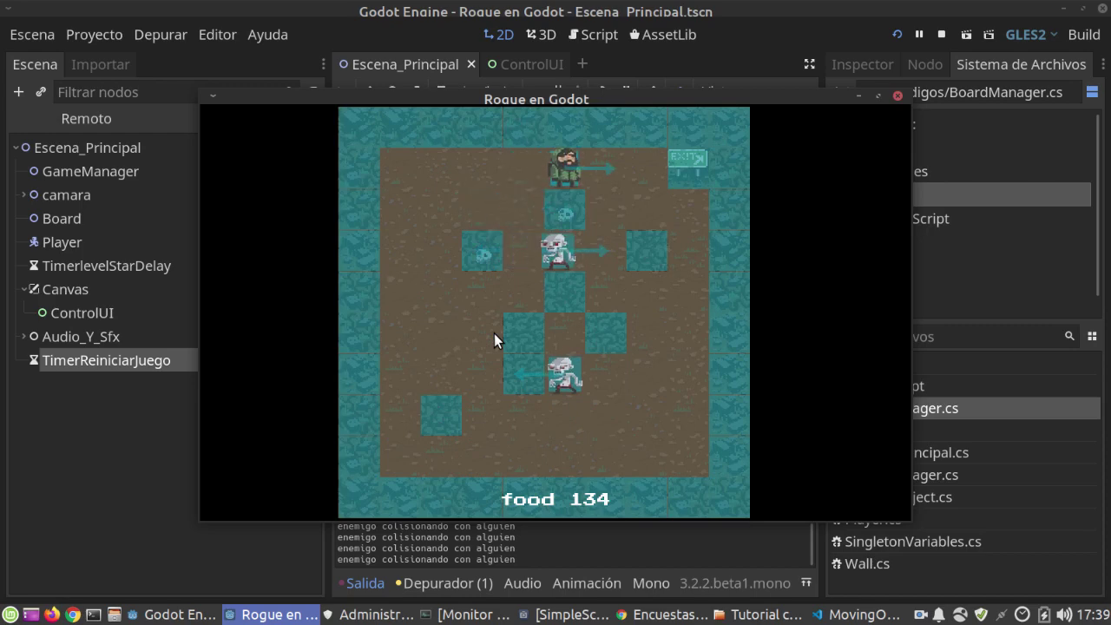
key(Right)
key(Right)
key(Right)
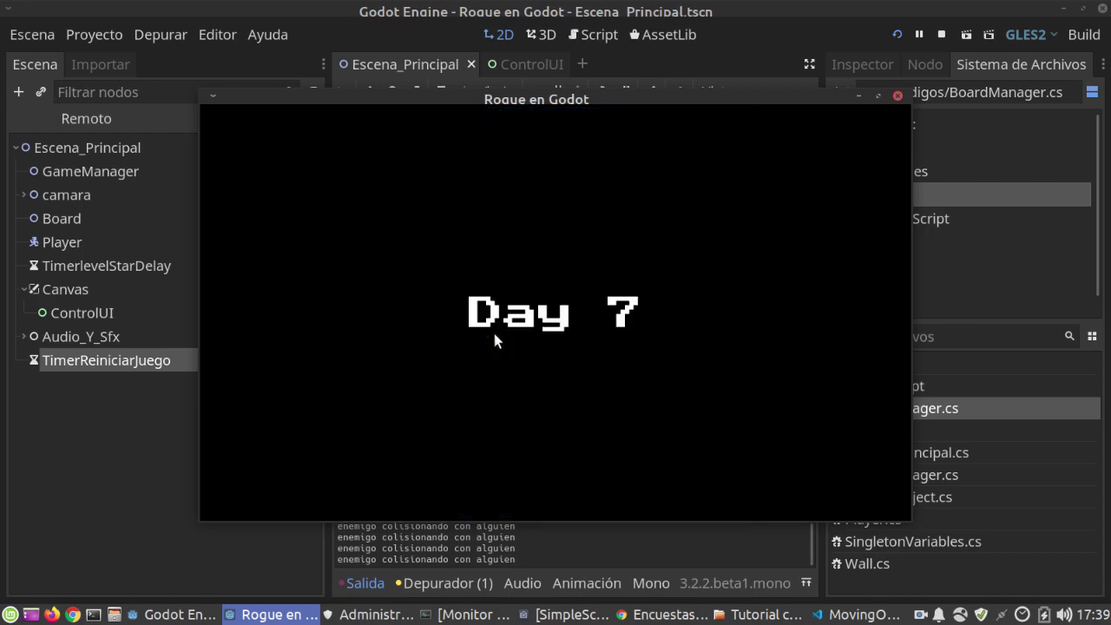
Play the first levels with the arrow keys, collecting food and reaching each exit
key(Right)
key(Right)
key(Right)
key(Right)
key(Right)
key(Right)
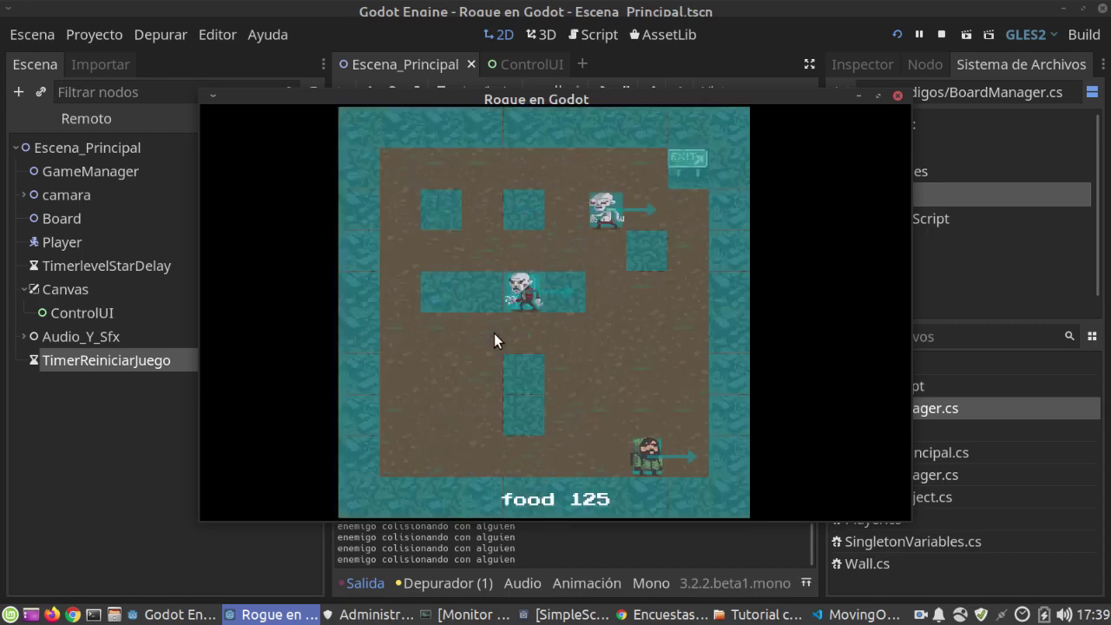
key(Up)
key(Up)
key(Up)
key(Up)
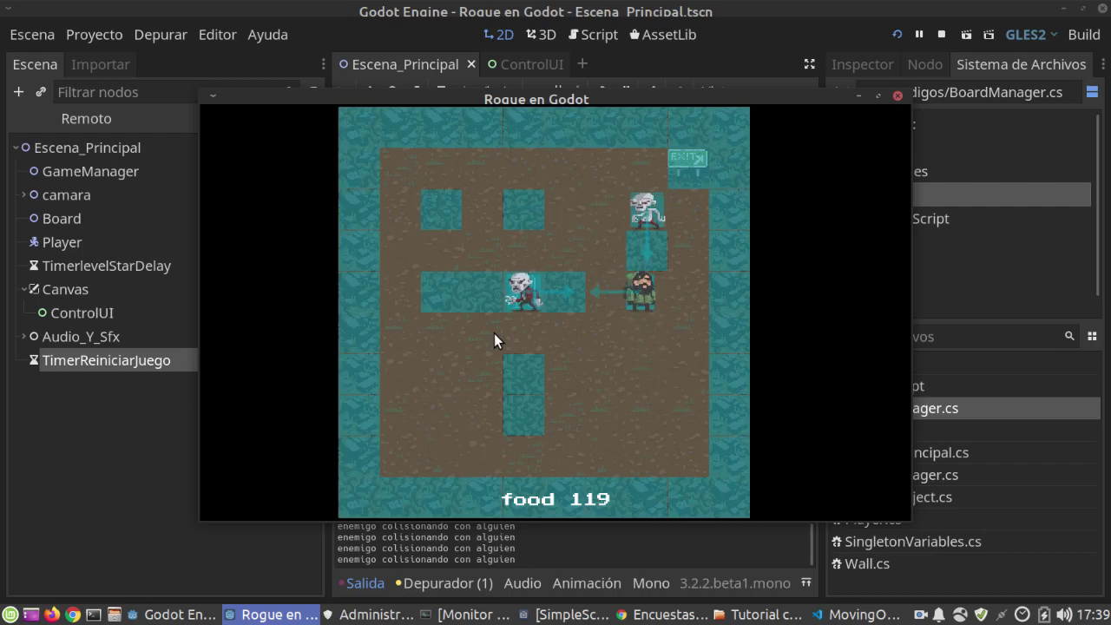
key(Up)
key(Left)
key(Left)
key(Left)
key(Left)
key(Up)
key(Right)
key(Right)
key(Right)
key(Right)
key(Right)
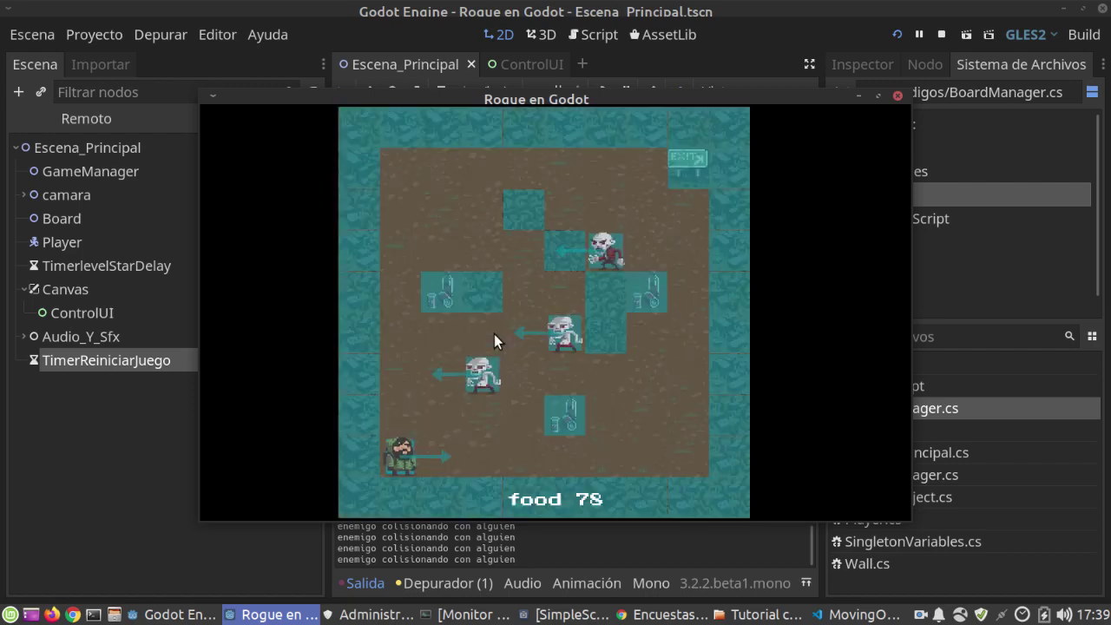
key(Right)
key(Right)
key(Right)
key(Right)
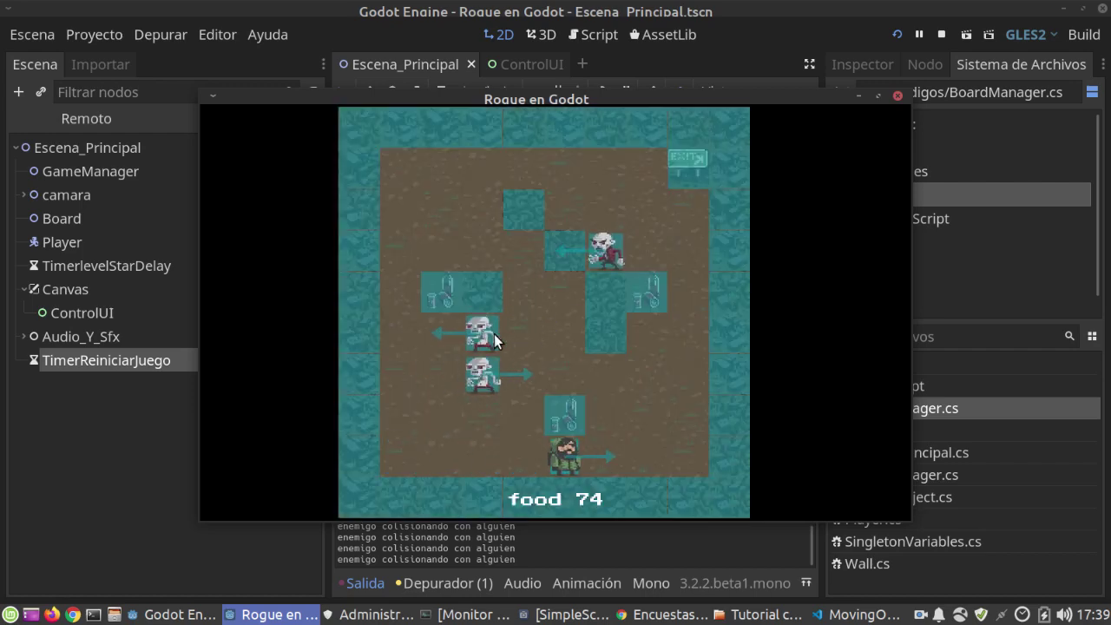
key(Up)
key(Right)
key(Right)
key(Up)
key(Up)
key(Up)
key(Up)
key(Up)
key(Up)
key(Up)
key(Up)
key(Up)
key(Up)
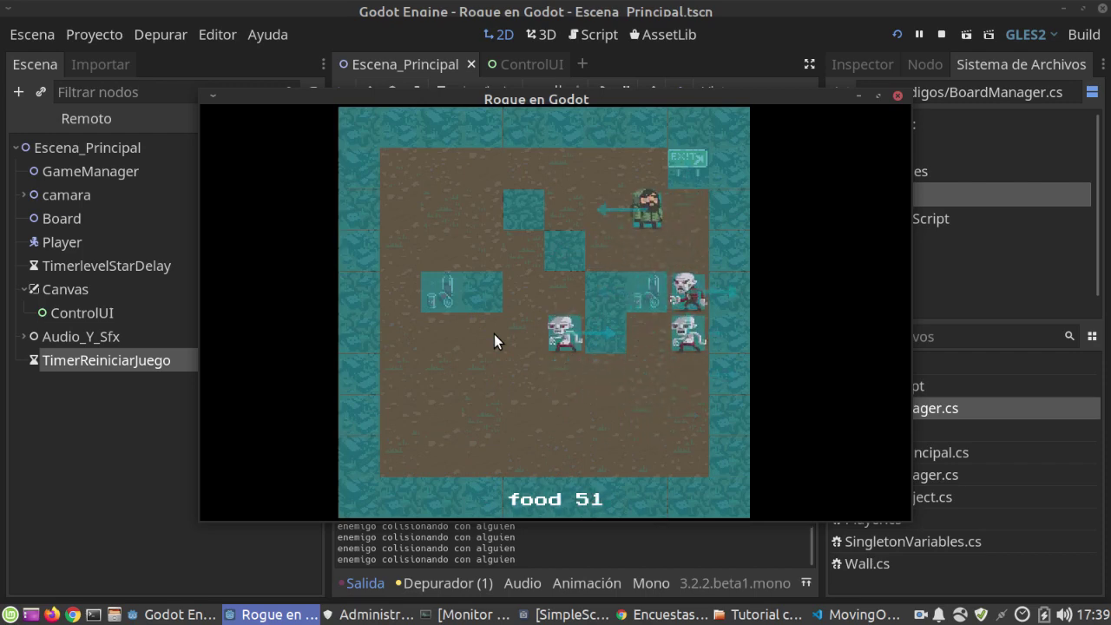
key(Up)
key(Right)
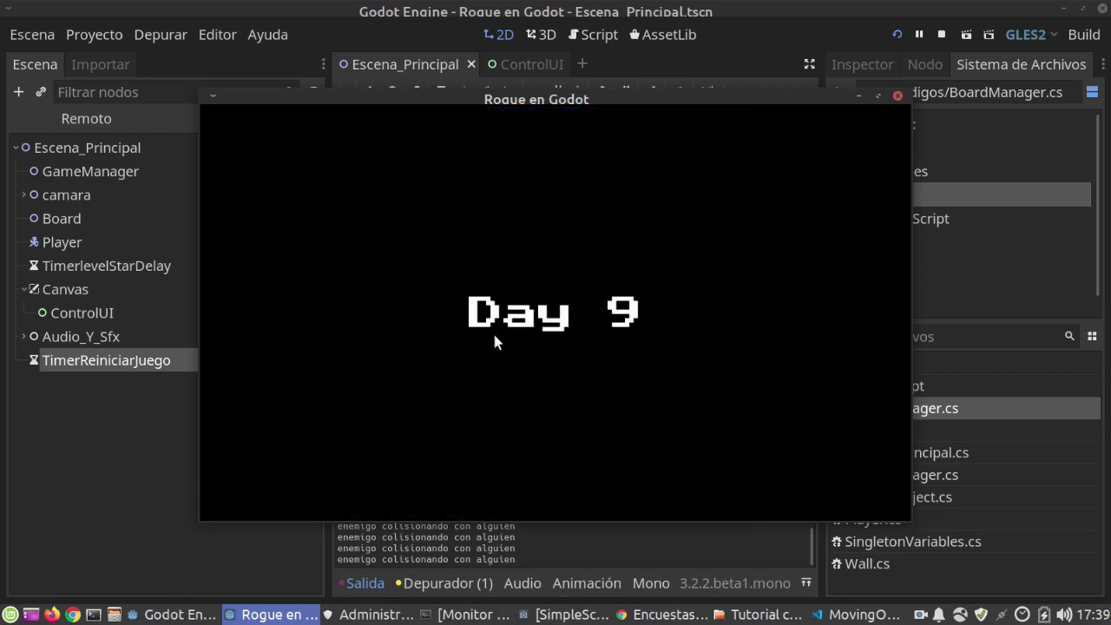
key(Right)
key(Right)
key(Right)
key(Right)
key(Right)
key(Right)
key(Right)
key(Up)
key(Up)
key(Up)
key(Left)
key(Left)
key(Left)
key(Left)
key(Up)
key(Up)
key(Right)
key(Right)
key(Right)
key(Up)
Continue through the middle levels, picking up food along the top rows and exiting
key(Up)
key(Right)
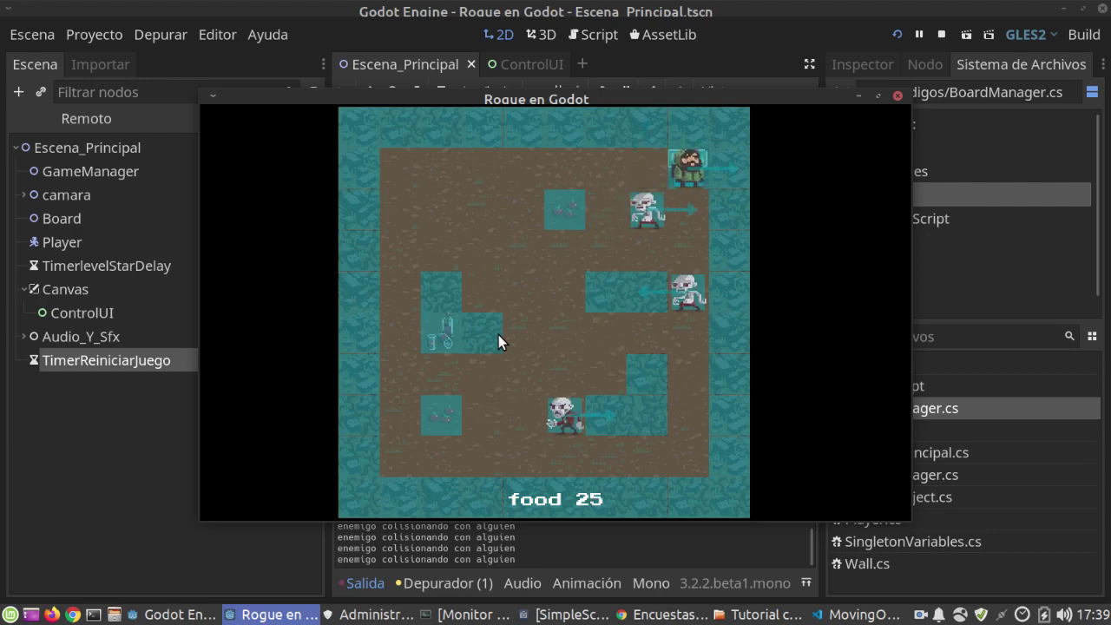
key(Right)
key(Right)
key(Right)
key(Right)
key(Right)
key(Right)
key(Up)
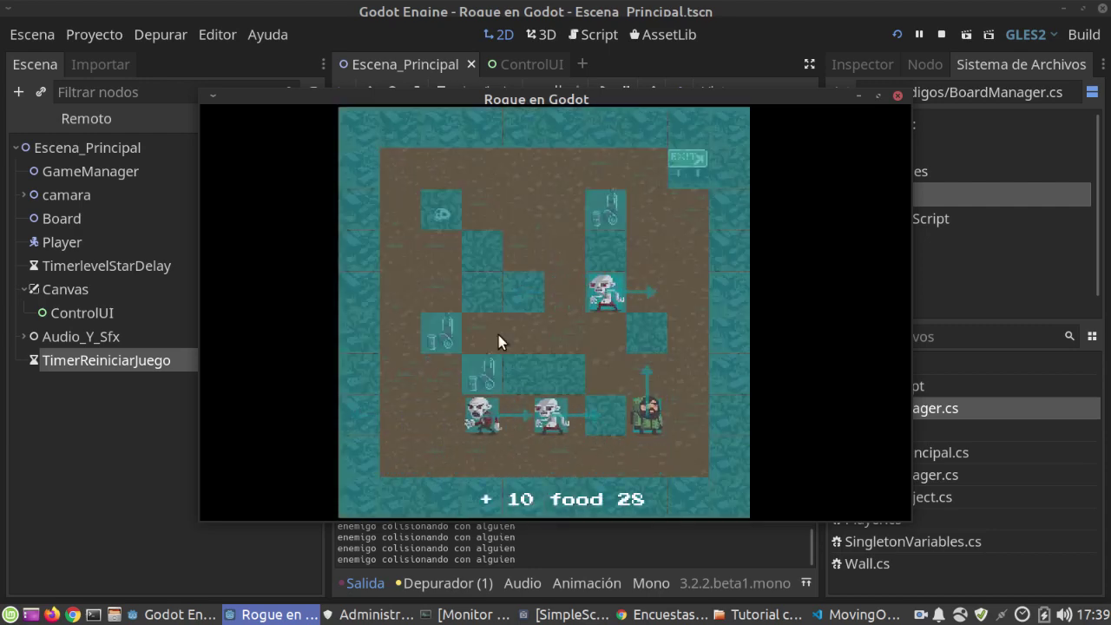
key(Up)
key(Left)
key(Up)
key(Left)
key(Left)
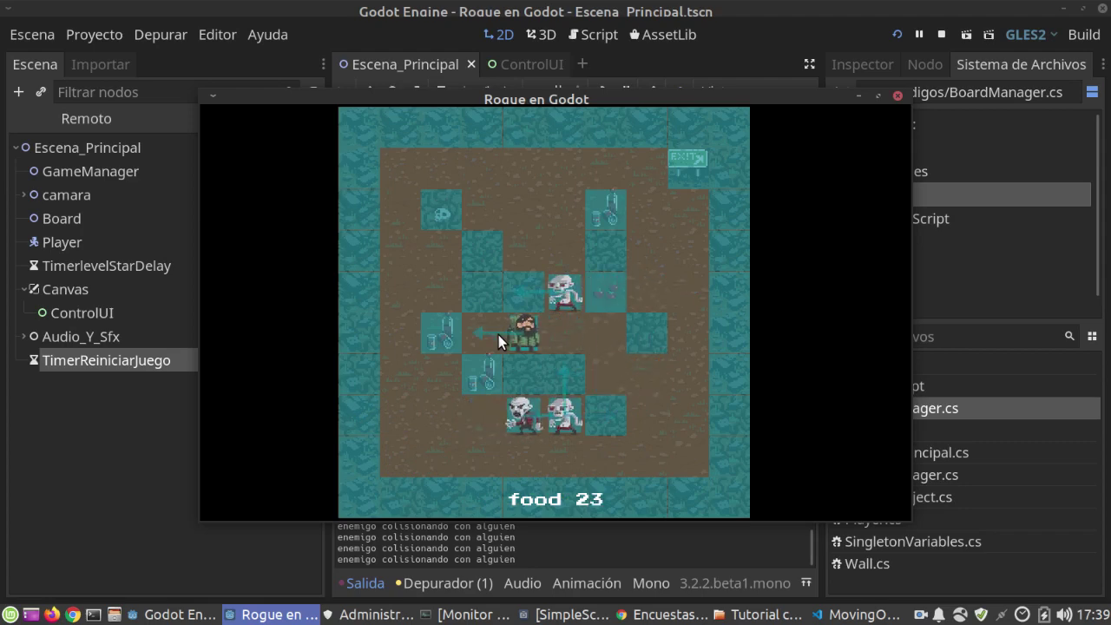
key(Left)
key(Left)
key(Left)
key(Up)
key(Up)
key(Up)
key(Right)
key(Right)
key(Right)
key(Right)
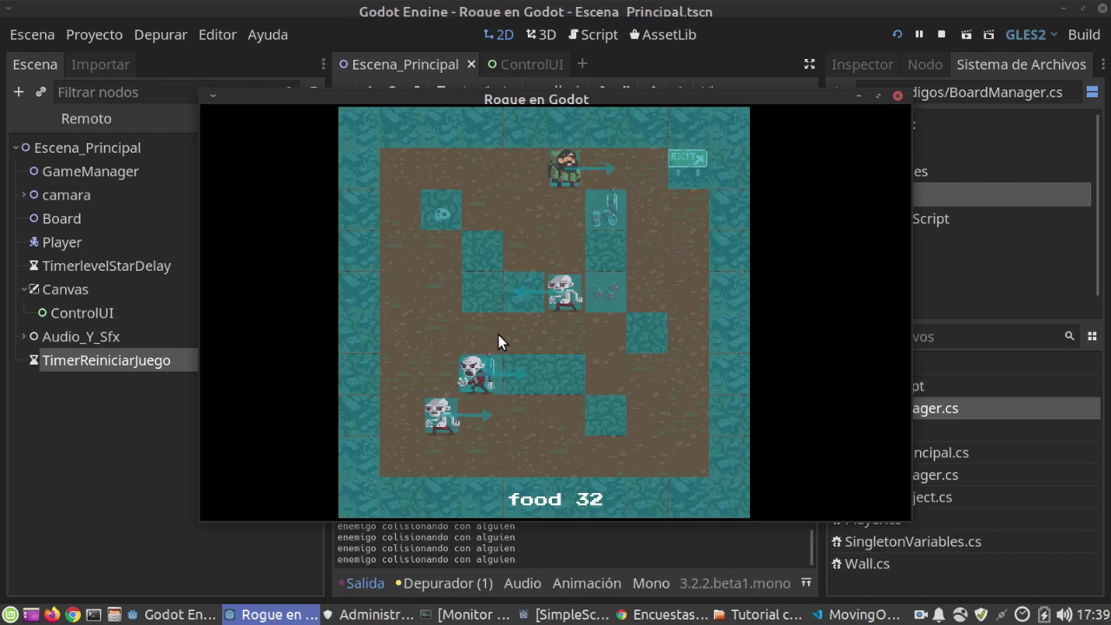
key(Right)
key(Down)
key(Right)
key(Right)
key(Up)
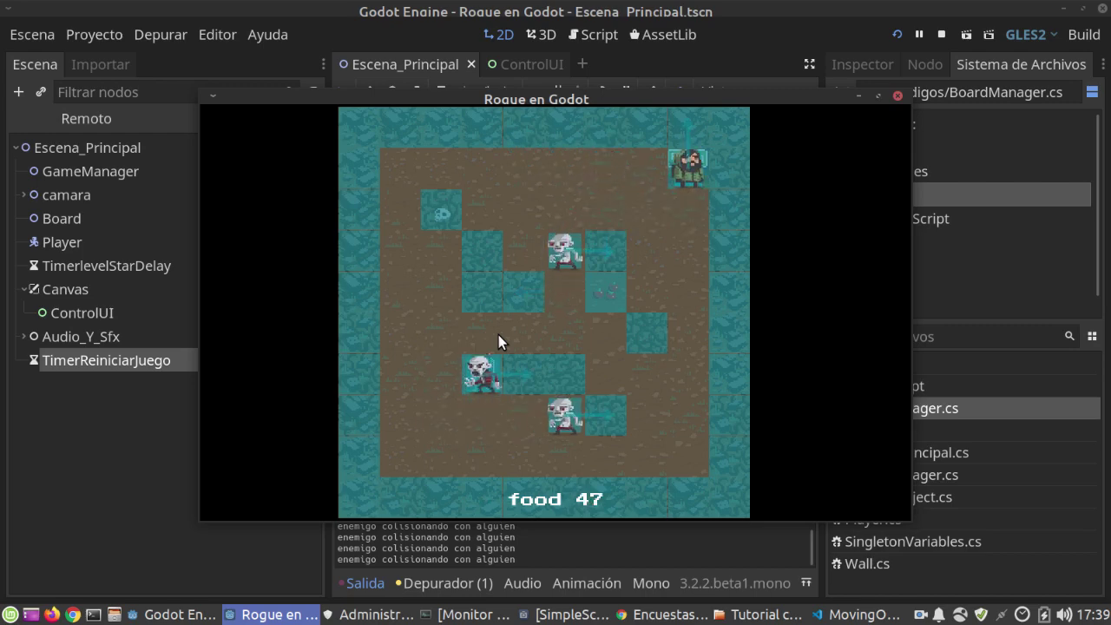
key(Right)
key(Right)
key(Up)
key(Down)
key(Right)
key(Right)
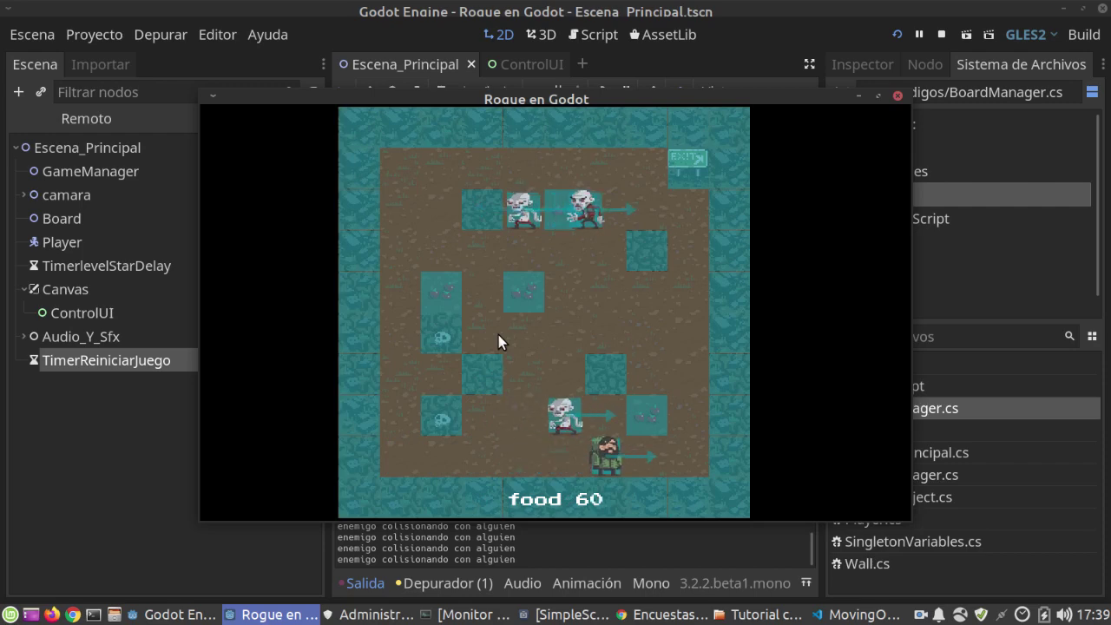
key(Right)
key(Up)
key(Up)
key(Up)
key(Left)
key(Left)
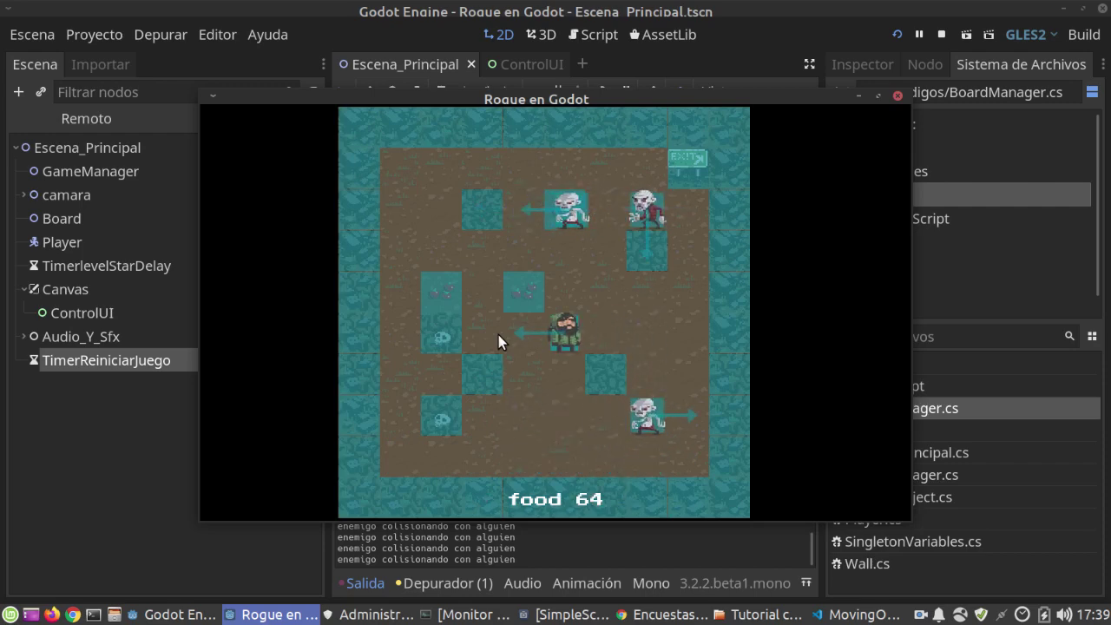
key(Left)
key(Up)
key(Left)
key(Left)
key(Right)
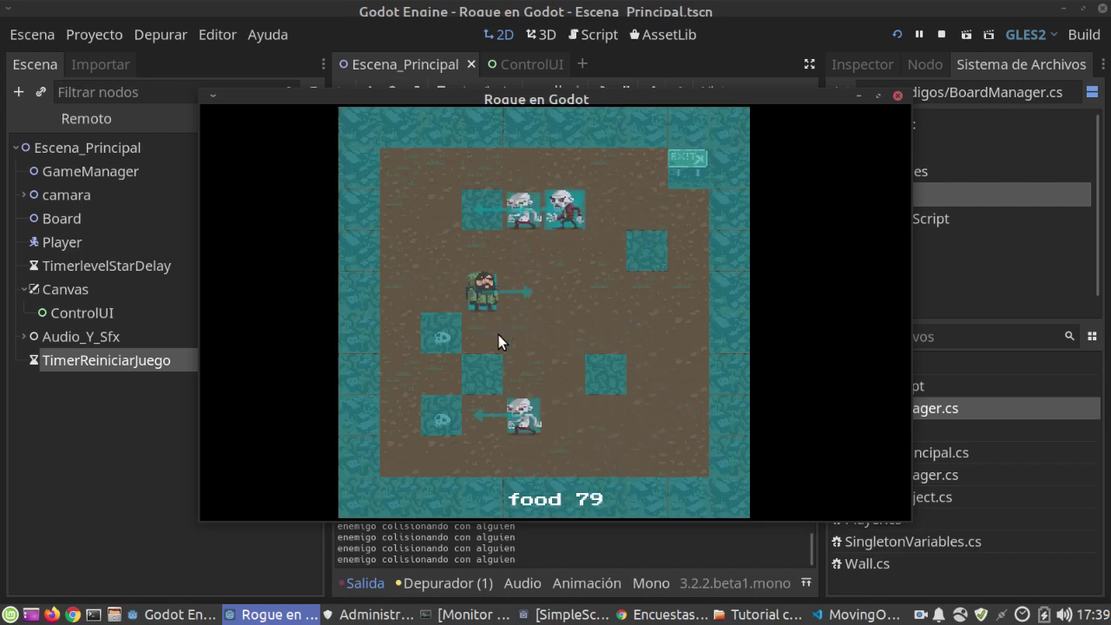
key(Right)
key(Right)
key(Up)
key(Up)
key(Right)
key(Left)
key(Left)
key(Left)
key(Up)
key(Up)
key(Up)
key(Right)
key(Right)
key(Right)
key(Right)
key(Right)
key(Right)
key(Up)
key(Up)
key(Right)
key(Right)
key(Up)
key(Up)
Play the later days, grabbing food and soda and reaching the exits
key(Right)
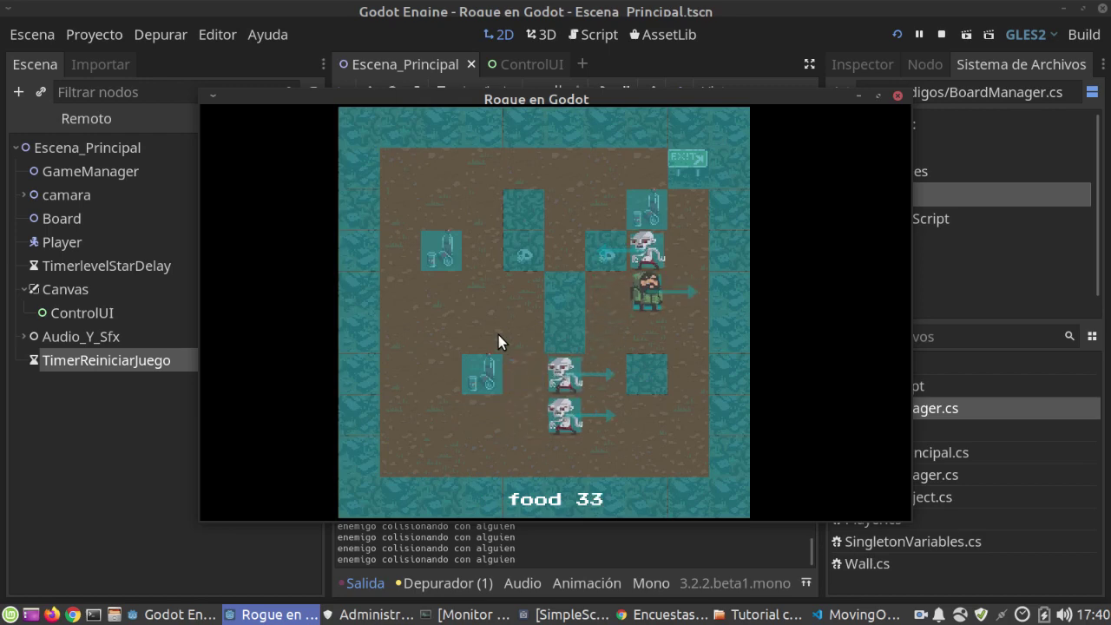
key(Right)
key(Left)
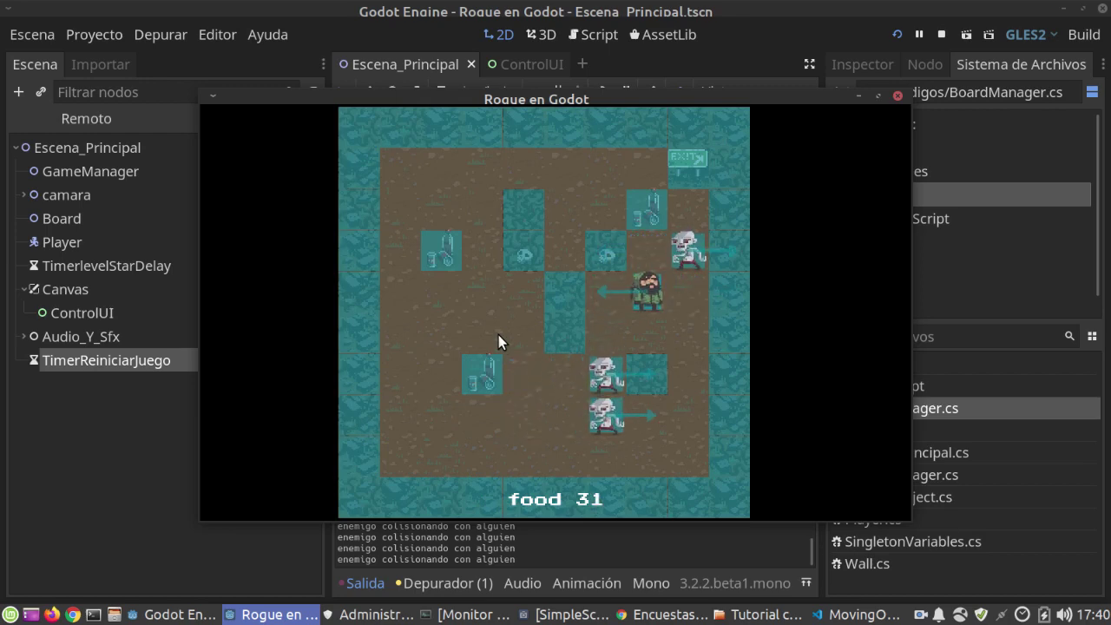
key(Up)
key(Up)
key(Up)
key(Right)
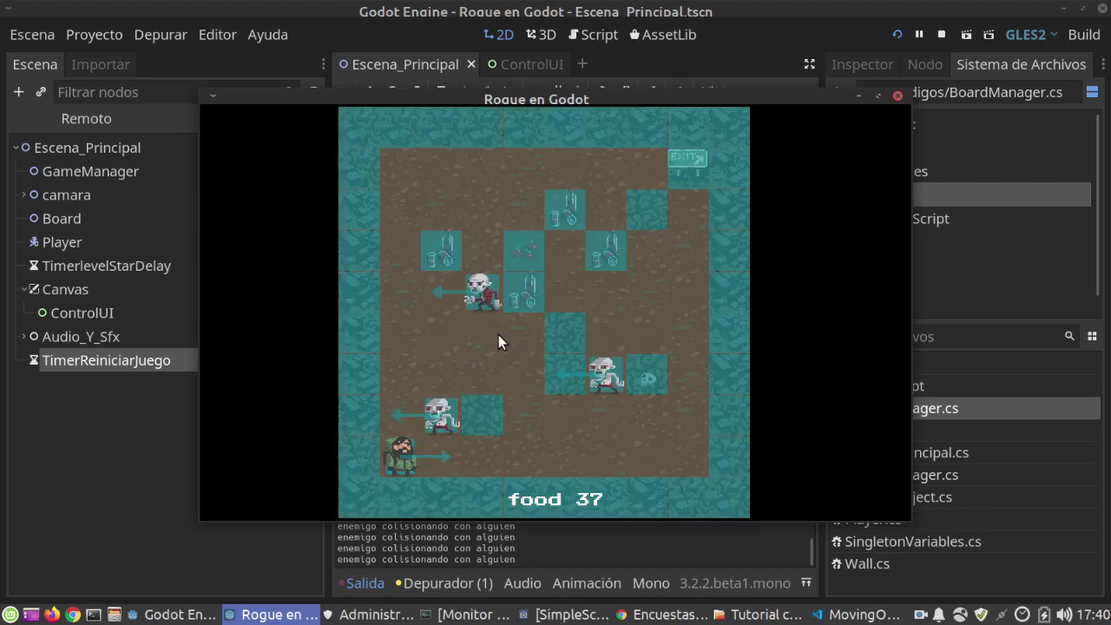
key(Right)
key(Right)
key(Right)
key(Right)
key(Right)
key(Right)
key(Right)
key(Up)
key(Up)
key(Up)
key(Up)
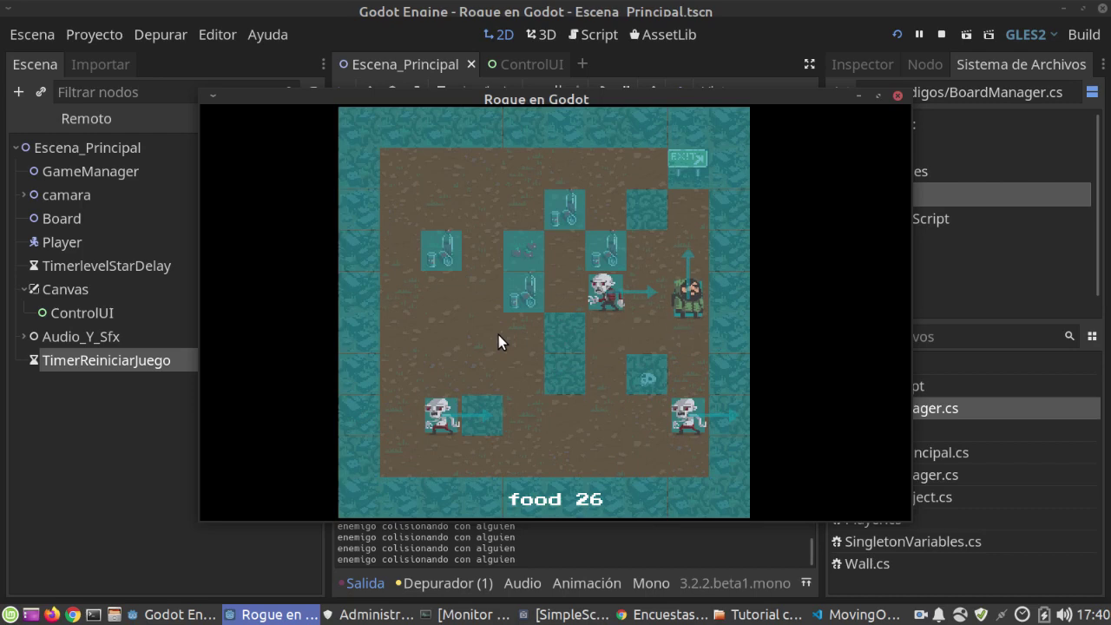
key(Up)
key(Left)
key(Left)
key(Left)
key(Left)
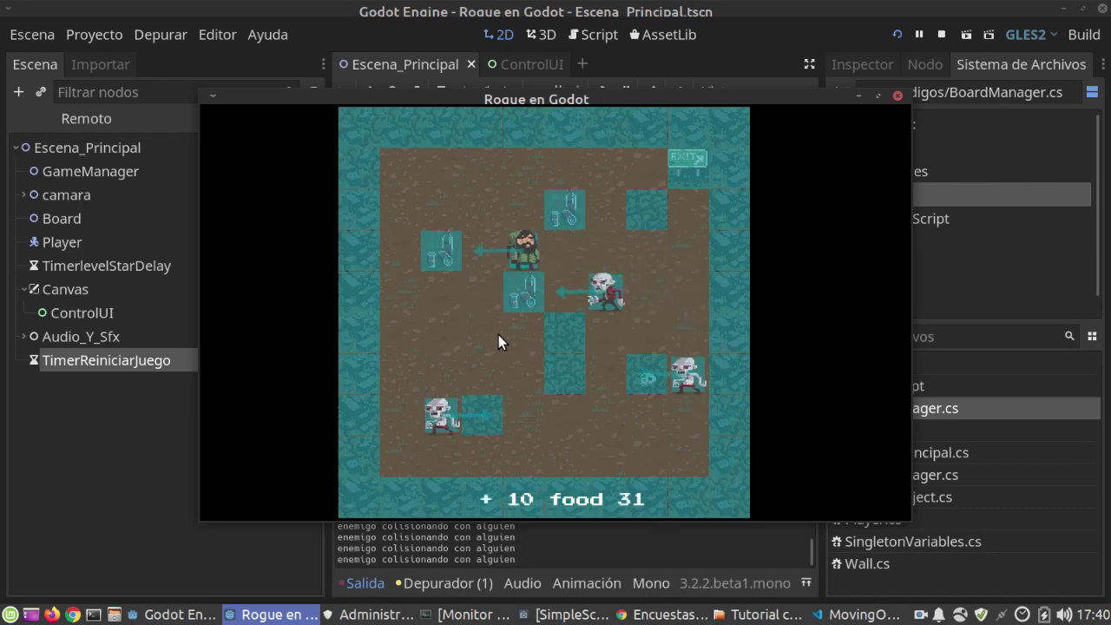
key(Down)
key(Left)
key(Left)
key(Up)
key(Up)
key(Right)
key(Right)
key(Right)
key(Up)
key(Right)
key(Right)
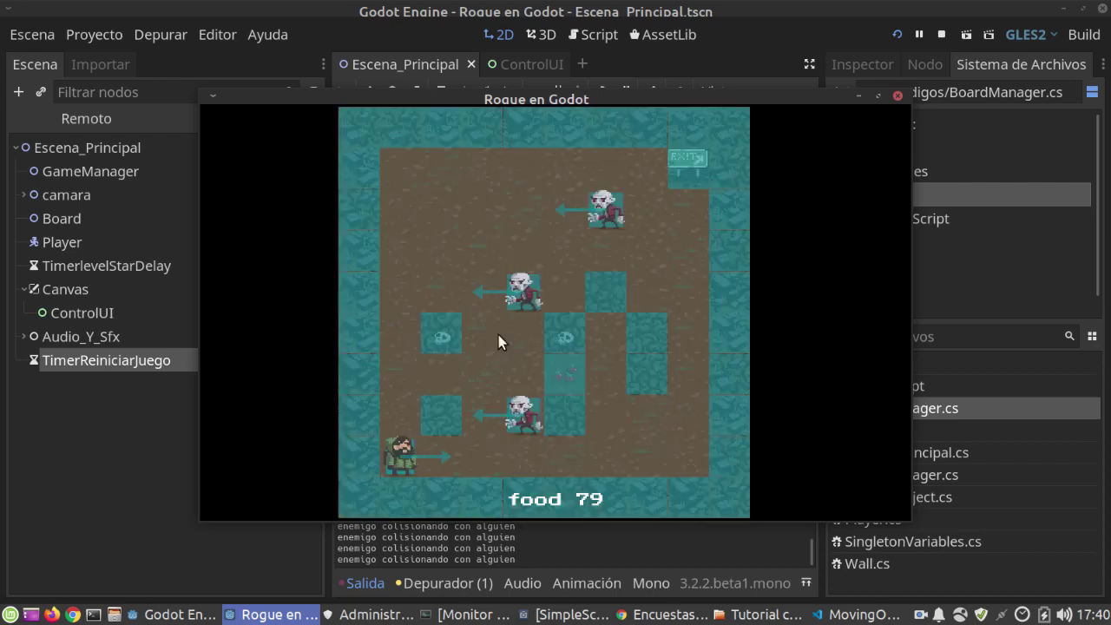
key(Right)
key(Right)
key(Right)
key(Right)
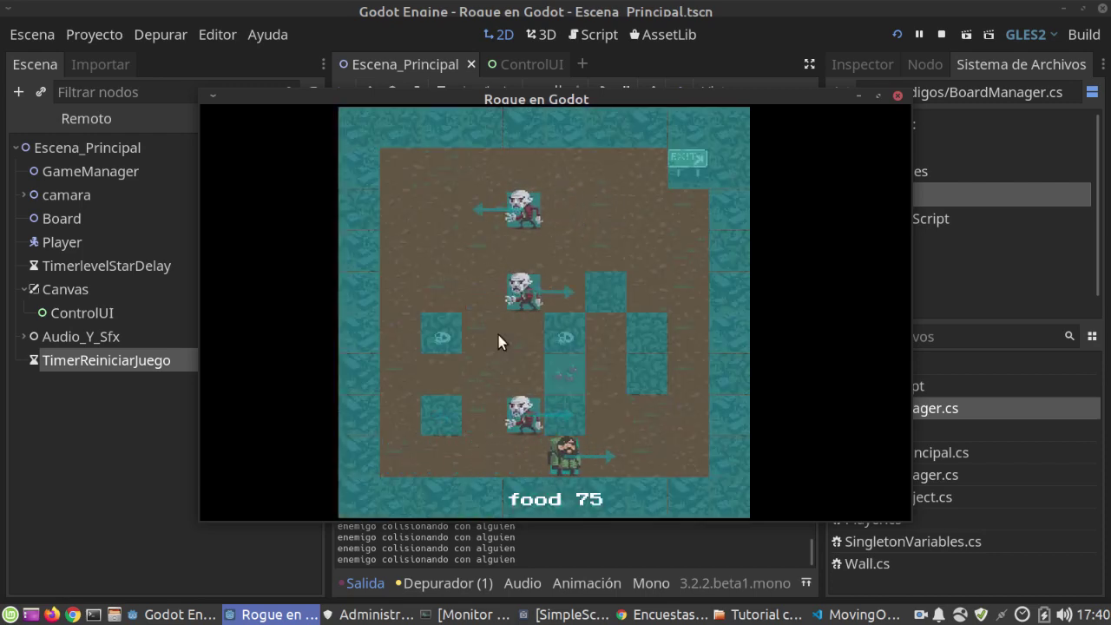
key(Right)
key(Right)
key(Right)
key(Up)
key(Up)
key(Up)
key(Up)
key(Up)
key(Left)
key(Left)
key(Left)
key(Up)
key(Up)
key(Right)
key(Right)
key(Right)
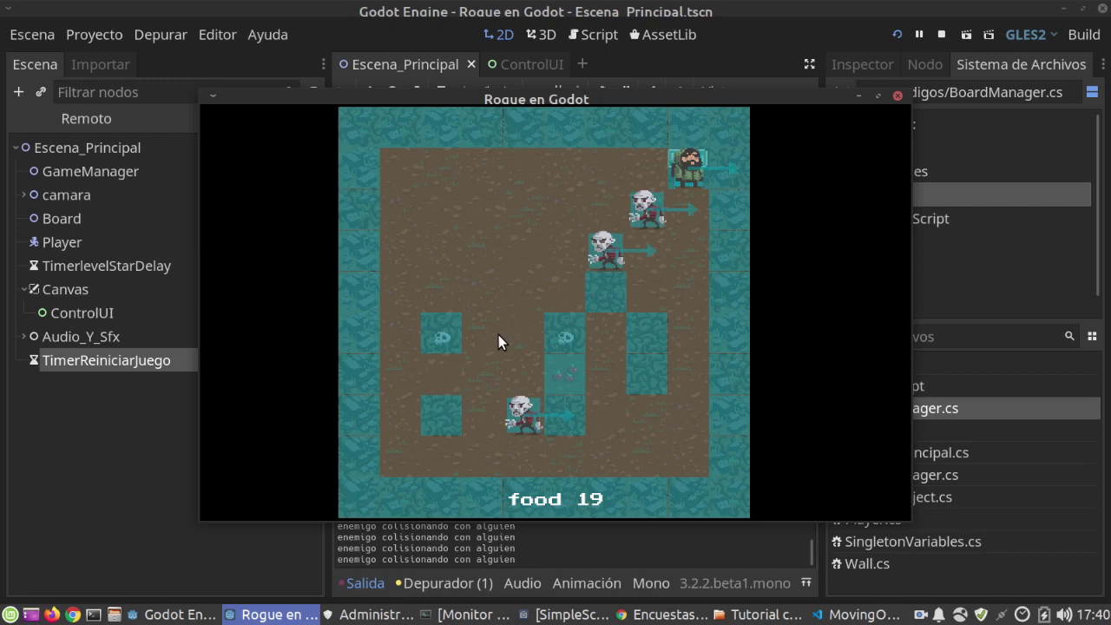
key(Right)
key(Right)
key(Right)
Starve after 15 days, let the game restart at food 100, then close the game window
key(Right)
key(Right)
key(Right)
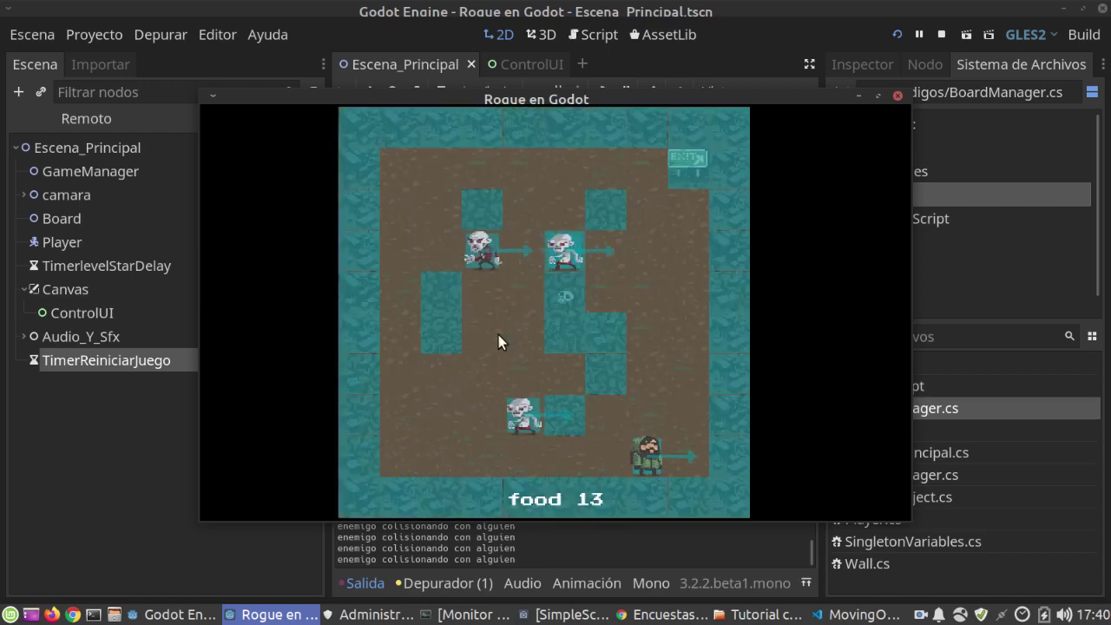
key(Right)
key(Up)
key(Up)
key(Up)
key(Up)
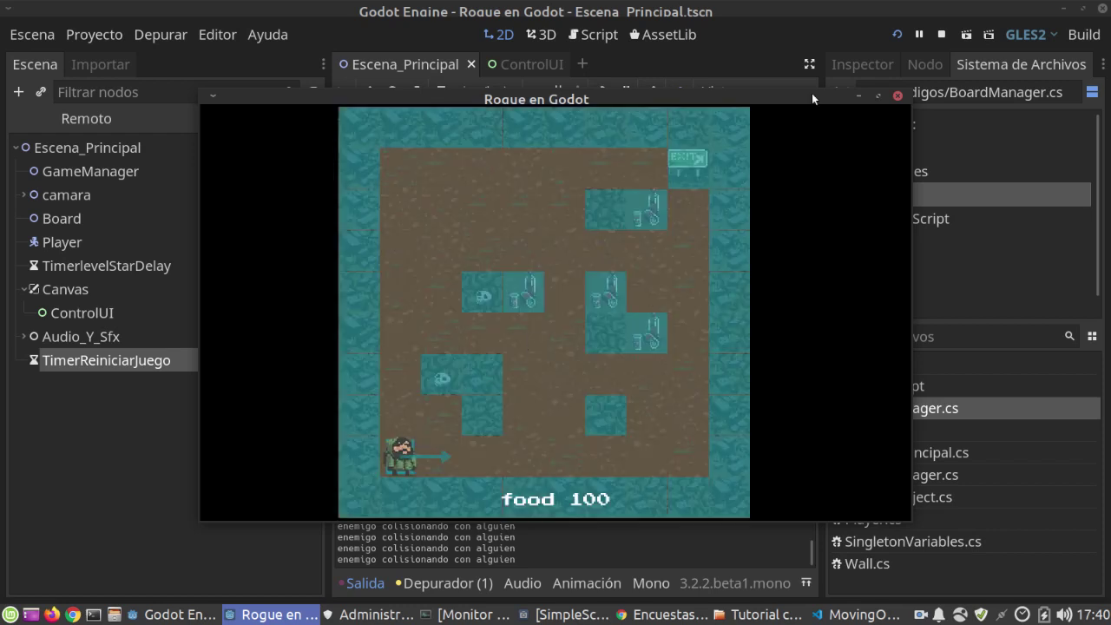
click(897, 98)
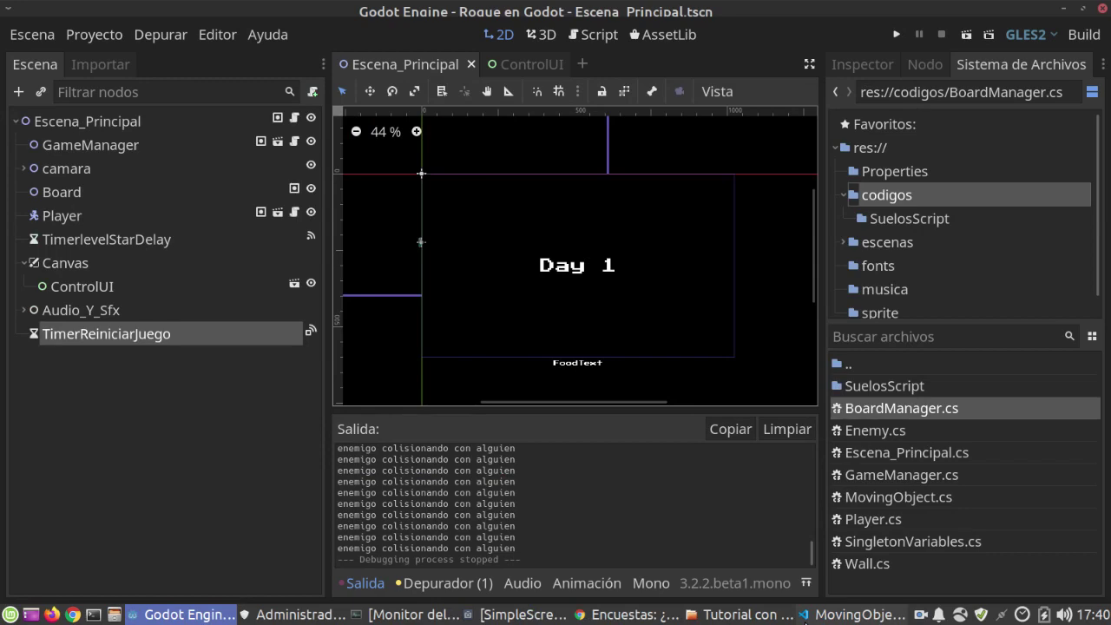
In VS Code, browse MovingObject.cs, SingletonVariables.cs and Escena_Principal.cs
click(804, 616)
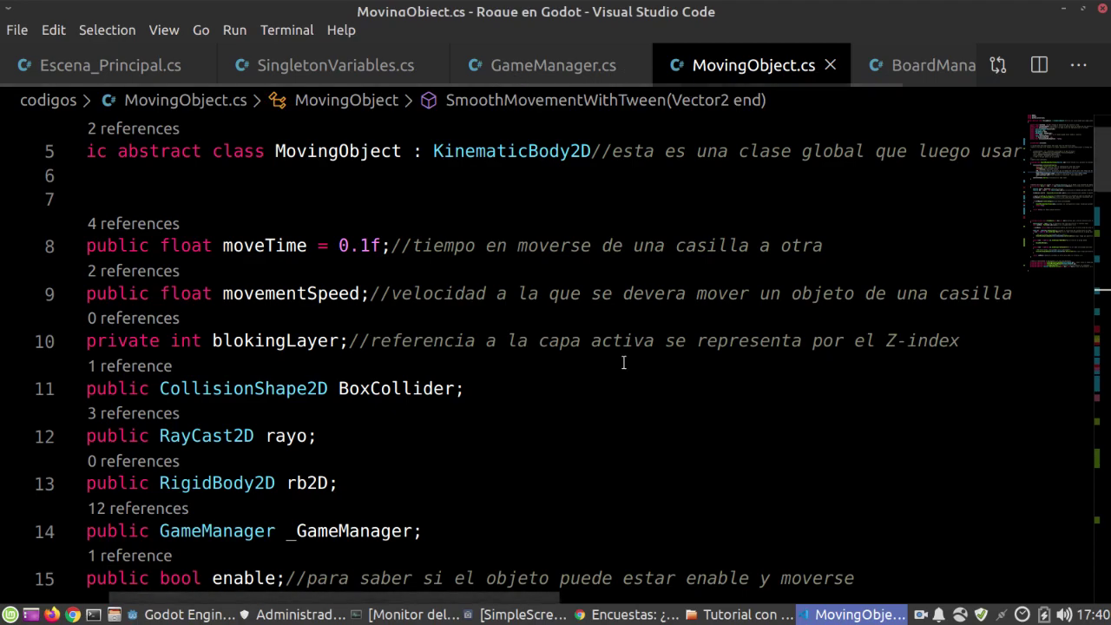
scroll(622, 362, down, 2)
scroll(621, 362, down, 6)
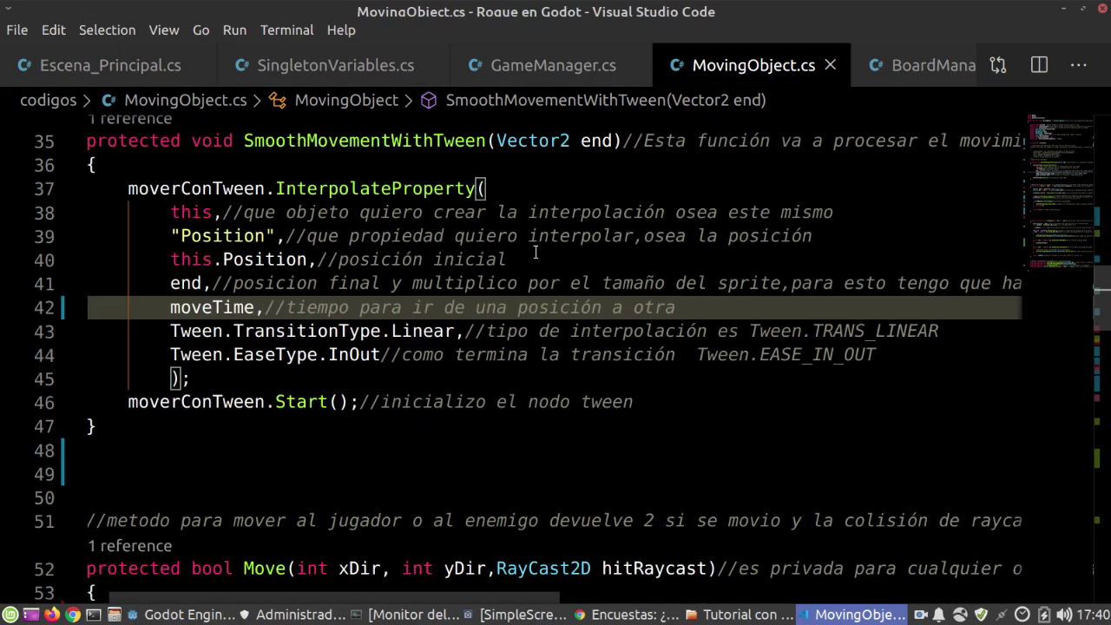
click(293, 66)
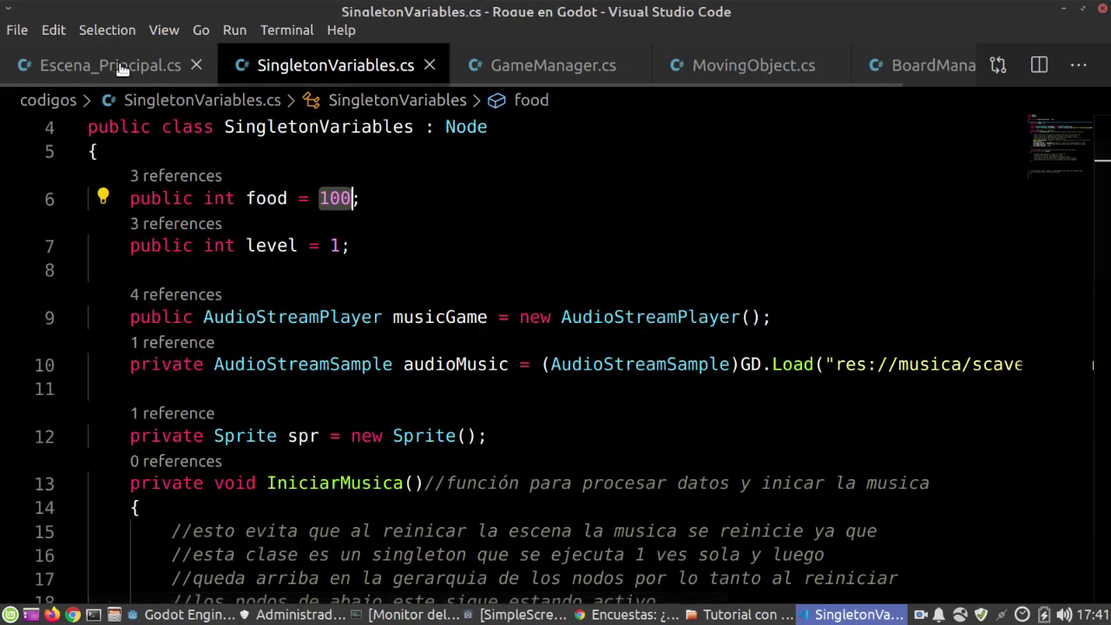
click(122, 66)
scroll(744, 439, down, 5)
scroll(745, 439, down, 4)
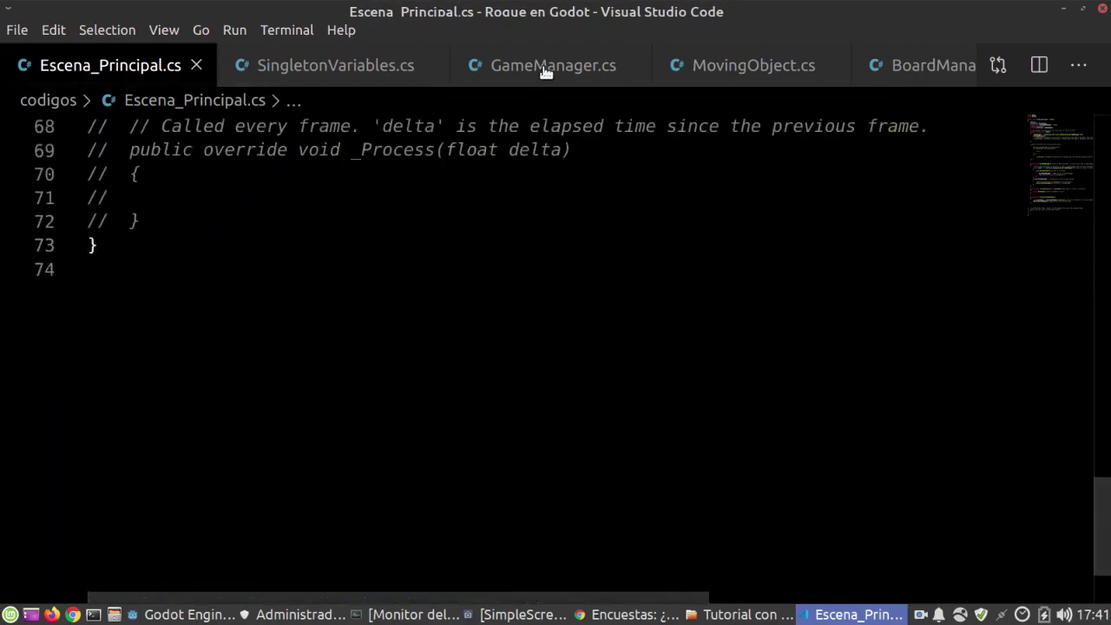
Open GameManager.cs and scroll down to the GameOver reload message
click(553, 65)
scroll(691, 345, down, 5)
scroll(690, 345, down, 6)
scroll(691, 346, down, 4)
scroll(691, 346, down, 4)
scroll(689, 344, down, 2)
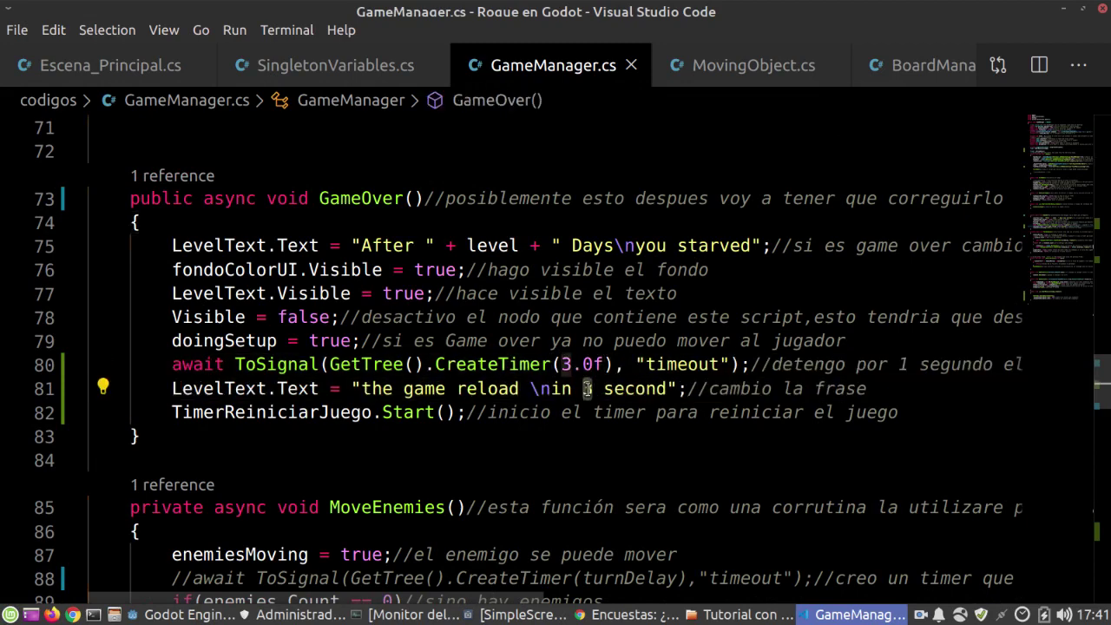
Type 5 into the reload message, then set TimerReiniciarJuego's Wait Time to 5 in Godot
text(5)
click(184, 613)
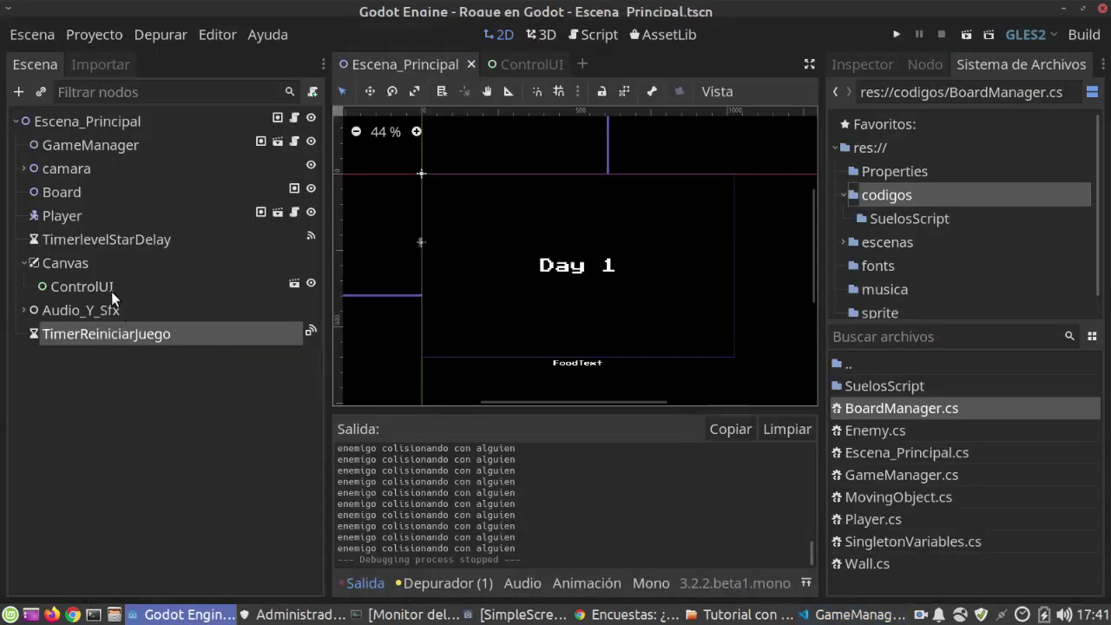
click(861, 63)
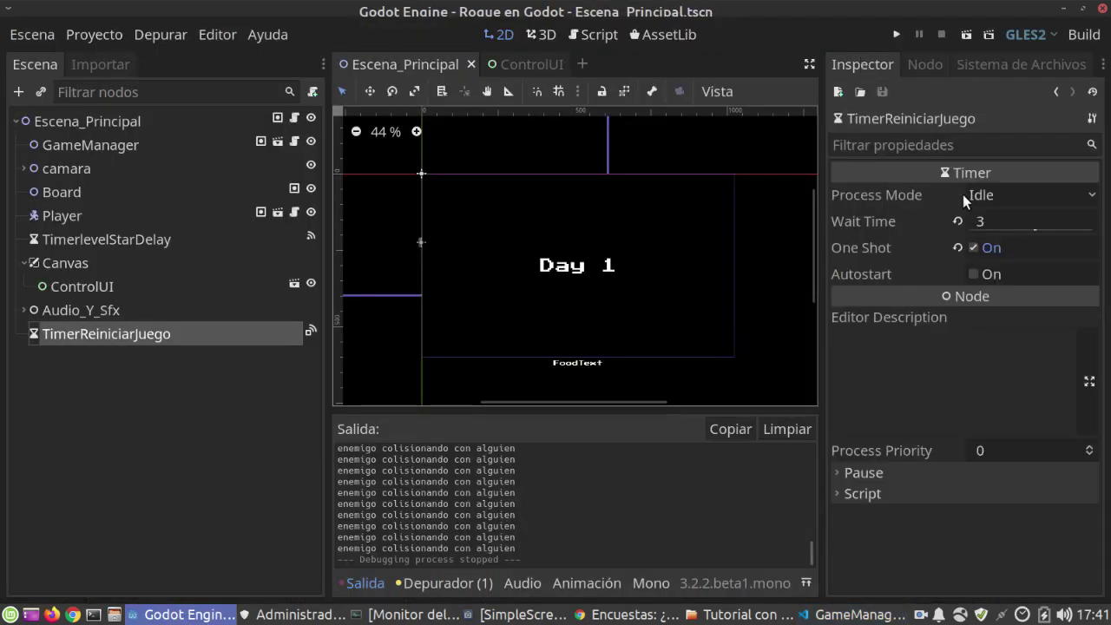
drag(983, 218, 990, 222)
click(768, 276)
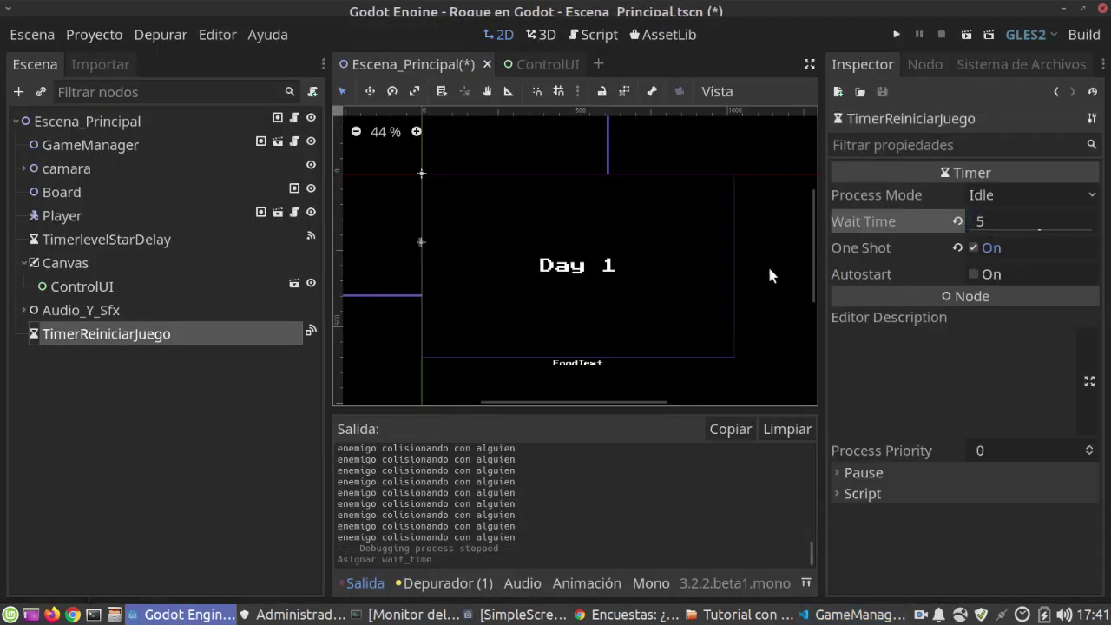
Save the scene with Escena > Guardar Escena, test-run the game, and close it
click(32, 34)
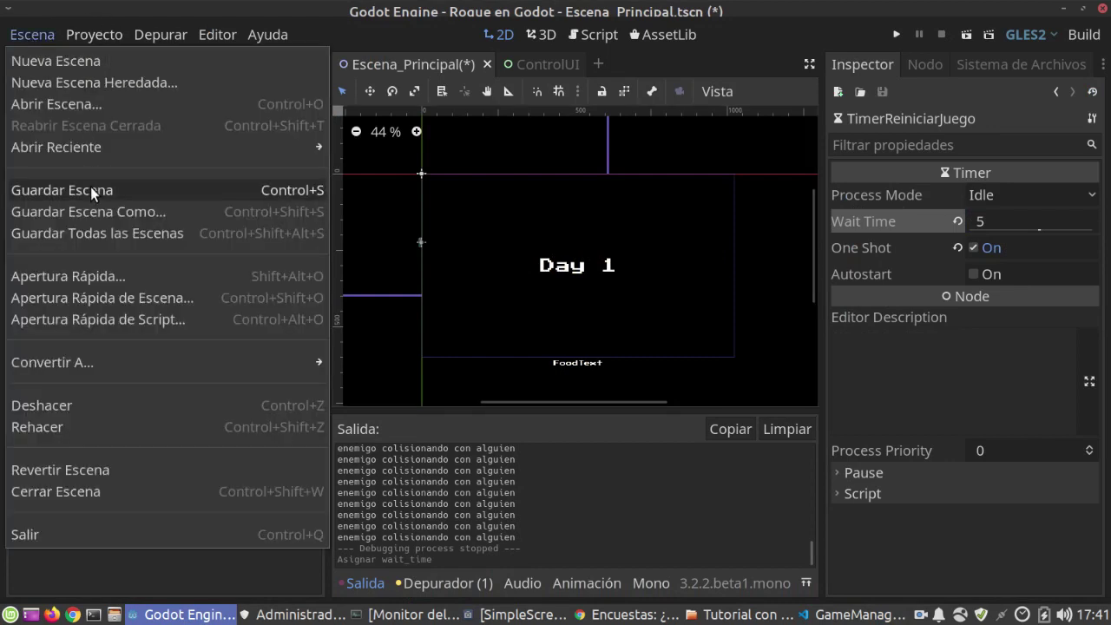
click(90, 187)
click(895, 36)
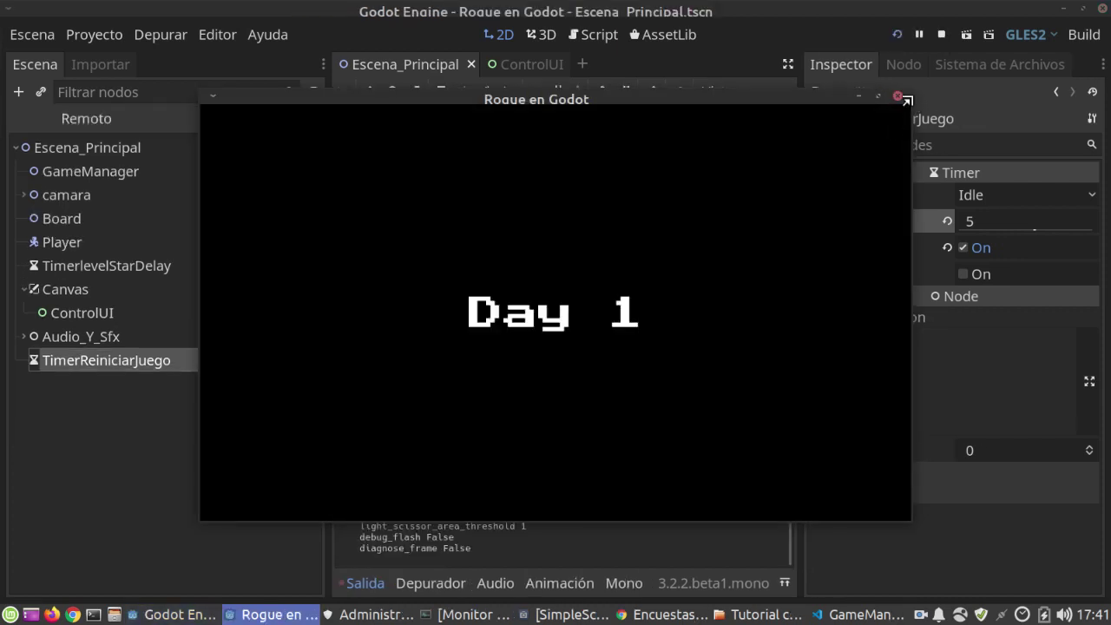
click(939, 34)
Disable Depurar > Collision Shapes Visibles and relaunch the game maximized
click(175, 33)
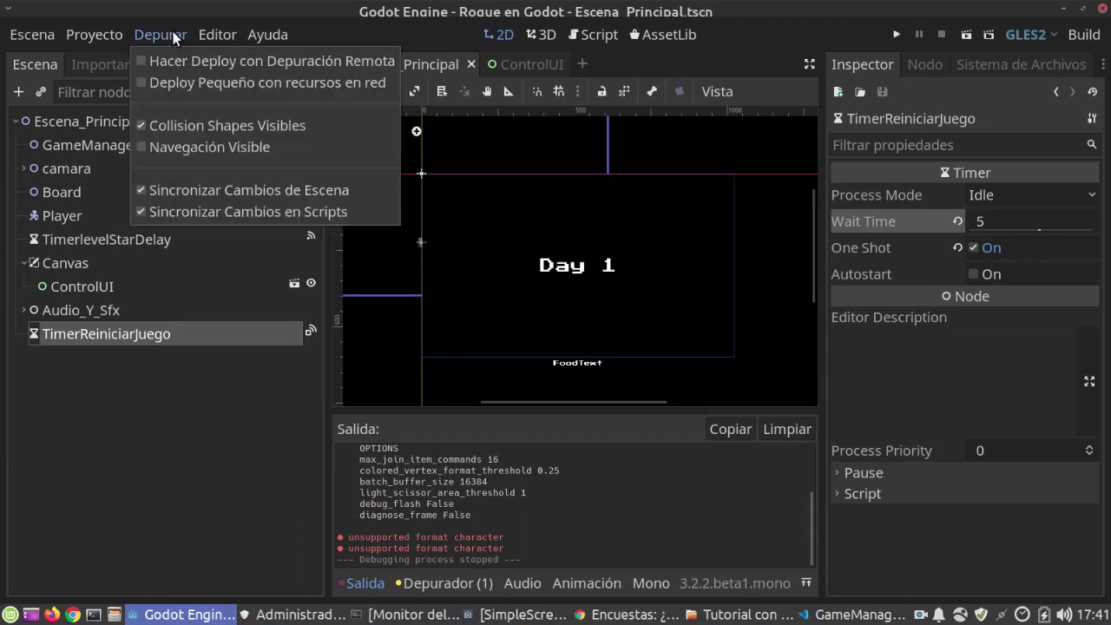
click(840, 110)
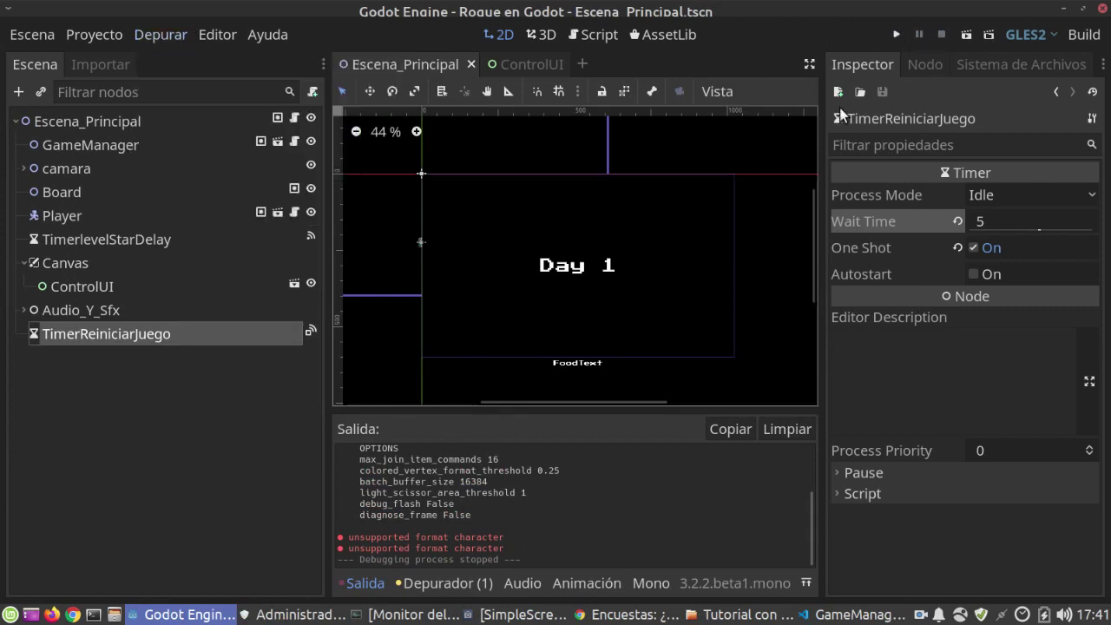
click(895, 36)
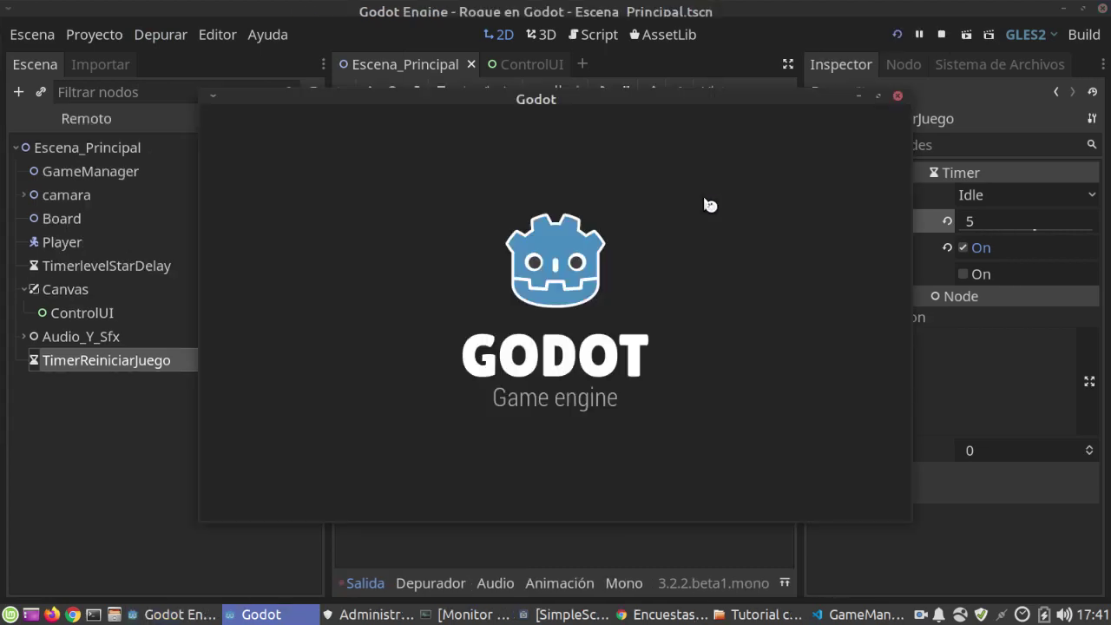
click(877, 96)
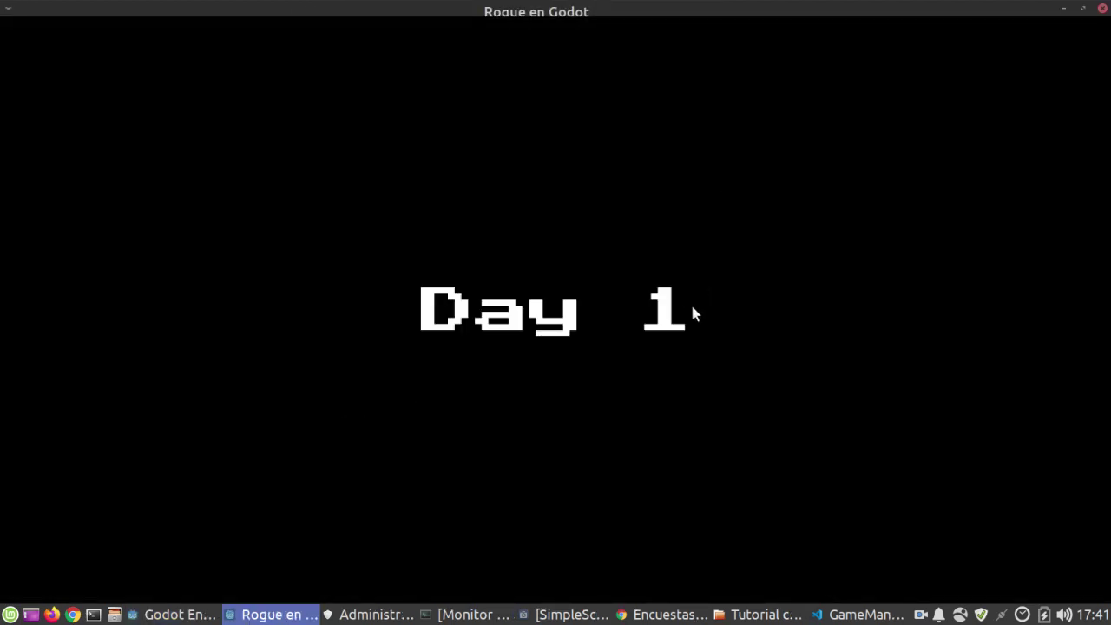
Clear the first level by collecting both sodas and the fruit, then reaching the exit
key(Right)
key(Right)
key(Up)
key(Up)
key(Left)
key(Left)
key(Up)
key(Up)
key(Right)
key(Right)
key(Right)
key(Right)
key(Down)
key(Up)
key(Up)
key(Up)
key(Left)
key(Left)
key(Left)
key(Down)
key(Right)
key(Right)
key(Right)
key(Right)
Break the wall and grab the sodas on the next board, then walk onto the exit to reach Day 3
key(Up)
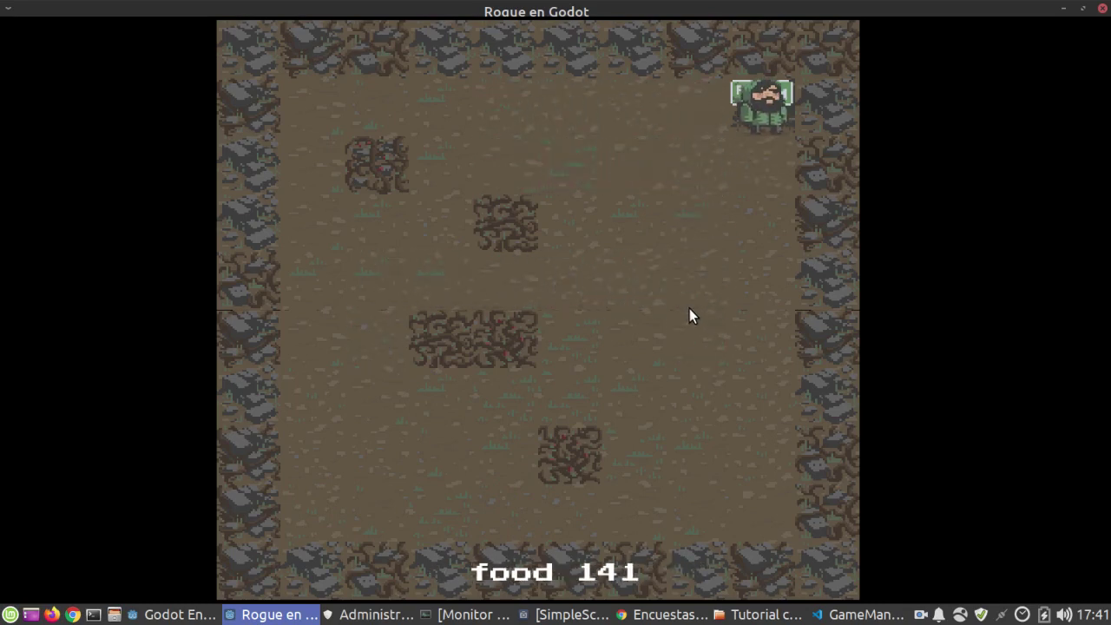
key(Right)
key(Right)
key(Right)
key(Right)
key(Left)
key(Up)
key(Right)
key(Up)
key(Up)
key(Up)
key(Up)
key(Down)
key(Left)
key(Left)
key(Left)
key(Left)
key(Up)
key(Up)
key(Up)
key(Right)
key(Right)
key(Right)
key(Right)
key(Up)
key(Right)
key(Right)
key(Up)
key(Up)
key(Up)
key(Right)
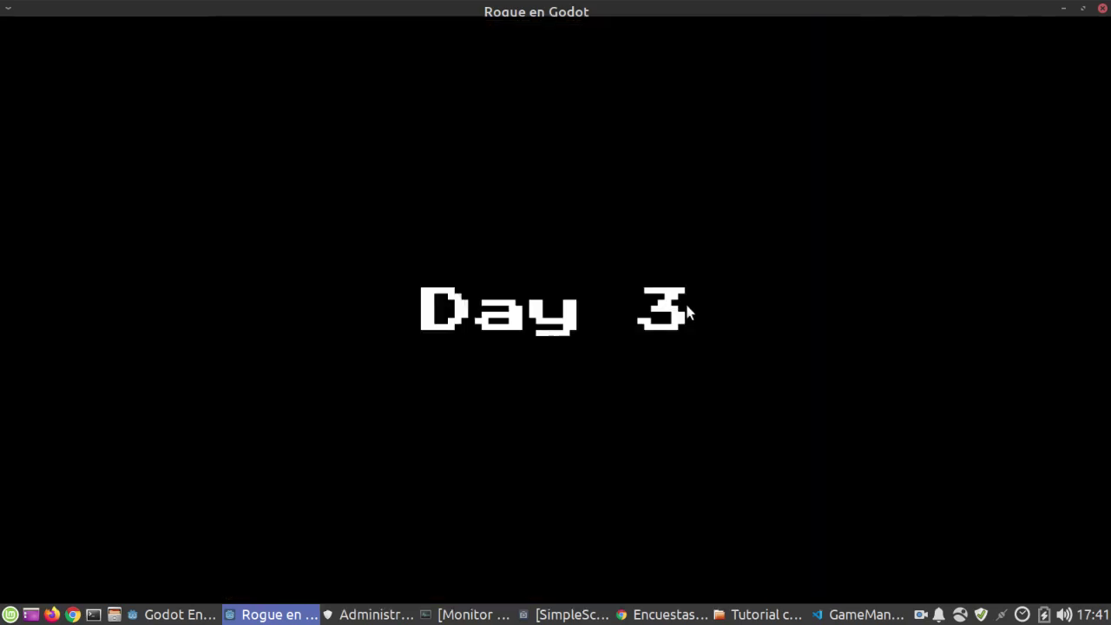
Collect the apples and soda on Day 3 and step onto the exit
key(Right)
key(Up)
key(Down)
key(Right)
key(Right)
key(Right)
key(Right)
key(Up)
key(Up)
key(Right)
key(Right)
key(Up)
key(Up)
key(Up)
key(Left)
key(Up)
key(Right)
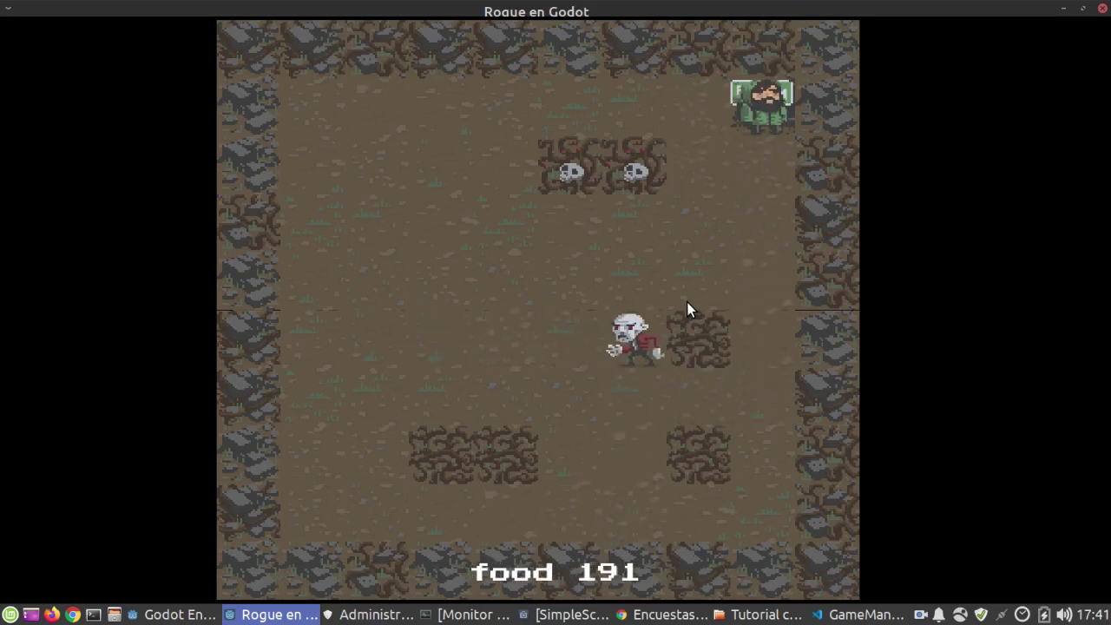
Break the bush, collect the apples on Day 4, and walk up onto the exit
key(Right)
key(Up)
key(Right)
key(Up)
key(Up)
key(Left)
key(Left)
key(Up)
key(Up)
key(Up)
key(Right)
key(Up)
key(Up)
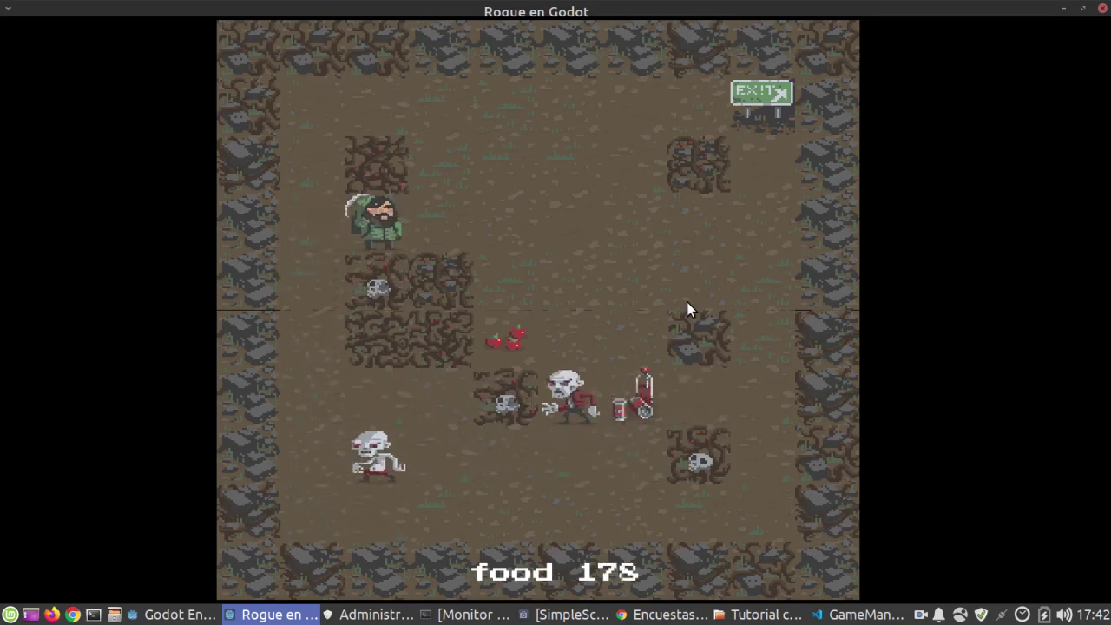
key(Up)
key(Down)
key(Right)
key(Right)
key(Down)
key(Down)
key(Right)
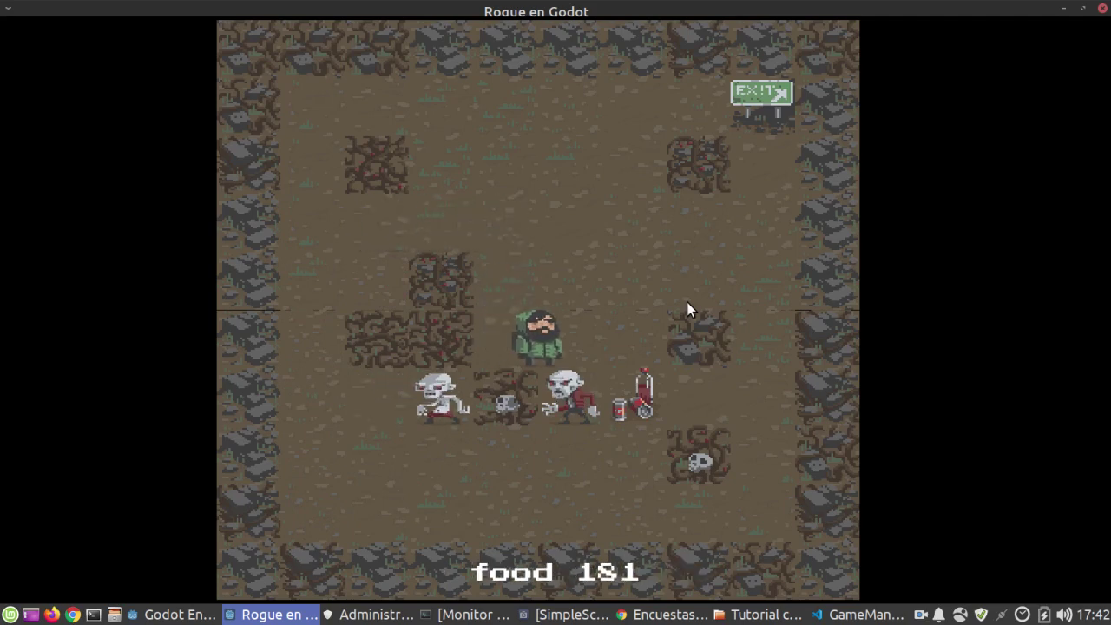
key(Right)
key(Up)
key(Up)
key(Up)
key(Up)
key(Right)
key(Right)
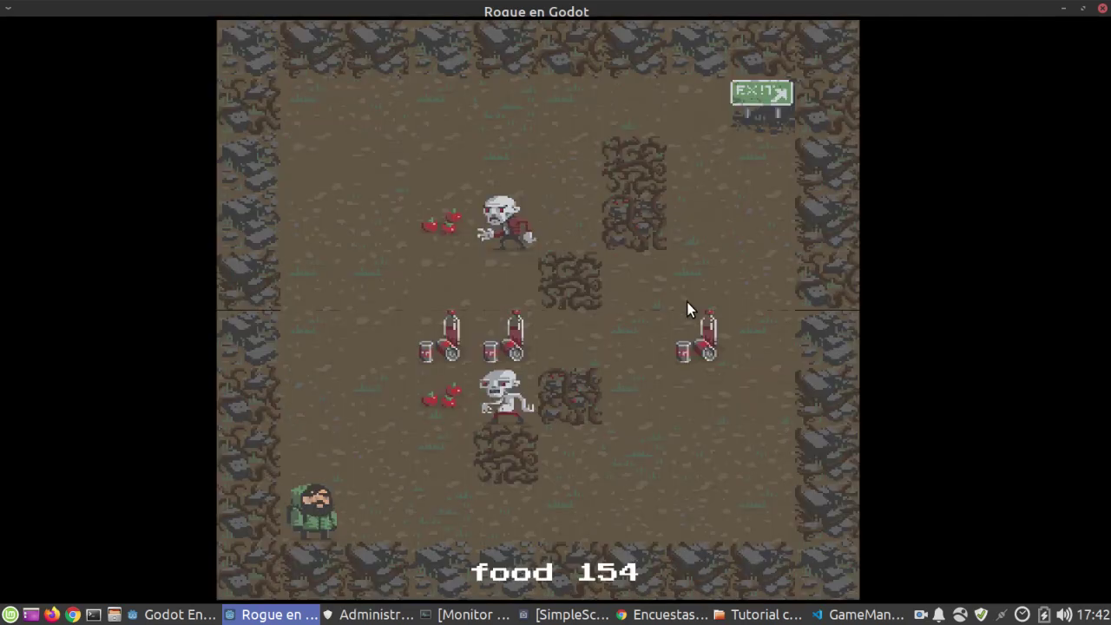
Collect the three sodas on Day 5 and move past the zombies toward the food to finish the level
key(Right)
key(Right)
key(Right)
key(Right)
key(Right)
key(Right)
key(Up)
key(Up)
key(Up)
key(Left)
key(Left)
key(Left)
key(Left)
key(Left)
key(Left)
key(Right)
key(Right)
key(Up)
key(Left)
key(Right)
key(Right)
key(Left)
key(Up)
key(Up)
key(Up)
key(Right)
key(Right)
key(Right)
key(Right)
key(Right)
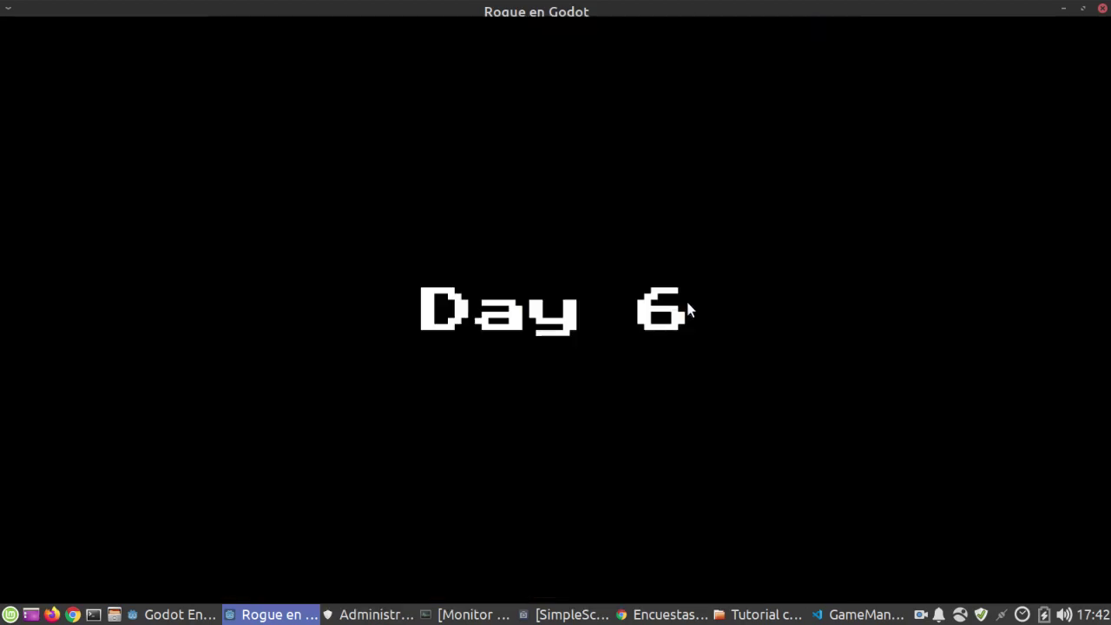
key(Right)
key(Right)
key(Right)
key(Right)
Play Day 6, breaking walls and fleeing the zombie until food runs out and the game restarts, then close the game window
key(Up)
key(Up)
key(Down)
key(Left)
key(Left)
key(Left)
key(Left)
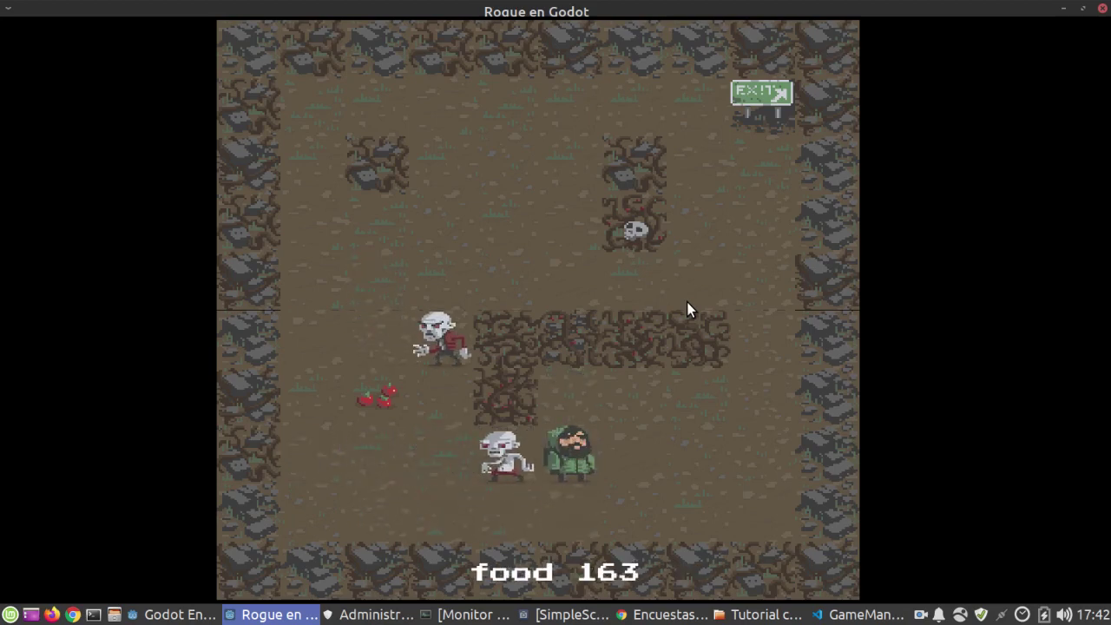
key(Left)
key(Left)
key(Left)
key(Left)
key(Left)
key(Left)
key(Left)
key(Left)
key(Left)
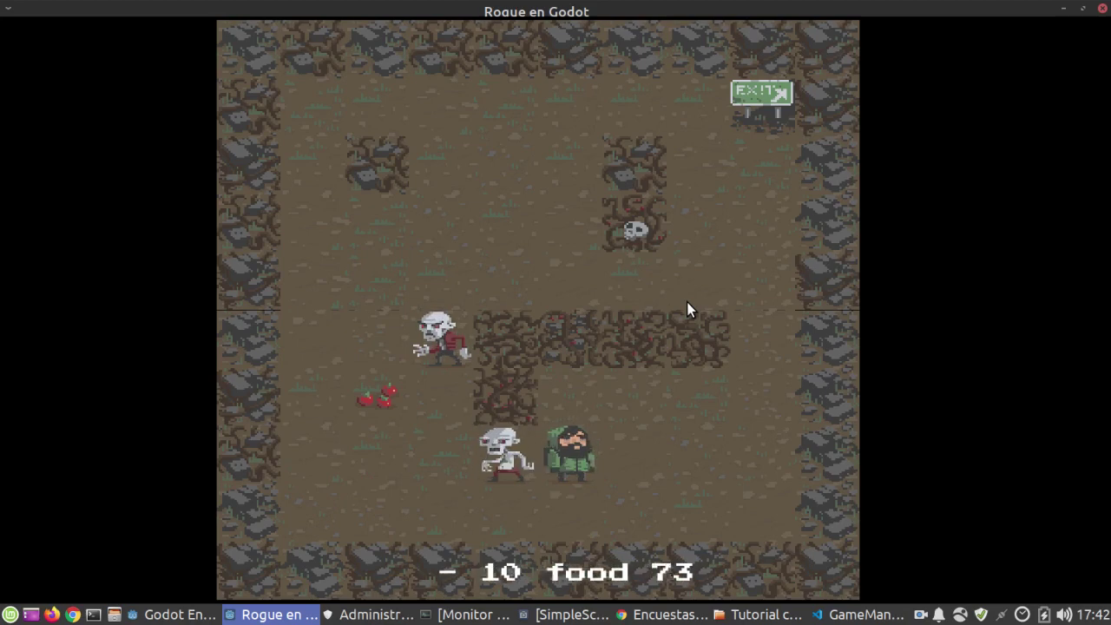
key(Down)
key(Left)
key(Left)
key(Left)
key(Up)
key(Up)
key(Up)
key(Up)
key(Up)
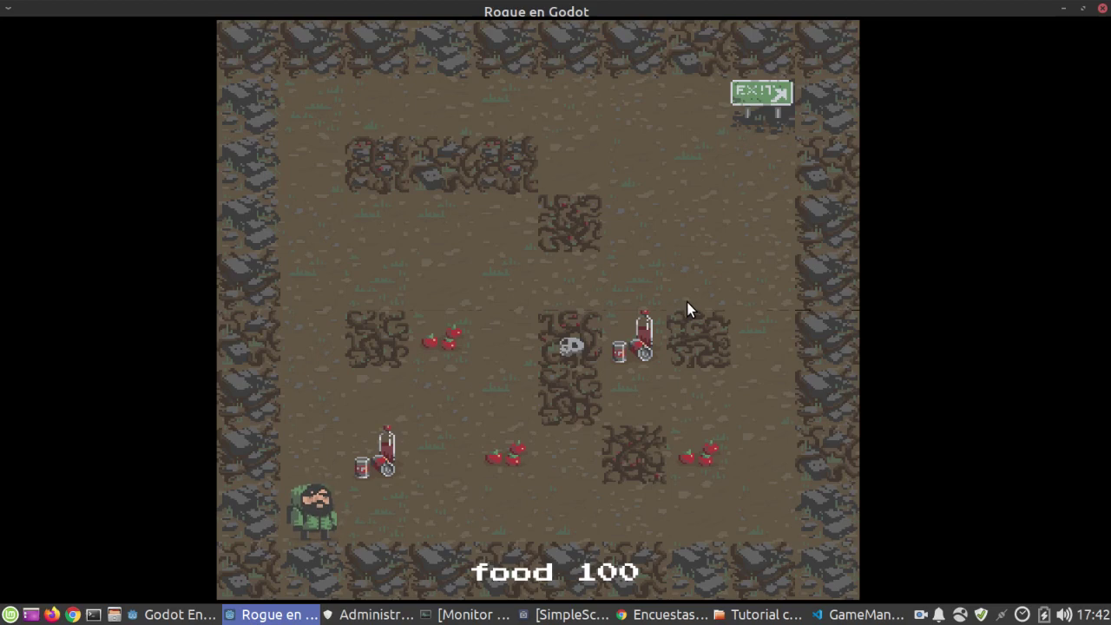
click(1103, 9)
right_click(920, 614)
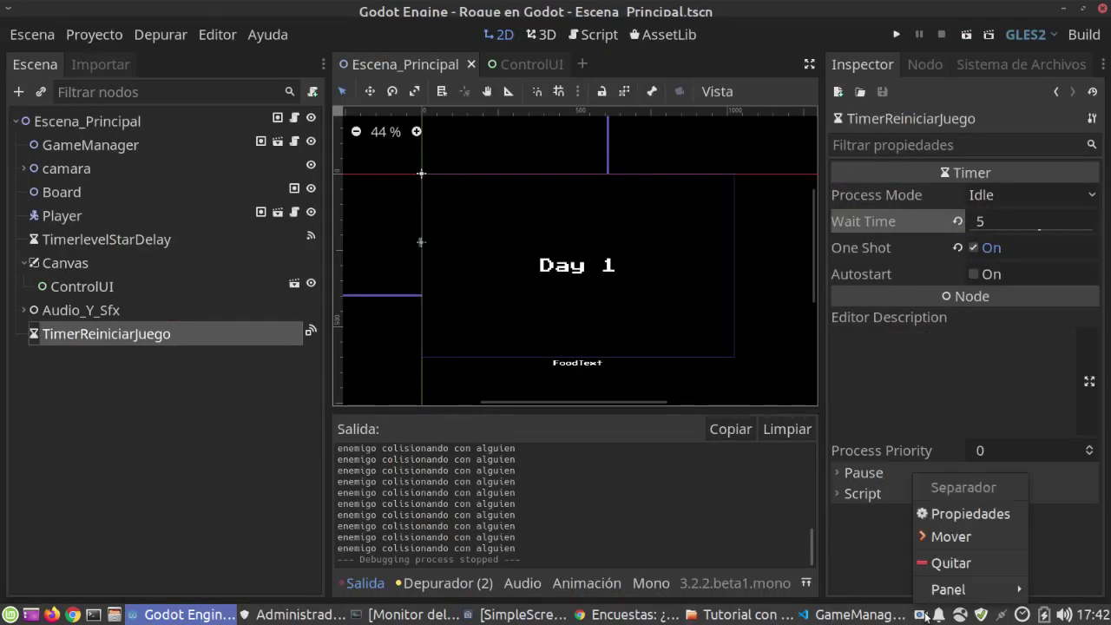